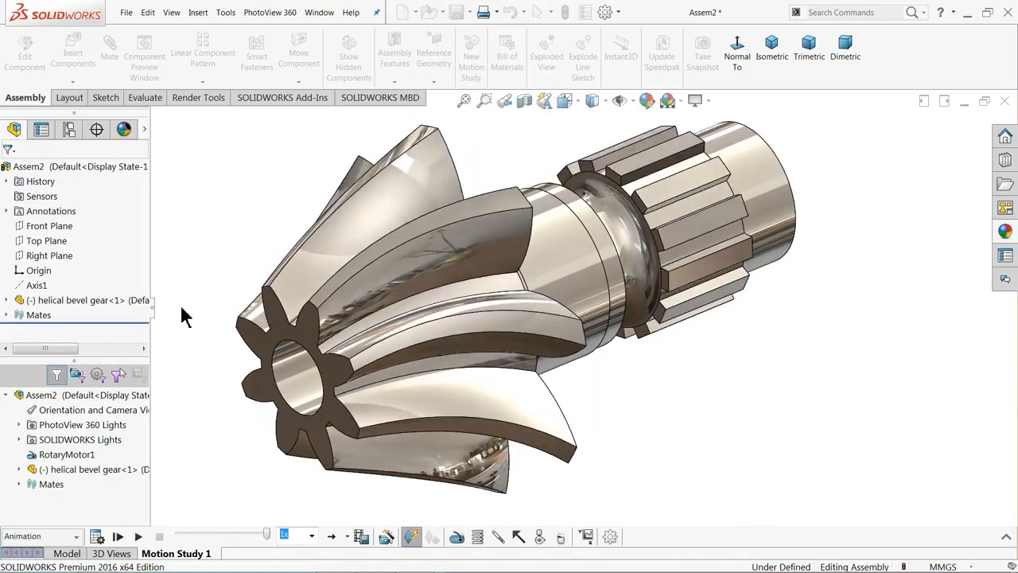
Play the motion study animation of the helical bevel gear assembly
left_click(139, 536)
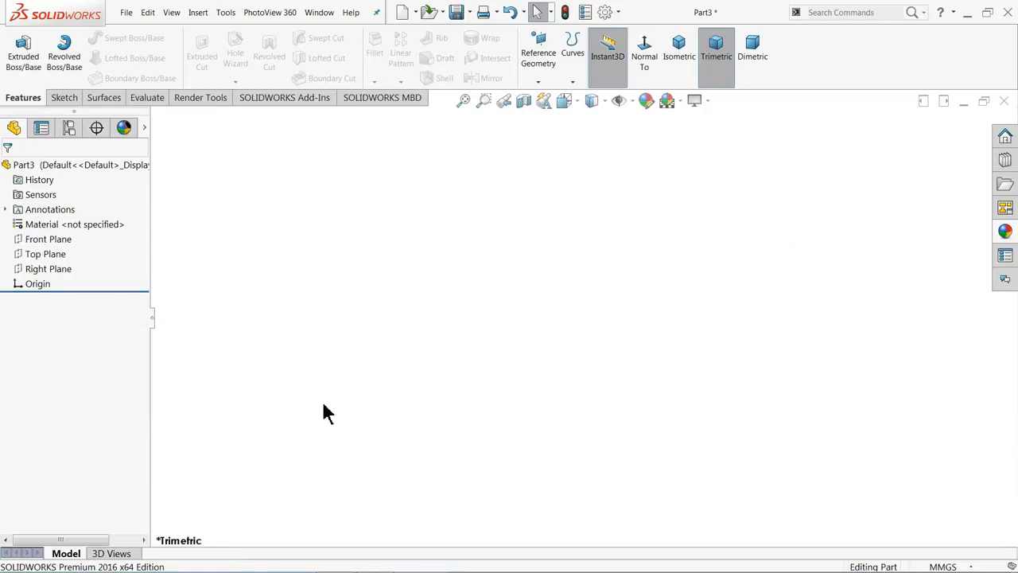
Start a sketch on the Right Plane and draw a vertical line about 68 mm long upward from the origin
left_click(44, 270)
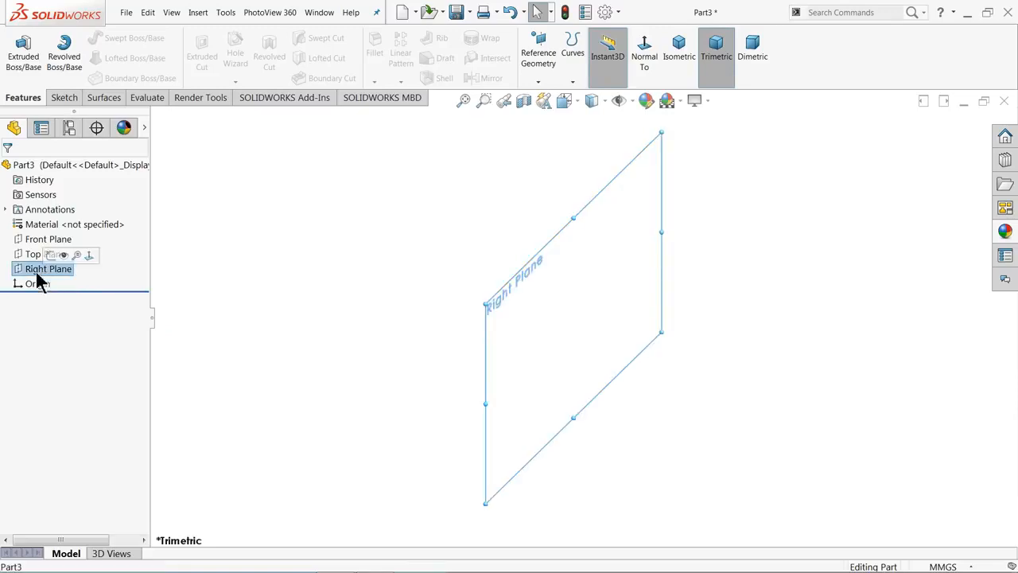
left_click(42, 256)
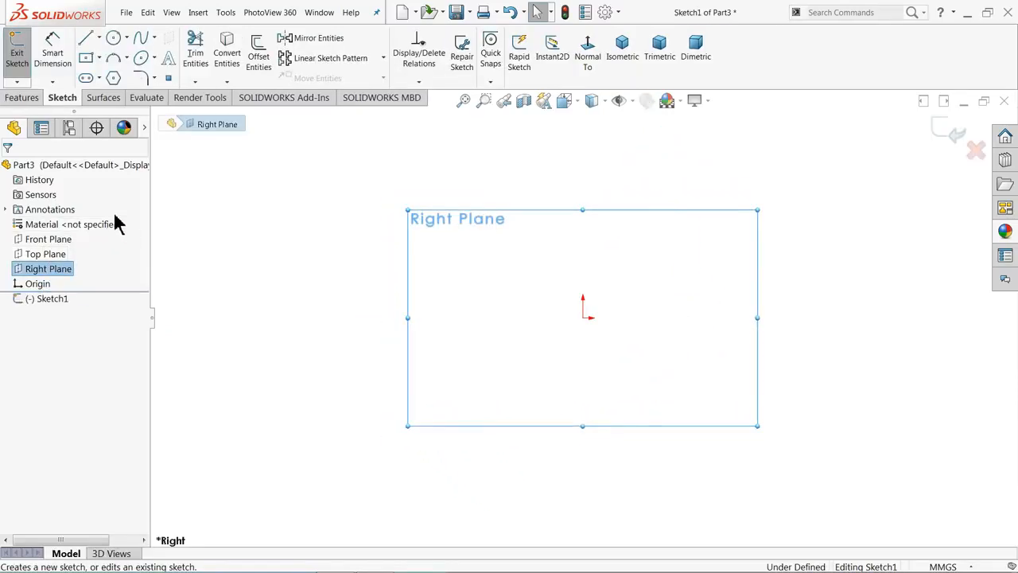
left_click(87, 39)
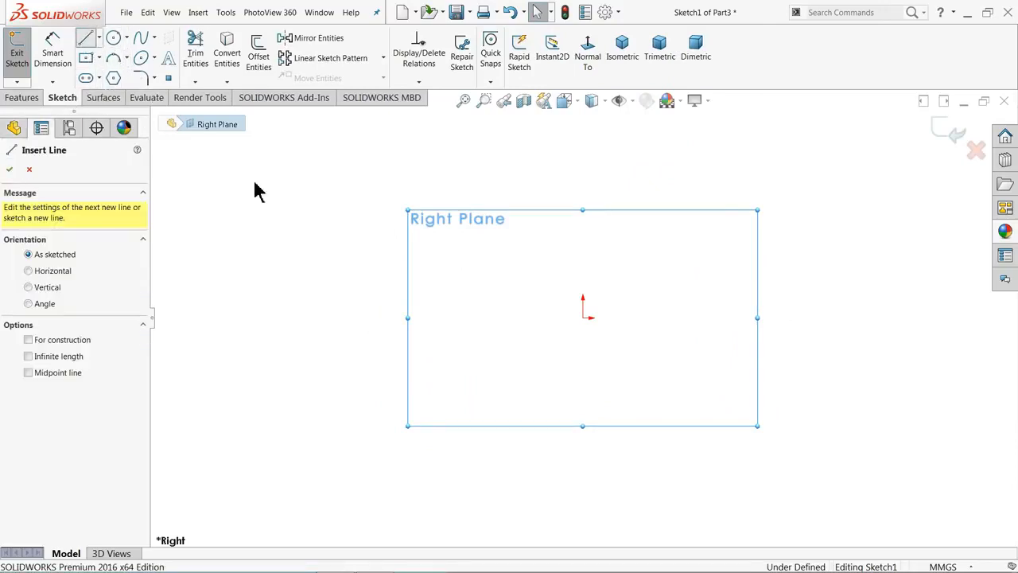
left_click(583, 317)
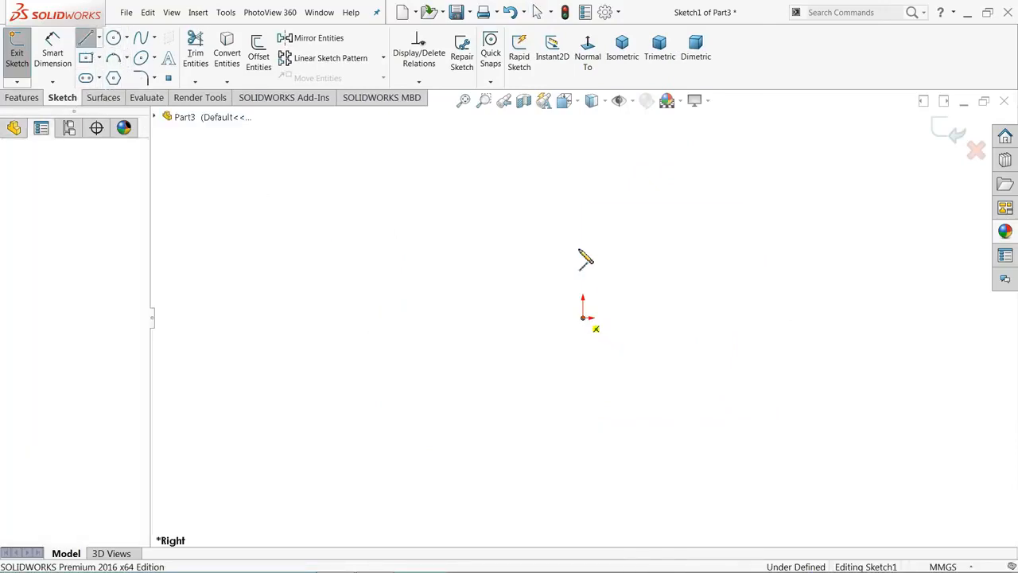
left_click(583, 185)
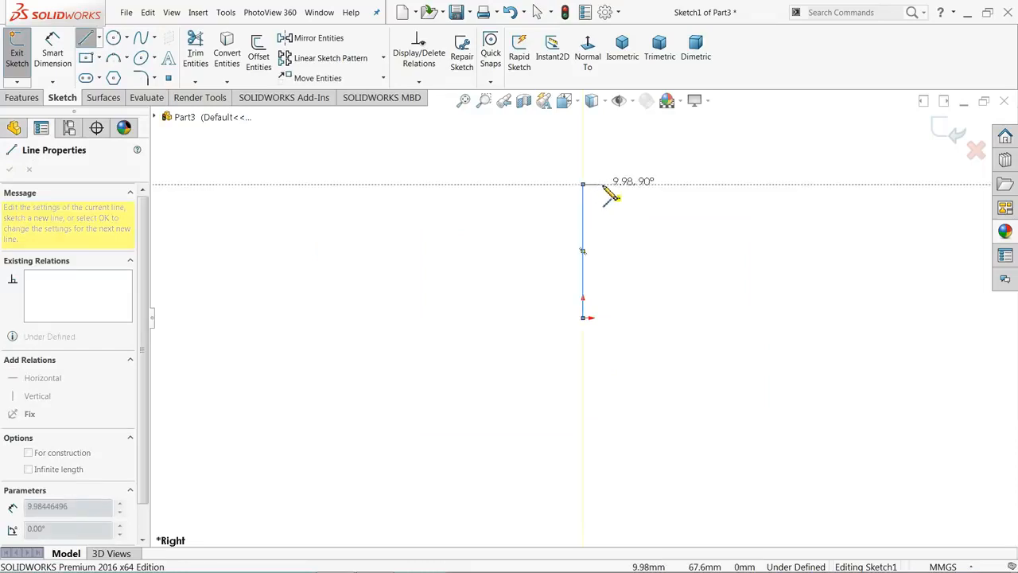
Continue the profile rightward with descending steps, using horizontal runs of about 10, 70 and 21 mm and ending in a drop of about 5 mm
left_click(603, 201)
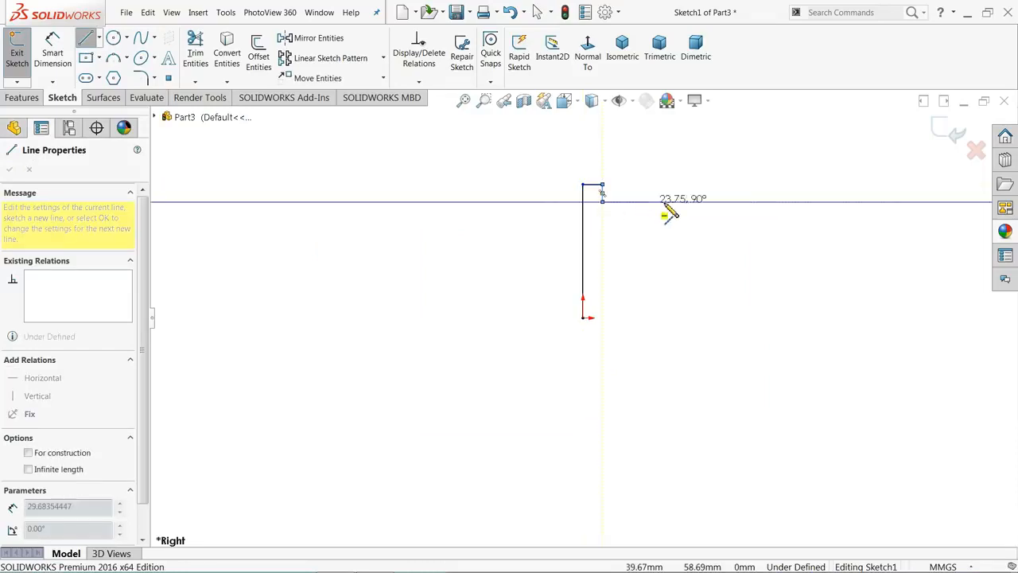
left_click(739, 201)
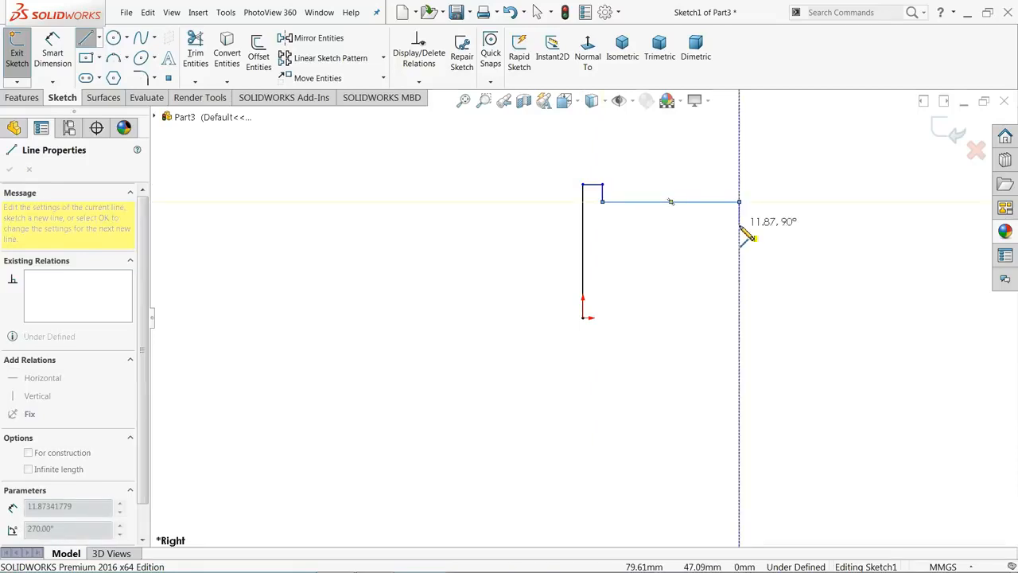
left_click(739, 220)
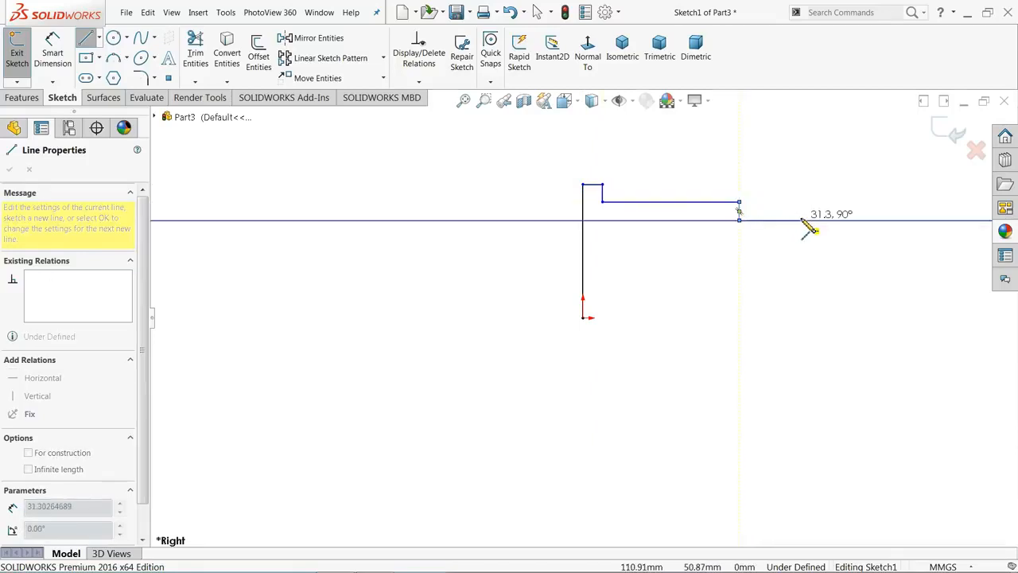
left_click(780, 220)
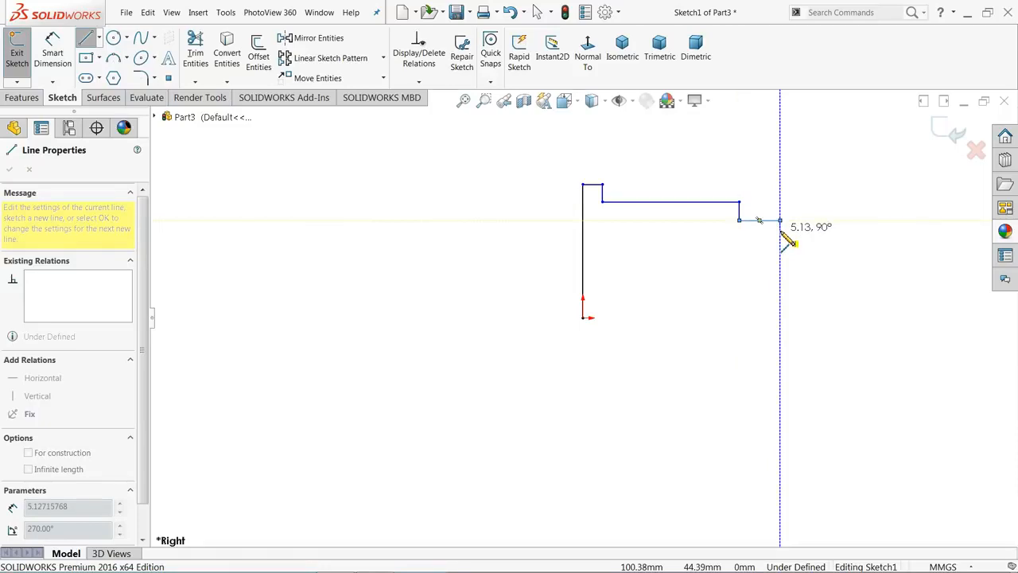
double_click(781, 233)
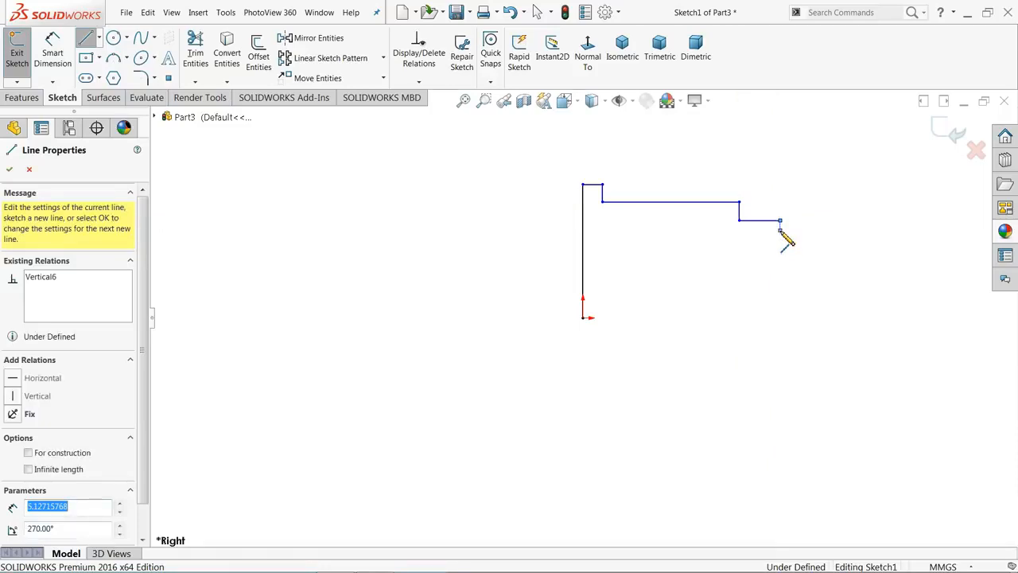
Add a downward-bulging 180° tangent arc of about 17 mm radius at the profile's end, followed by a short horizontal line
scroll(781, 233, "down", 3)
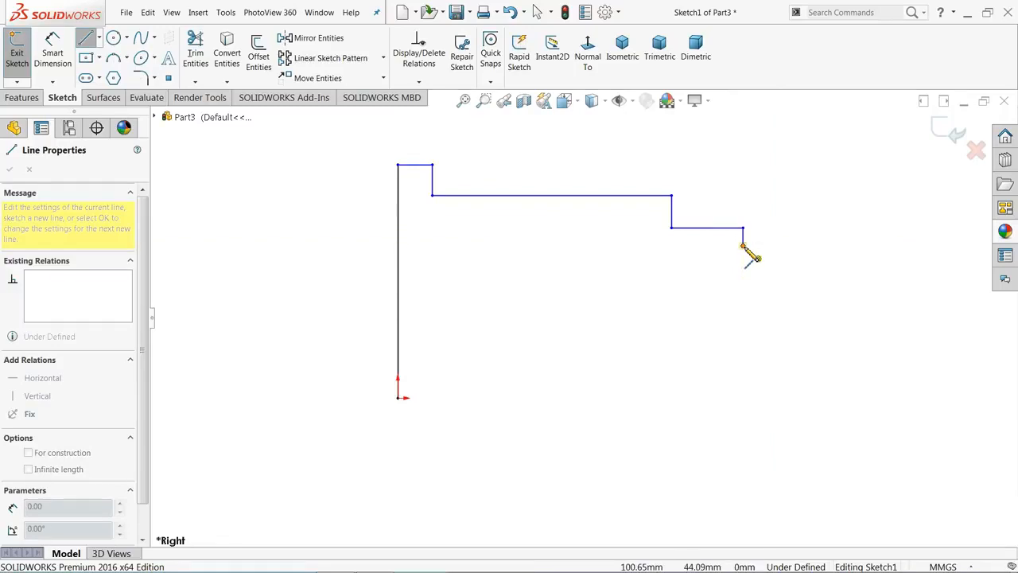
key("a")
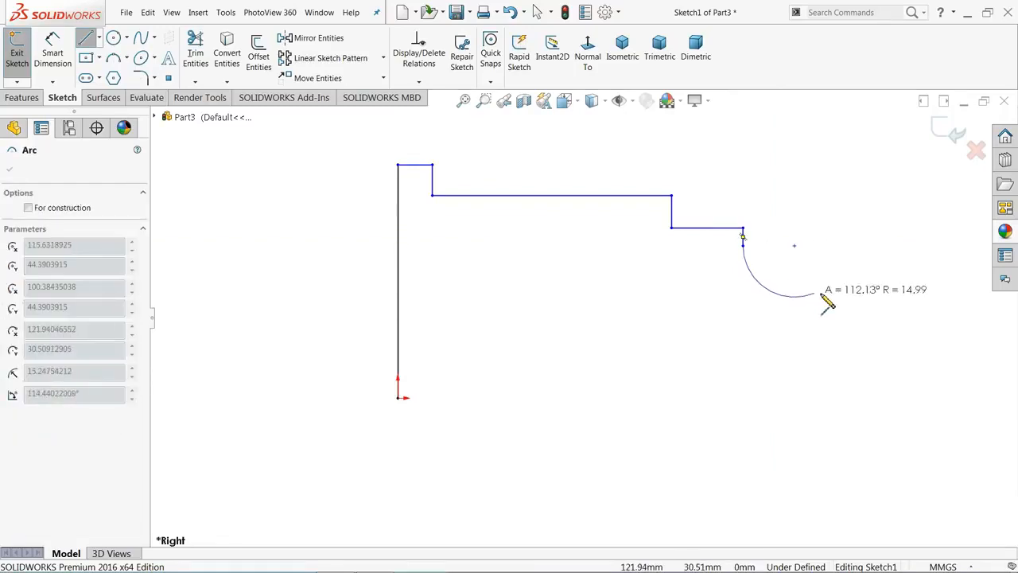
left_click(863, 248)
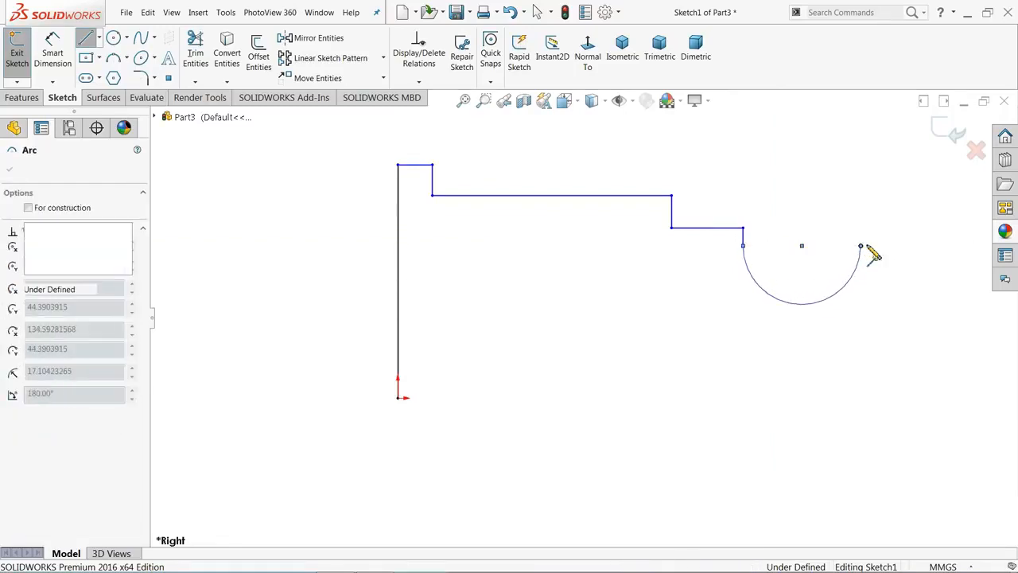
left_click(960, 245)
scroll(955, 256, "up", 2)
scroll(904, 281, "up", 3)
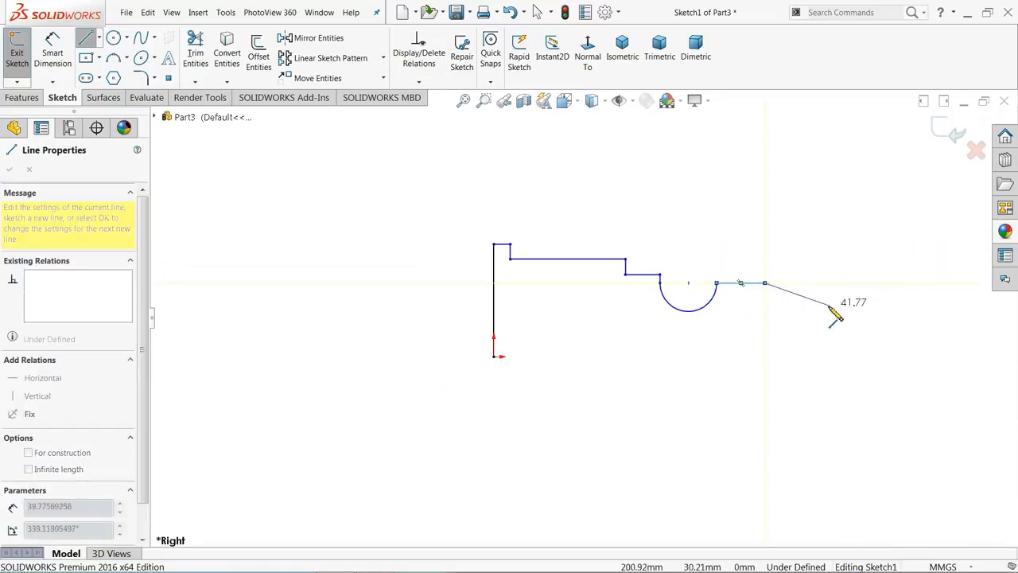
Finish the profile with a small drop, a horizontal run, a vertical end line and a base line about 202 mm long back to the origin
scroll(835, 309, "down", 3)
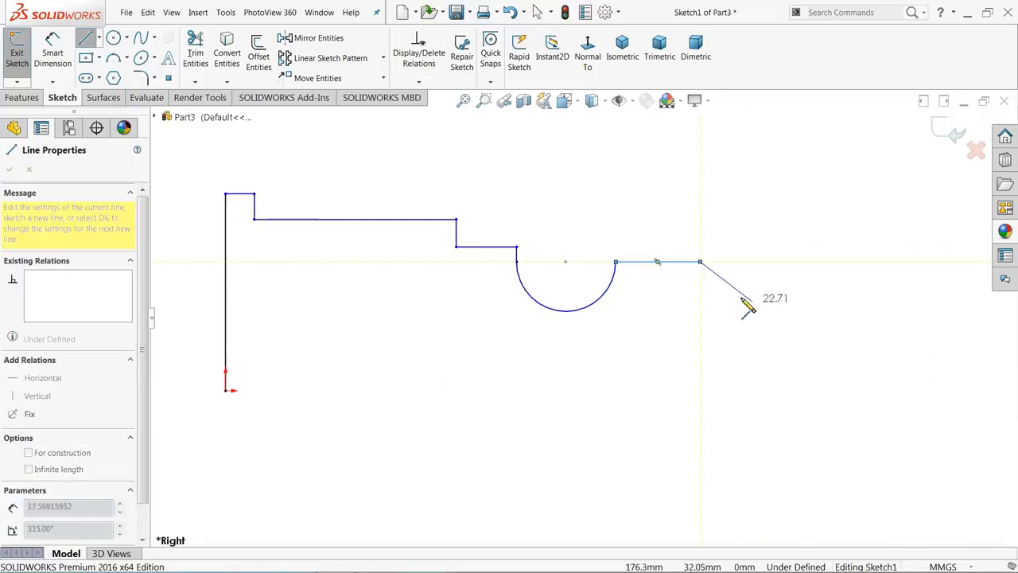
left_click(700, 277)
left_click(811, 277)
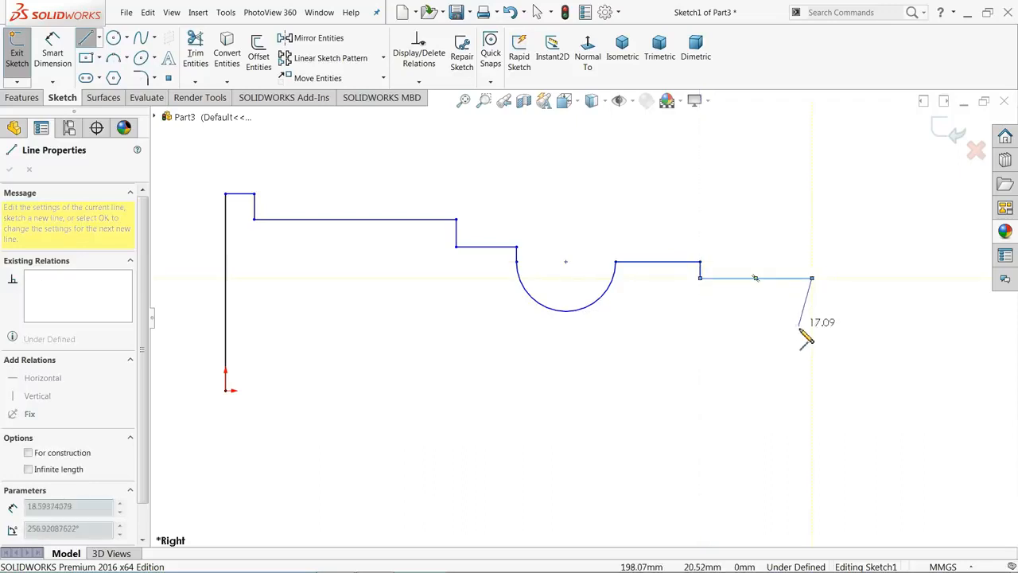
left_click(811, 390)
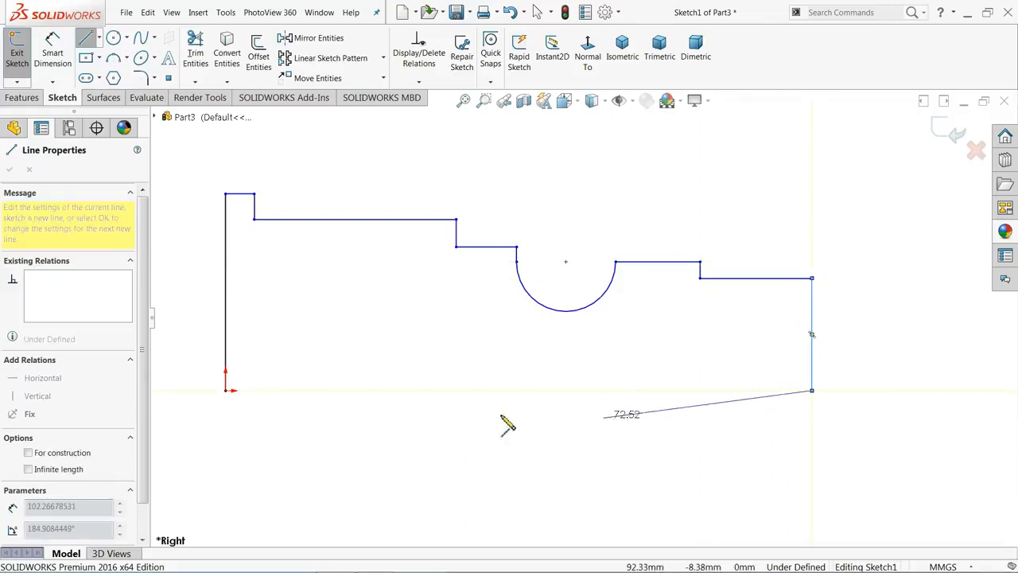
left_click(226, 389)
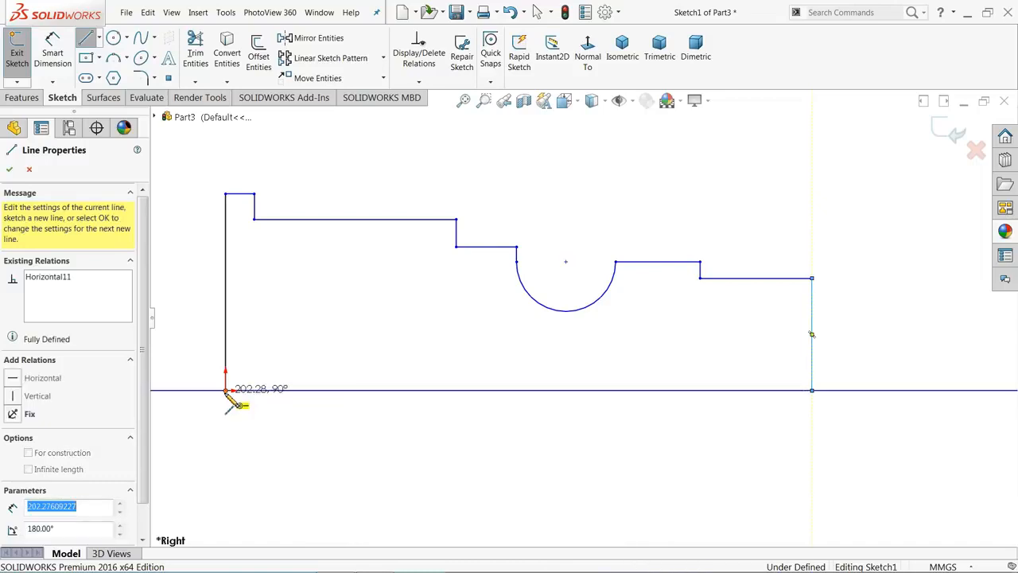
right_click(299, 290)
left_click(338, 295)
scroll(478, 302, "up", 2)
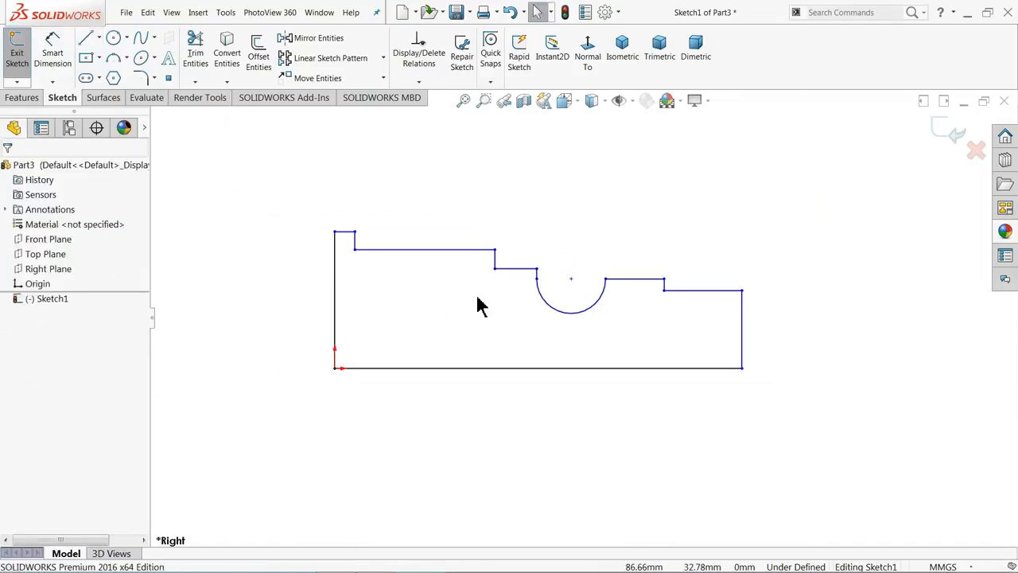
scroll(436, 314, "down", 2)
scroll(787, 326, "down", 2)
scroll(557, 290, "up", 2)
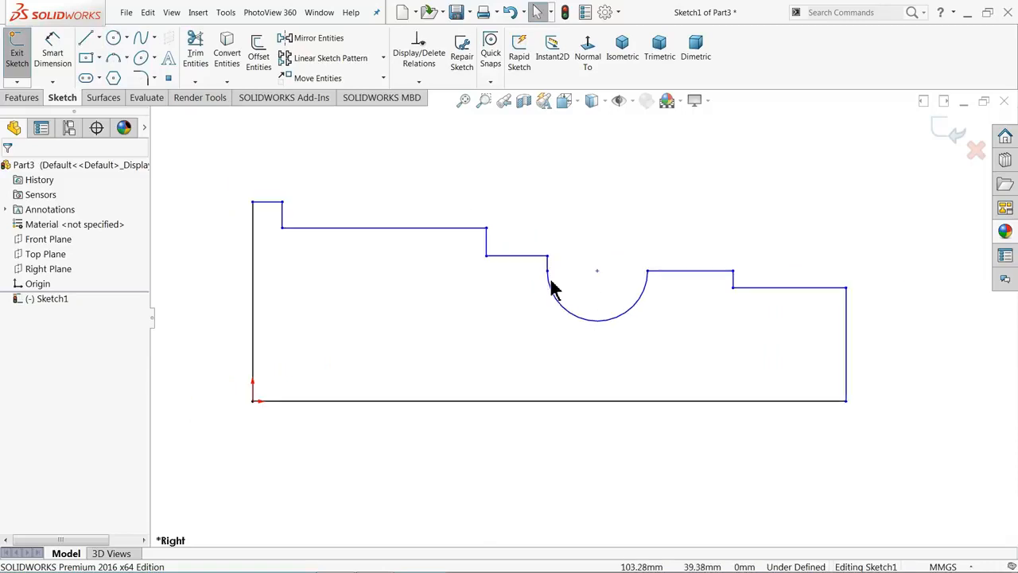
Dimension the vertical line at the origin to 45 mm
left_click(62, 62)
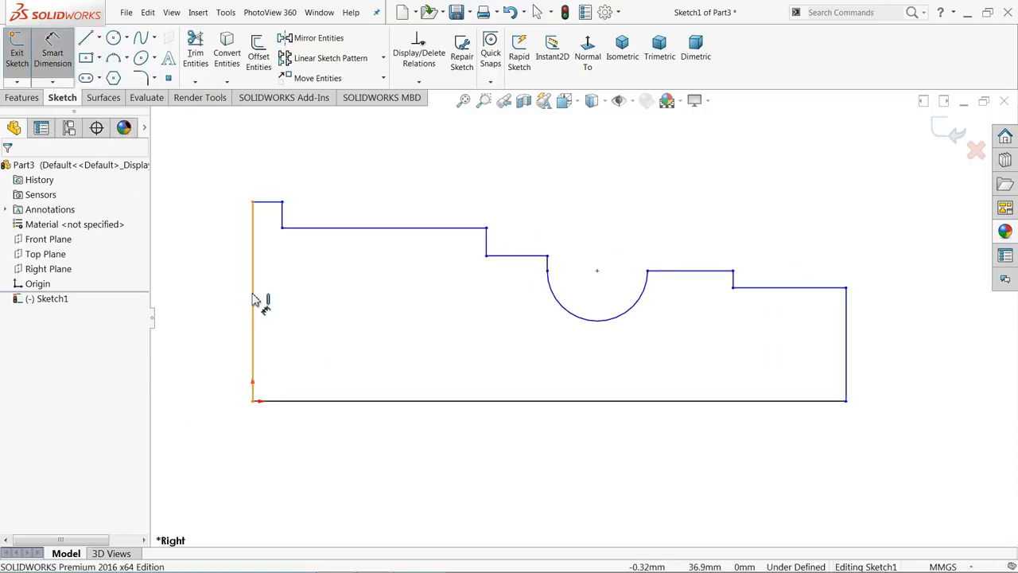
left_click(255, 300)
left_click(196, 301)
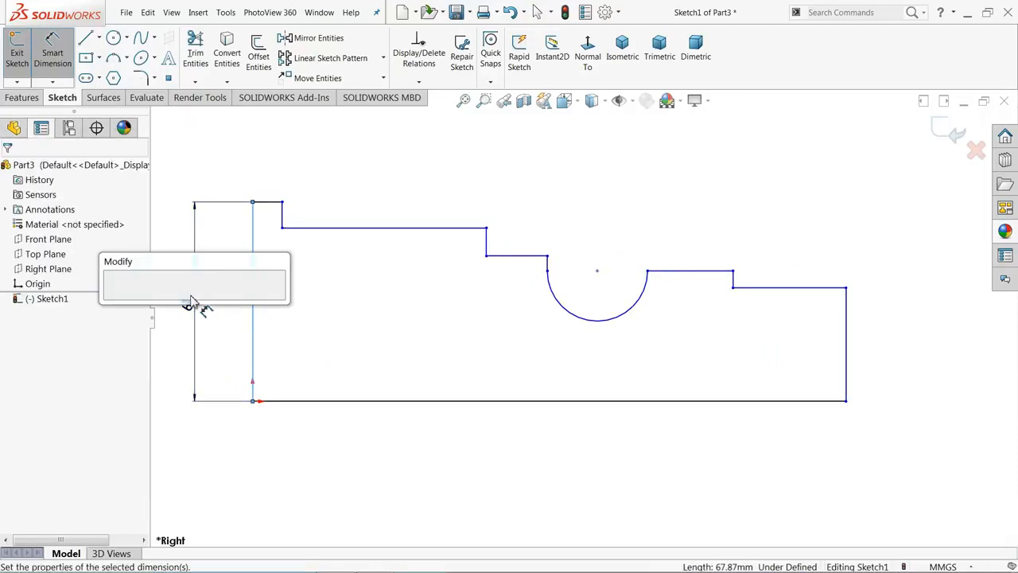
type("45")
left_click(115, 300)
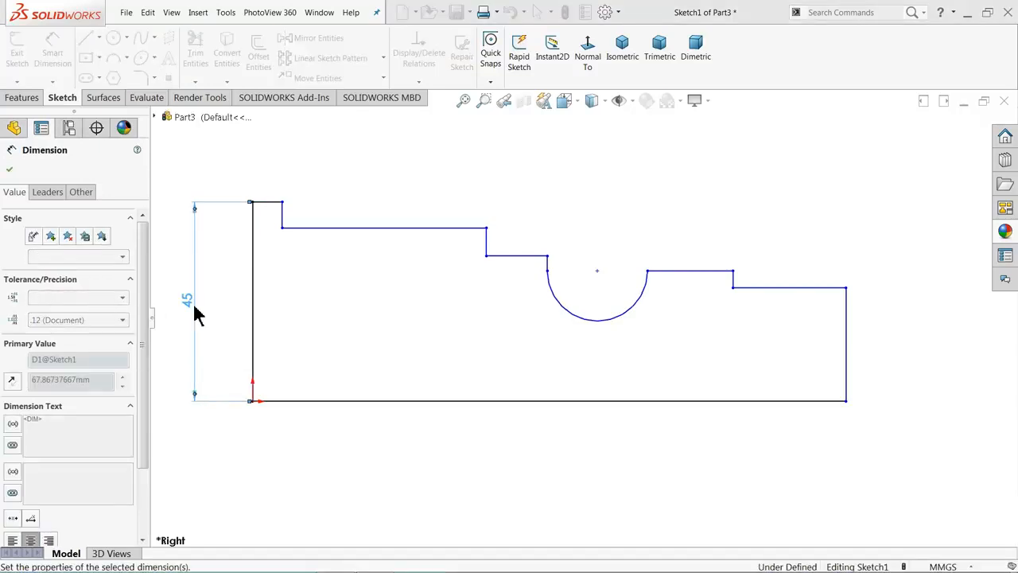
Dimension the profile's horizontal base line to 163 mm
left_click(517, 402)
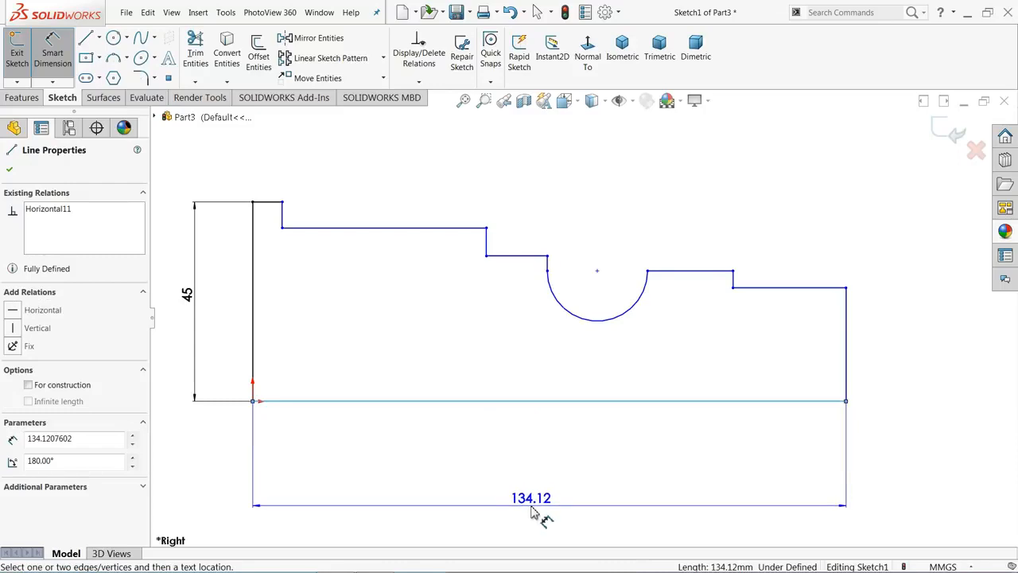
left_click(536, 513)
type("163")
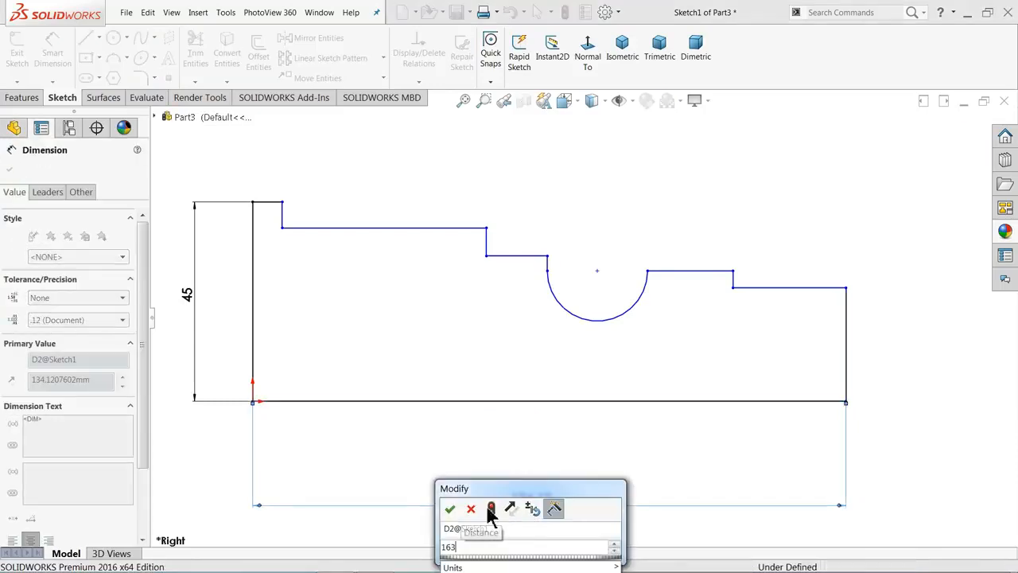
left_click(450, 509)
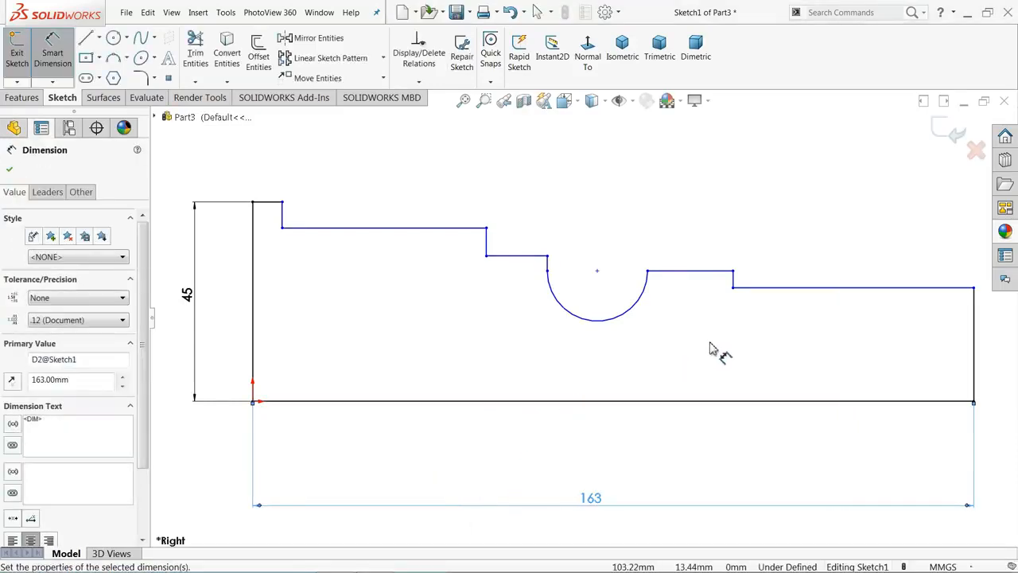
Dimension the short horizontal line atop the origin-side vertical line to 5 mm
scroll(712, 347, "up", 1)
scroll(825, 348, "down", 2)
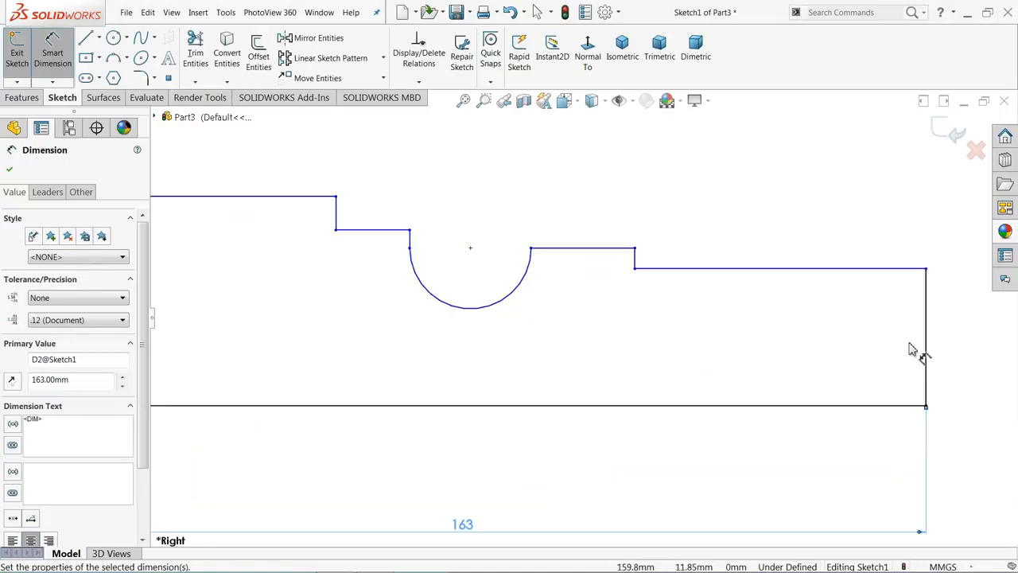
key("z")
scroll(421, 248, "down", 1)
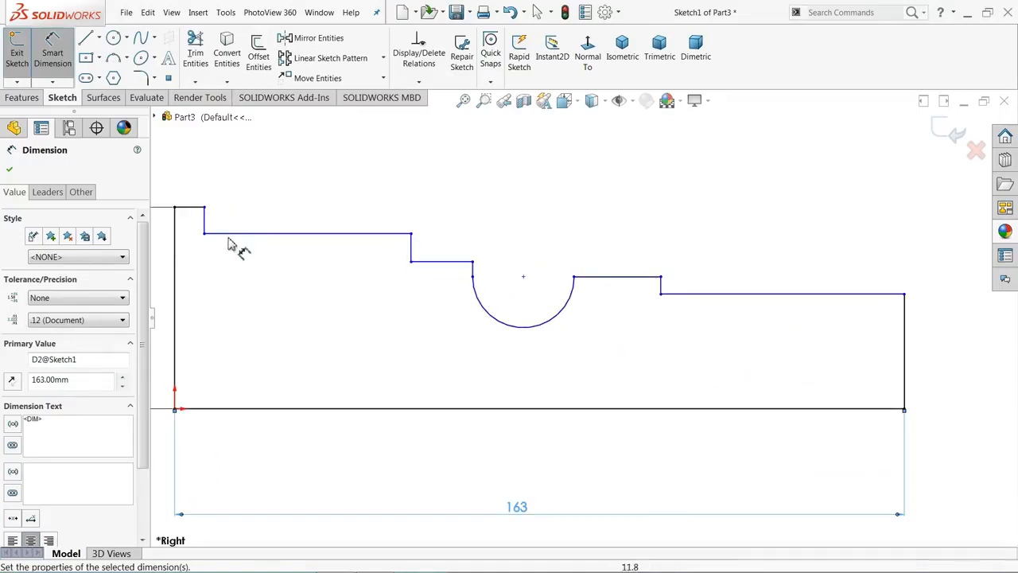
scroll(246, 239, "up", 1)
left_click(255, 227)
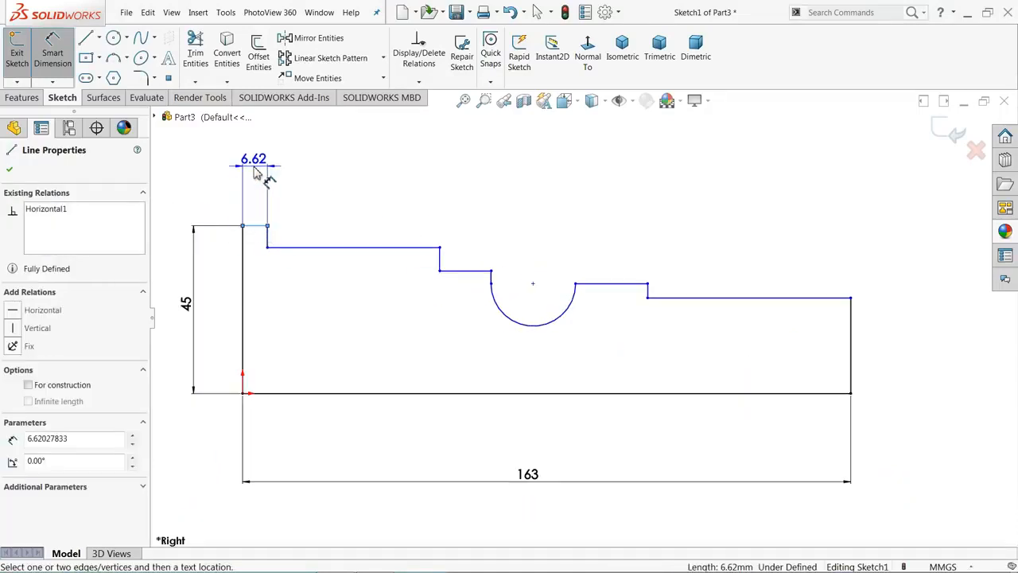
left_click(267, 179)
type("5")
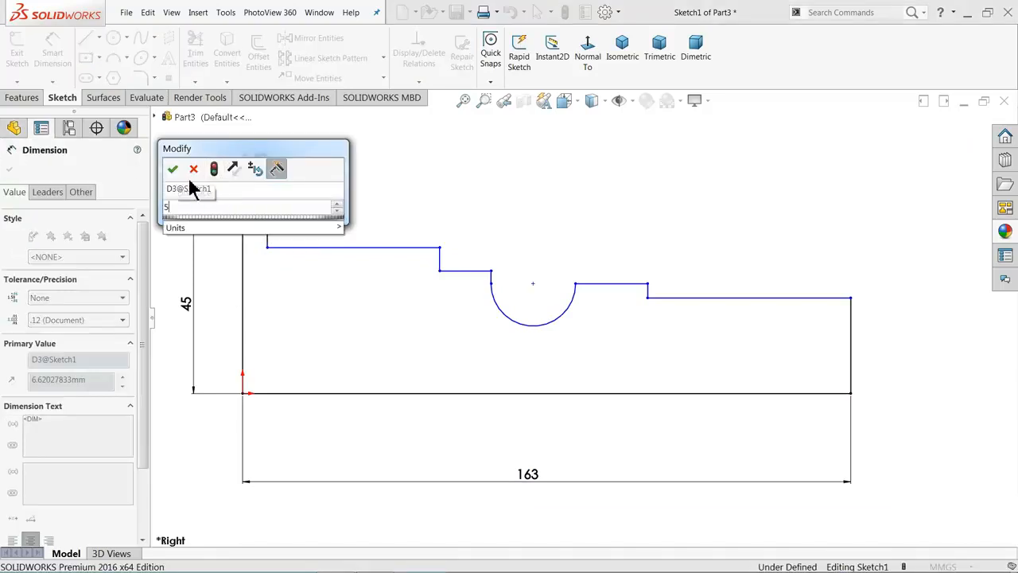
left_click(173, 168)
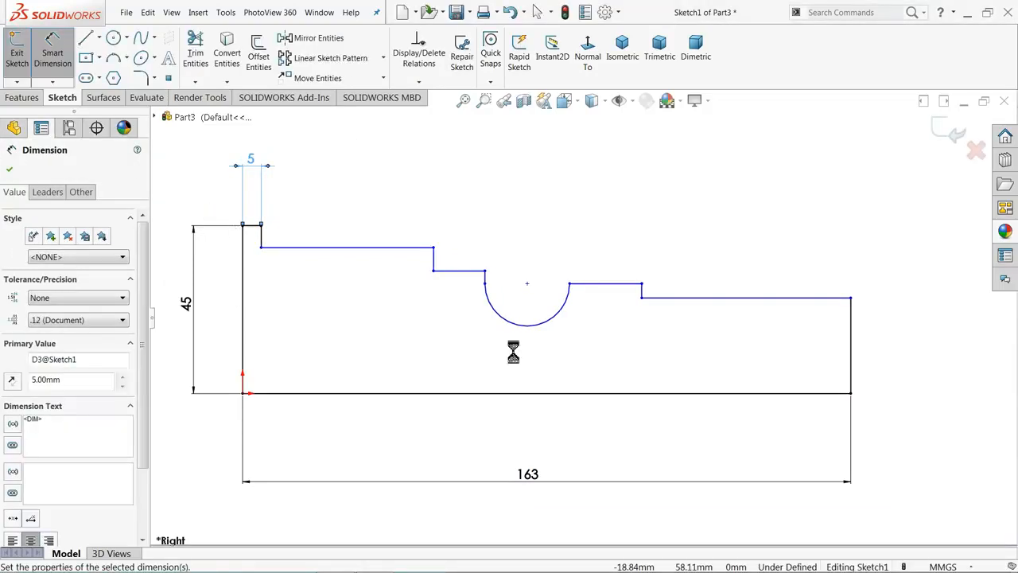
Dimension the distance from the small vertical step beyond the arc to the profile's far end line as 32 mm
left_click(645, 293)
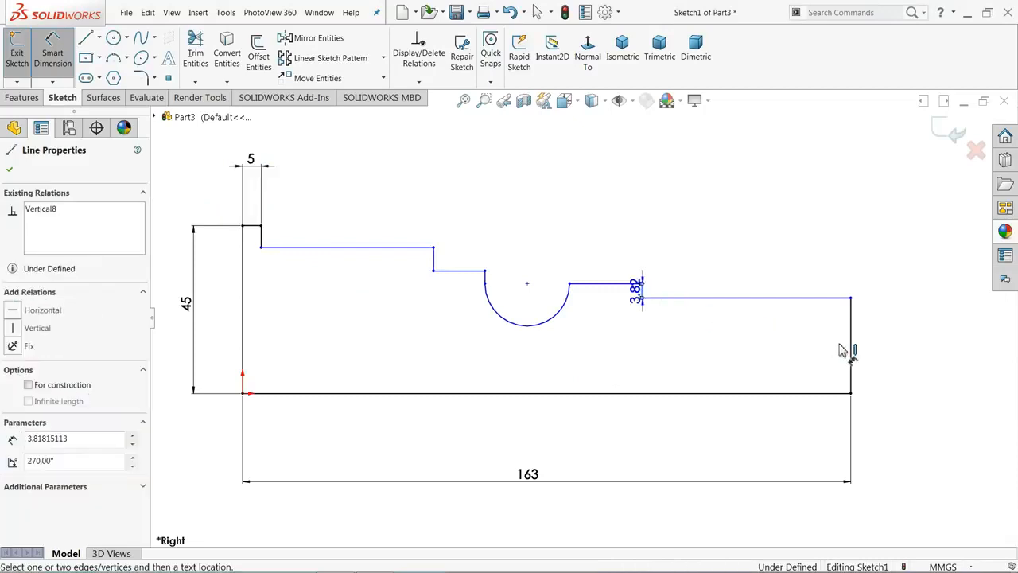
left_click(853, 368)
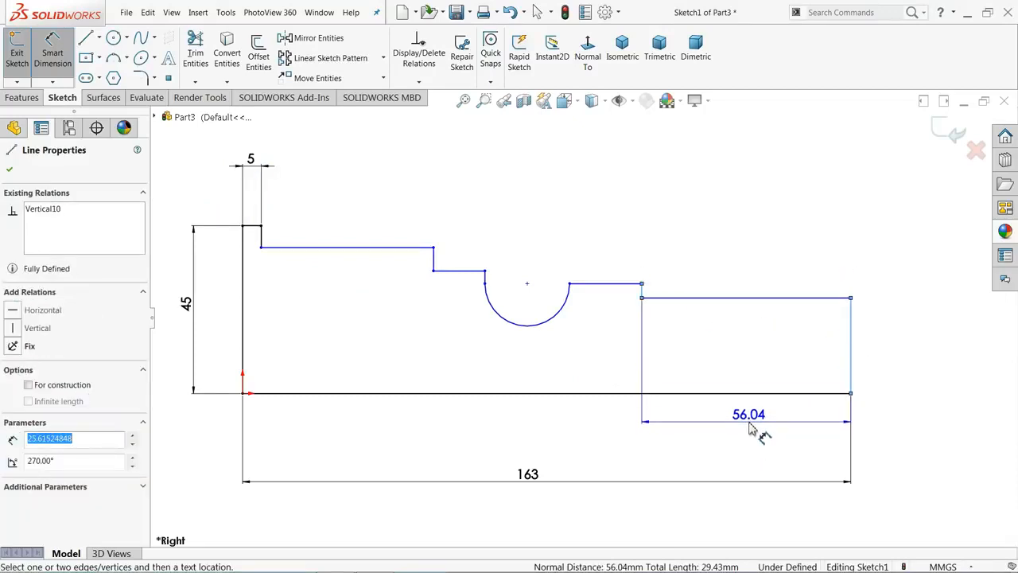
left_click(750, 428)
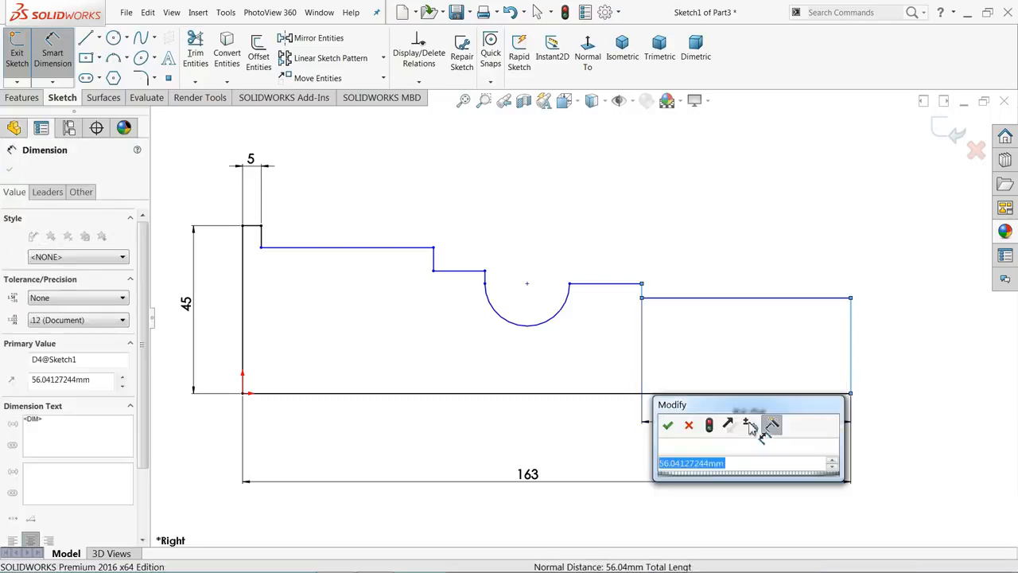
left_click(668, 426)
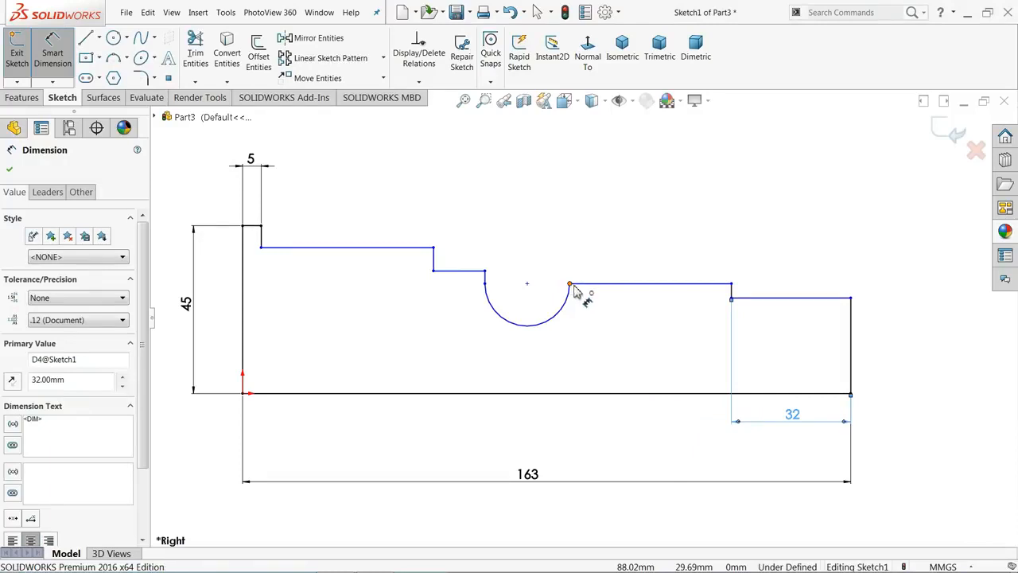
Dimension the distance from the arc's endpoint nearer the far end to the profile's end line as 80 mm
left_click(571, 286)
left_click(855, 361)
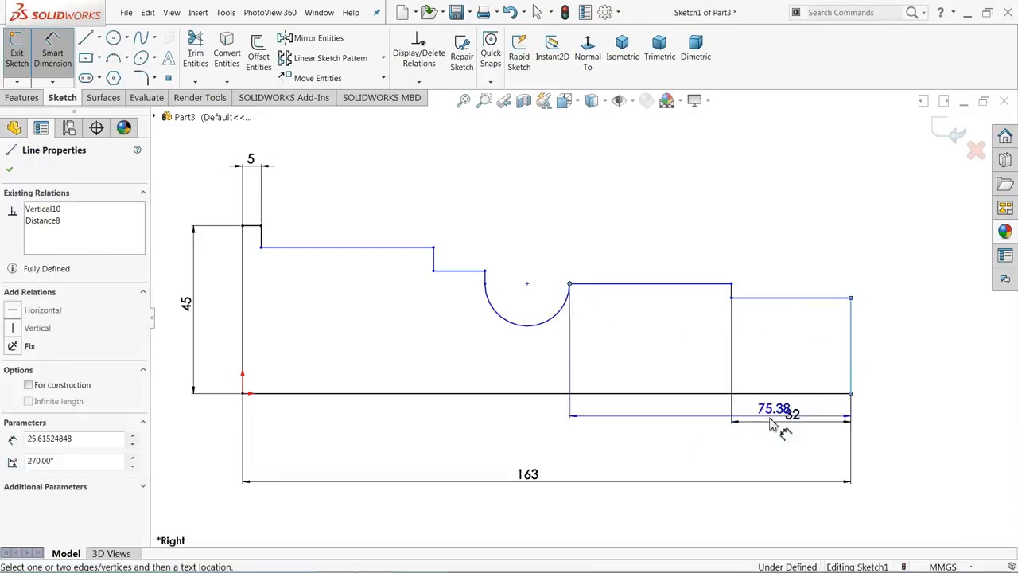
left_click(714, 450)
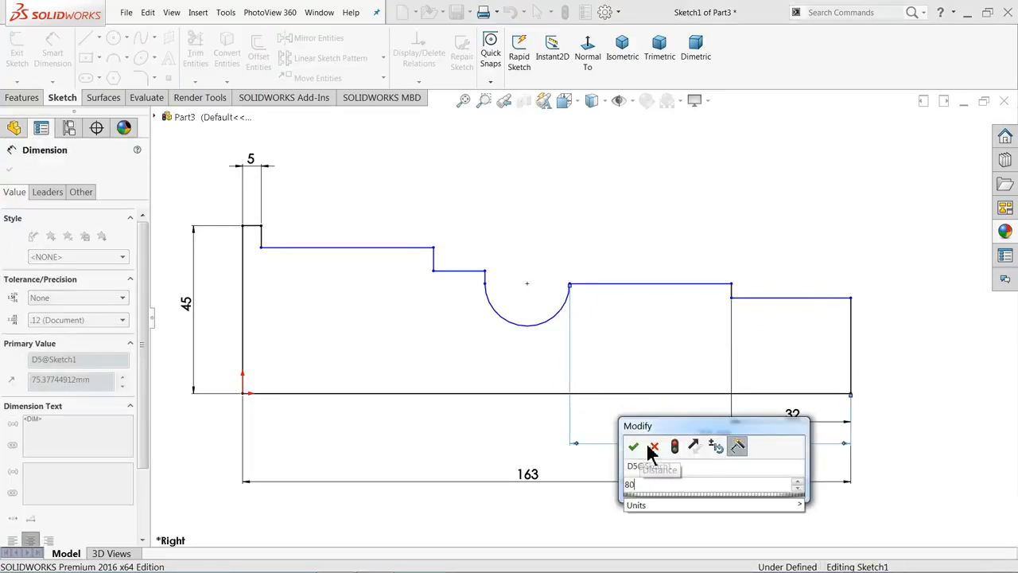
left_click(634, 448)
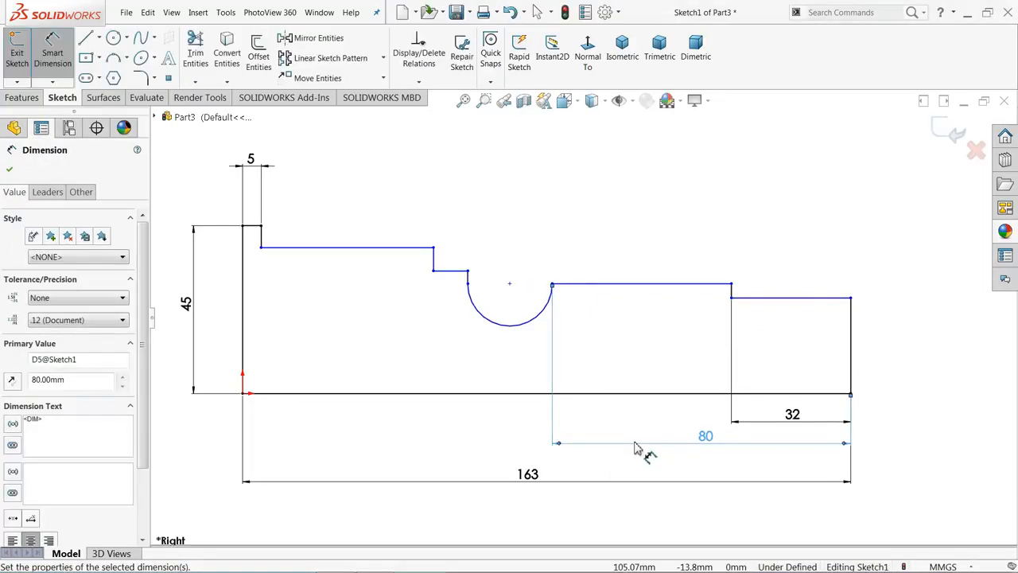
Dimension the distance from the corner above the arc's origin-side end to the profile's far end line as 102 mm
left_click(469, 275)
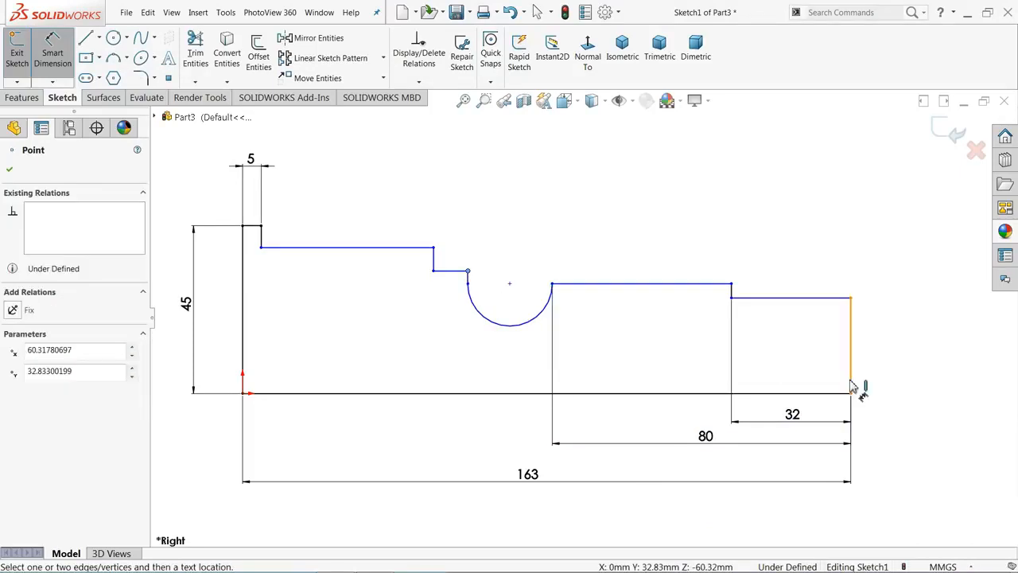
left_click(852, 388)
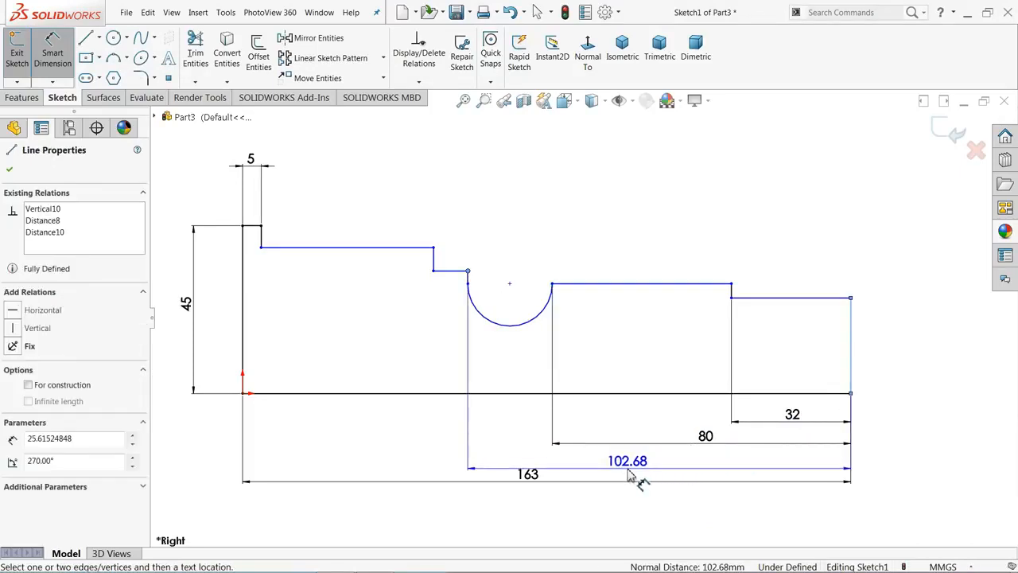
left_click(628, 474)
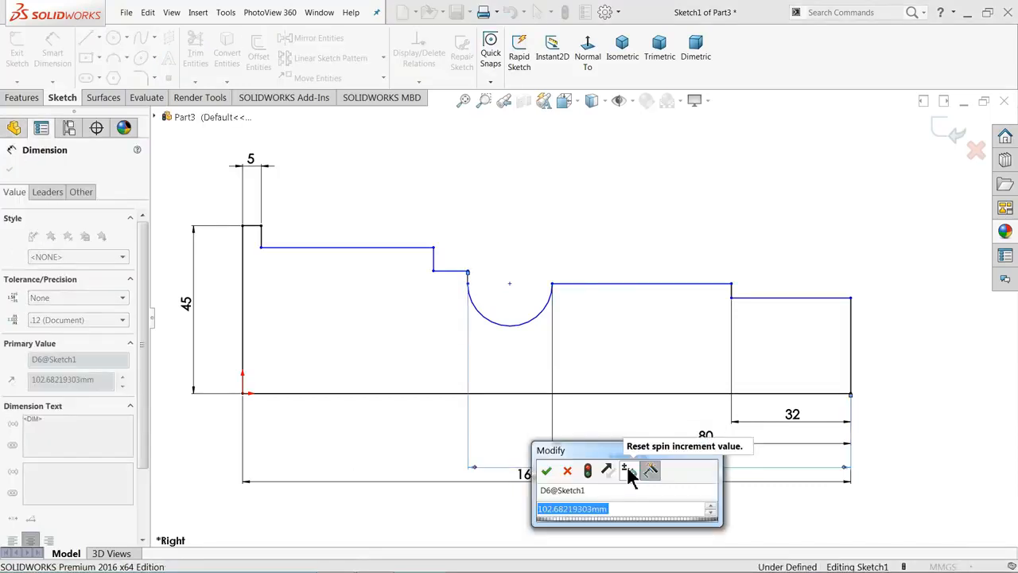
left_click(546, 470)
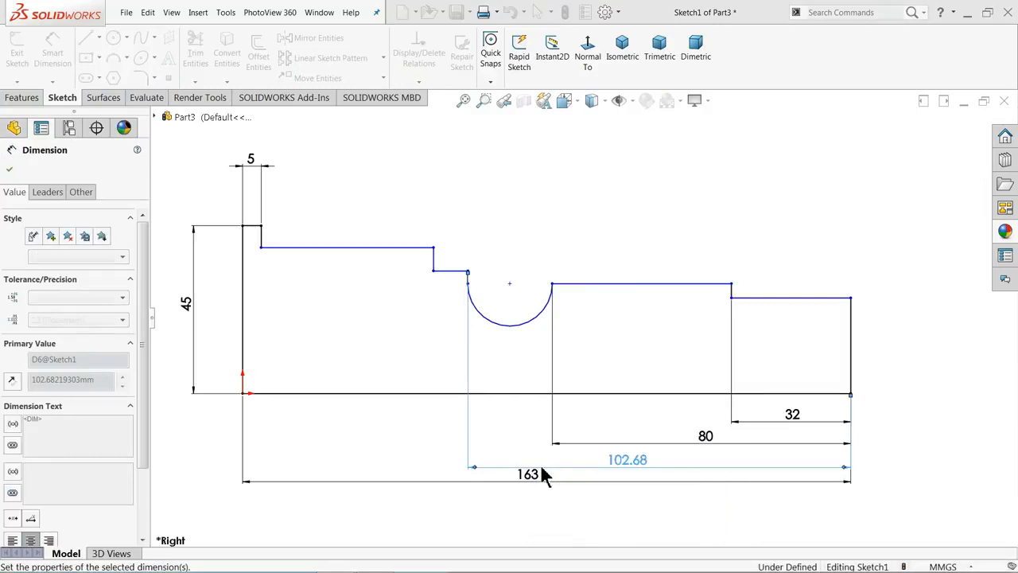
Dimension the distance from the vertical step before the short ledge to the profile's far end line as 112 mm
left_click(440, 264)
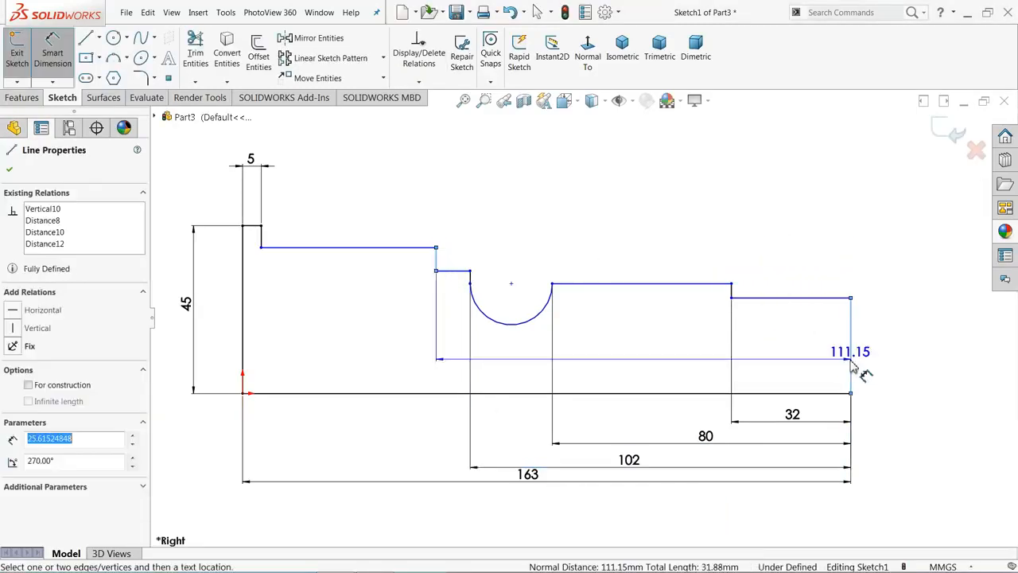
left_click(606, 512)
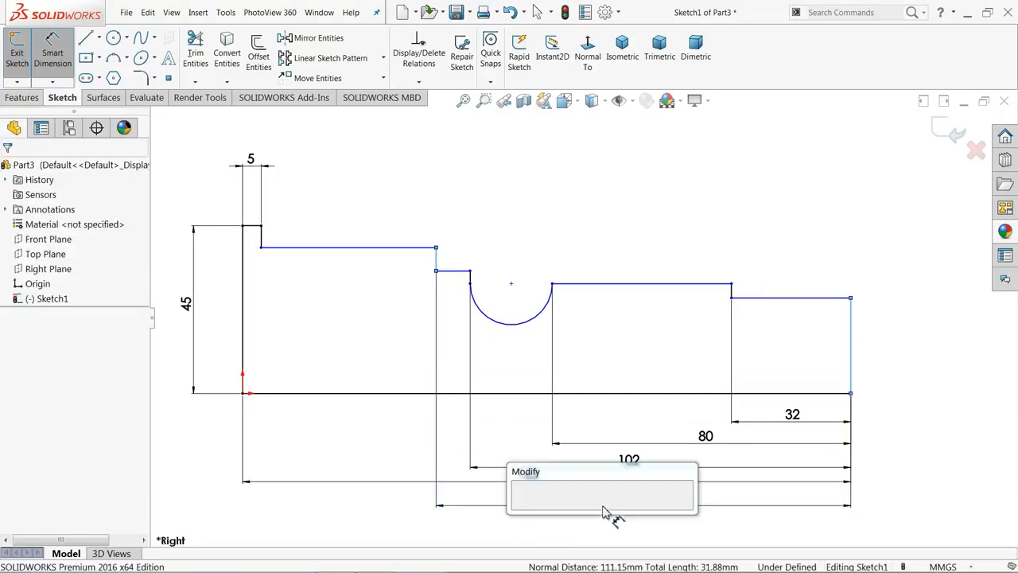
type("11")
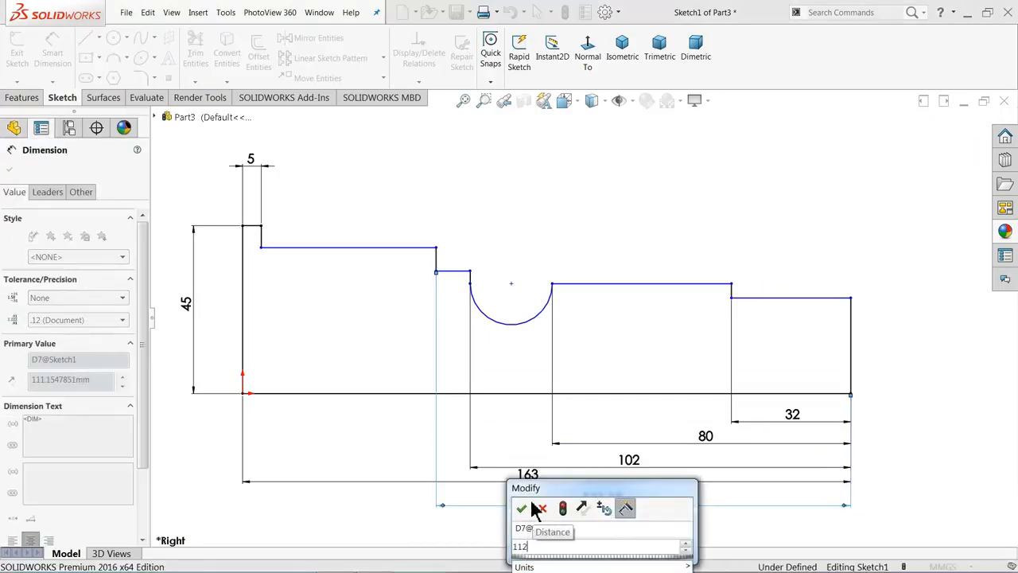
type("2")
left_click(522, 508)
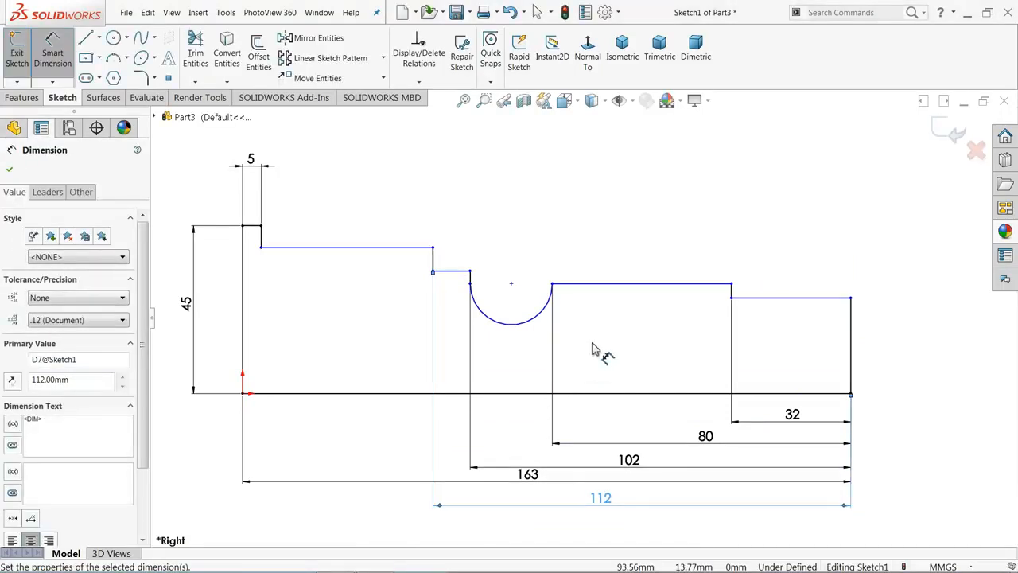
Move the 163 mm overall length dimension below the other horizontal dimensions
scroll(539, 482, "up", 1)
left_click_drag(537, 460, 535, 497)
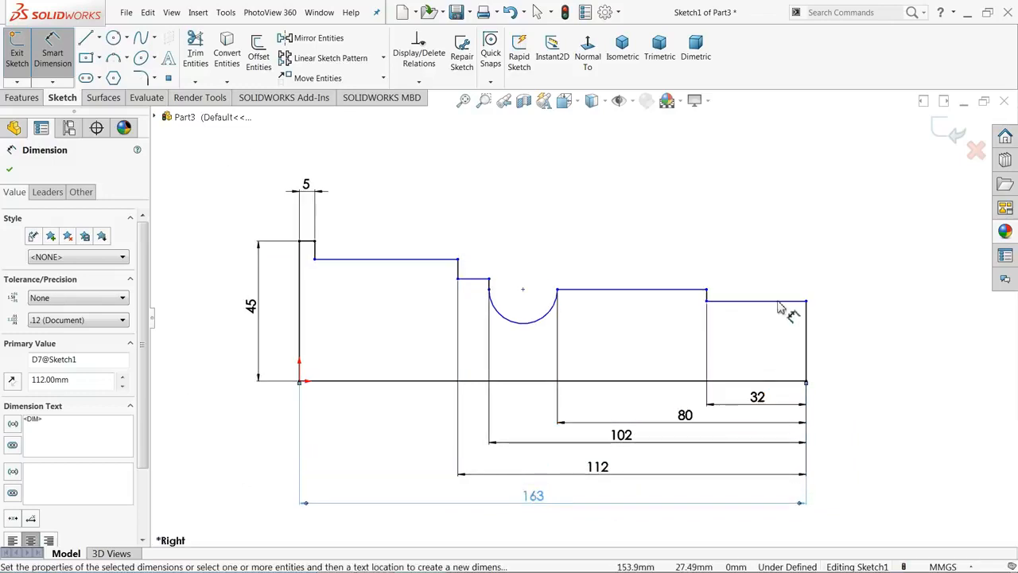
left_click(839, 331)
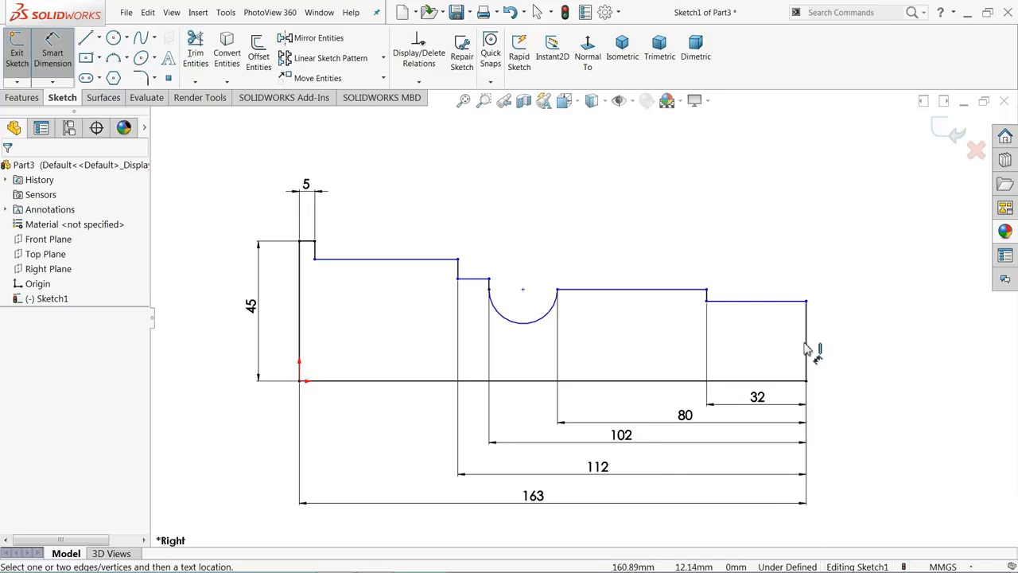
Dimension the long upper horizontal line 39 mm above the base line, and space the 45 and 39 mm dimensions farther out from the profile
left_click(380, 260)
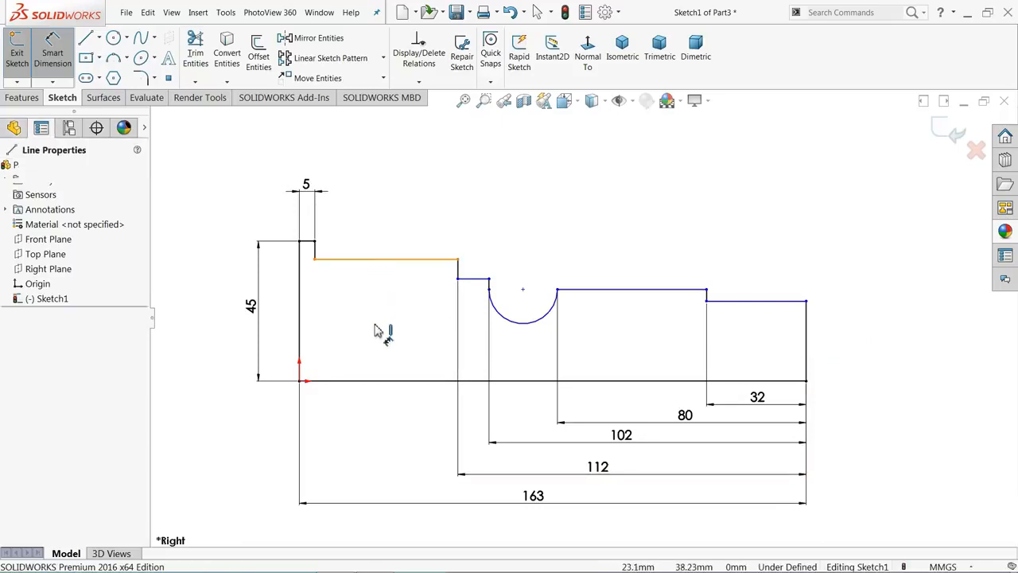
left_click(379, 382)
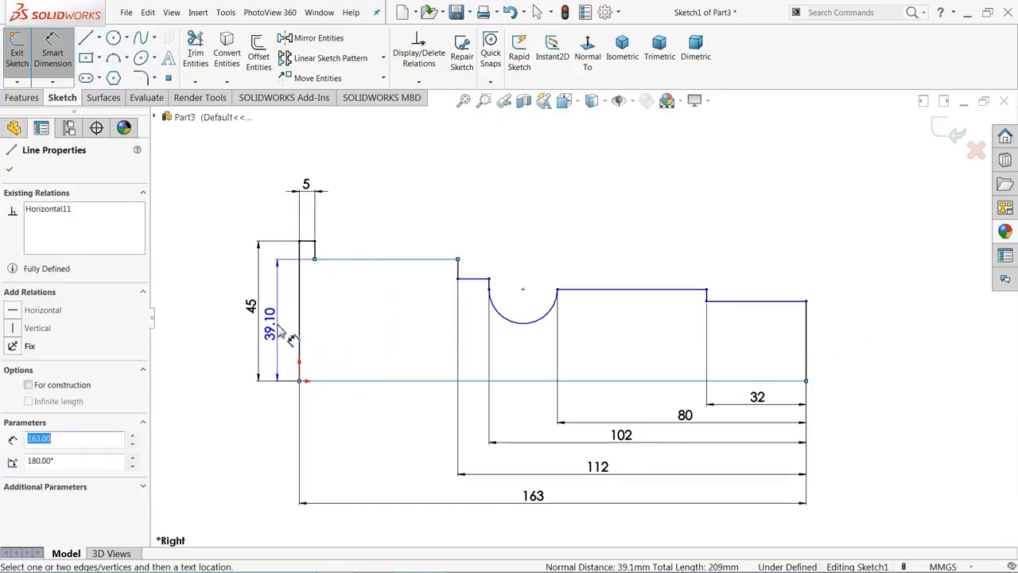
left_click(280, 333)
type("3")
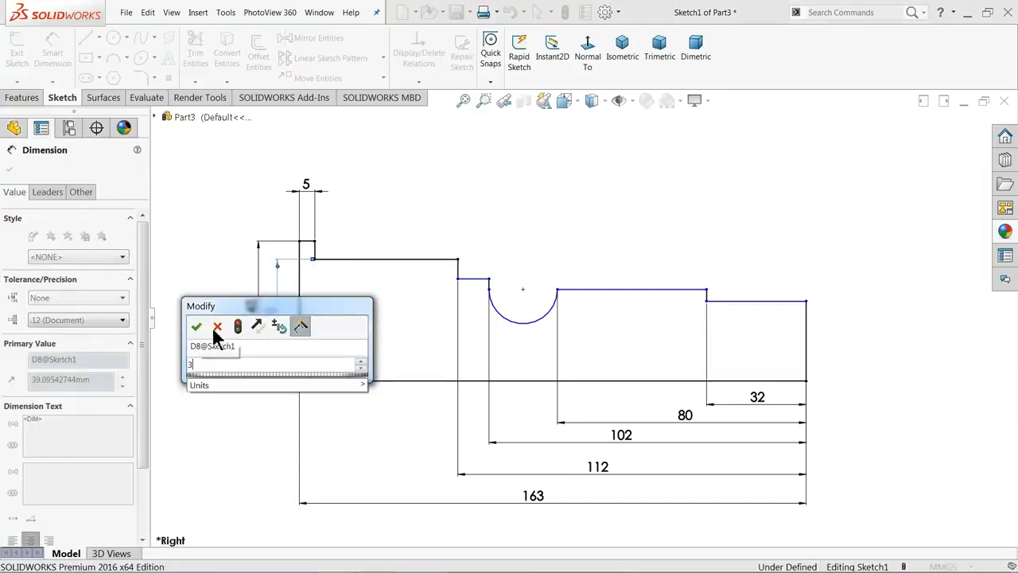
type("6")
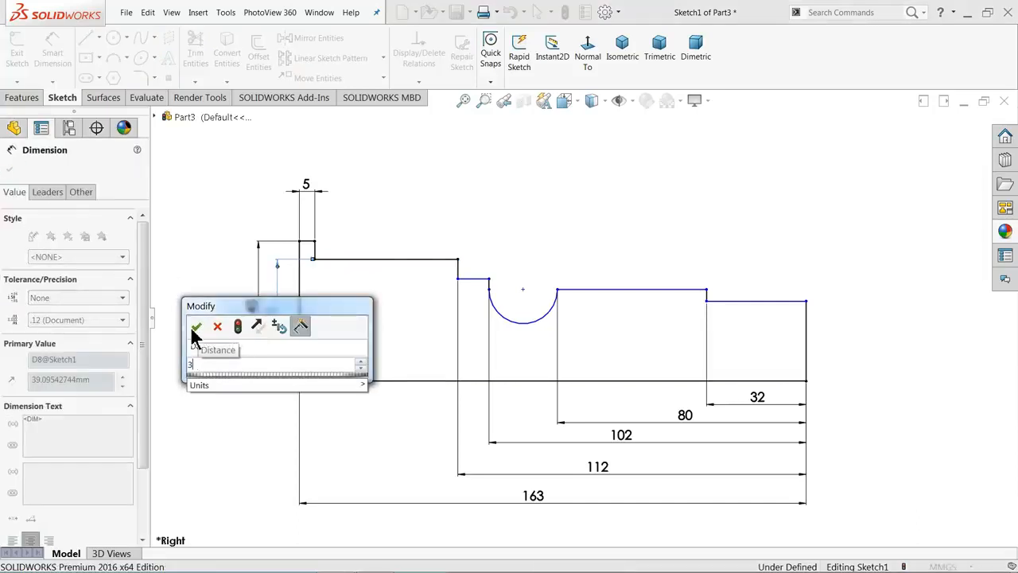
type("9")
left_click(197, 326)
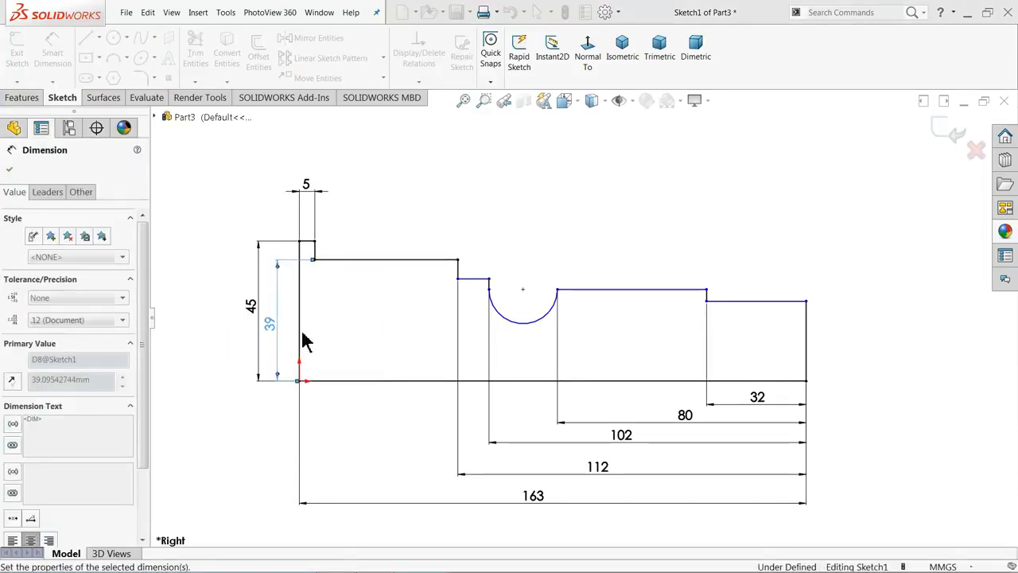
left_click_drag(199, 310, 192, 310)
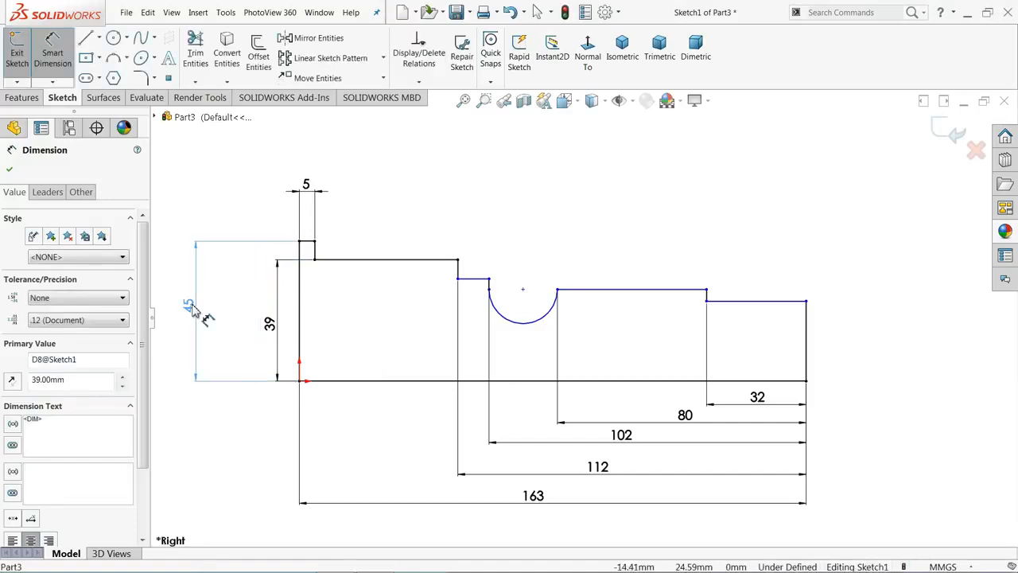
left_click_drag(272, 332, 225, 321)
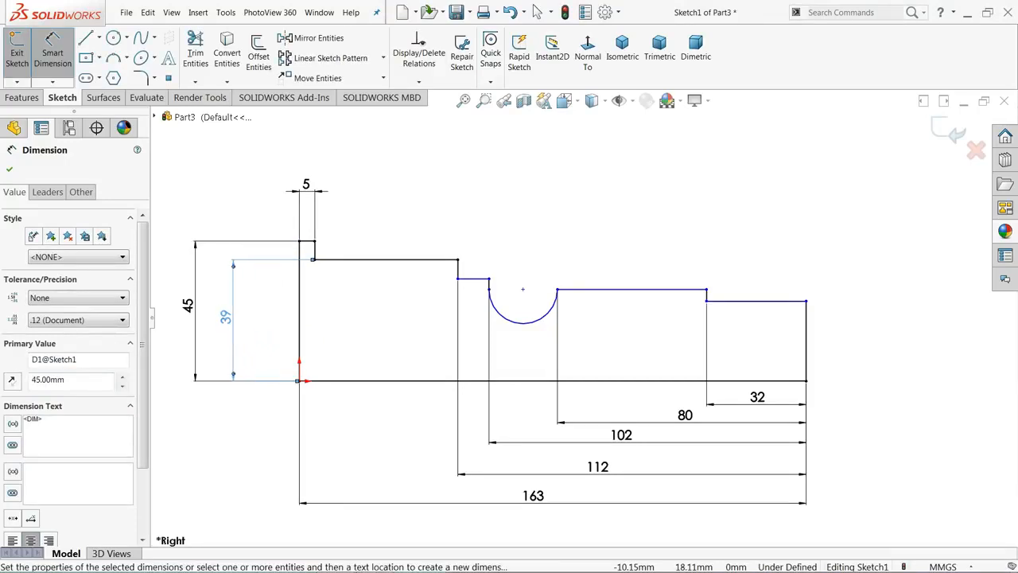
Dimension the short horizontal ledge before the arc 38 mm above the base line
left_click(481, 280)
left_click(475, 381)
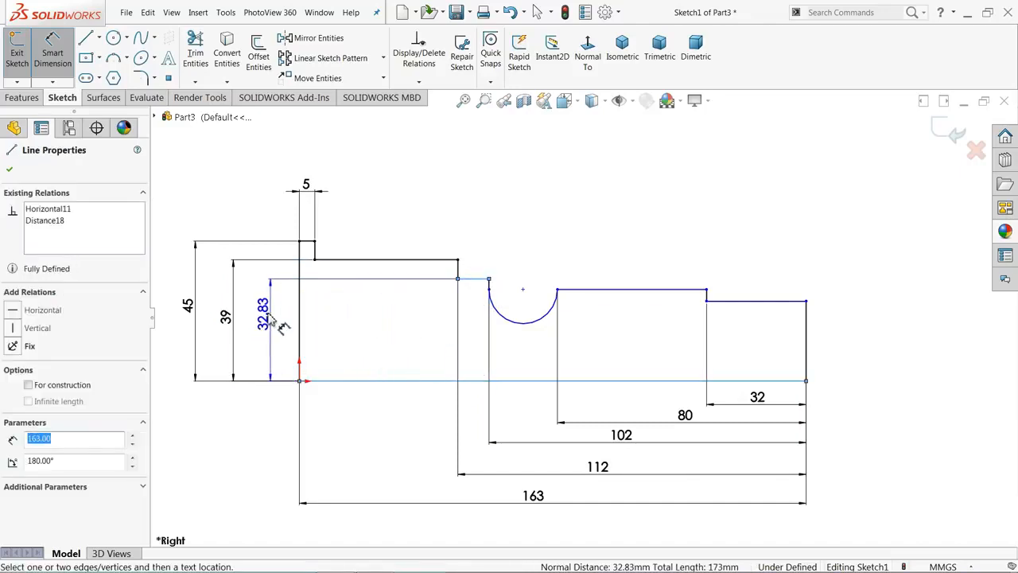
left_click(268, 320)
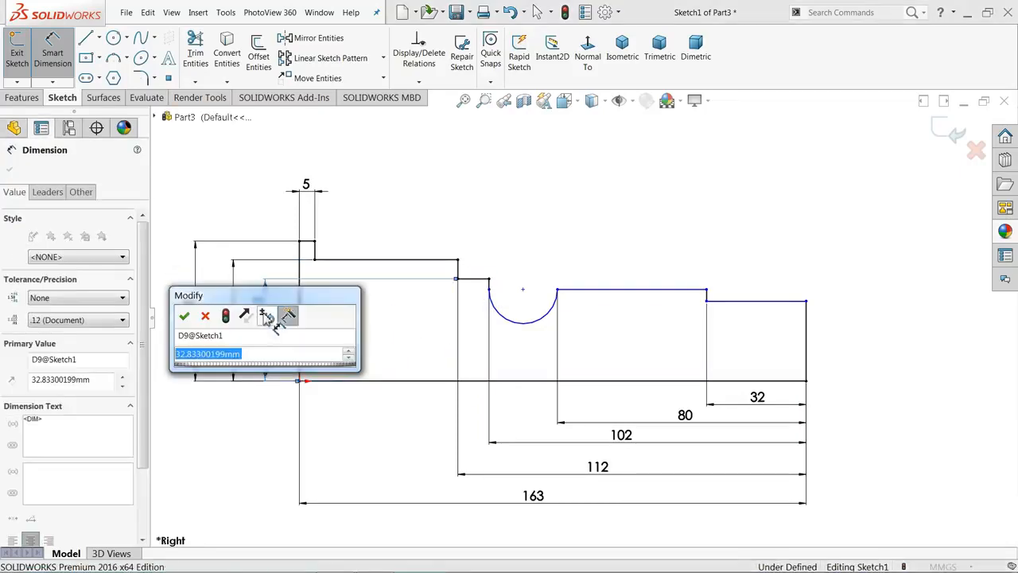
type("38")
left_click(185, 315)
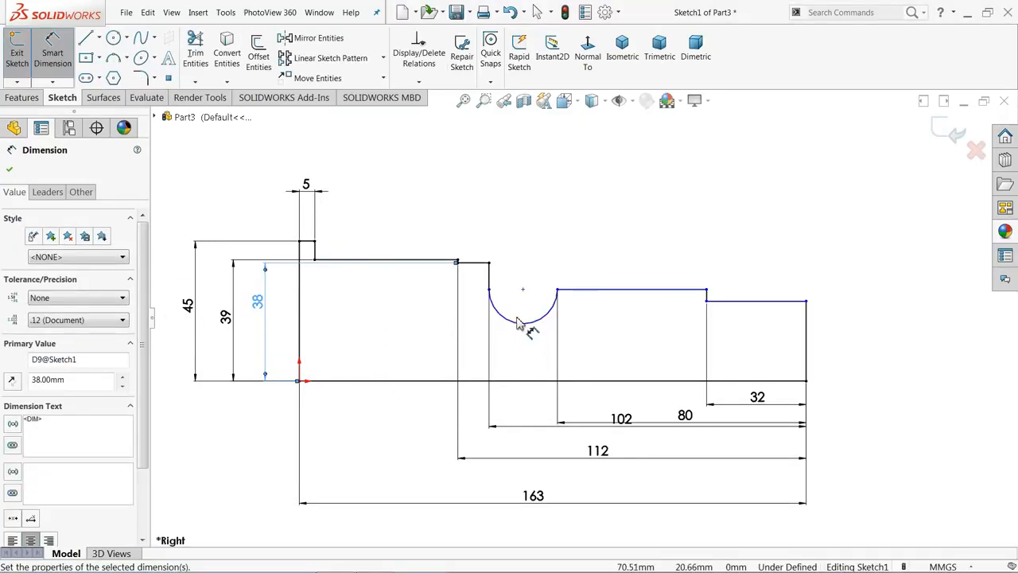
Add a driven radius dimension to the arc, placed above the profile
left_click(523, 327)
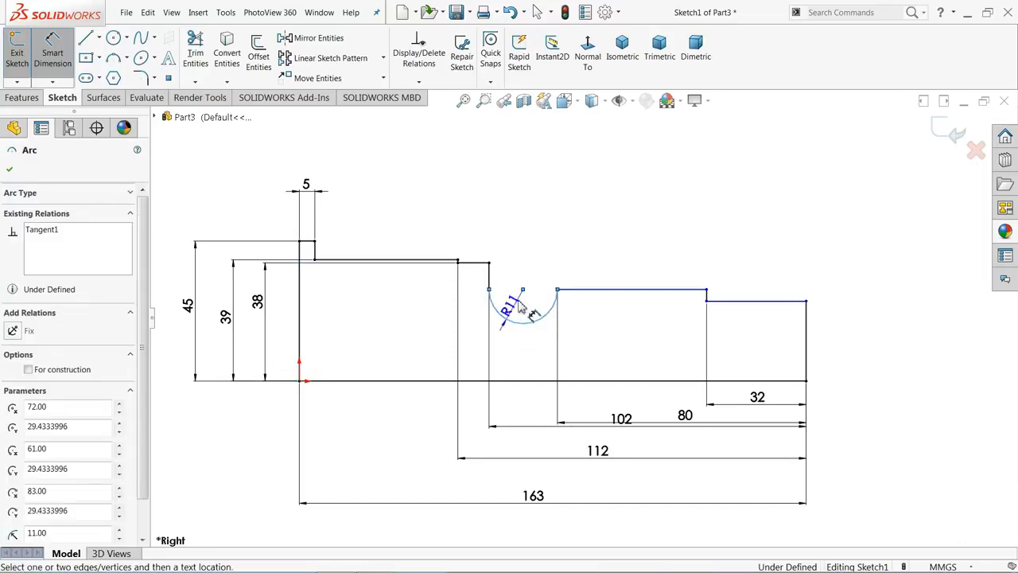
left_click(570, 223)
left_click(598, 297)
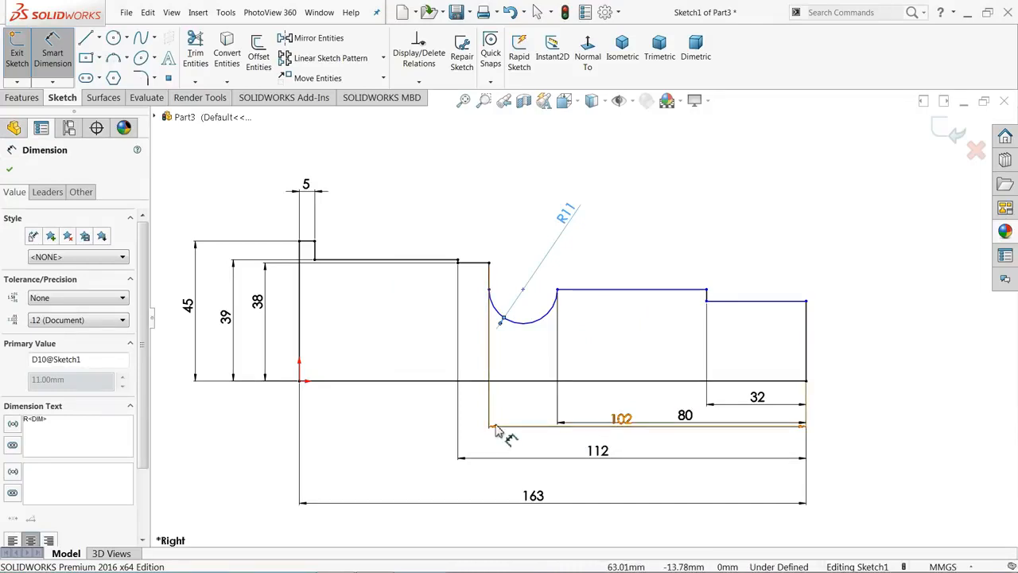
Space out the 102, 112 and 80 mm horizontal dimensions below the profile so they no longer crowd each other
left_click_drag(505, 430, 504, 442)
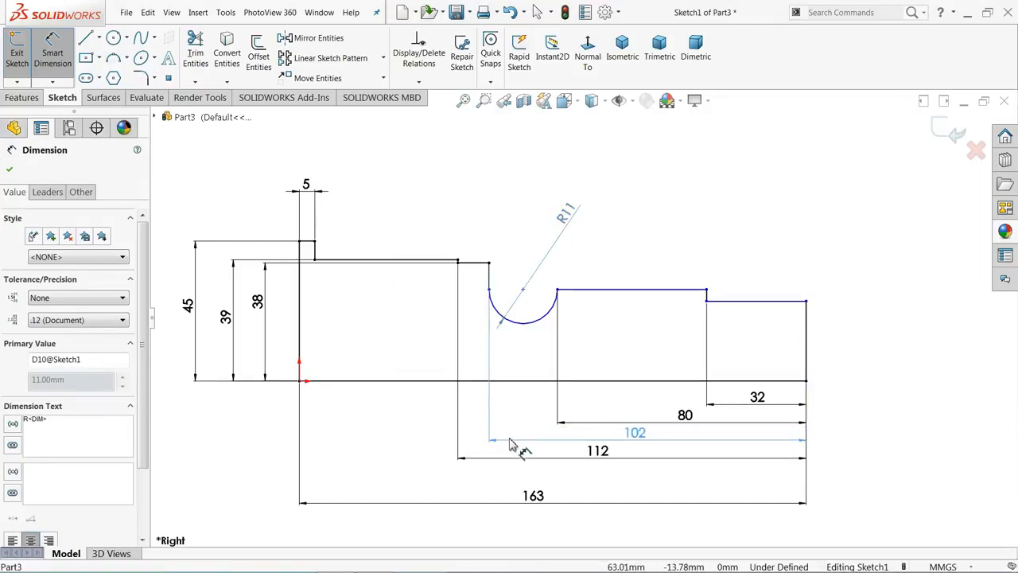
left_click_drag(593, 458, 600, 469)
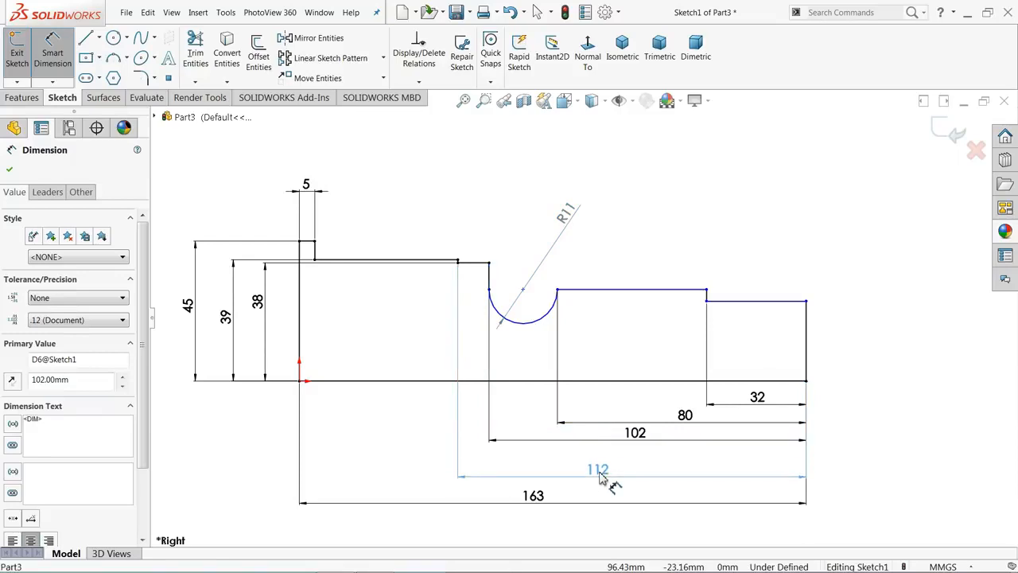
left_click_drag(635, 441, 635, 447)
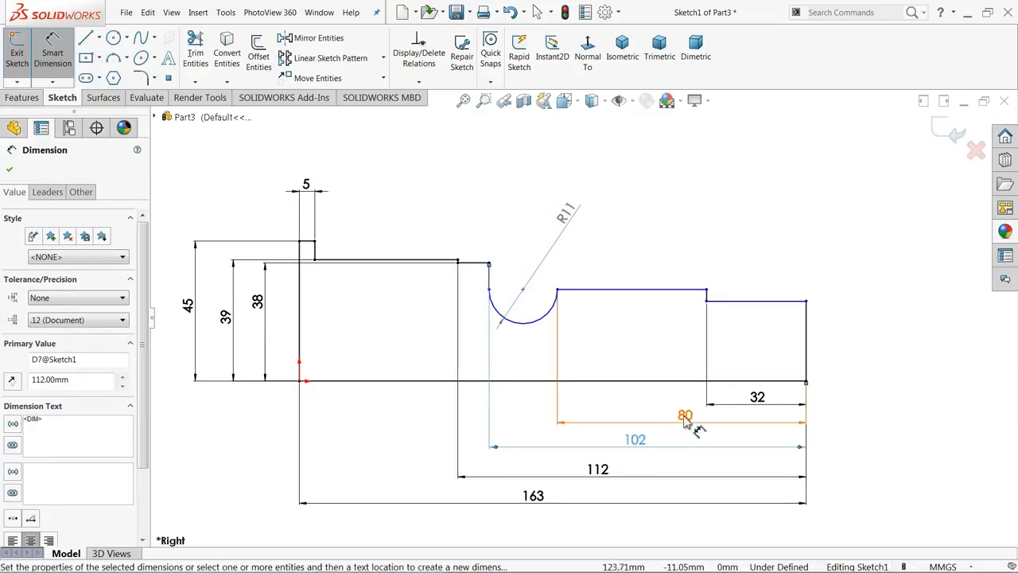
left_click_drag(682, 418, 678, 428)
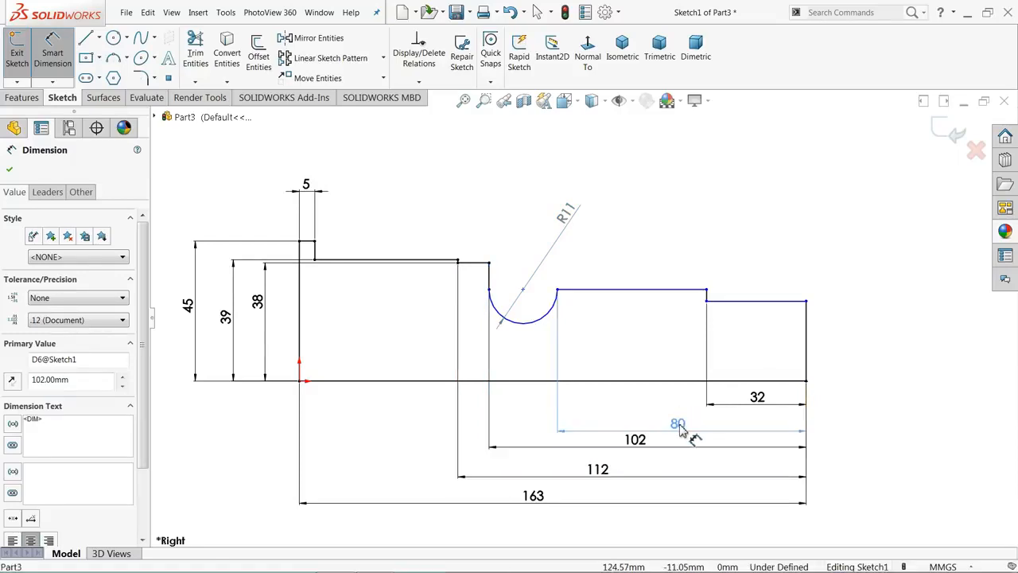
left_click(673, 268)
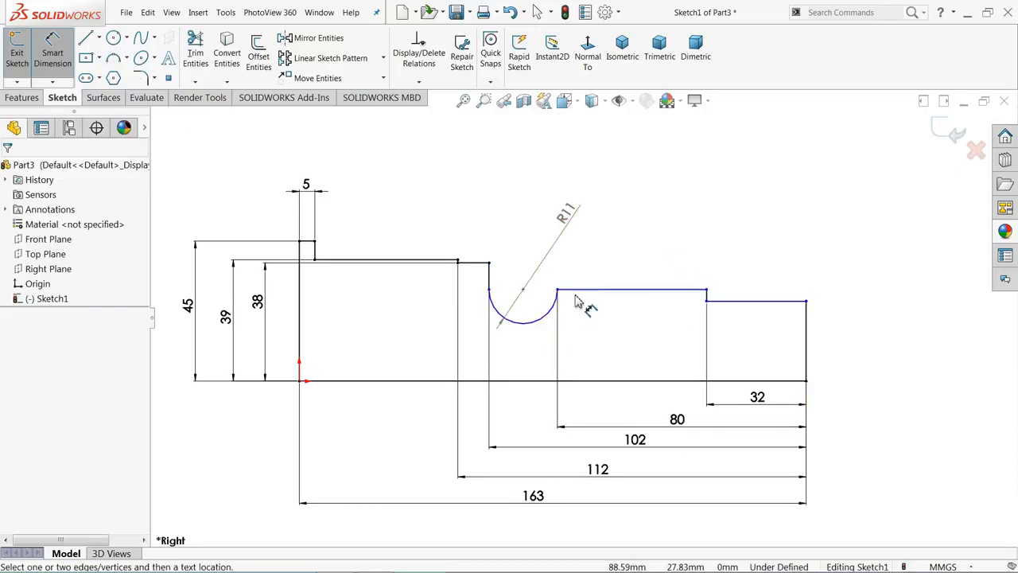
Dimension the horizontal line just after the arc 36 mm above the base line
left_click(599, 351)
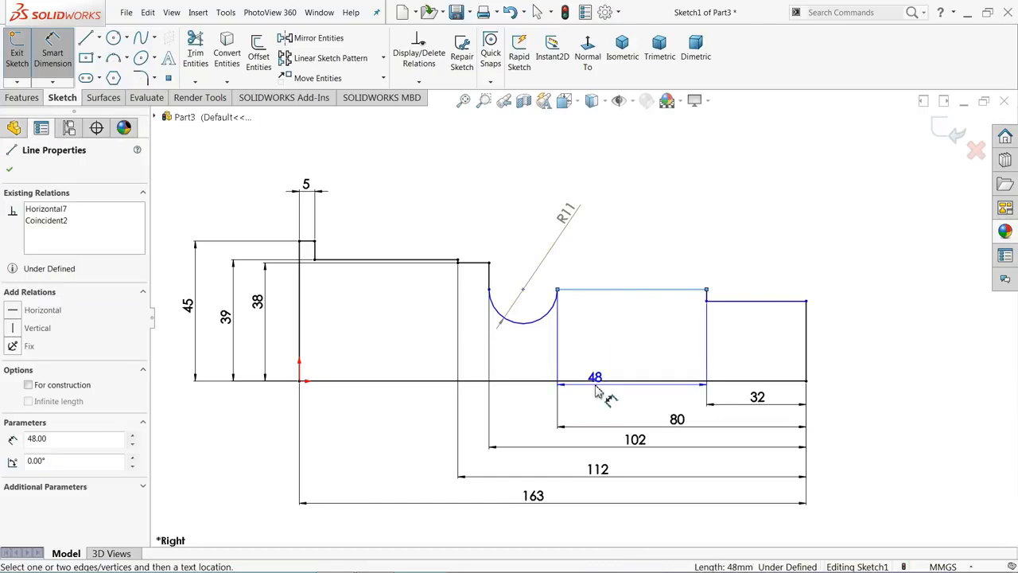
left_click(600, 380)
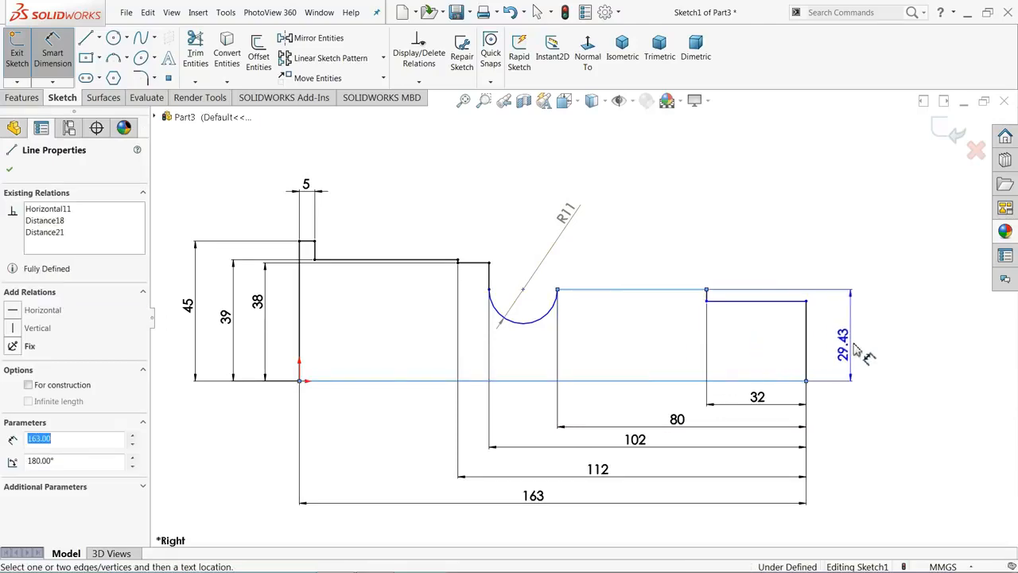
left_click(888, 342)
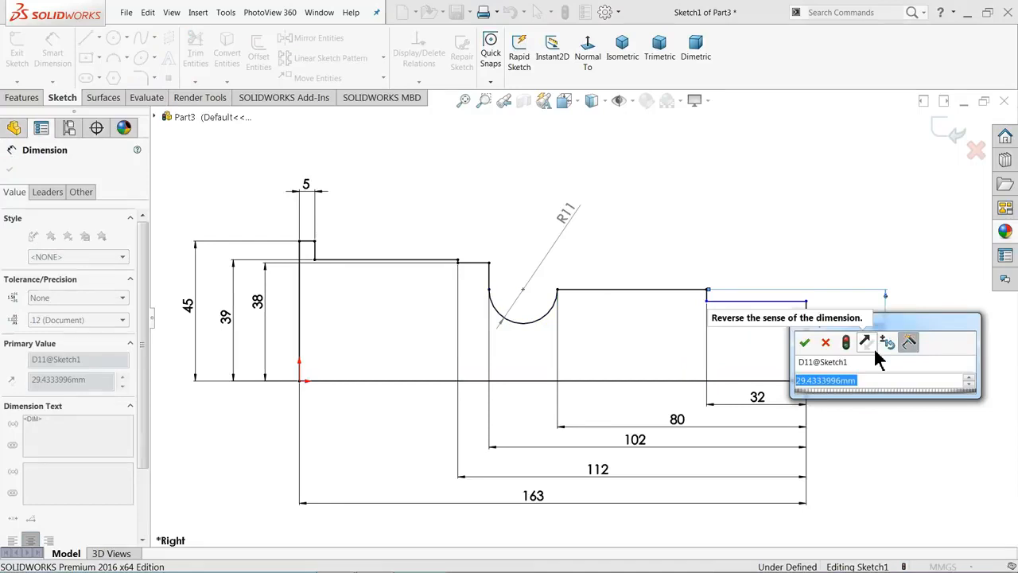
type("36")
left_click(878, 358)
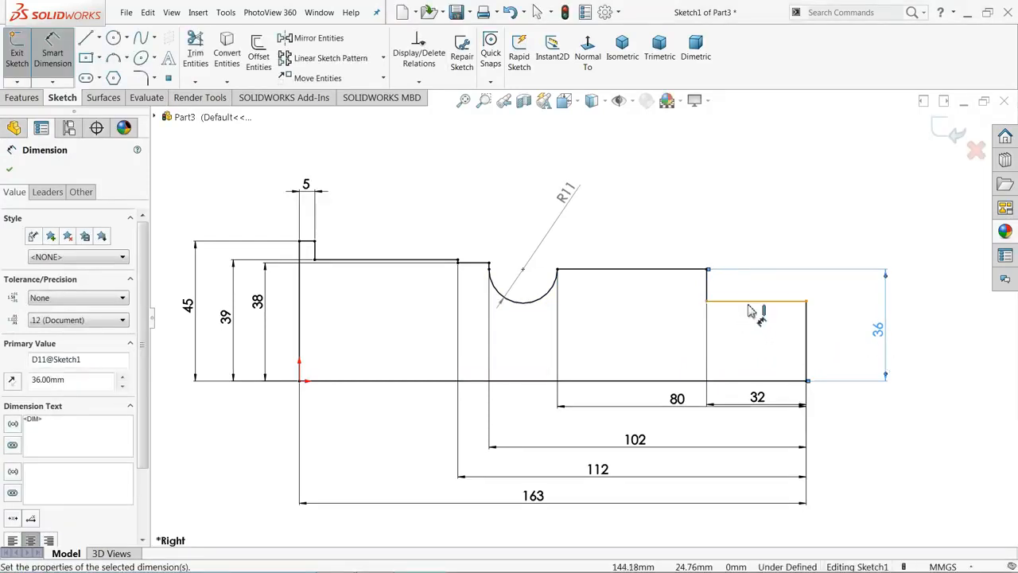
Dimension the short horizontal line at the profile's far end 32.5 mm above the base line
left_click(768, 381)
left_click(788, 301)
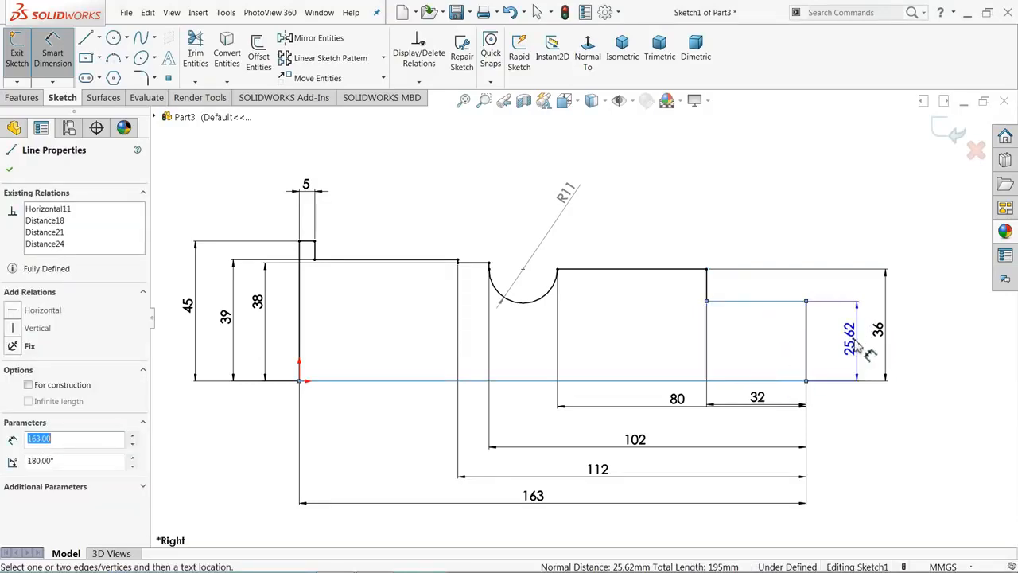
left_click(833, 343)
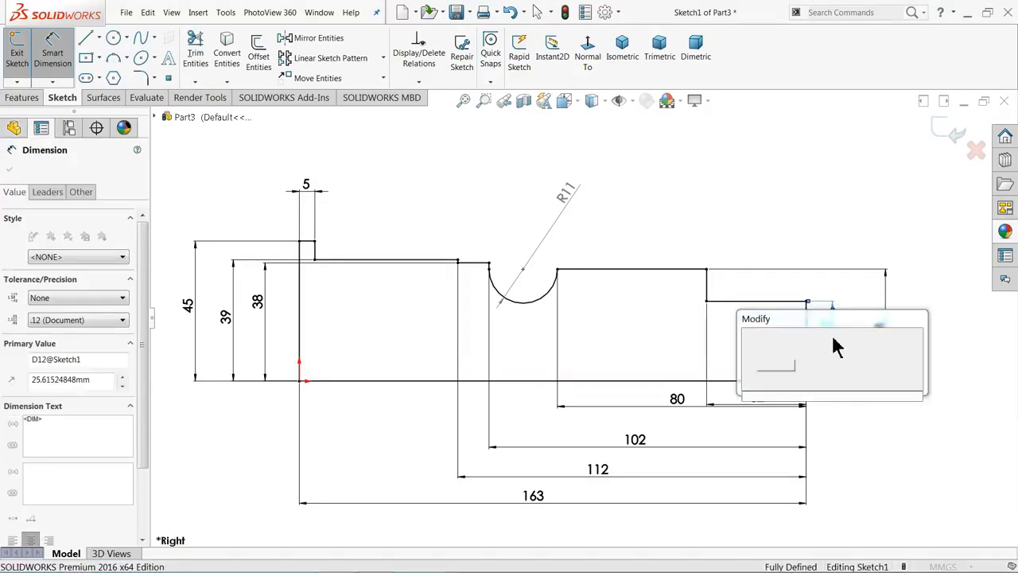
type("32.5")
key("Return")
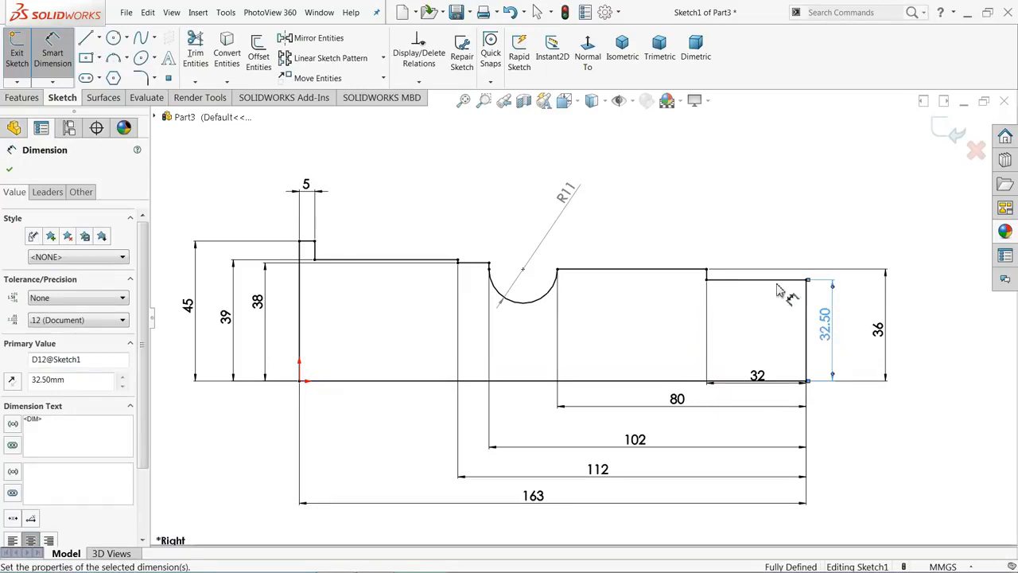
left_click(738, 237)
Move the 80 and 32 mm horizontal dimensions farther below the profile to space them evenly
left_click_drag(680, 410, 681, 420)
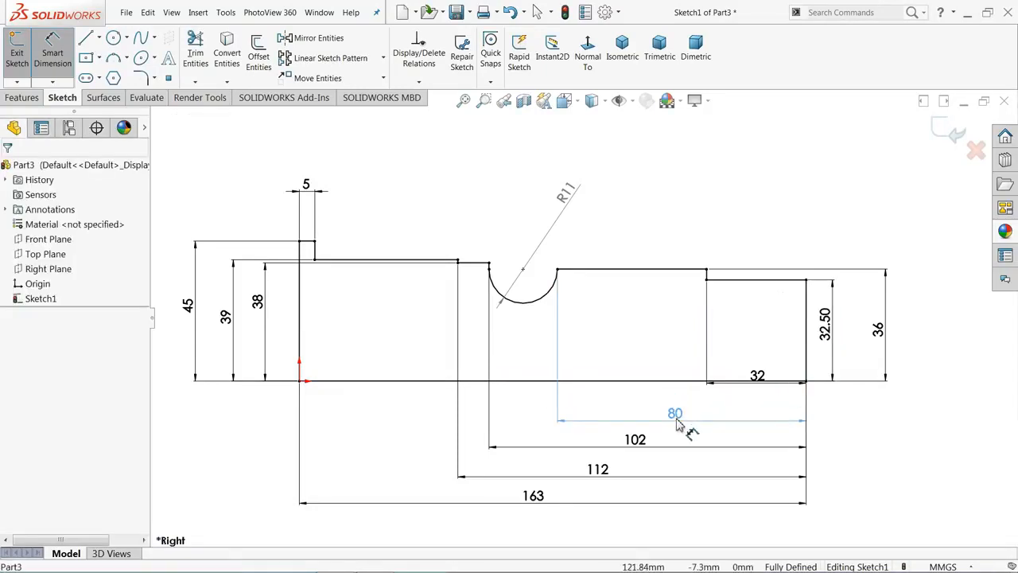
left_click(752, 383)
left_click(756, 400)
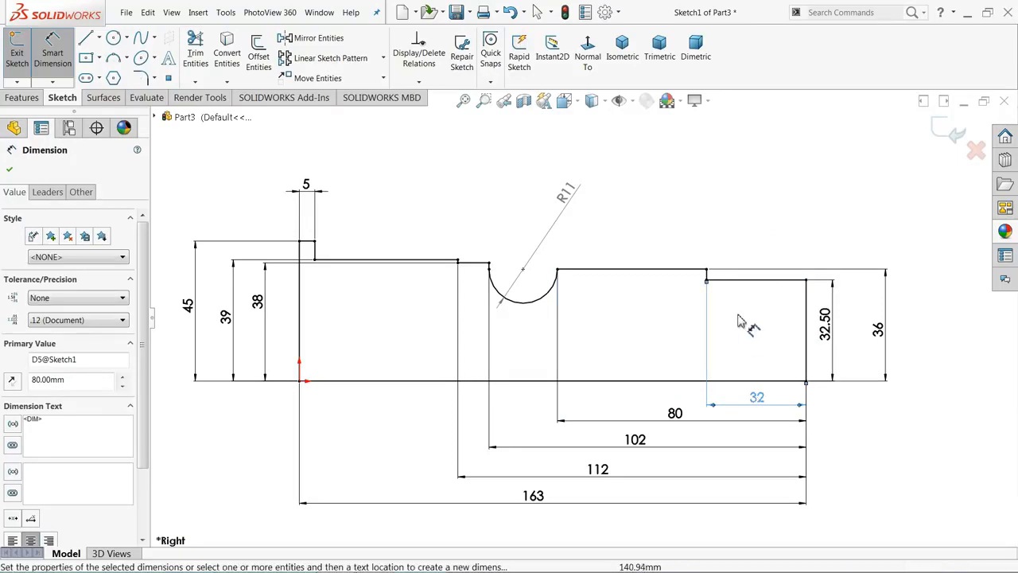
left_click(701, 233)
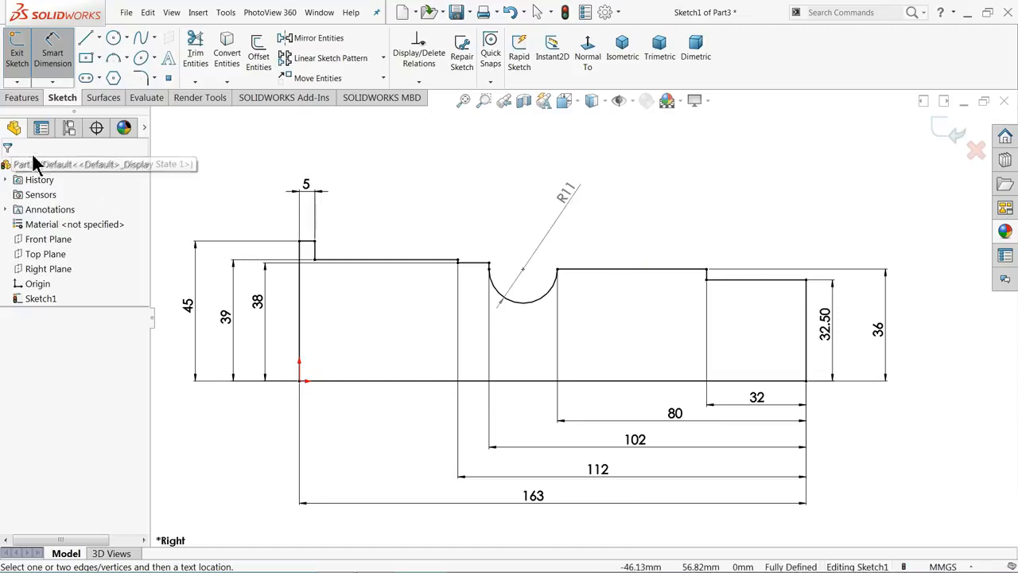
Revolve the stepped profile 360° about its base line as a blind boss
left_click(26, 98)
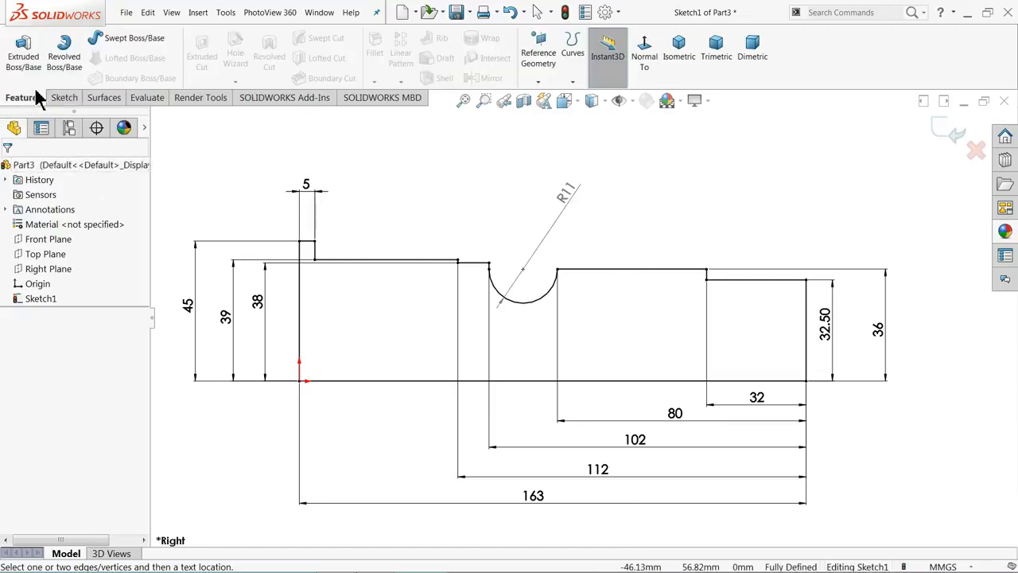
left_click(68, 64)
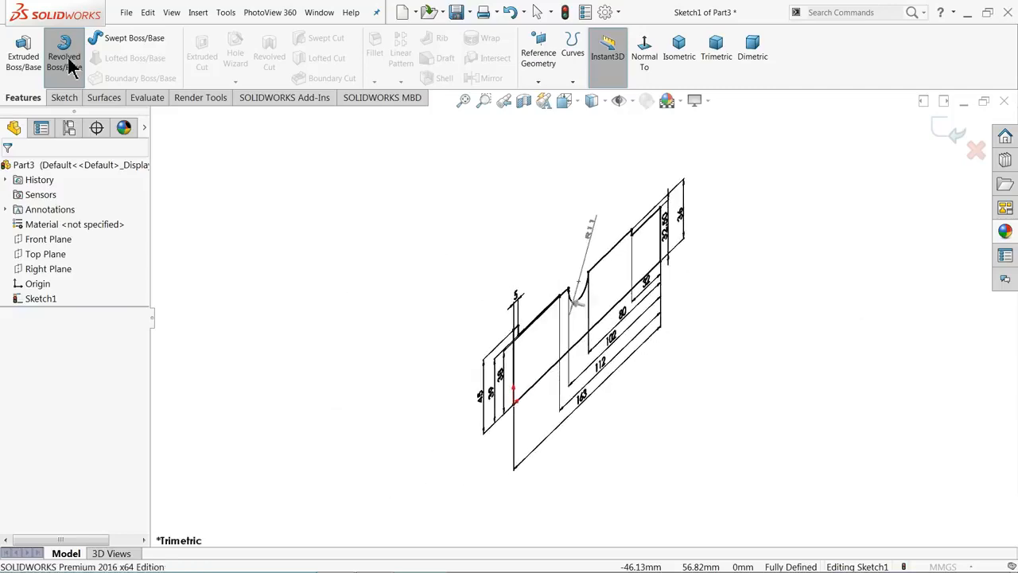
left_click(566, 355)
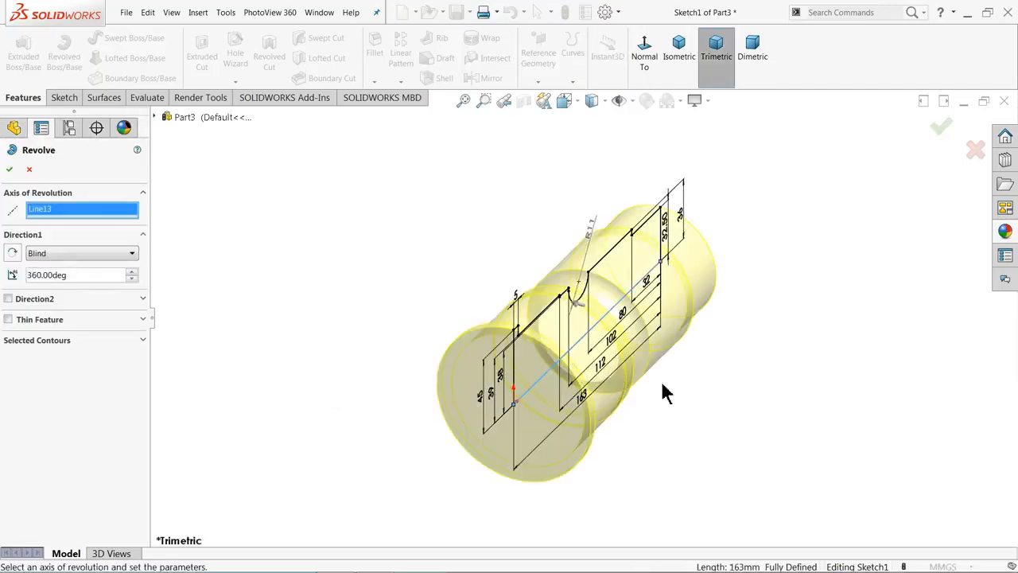
scroll(665, 392, "down", 3)
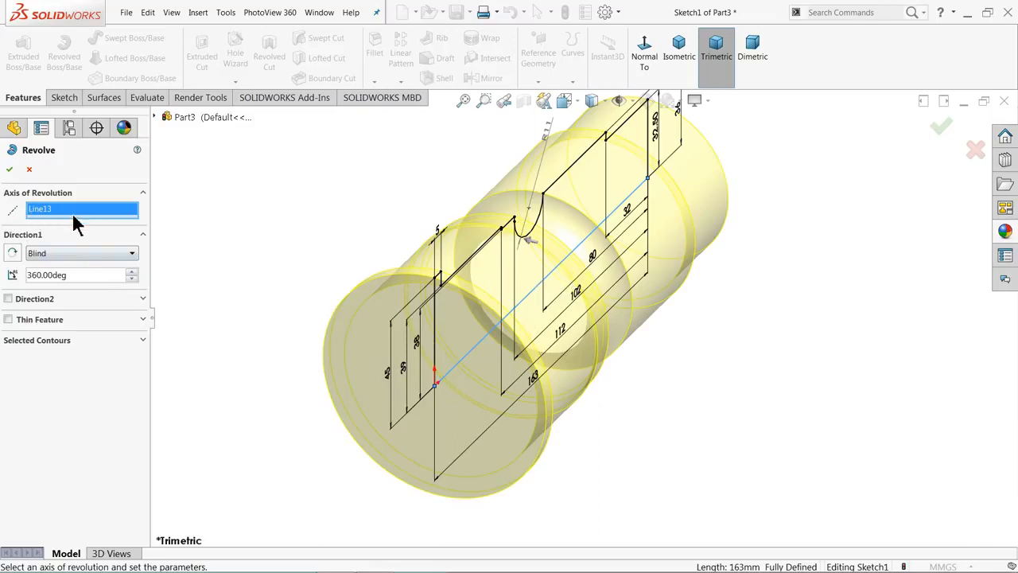
left_click(44, 254)
left_click(57, 260)
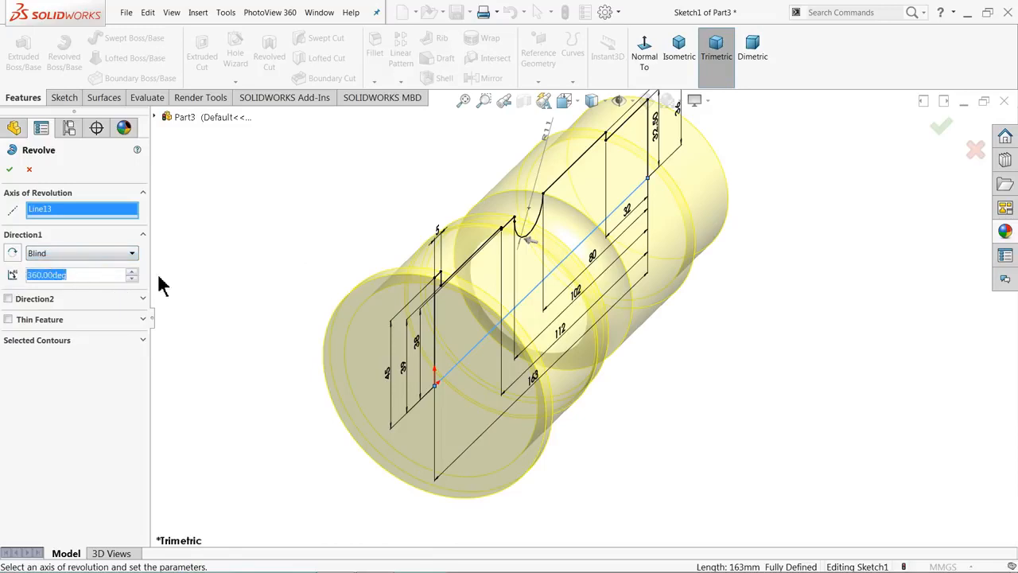
left_click(10, 170)
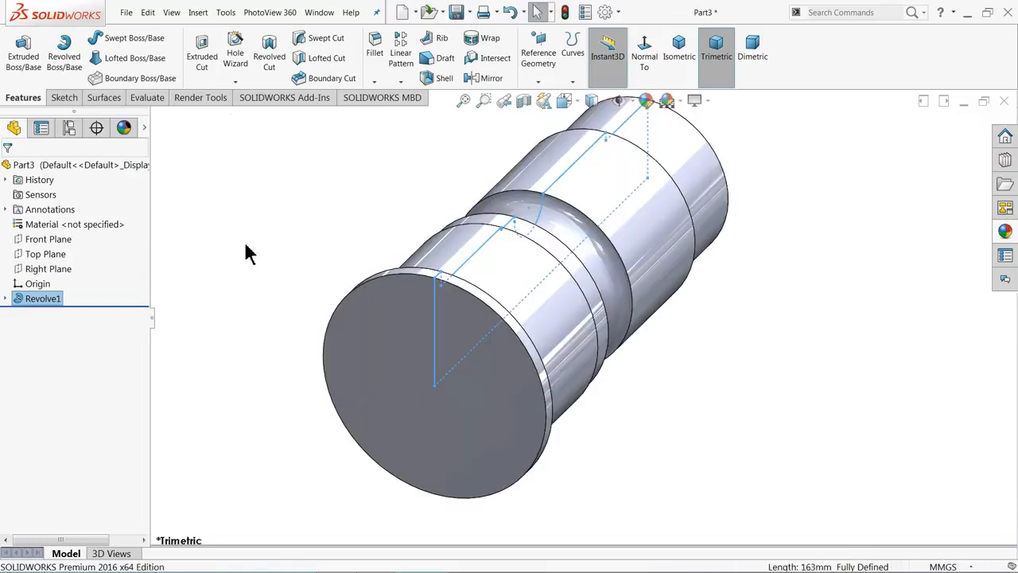
Start a sketch on the flat end face of the flanged end and view it face-on
left_click(291, 261)
mouse_move(291, 262)
middle_mouse_down()
mouse_move(196, 255)
mouse_move(239, 257)
mouse_move(287, 230)
mouse_move(286, 250)
middle_mouse_up()
scroll(285, 250, "up", 3)
scroll(589, 425, "down", 2)
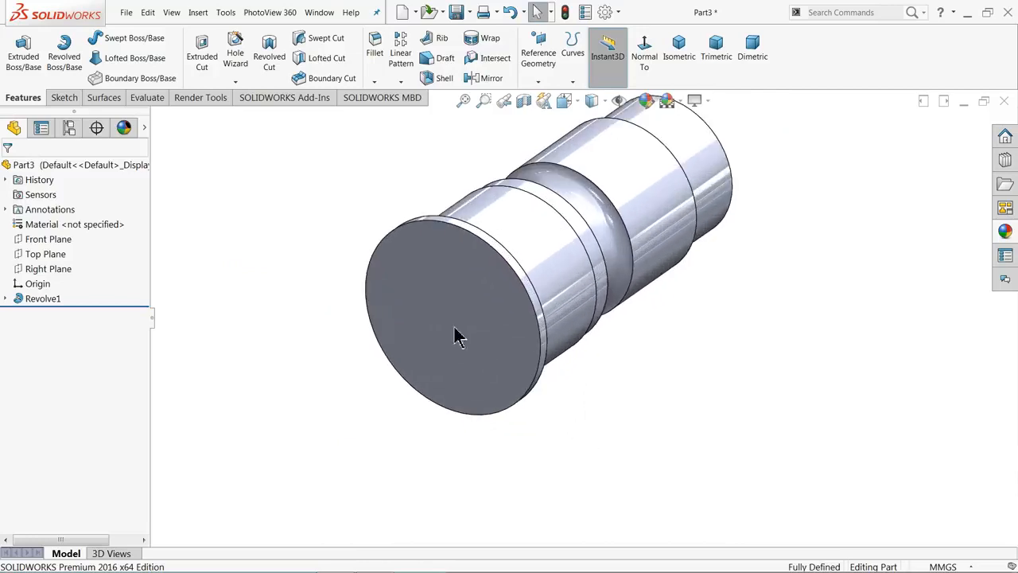
middle_click_drag(459, 336, 454, 298)
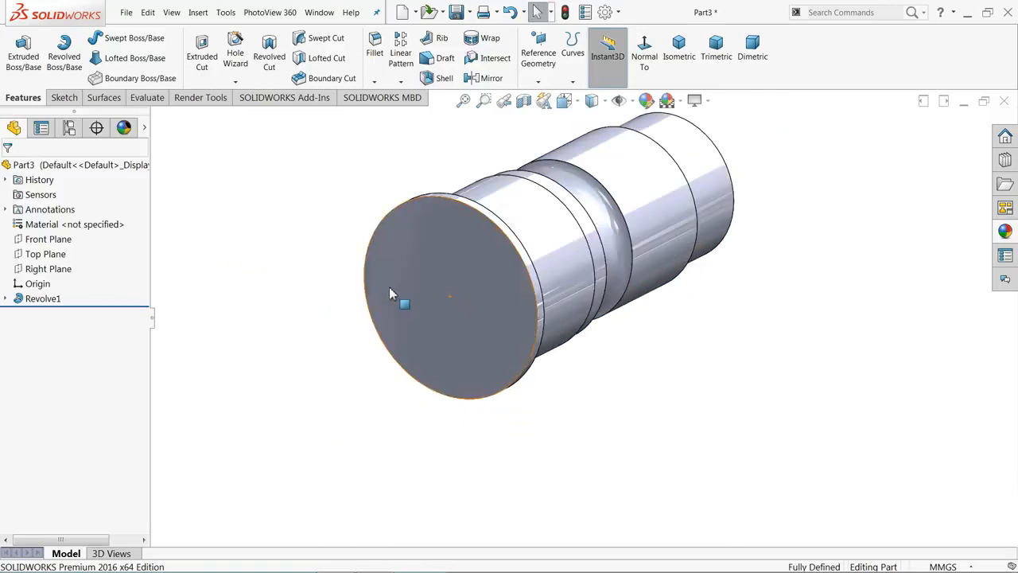
left_click(452, 293)
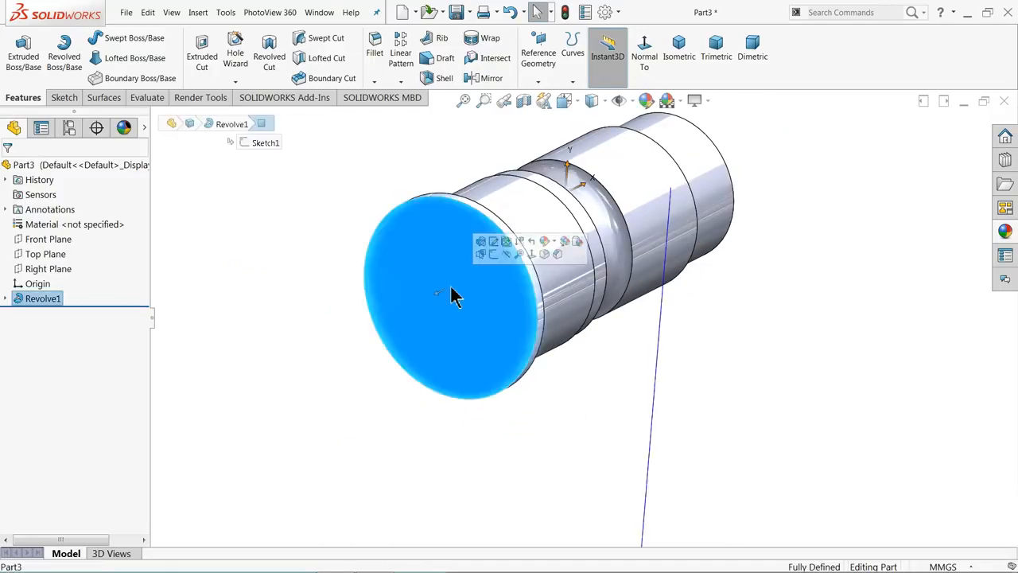
left_click(497, 265)
left_click(593, 42)
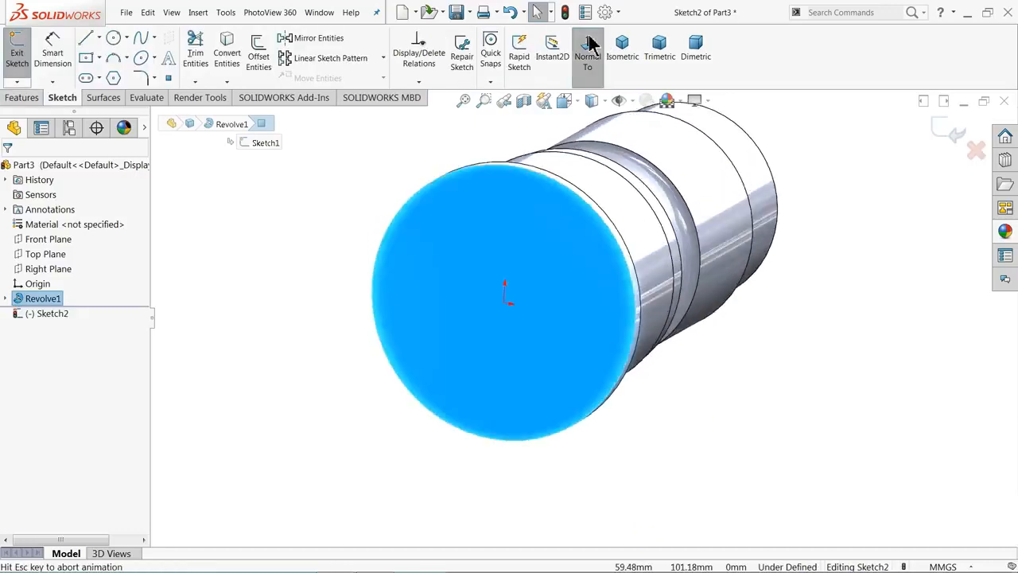
Sketch two concentric circles centred on the origin, one about 95 mm in diameter just outside the end face and a larger one around it
left_click(113, 40)
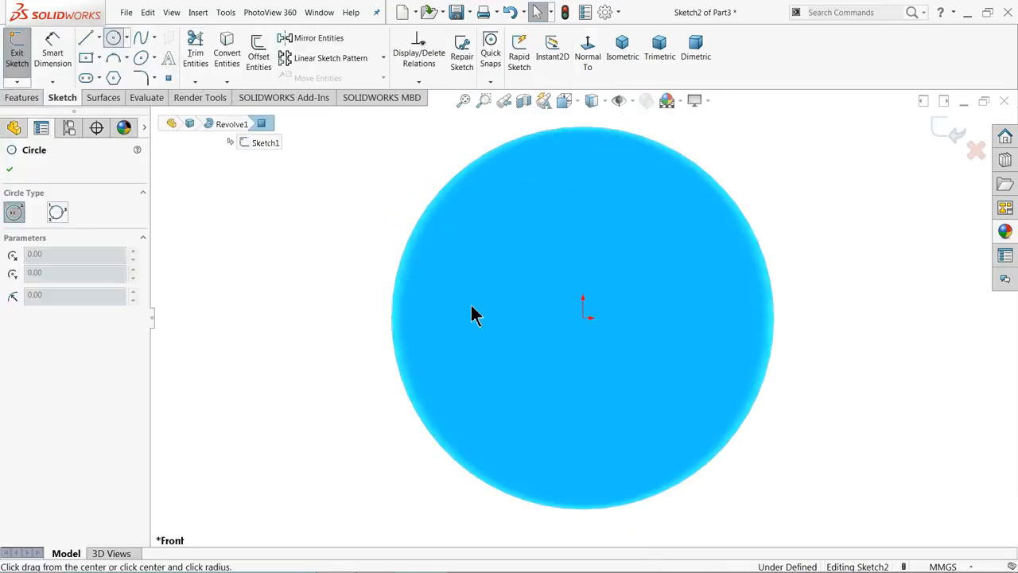
left_click(585, 318)
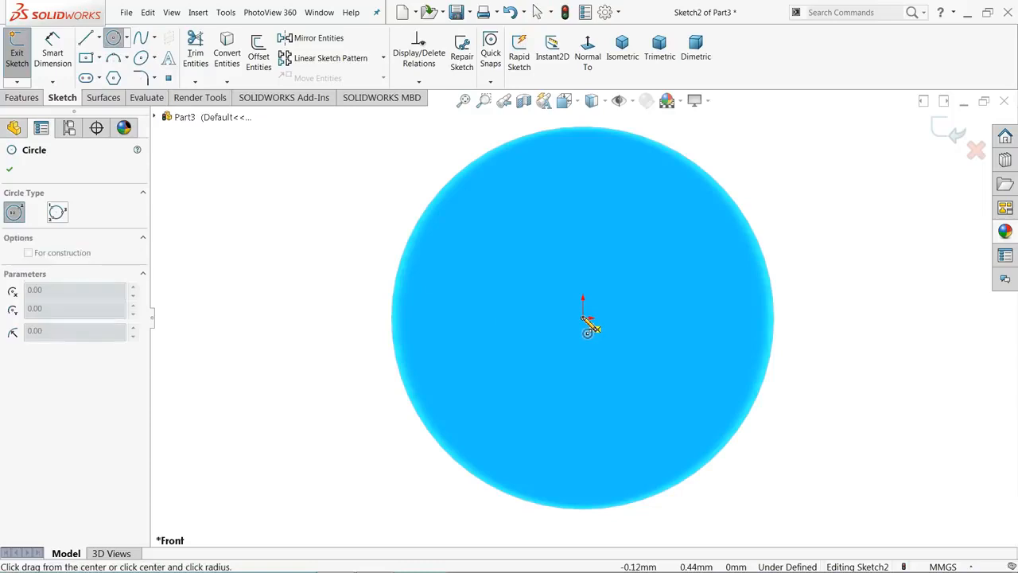
left_click(400, 256)
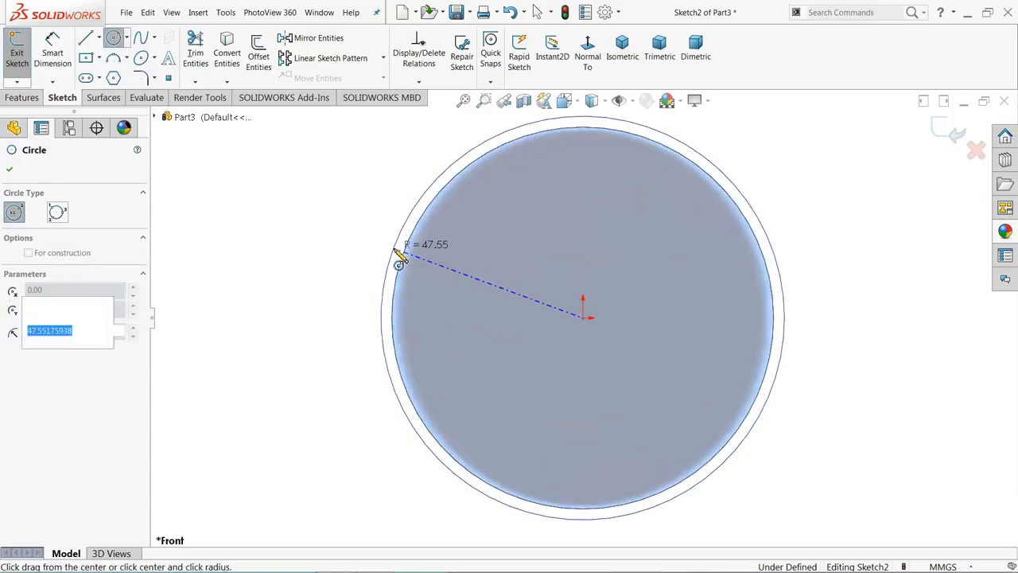
key("f")
left_click(584, 318)
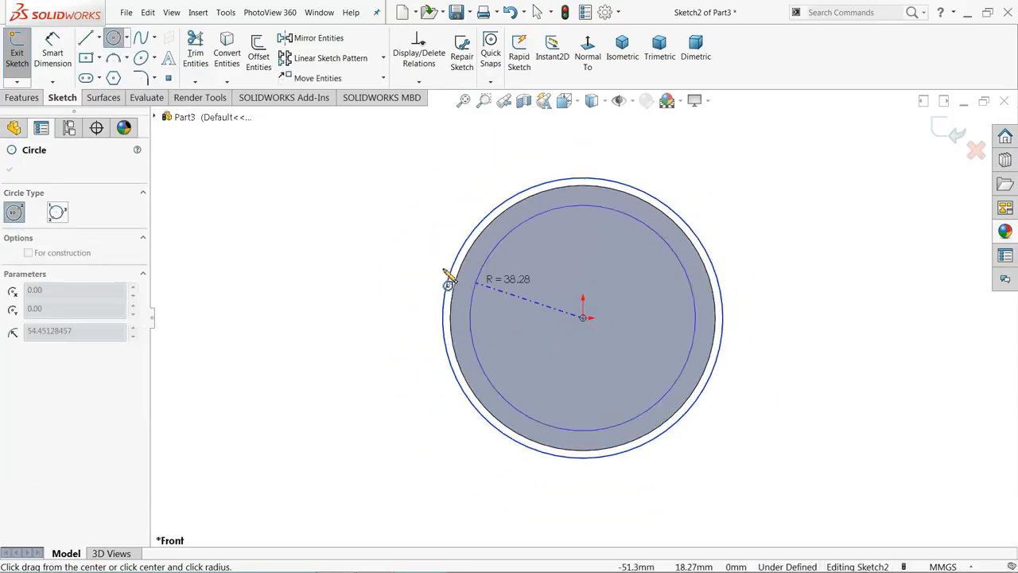
left_click(346, 239)
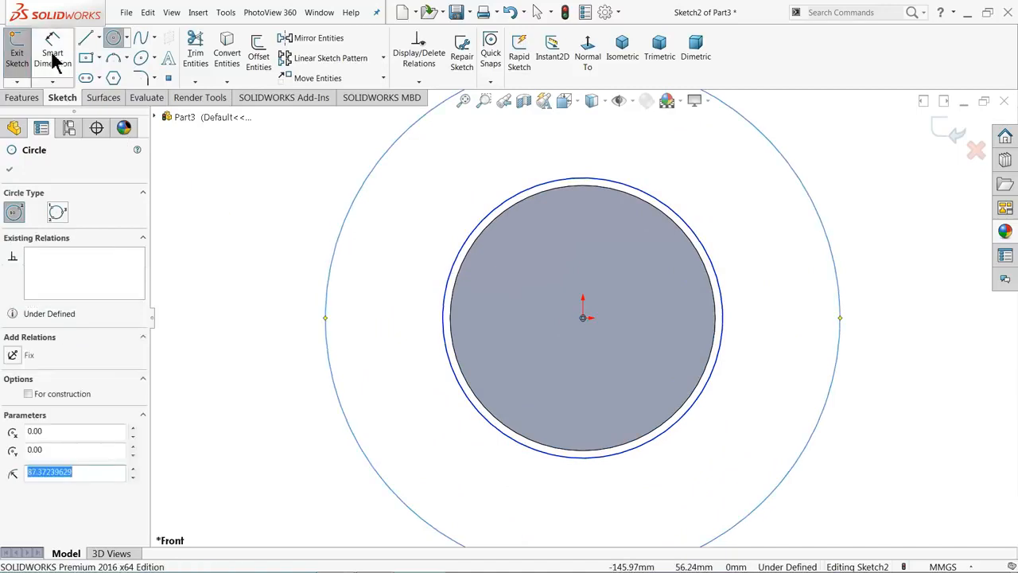
Dimension the outer circle's diameter as 170 mm
left_click(53, 52)
key("f")
left_click(407, 322)
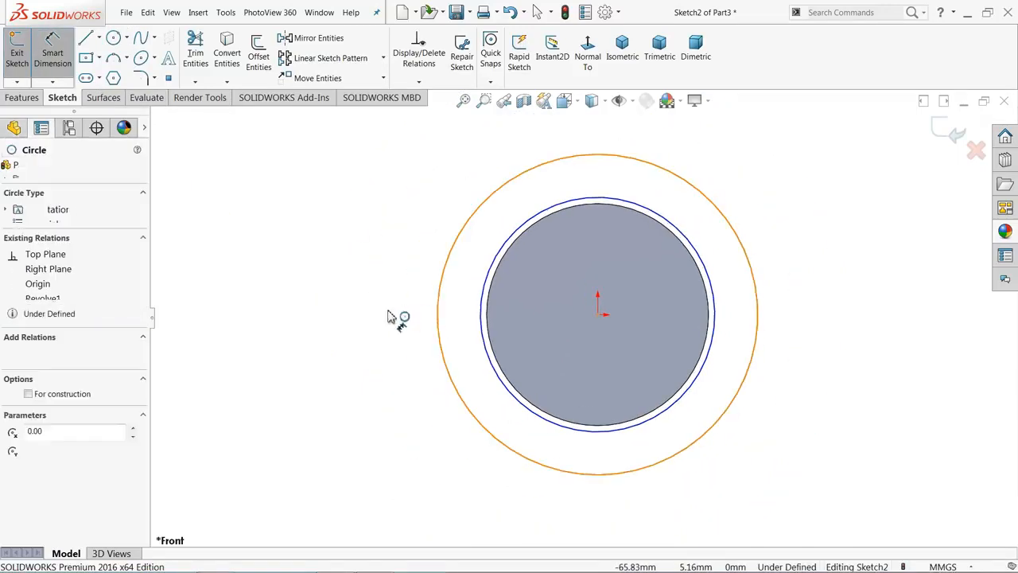
left_click(280, 311)
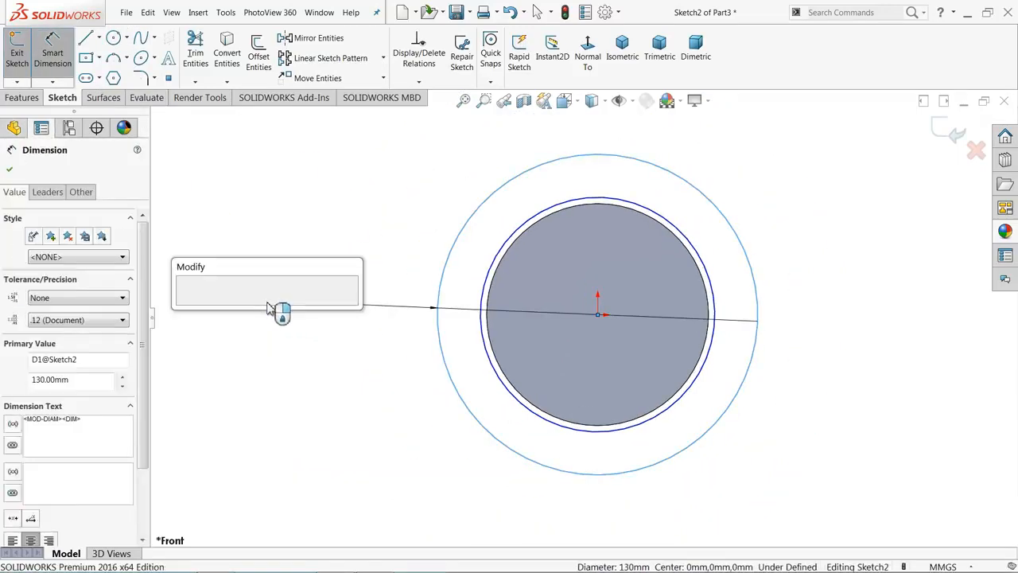
type("130")
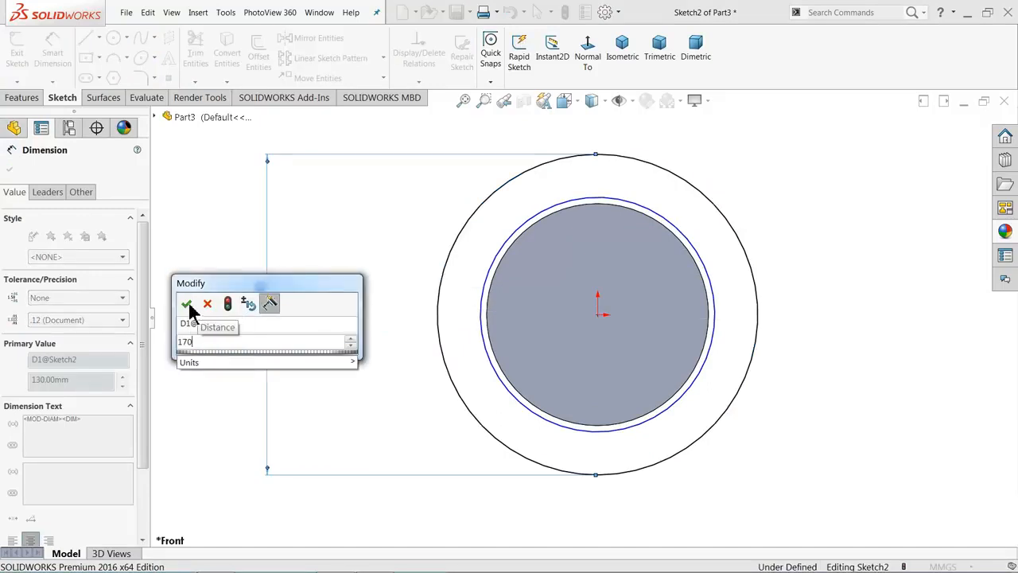
left_click(187, 303)
Dimension the inner sketched circle's diameter as 100 mm
left_click(484, 313)
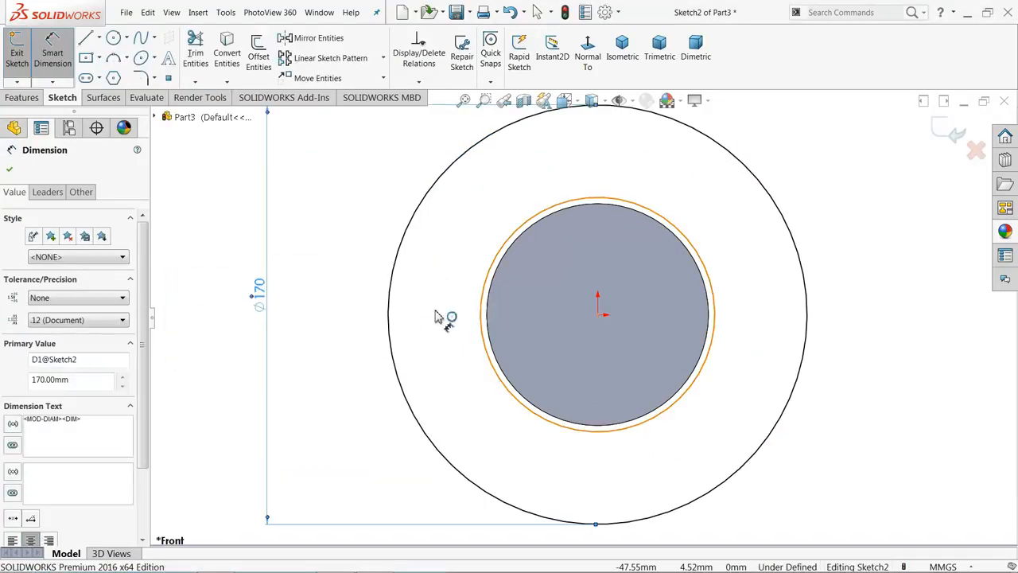
left_click(344, 318)
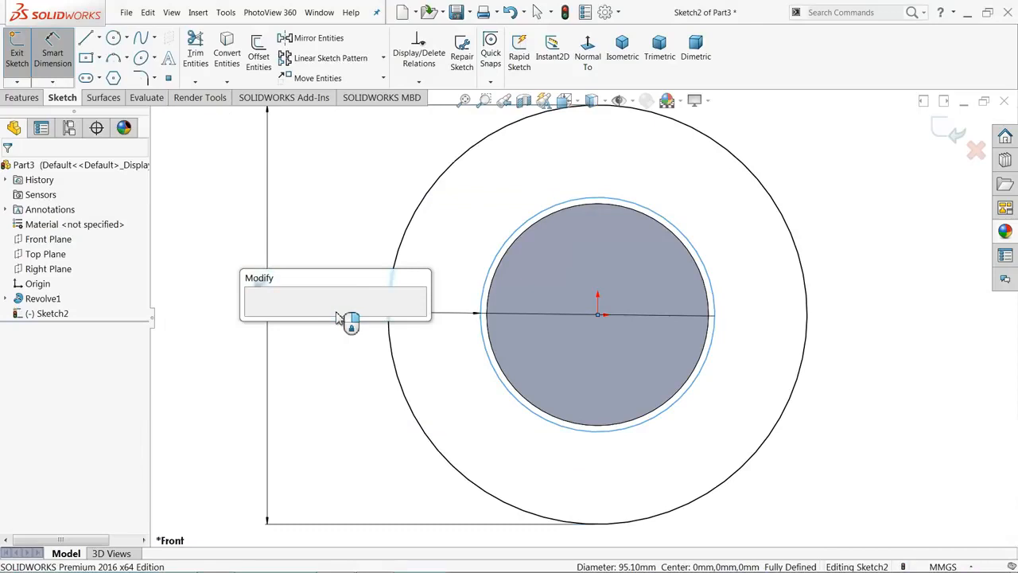
type("100")
left_click(255, 317)
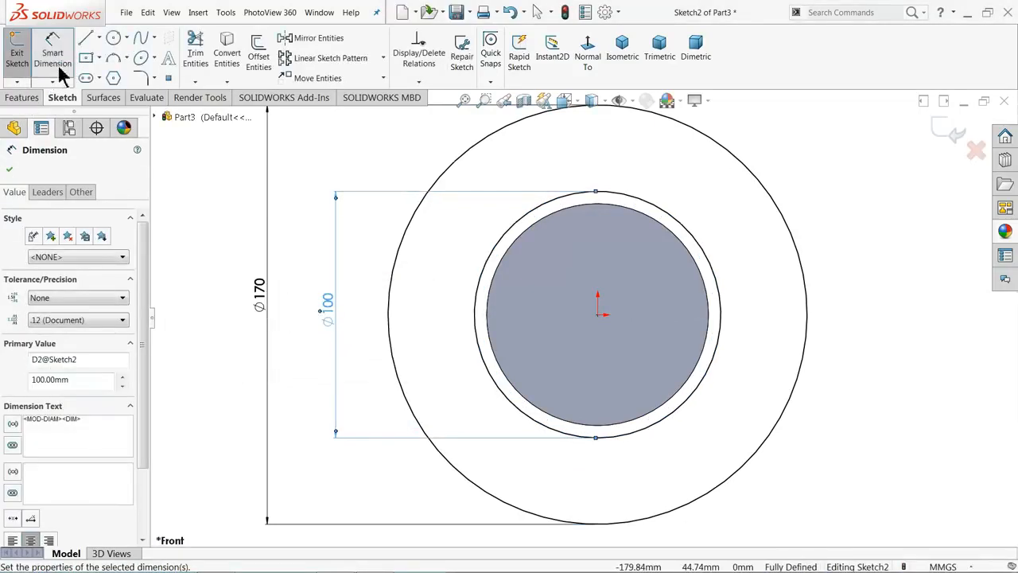
left_click(67, 70)
Sketch a vertical centerline from the origin up to the top of the 170 mm outer circle
left_click(98, 38)
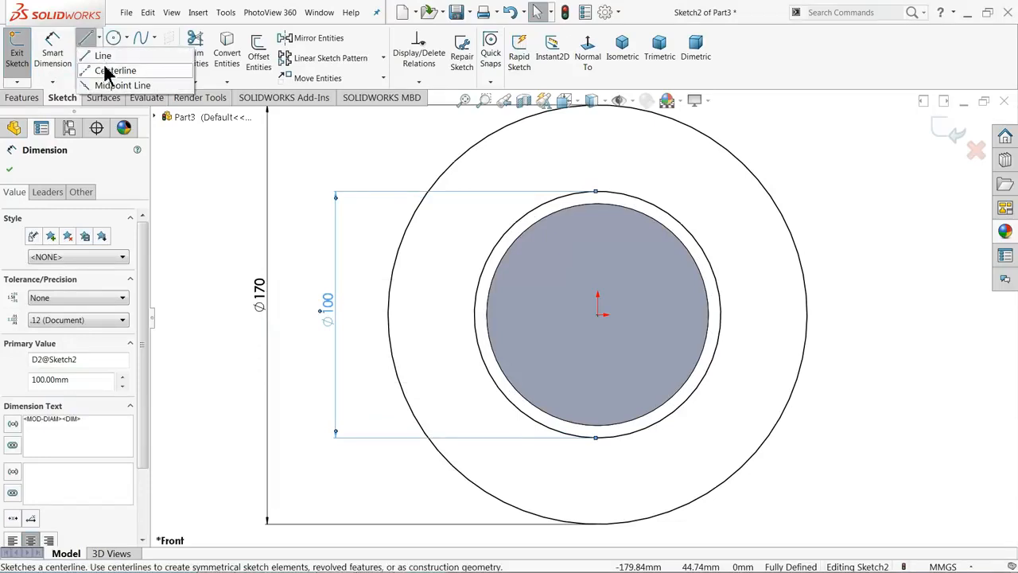
left_click(108, 71)
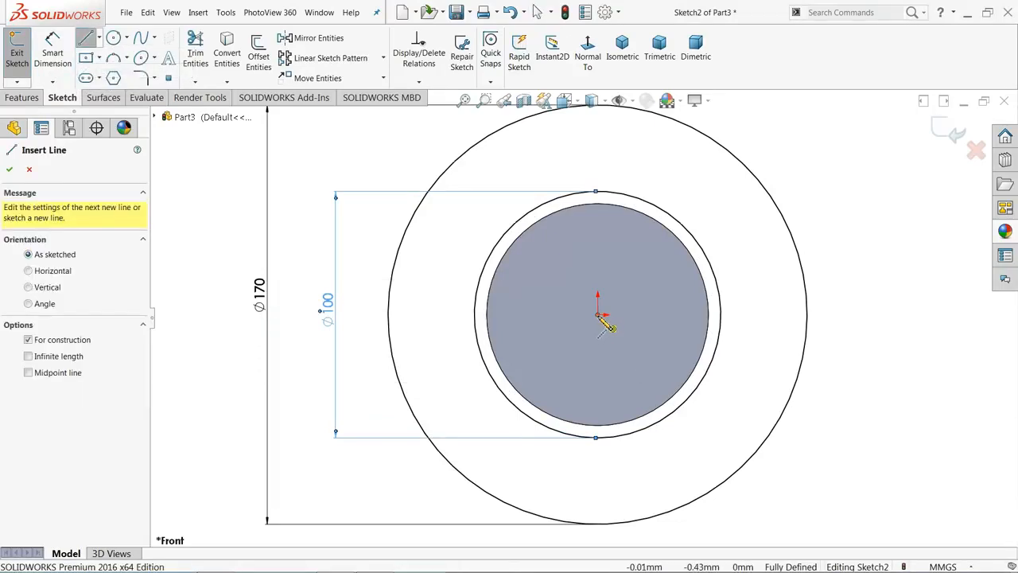
left_click(598, 316)
scroll(598, 315, "up", 2)
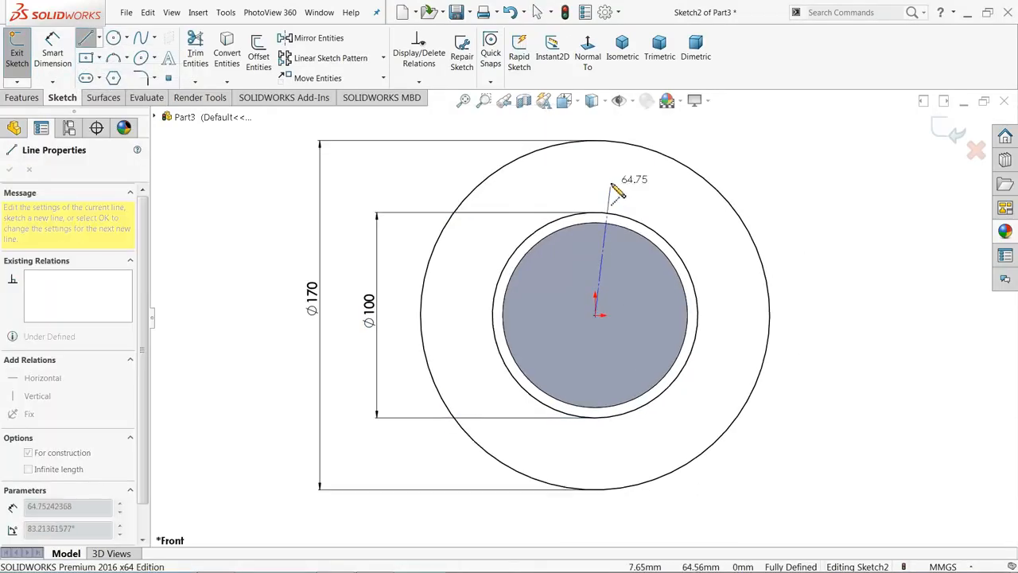
left_click(595, 142)
right_click(614, 127)
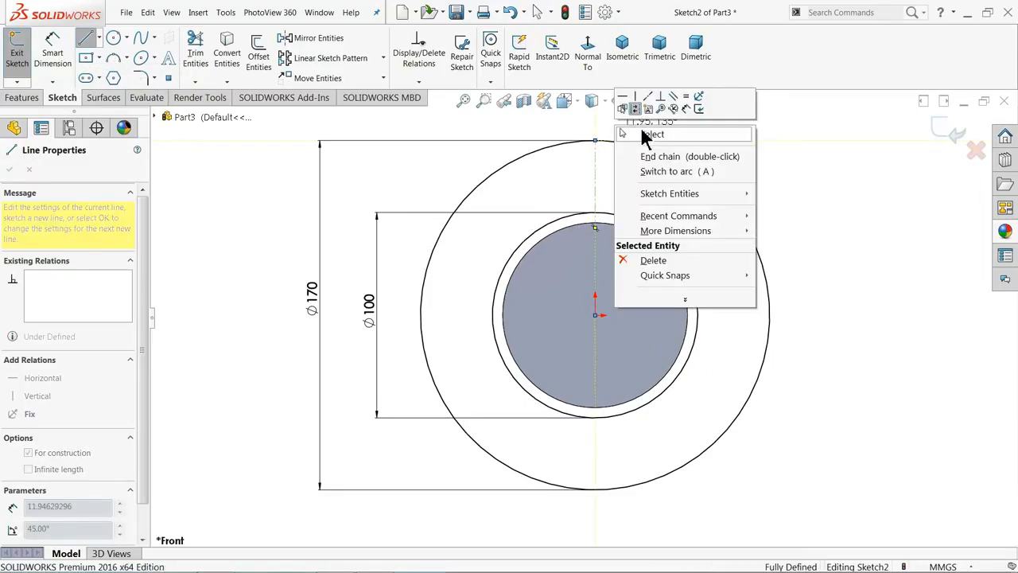
left_click(632, 133)
Sketch a three-point arc of about 77 mm radius from the outer circle to the inner circle, left of the centerline and bulging away from it
scroll(634, 139, "down", 3)
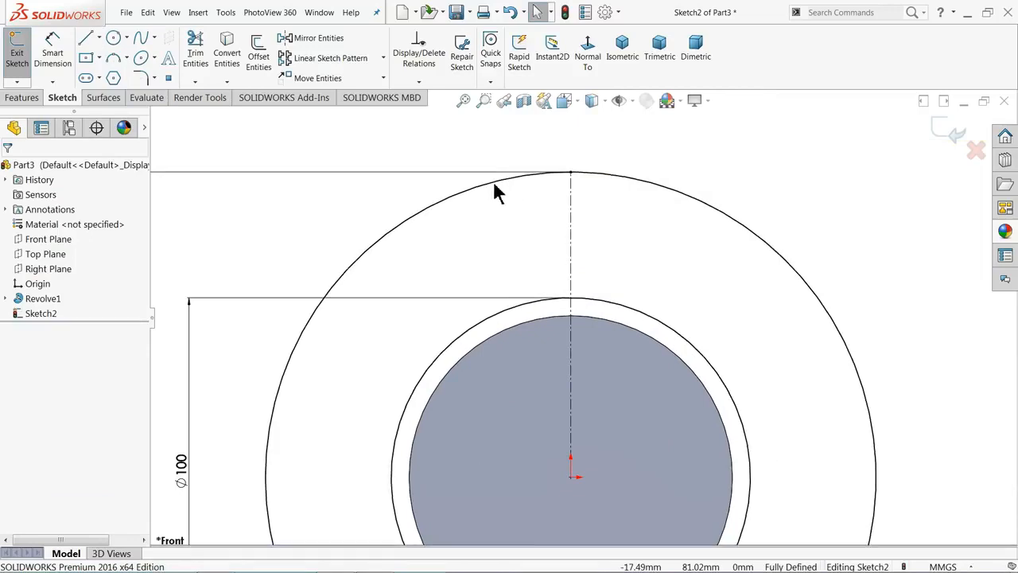
left_click(124, 63)
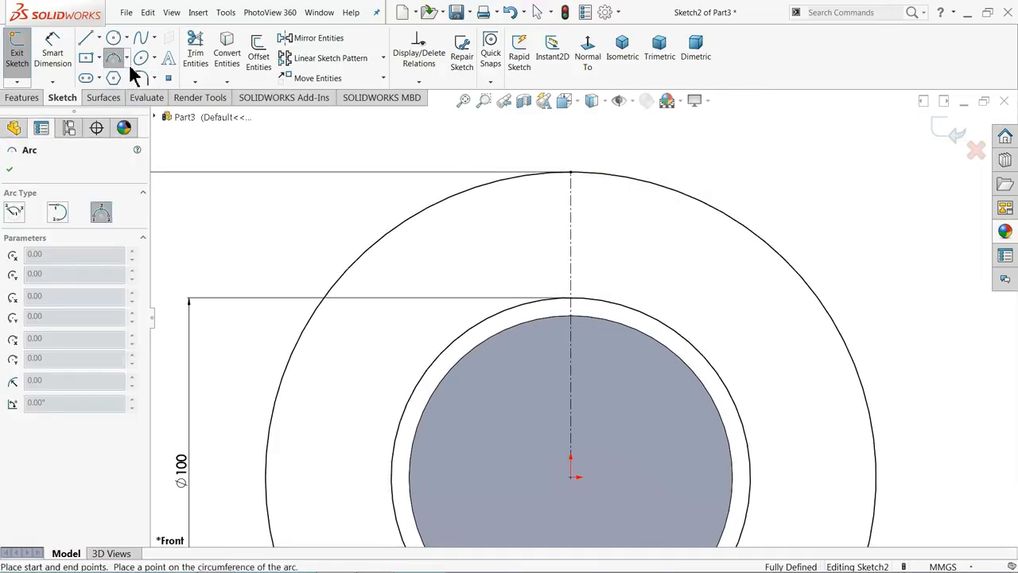
left_click(125, 58)
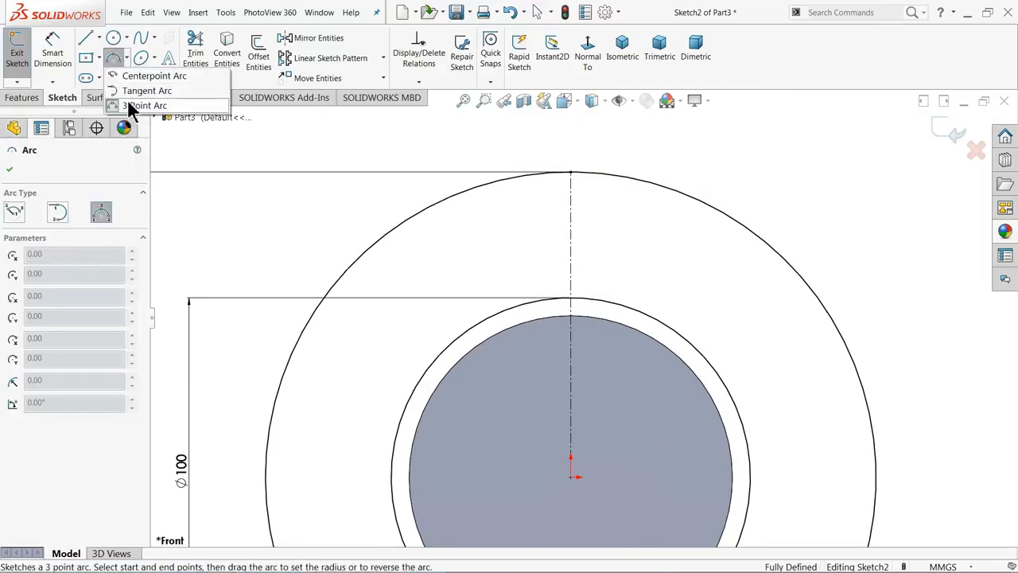
left_click(145, 104)
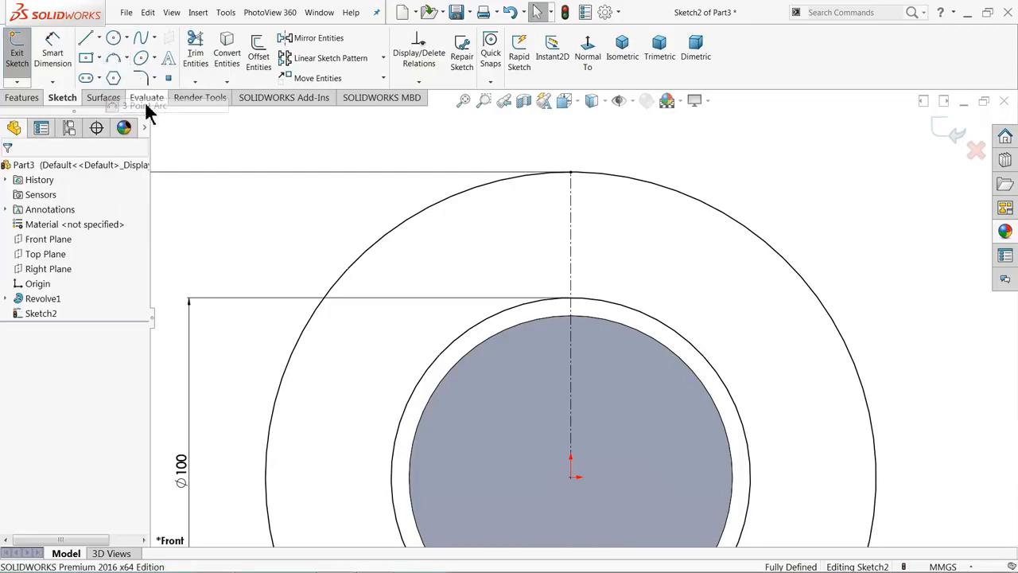
left_click(115, 62)
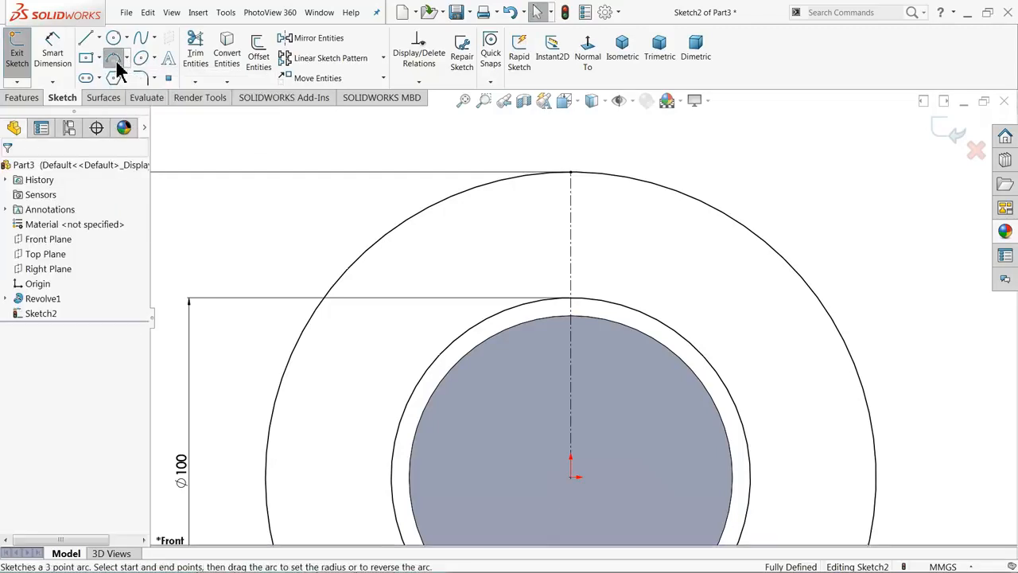
left_click(548, 174)
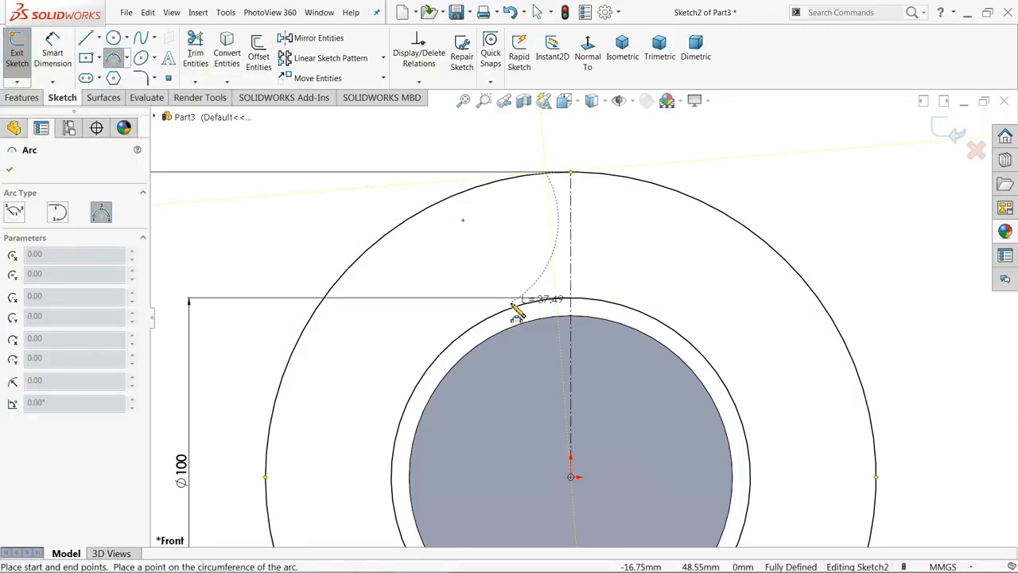
left_click(512, 305)
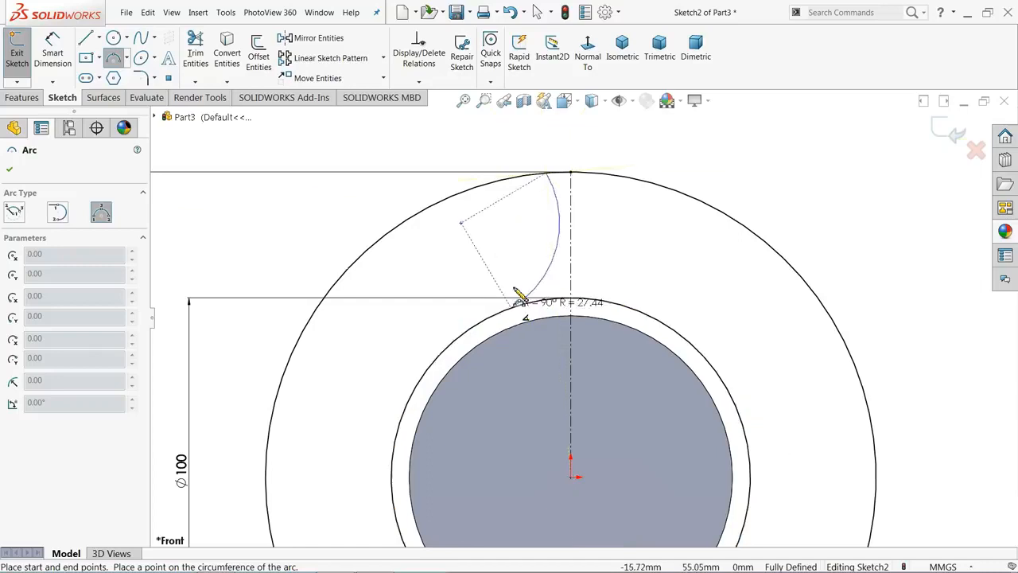
left_click(527, 251)
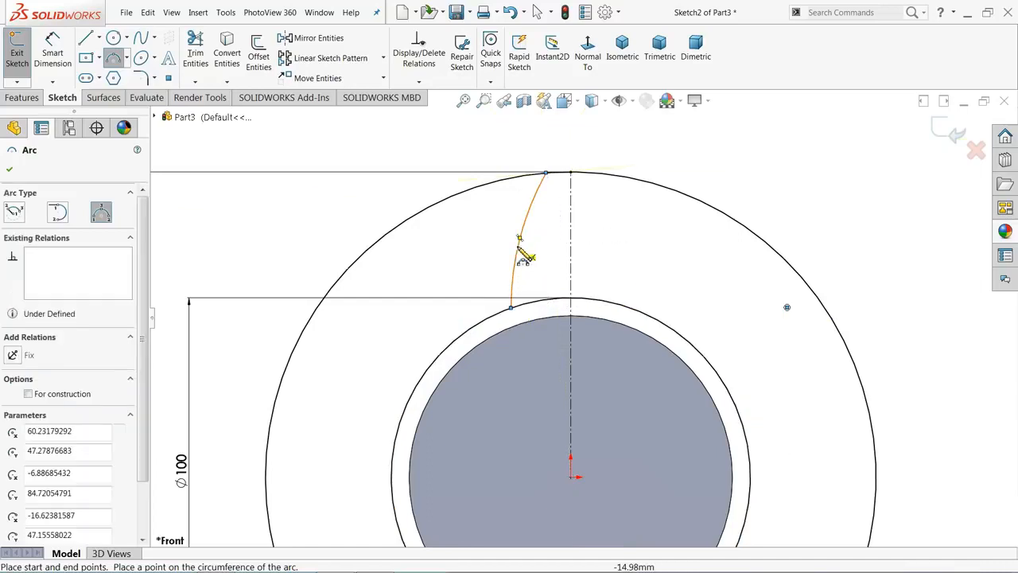
right_click(422, 150)
left_click(465, 155)
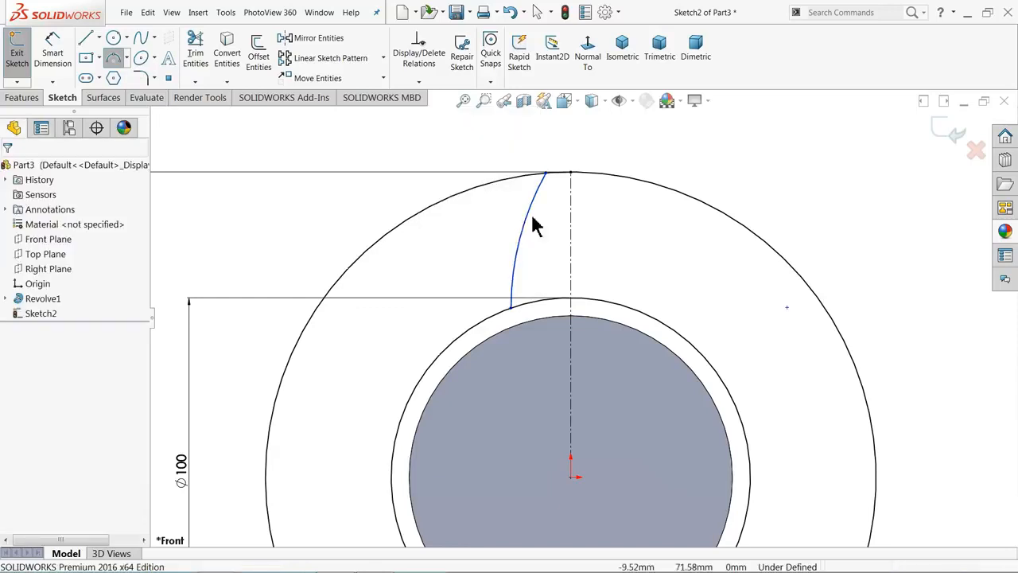
Dimension the tooth flank arc's radius as 65 mm
left_click(53, 53)
scroll(545, 241, "down", 3)
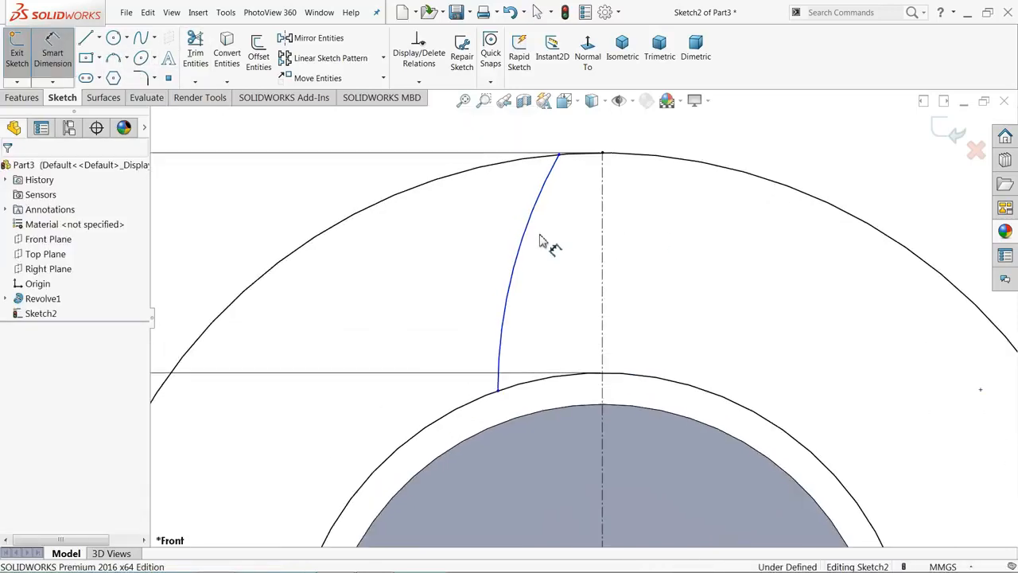
left_click(513, 282)
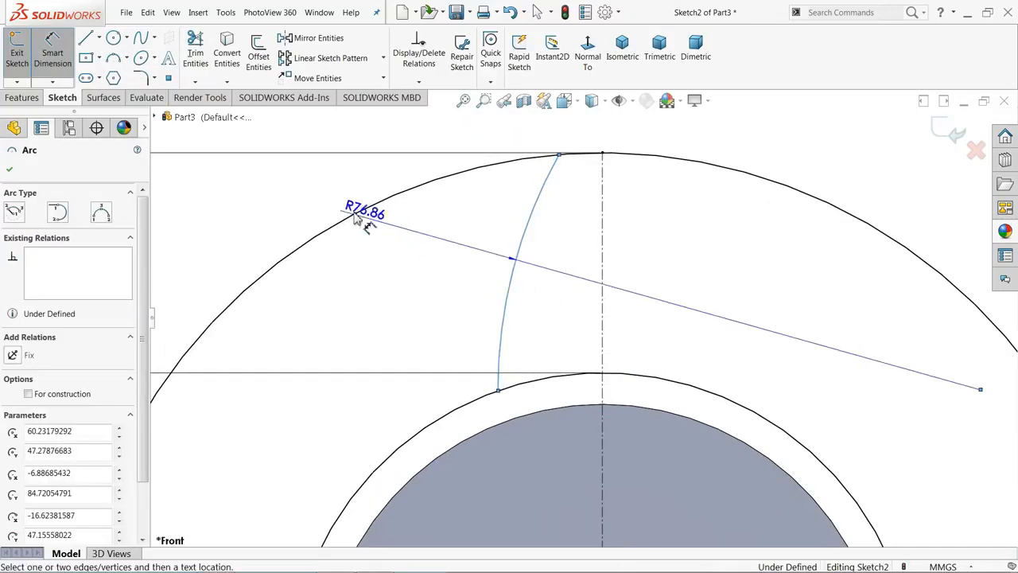
left_click(310, 187)
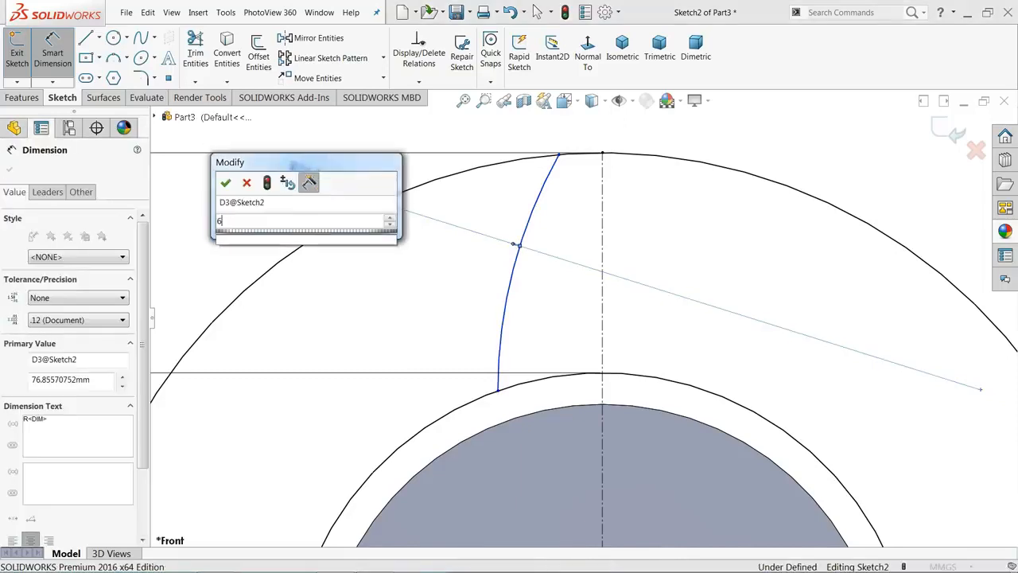
left_click(223, 180)
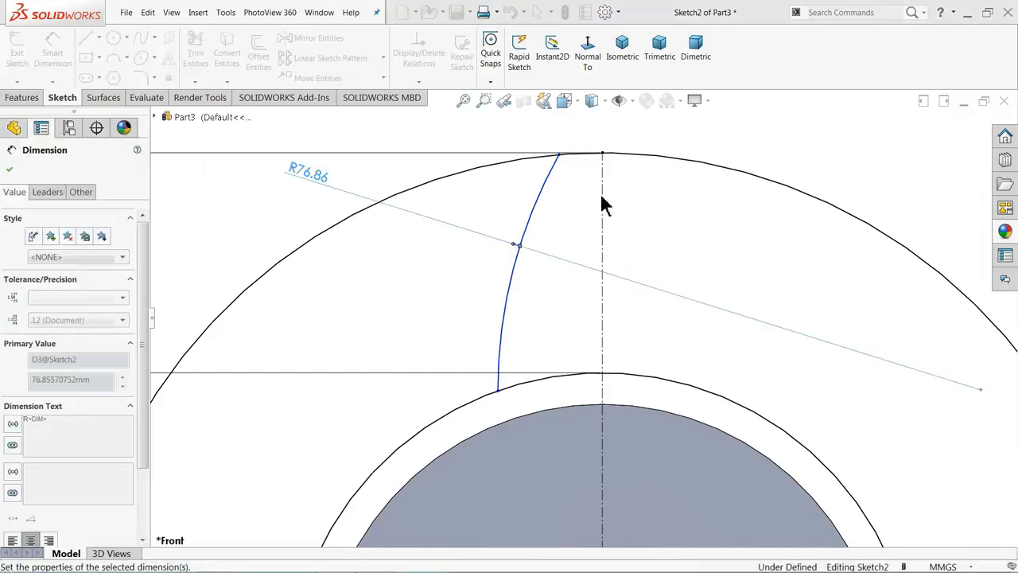
Dimension the horizontal distance from the arc's upper endpoint to the centerline as 6 mm
left_click(560, 157)
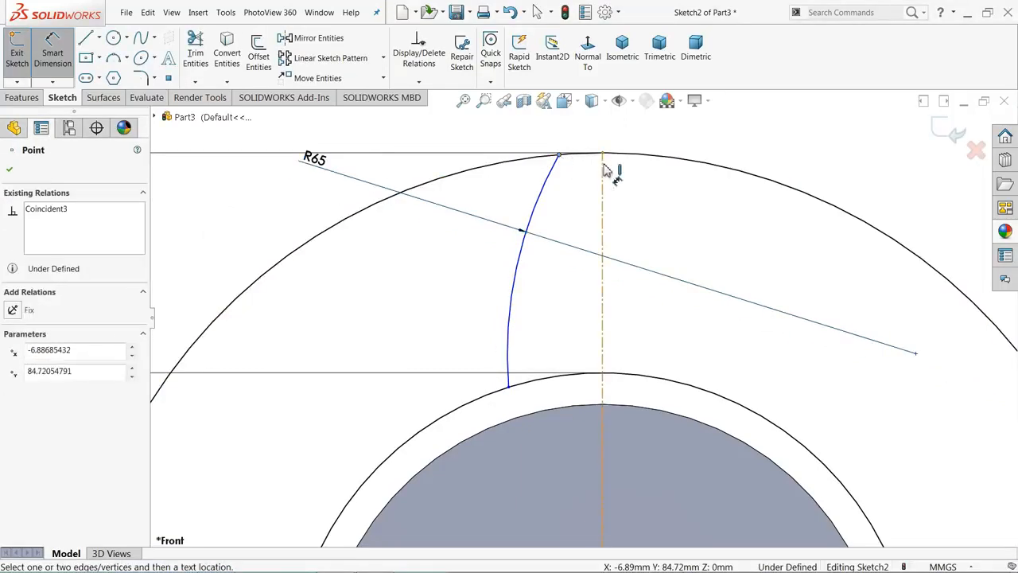
left_click(601, 156)
left_click(586, 139)
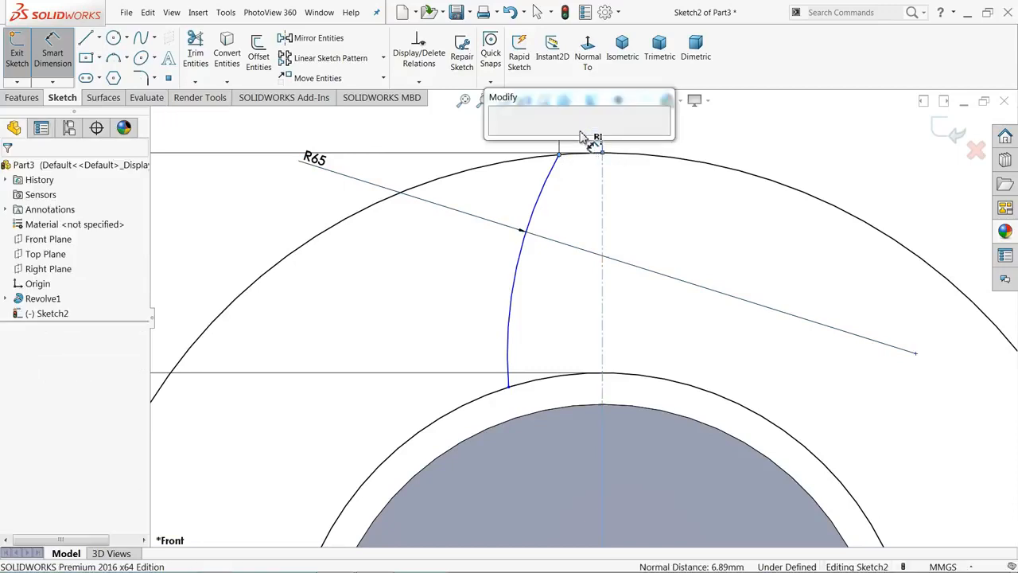
type("6")
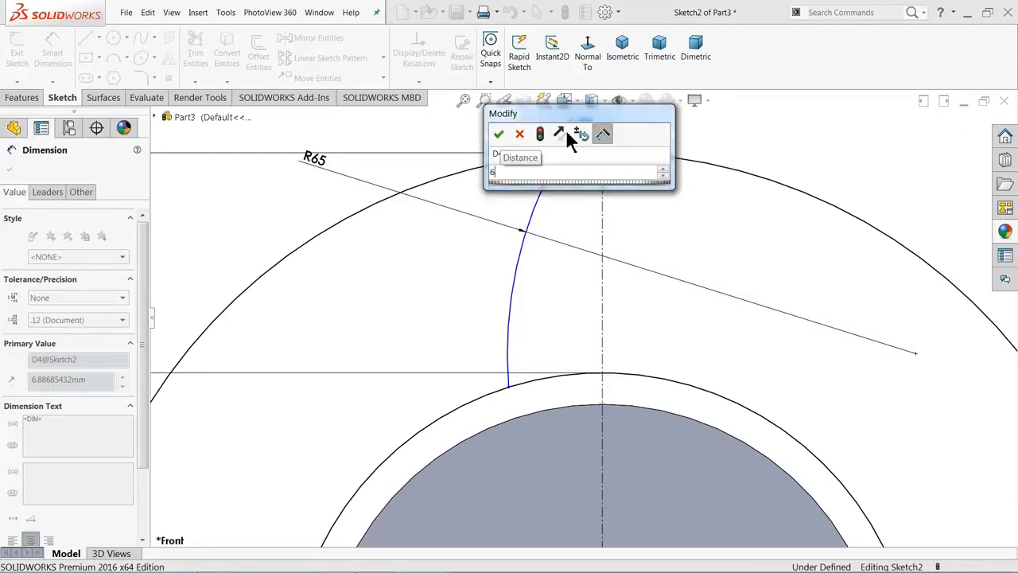
key("Return")
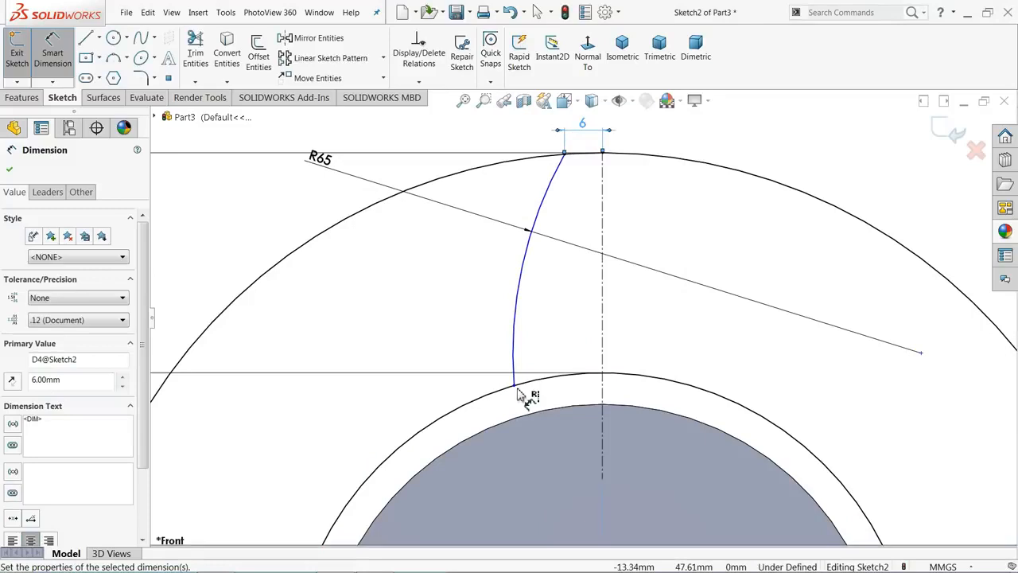
Dimension the horizontal distance from the arc's lower endpoint to the centerline as 15 mm
left_click(514, 389)
left_click(602, 393)
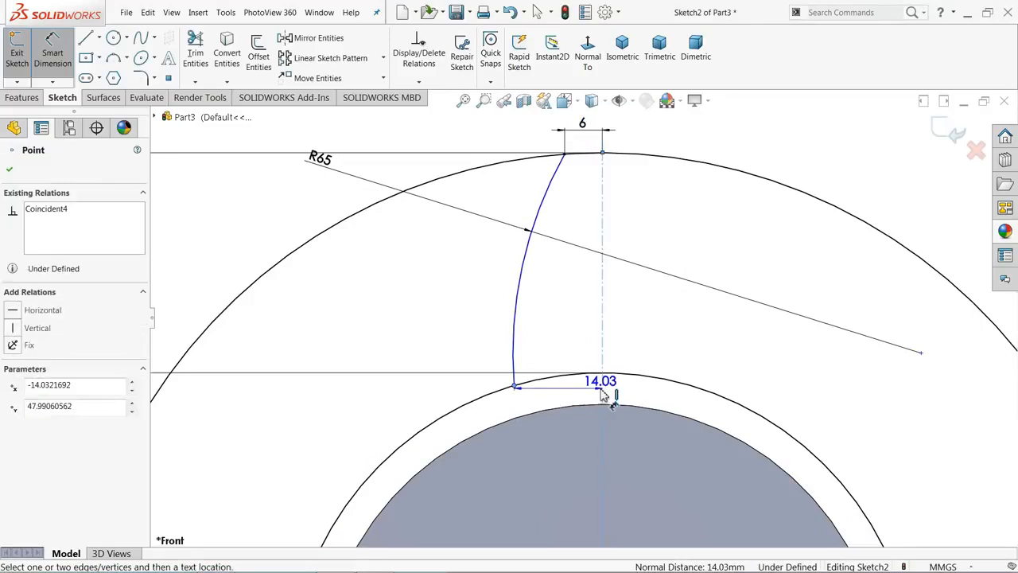
left_click(566, 433)
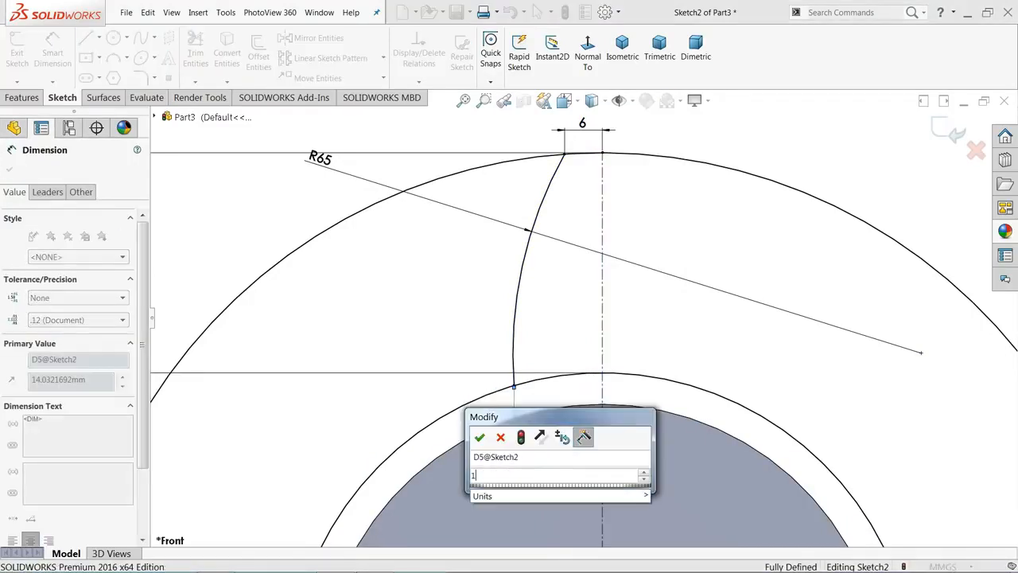
left_click(480, 437)
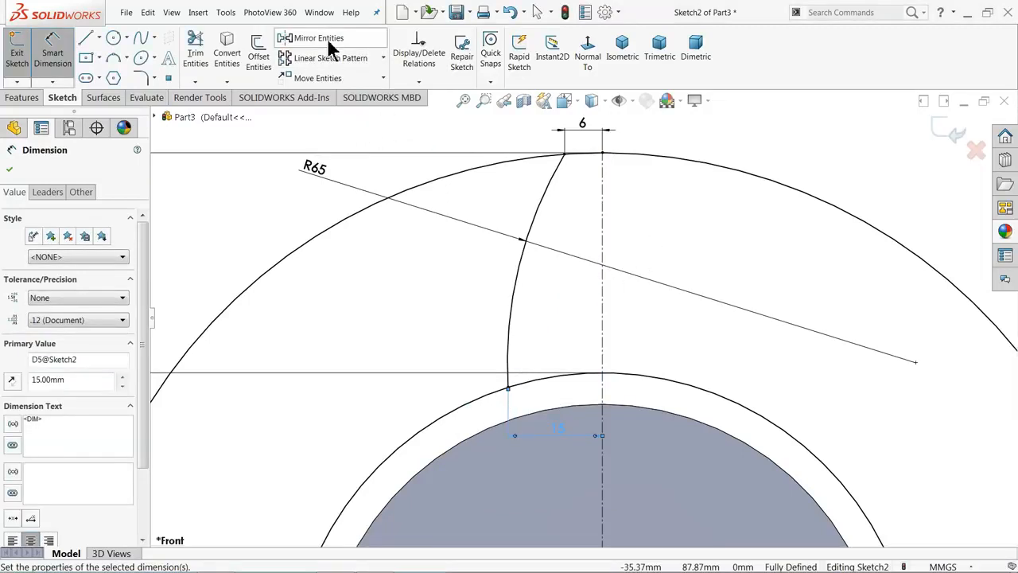
Mirror the tooth flank arc about the vertical centerline, keeping the original as a copy
left_click(331, 39)
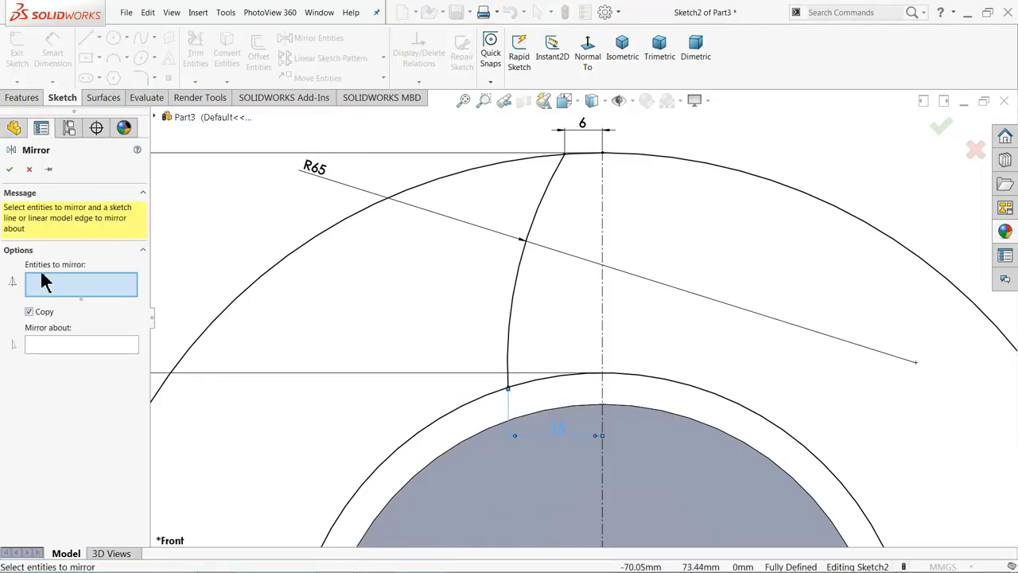
left_click(536, 222)
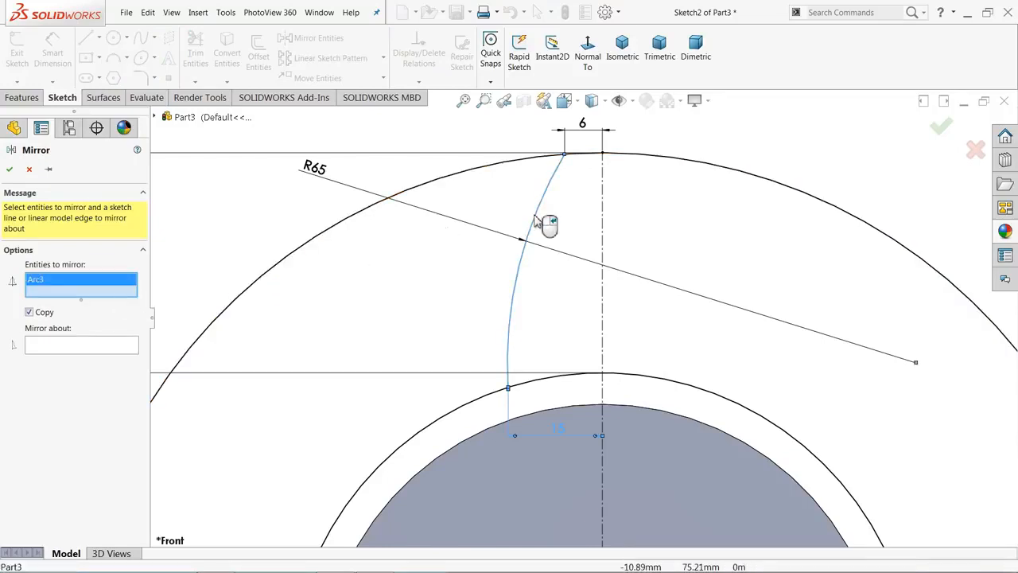
left_click(61, 350)
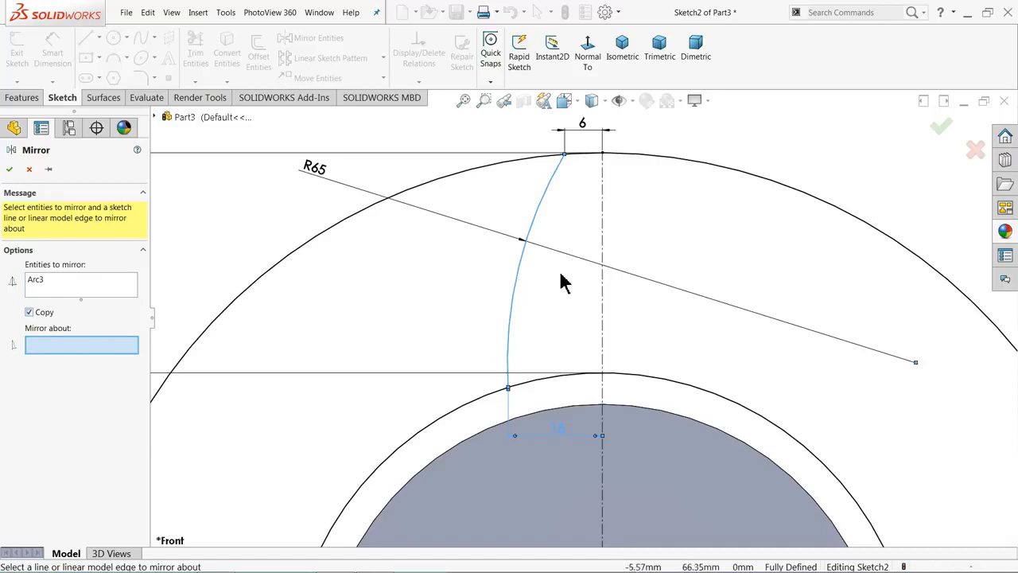
left_click(605, 231)
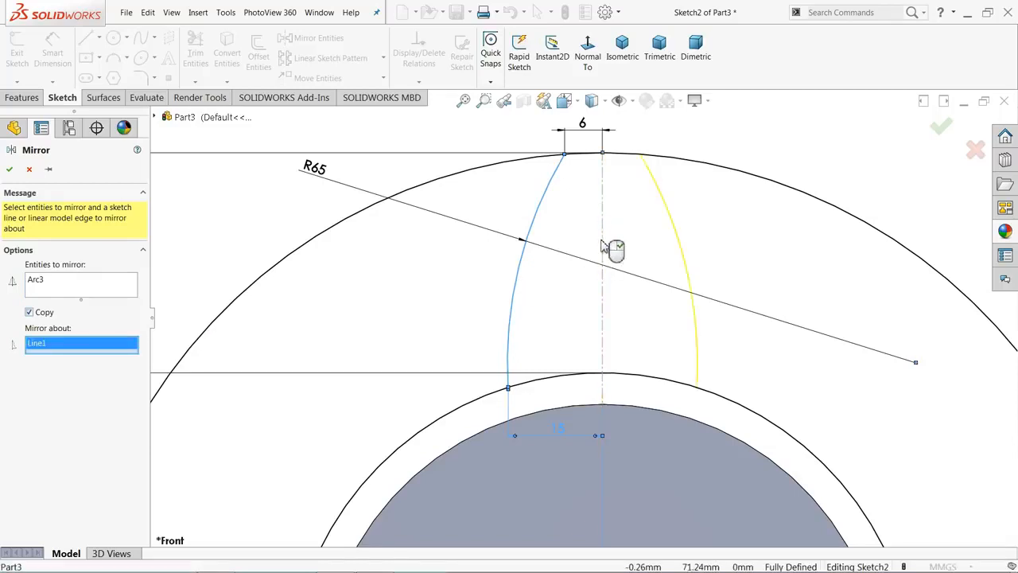
left_click(9, 169)
Trim away the outer circle with Power trim, keeping only its short segment between the two flank arcs
scroll(539, 205, "up", 5)
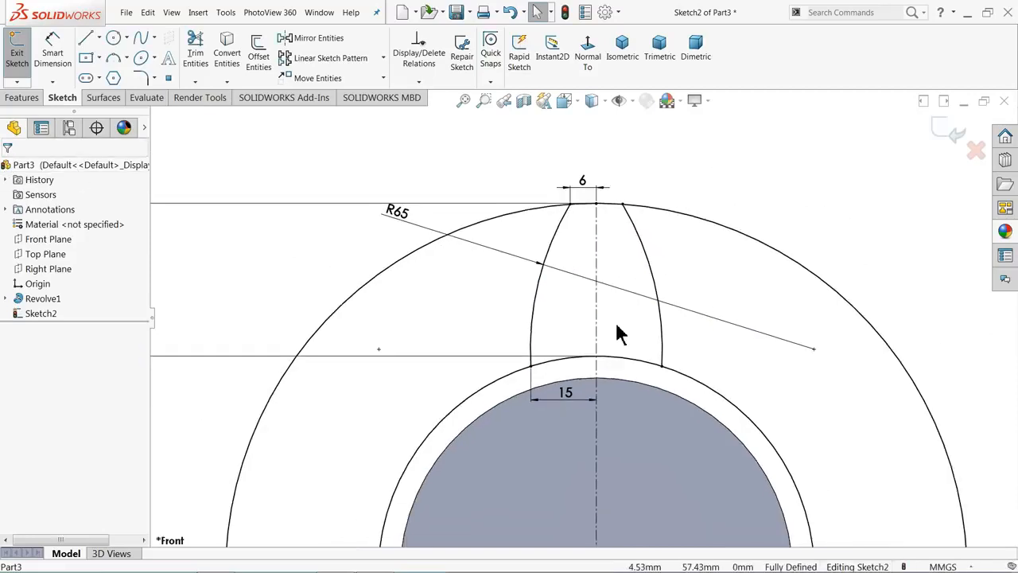
scroll(629, 411, "down", 3)
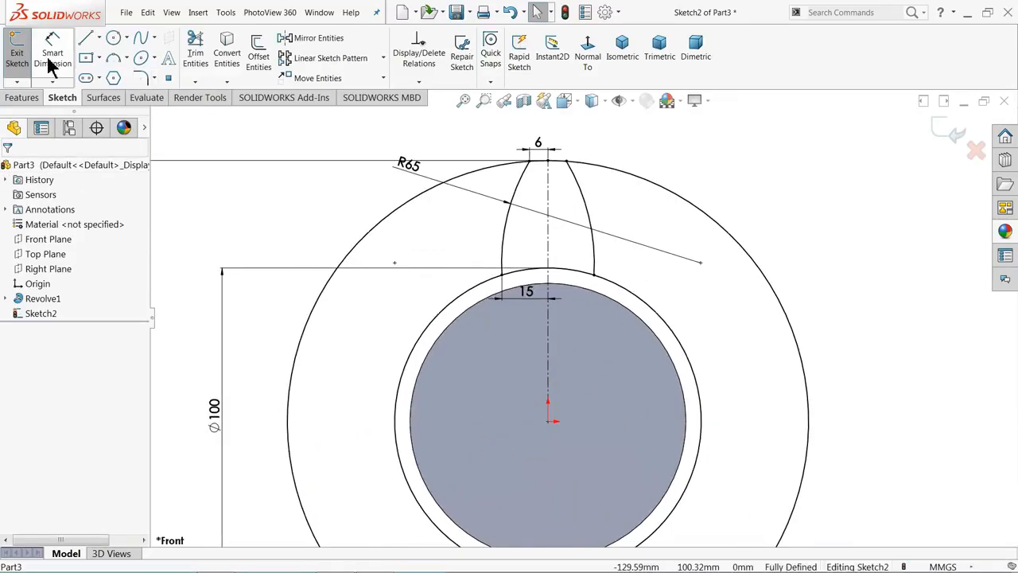
left_click(195, 63)
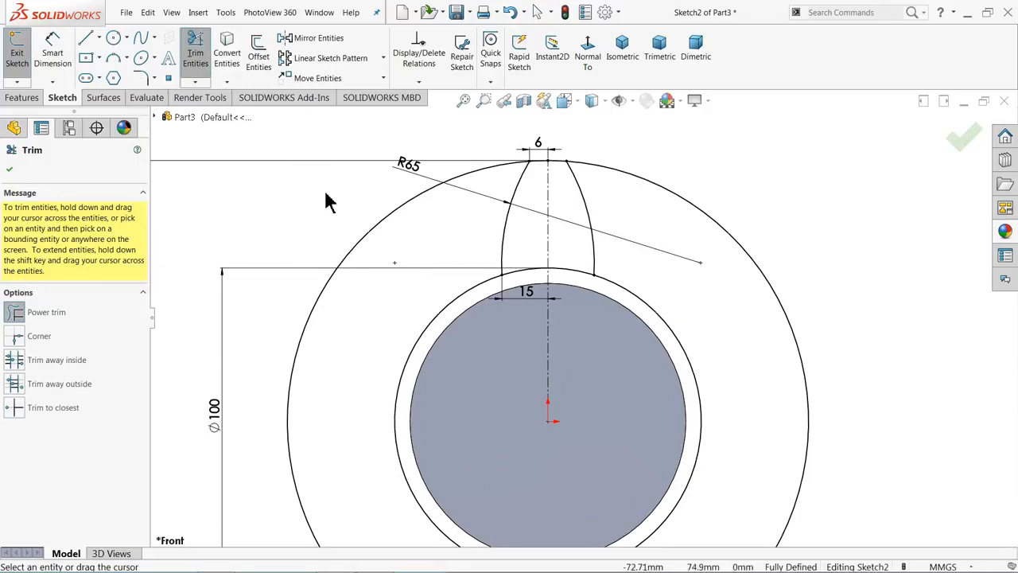
mouse_move(326, 202)
left_mouse_down()
mouse_move(355, 210)
mouse_move(385, 241)
left_mouse_up()
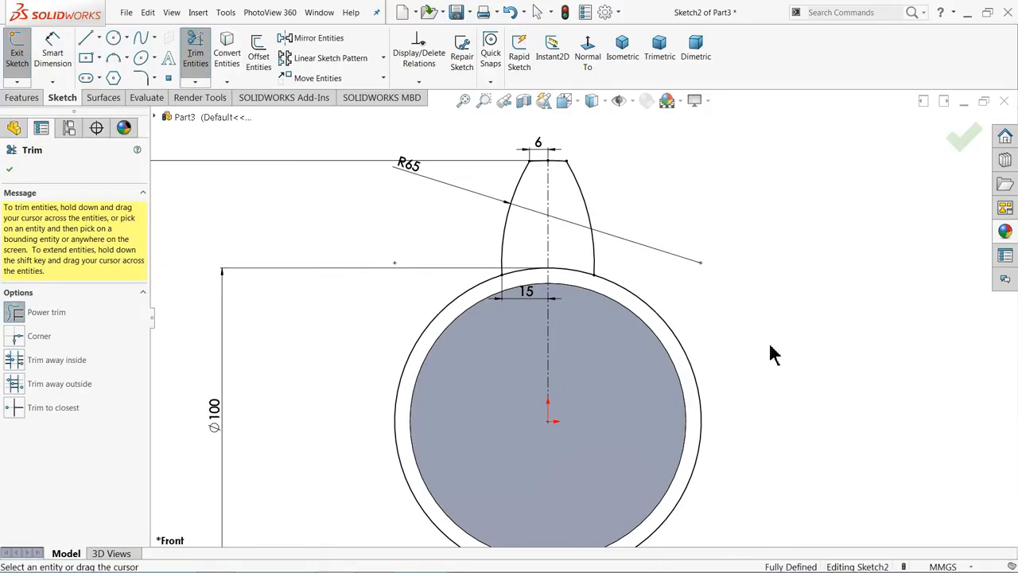
scroll(573, 260, "up", 3)
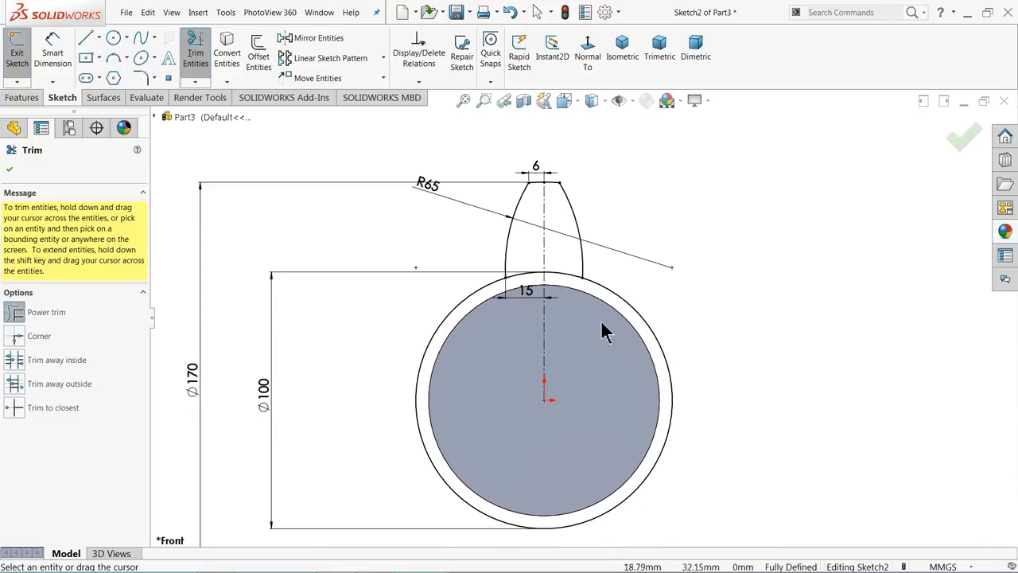
left_click(10, 172)
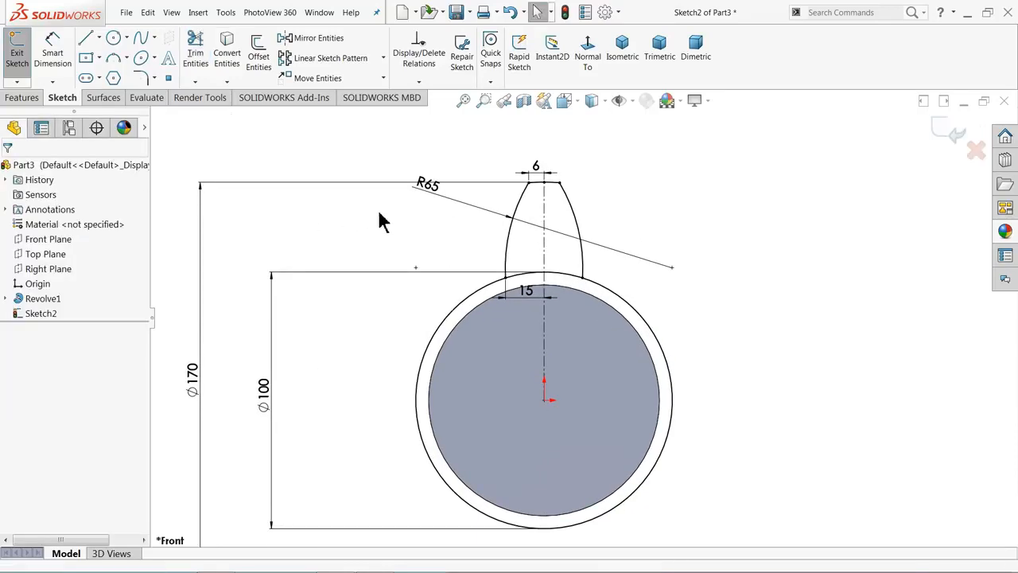
Create a circular sketch pattern of the tooth's two flank arcs and tip arc, with 8 equally spaced instances over 360 degrees about the origin
left_click(383, 58)
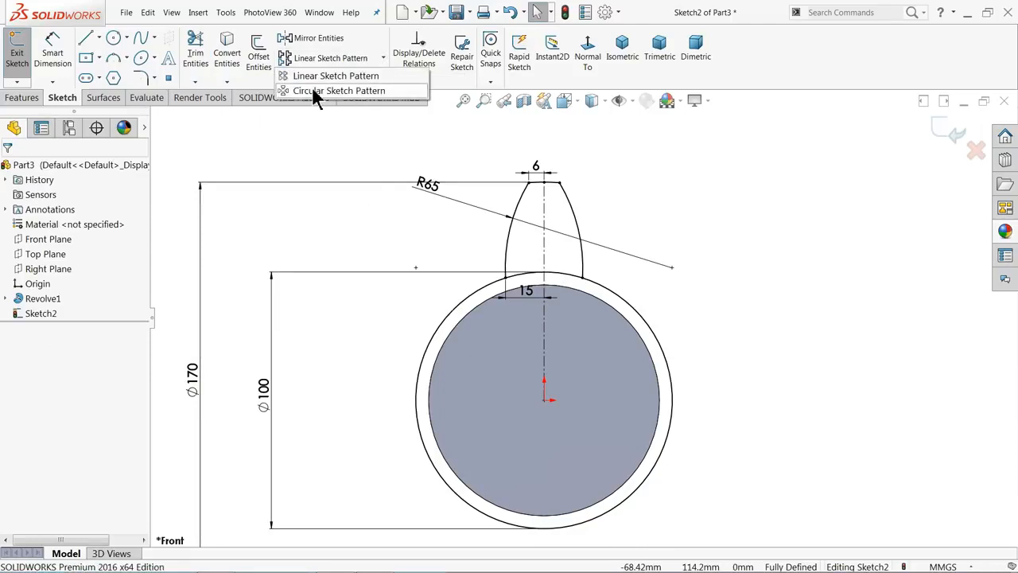
left_click(313, 91)
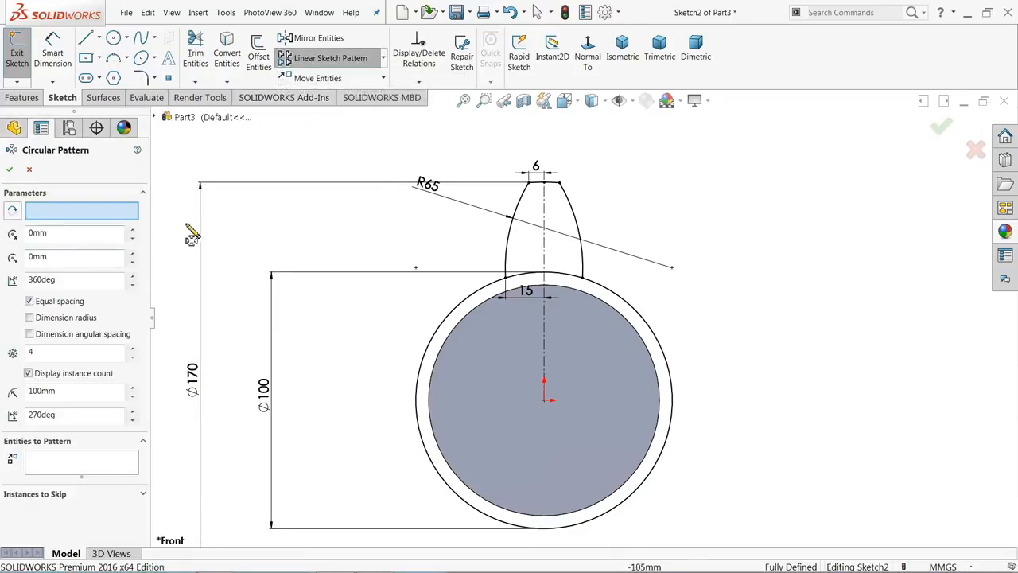
left_click(550, 184)
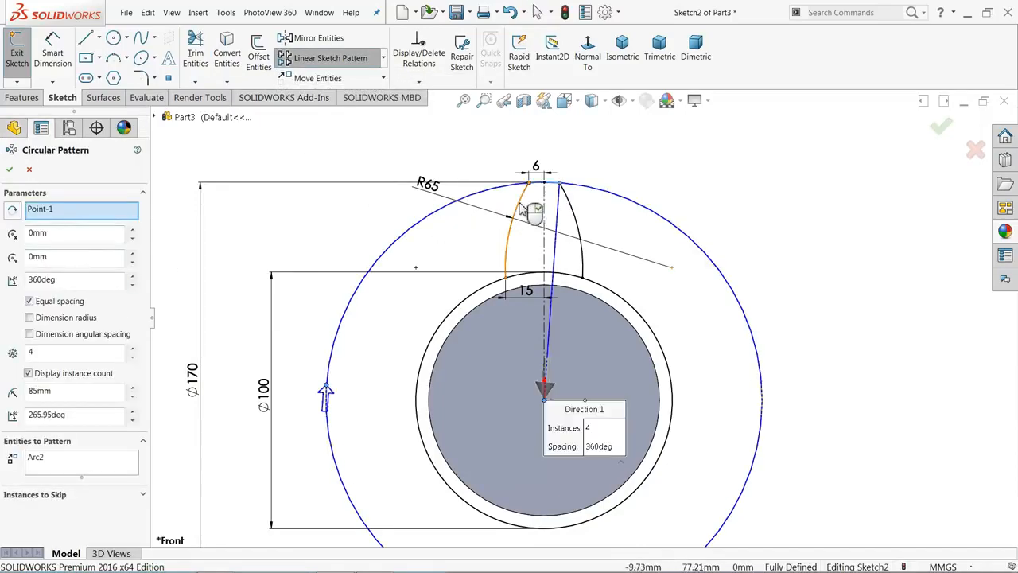
left_click(517, 213)
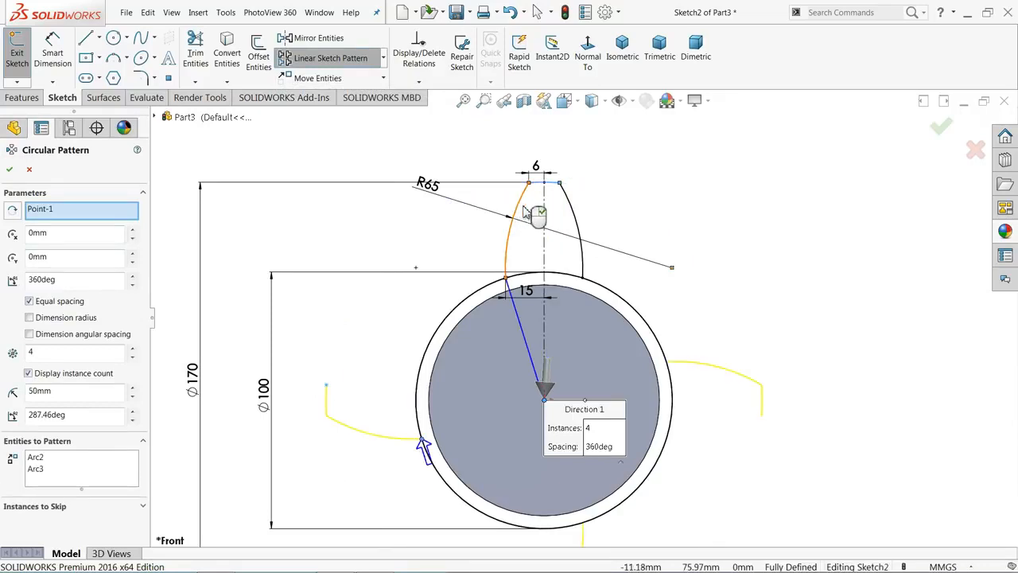
left_click(575, 225)
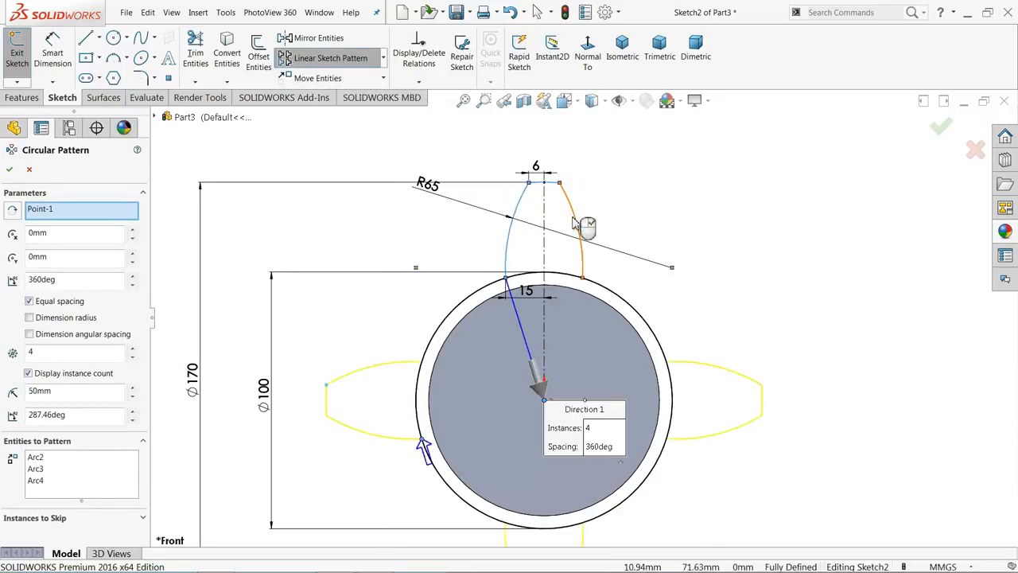
scroll(454, 221, "up", 3)
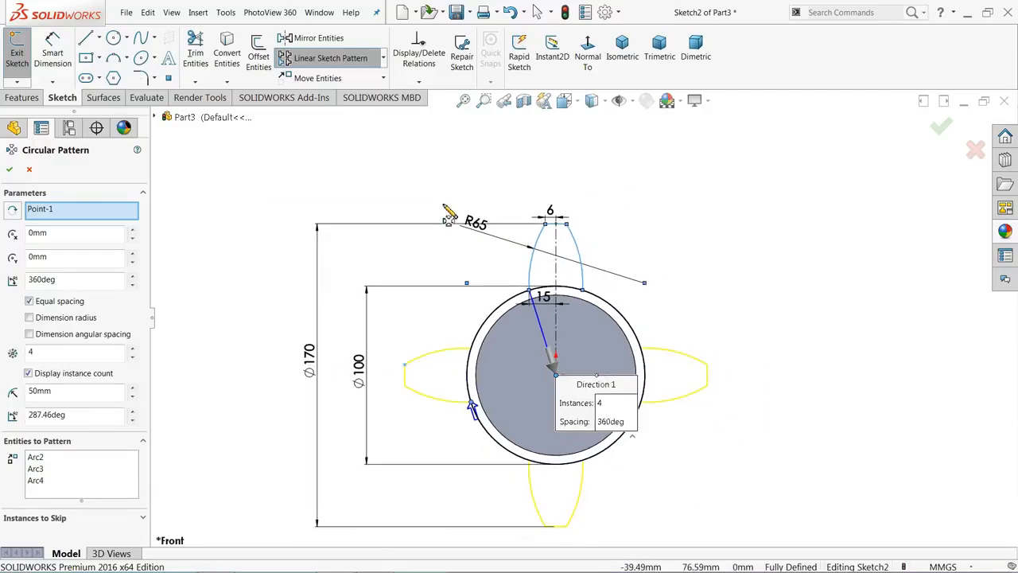
scroll(628, 381, "down", 4)
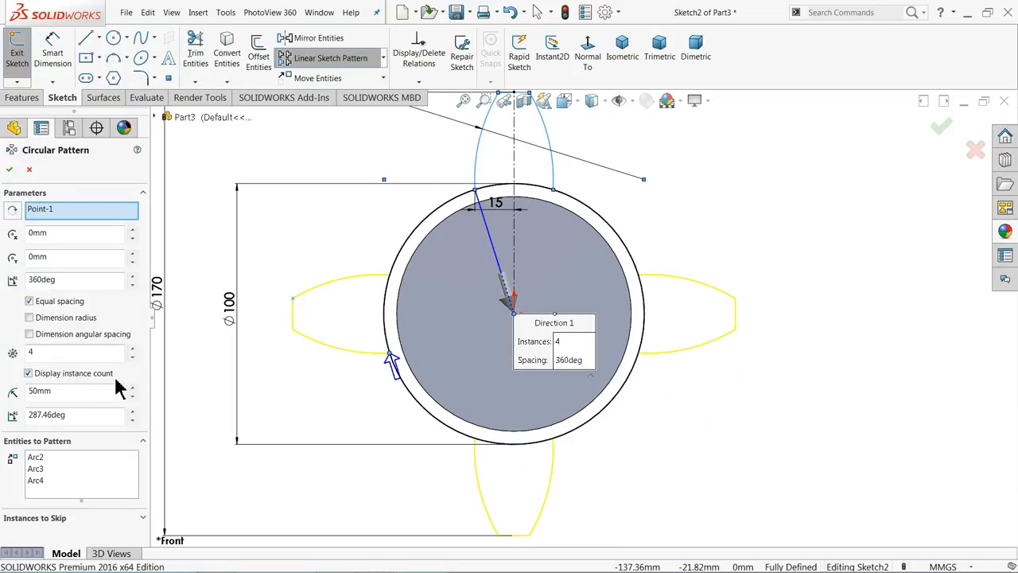
left_click_drag(62, 352, 13, 351)
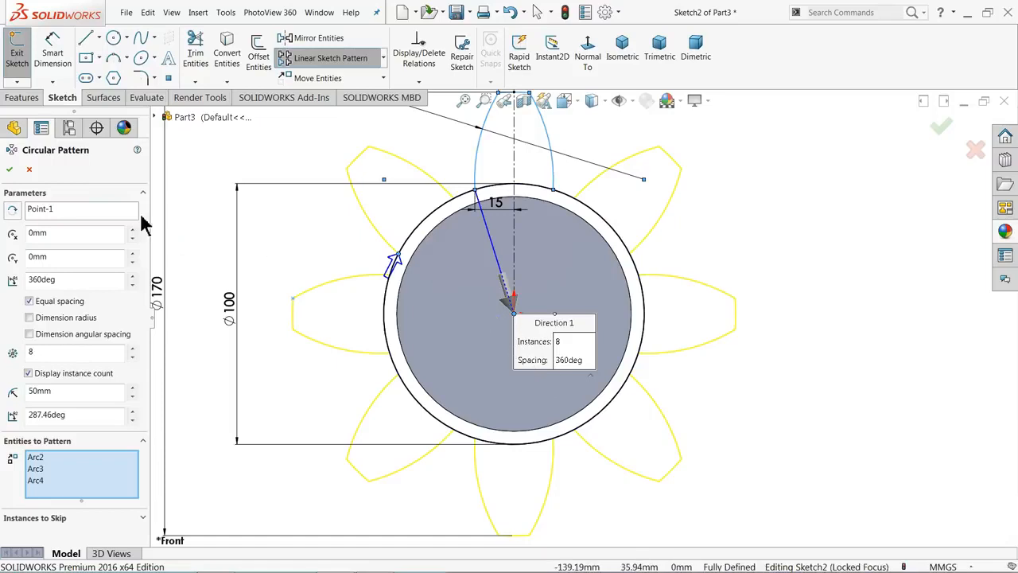
left_click(11, 169)
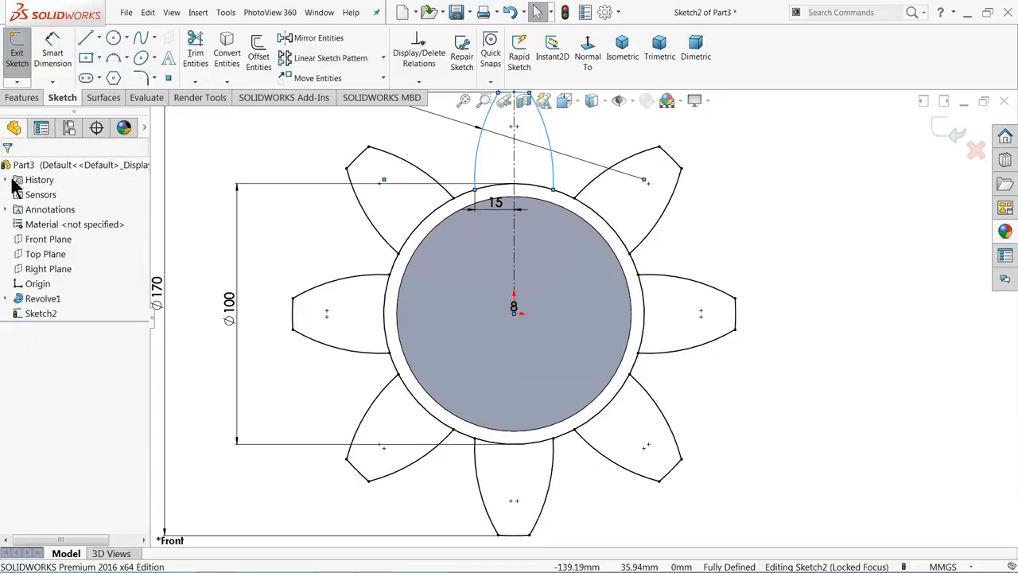
key("f")
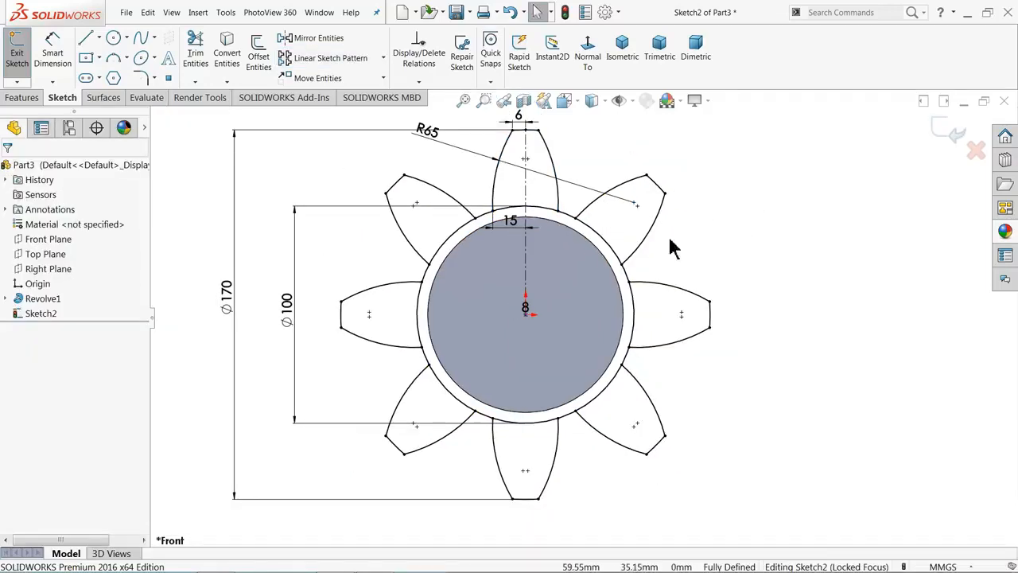
Trim away the 100 mm circle's segments beneath all eight teeth with Power trim, leaving only the short root arcs between neighbouring teeth
scroll(585, 259, "down", 3)
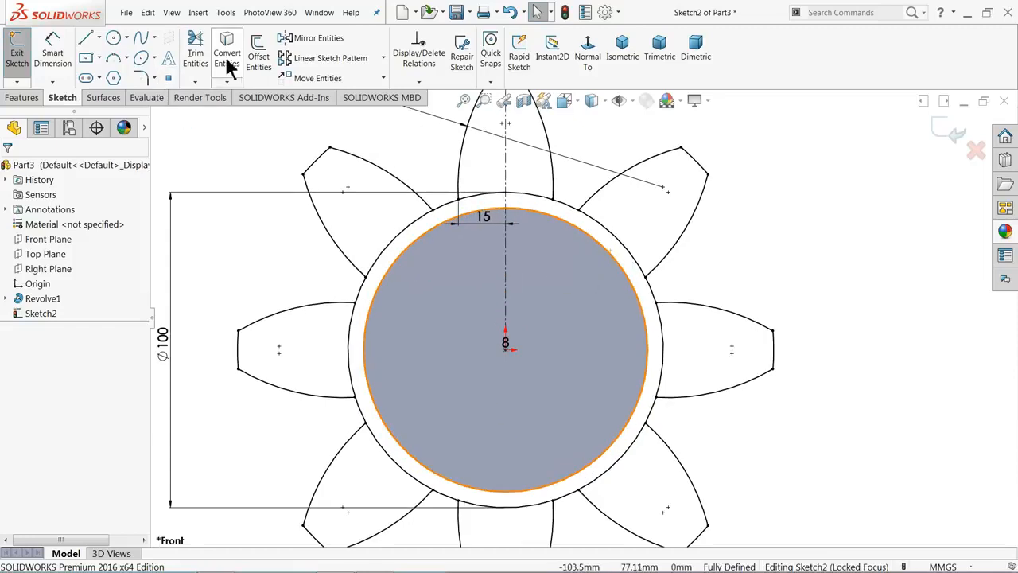
left_click(195, 57)
scroll(457, 239, "down", 2)
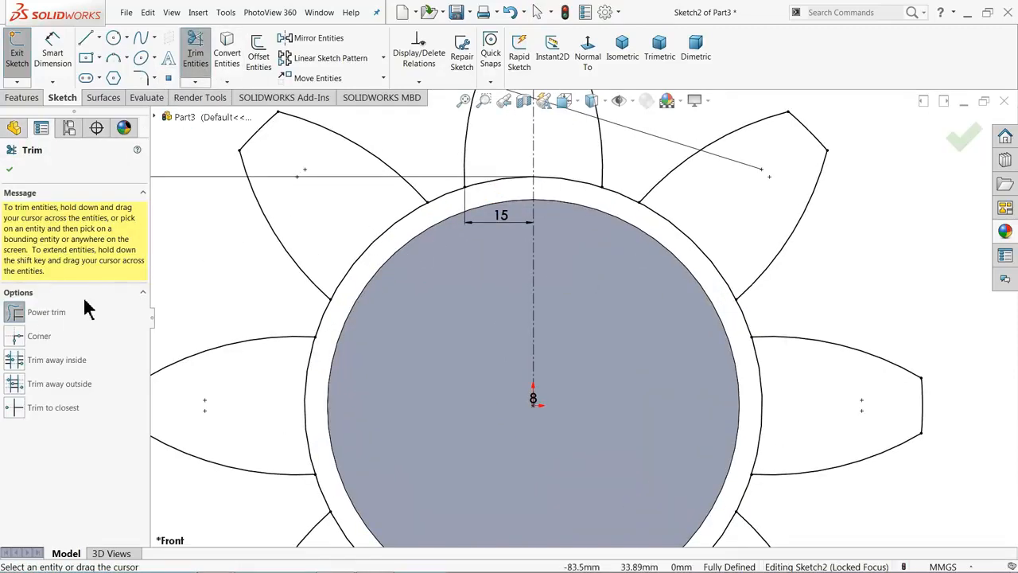
left_click_drag(369, 231, 385, 242)
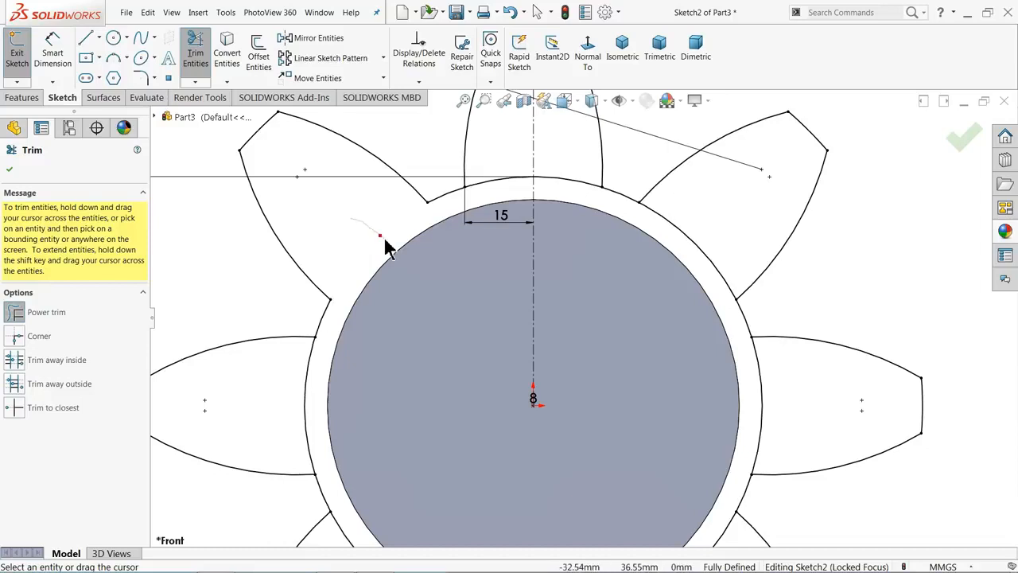
left_click_drag(278, 389, 316, 398)
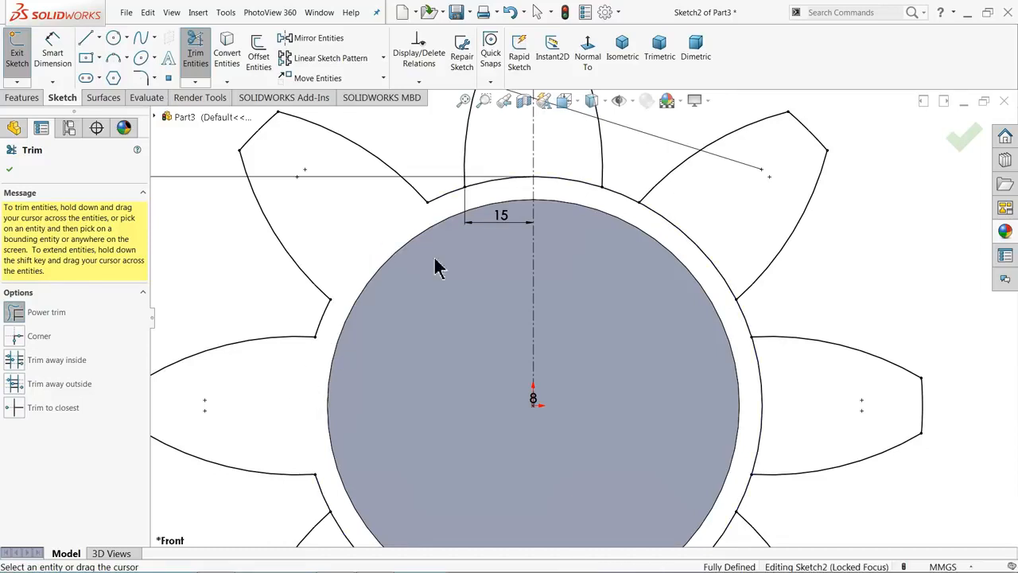
left_click_drag(513, 203, 585, 175)
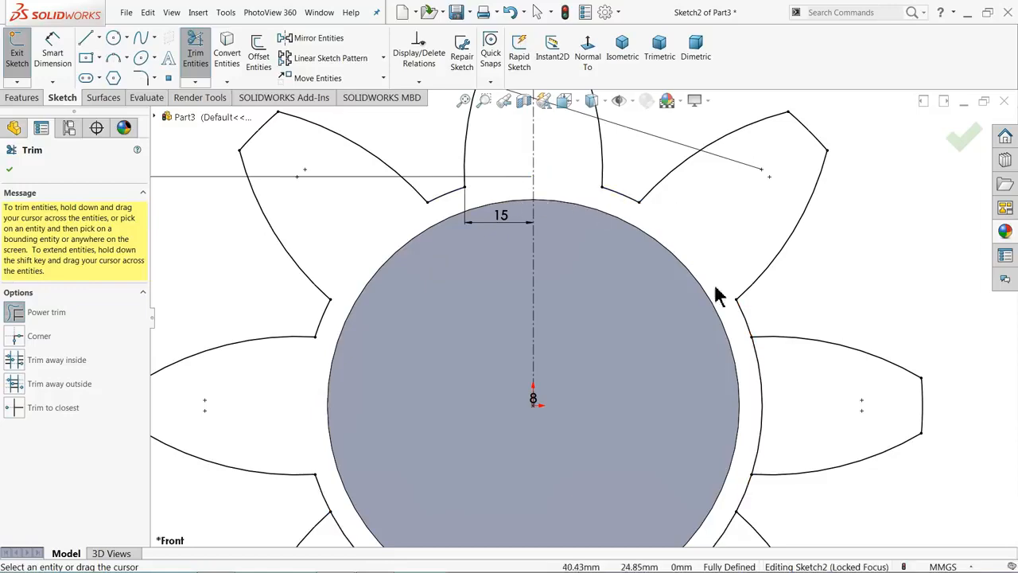
scroll(708, 367, "up", 5)
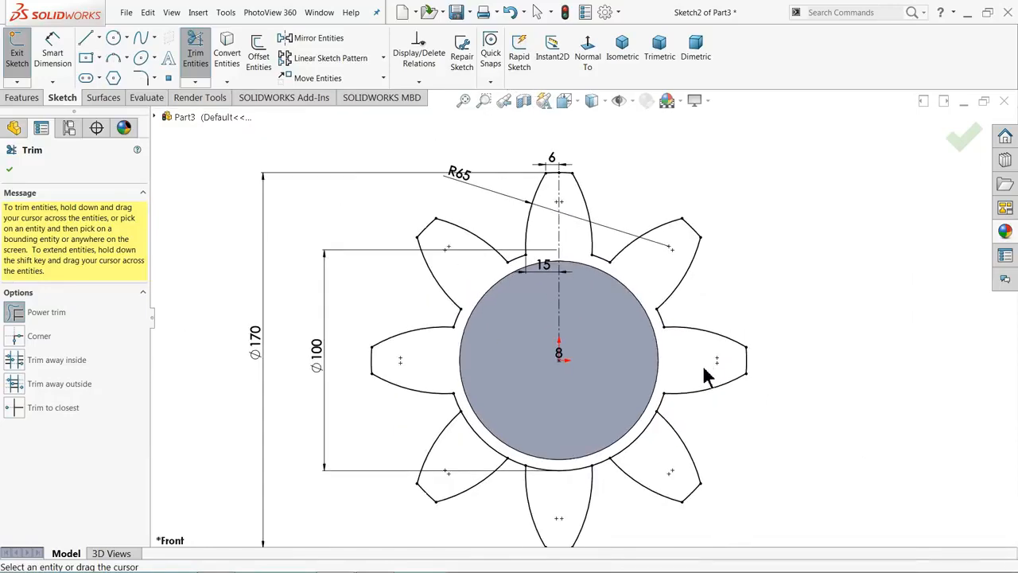
scroll(609, 439, "down", 5)
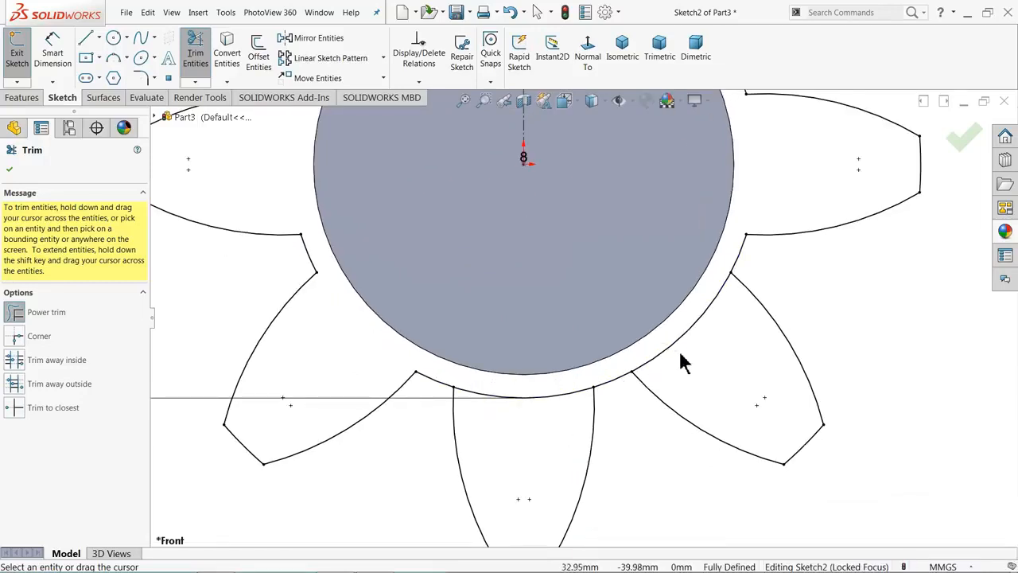
left_click_drag(681, 362, 637, 387)
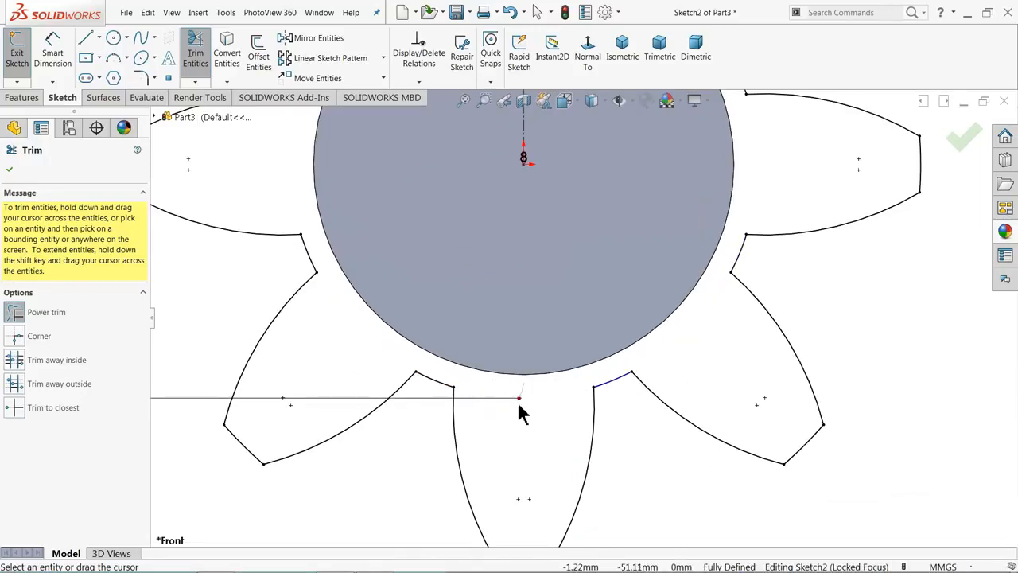
scroll(613, 318, "up", 5)
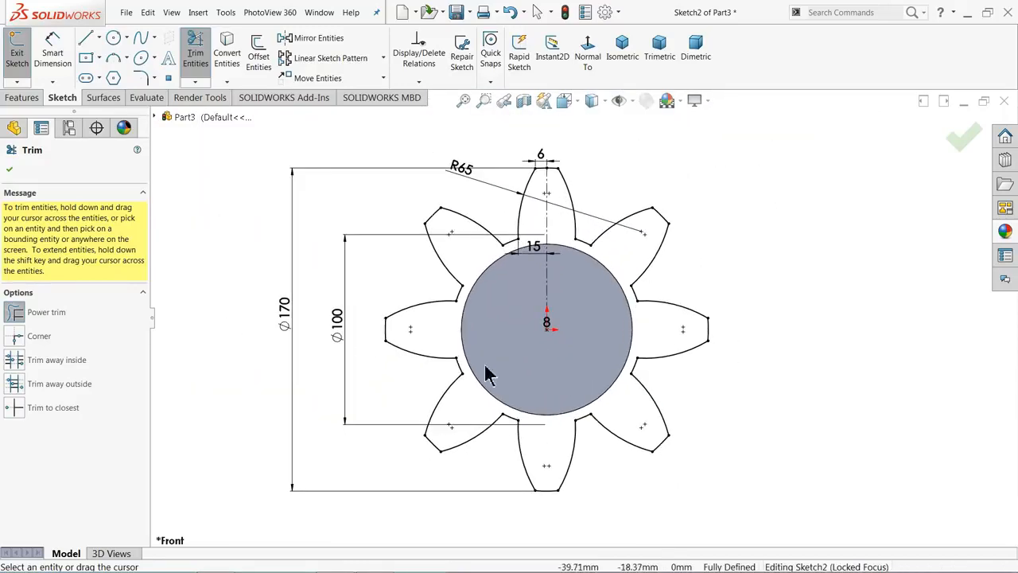
left_click(9, 169)
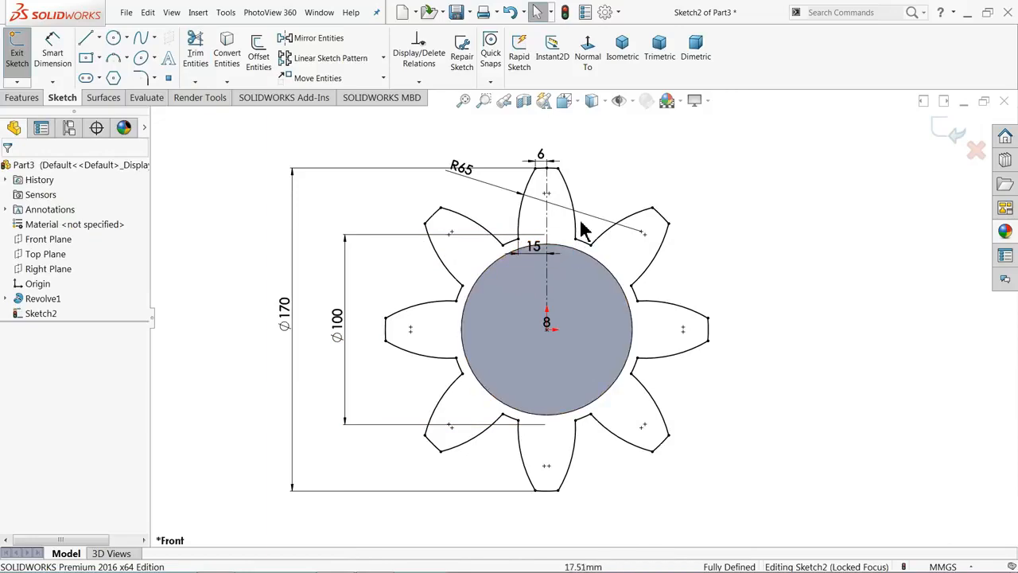
Finish and exit the gear tooth profile sketch
mouse_move(602, 277)
middle_mouse_down()
mouse_move(552, 273)
mouse_move(540, 285)
middle_mouse_up()
scroll(538, 350, "up", 3)
scroll(537, 308, "down", 4)
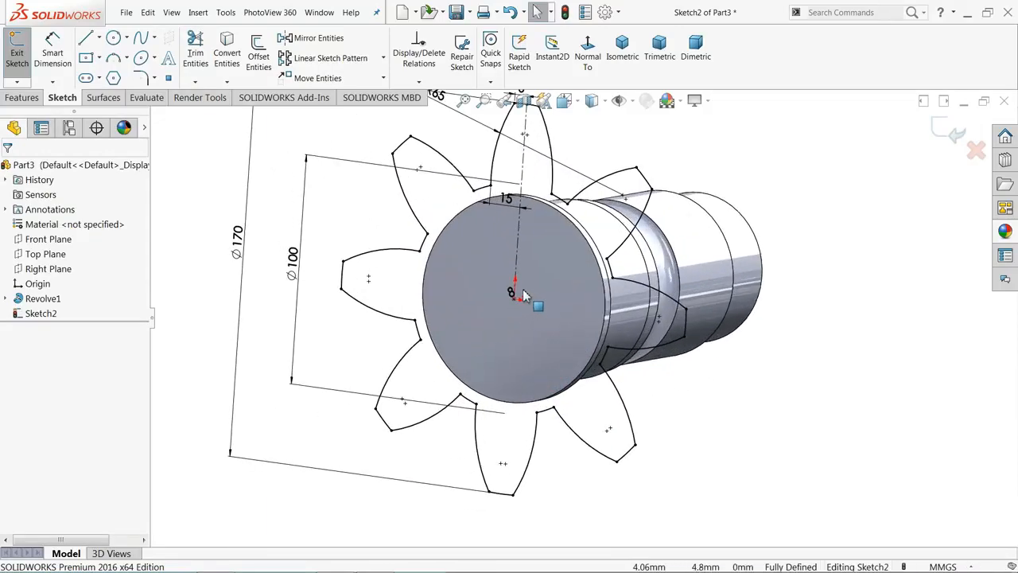
scroll(521, 288, "up", 1)
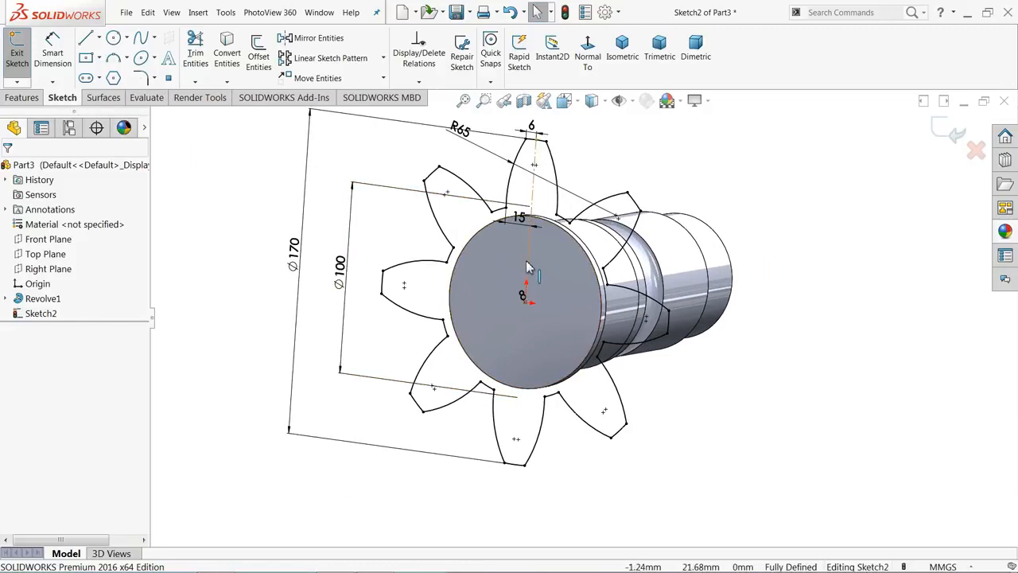
left_click(953, 134)
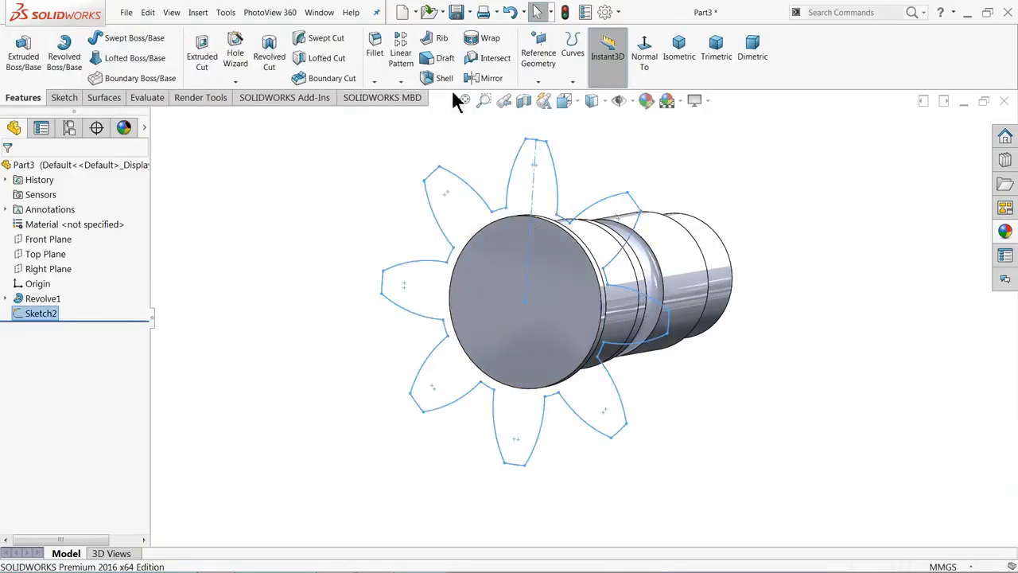
Create a reference plane offset 45 mm outward from the shaft's circular end face
left_click(497, 292)
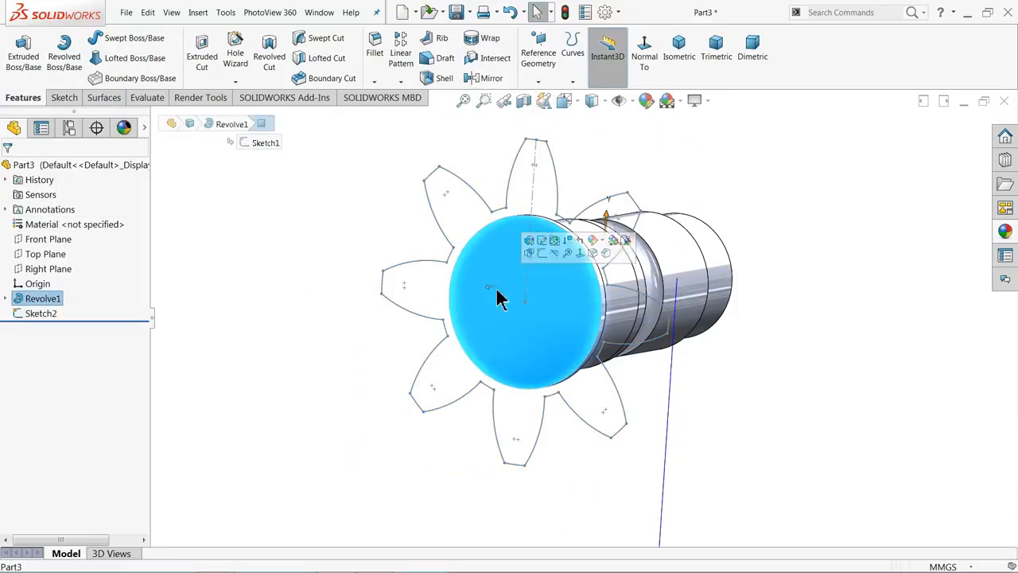
left_click(538, 52)
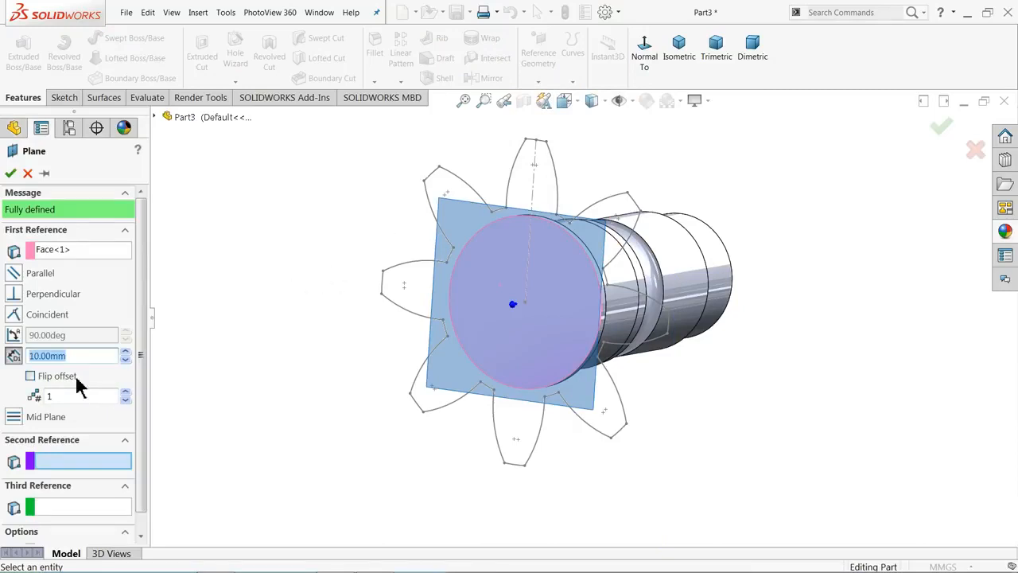
type("45")
key("Return")
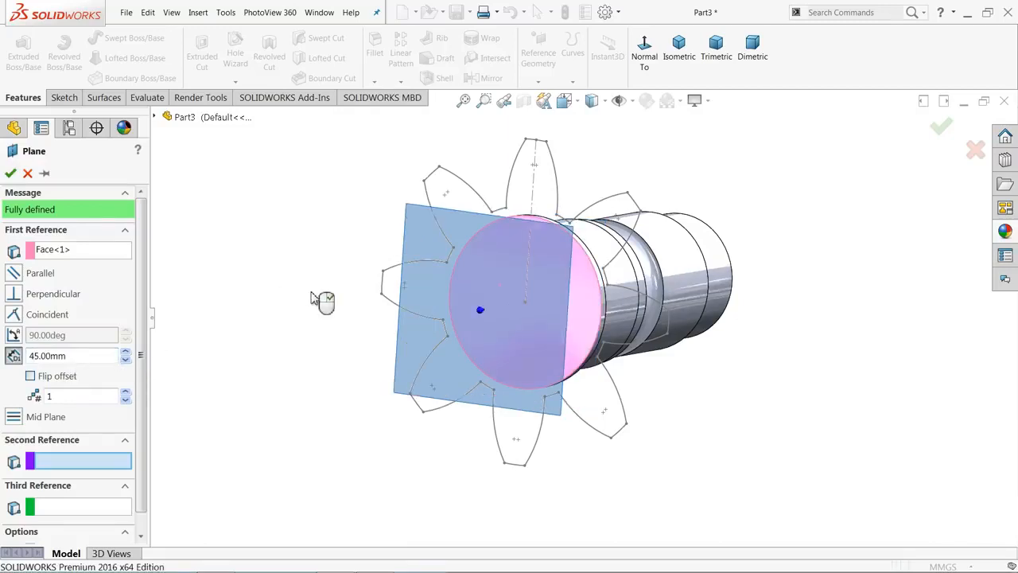
middle_click_drag(311, 295, 288, 290)
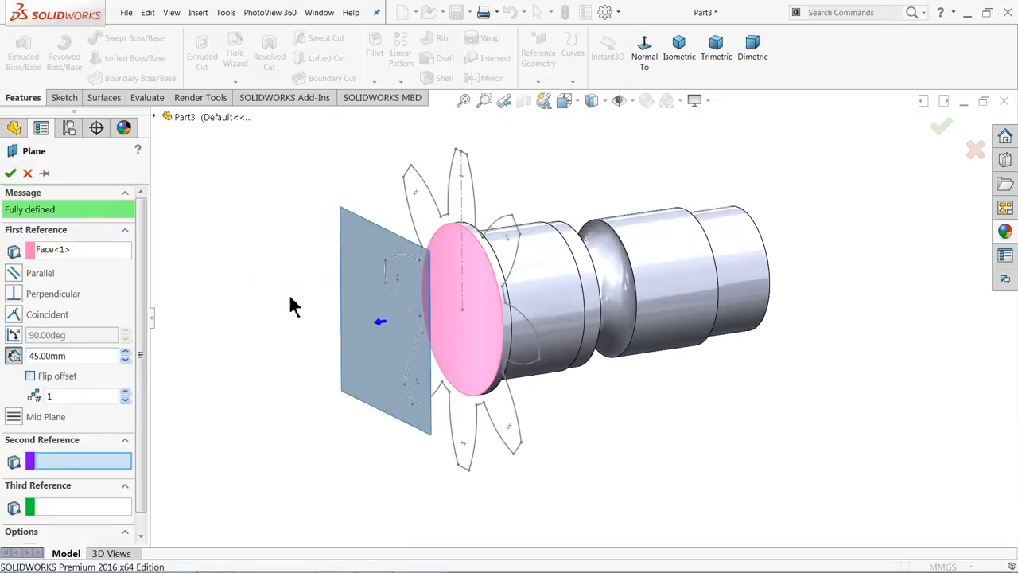
scroll(400, 329, "down", 2)
left_click(9, 175)
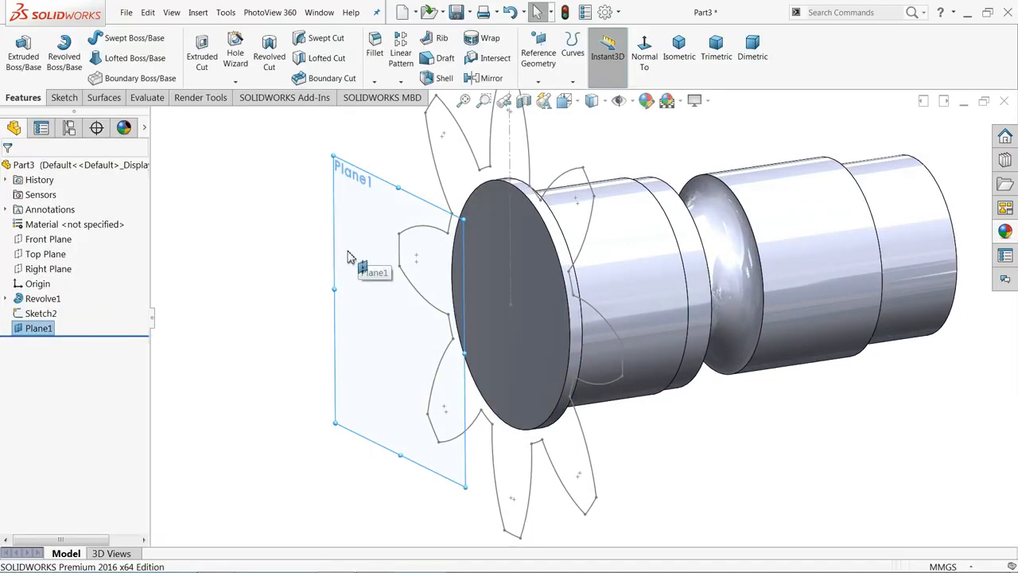
Start a sketch on the new offset plane and convert all entities of the gear profile sketch, Sketch2, into it
left_click(62, 97)
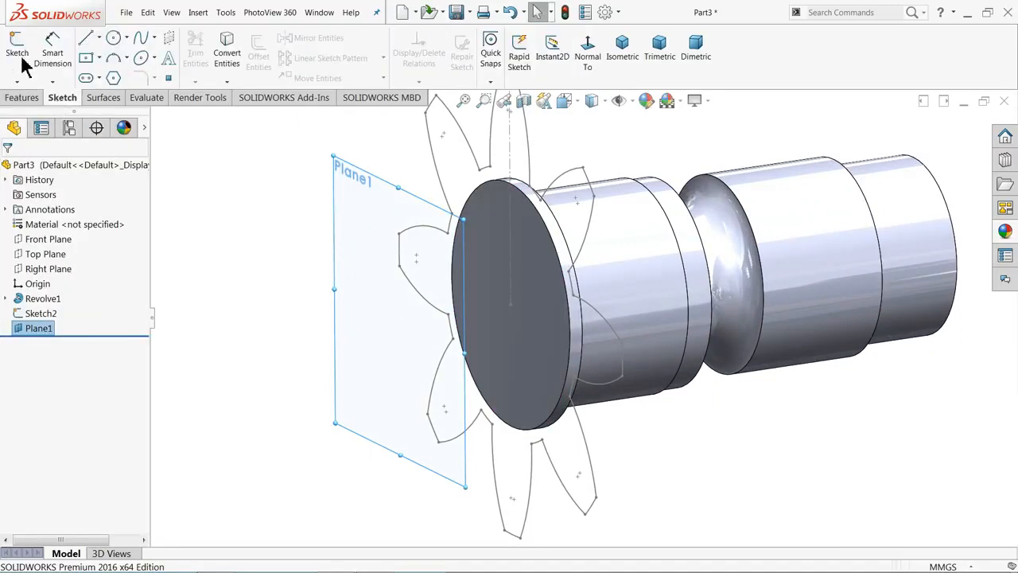
left_click(15, 54)
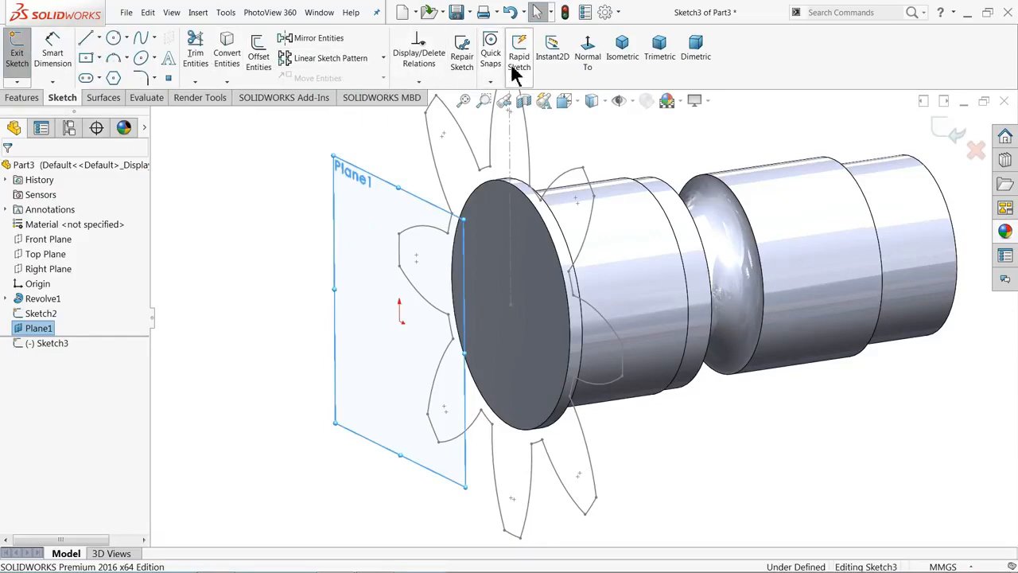
left_click(586, 60)
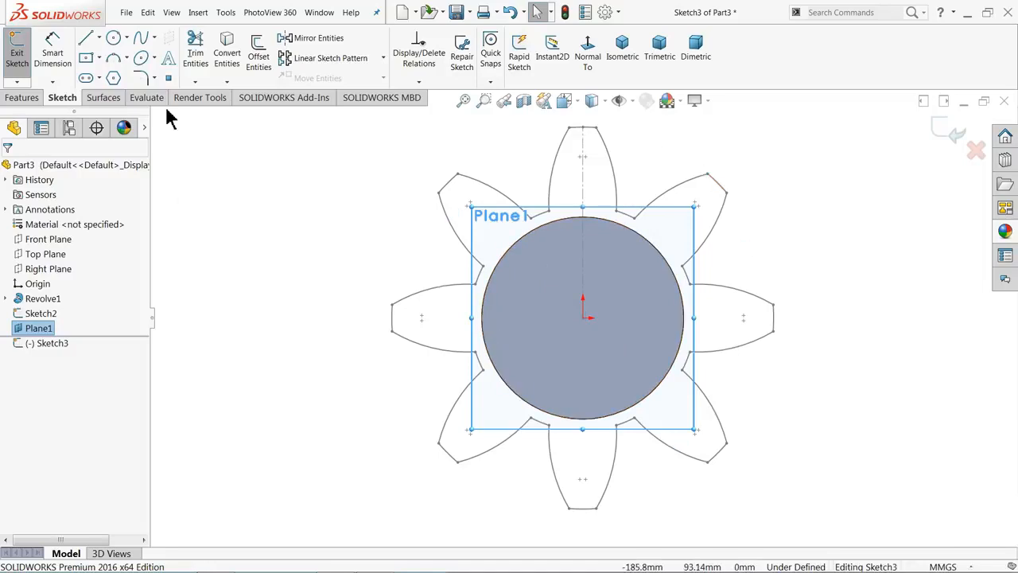
left_click(229, 57)
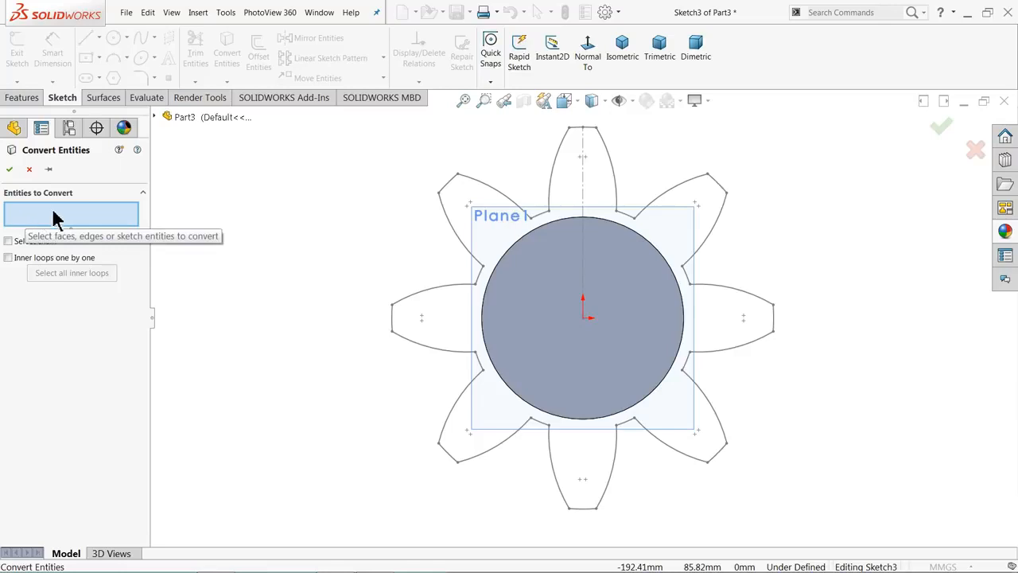
left_click(158, 116)
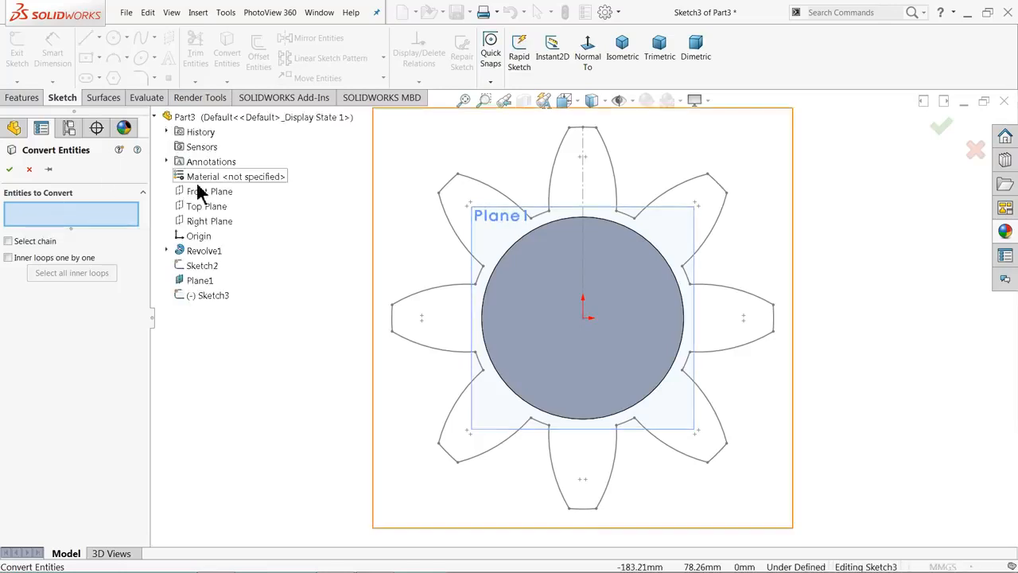
left_click(203, 266)
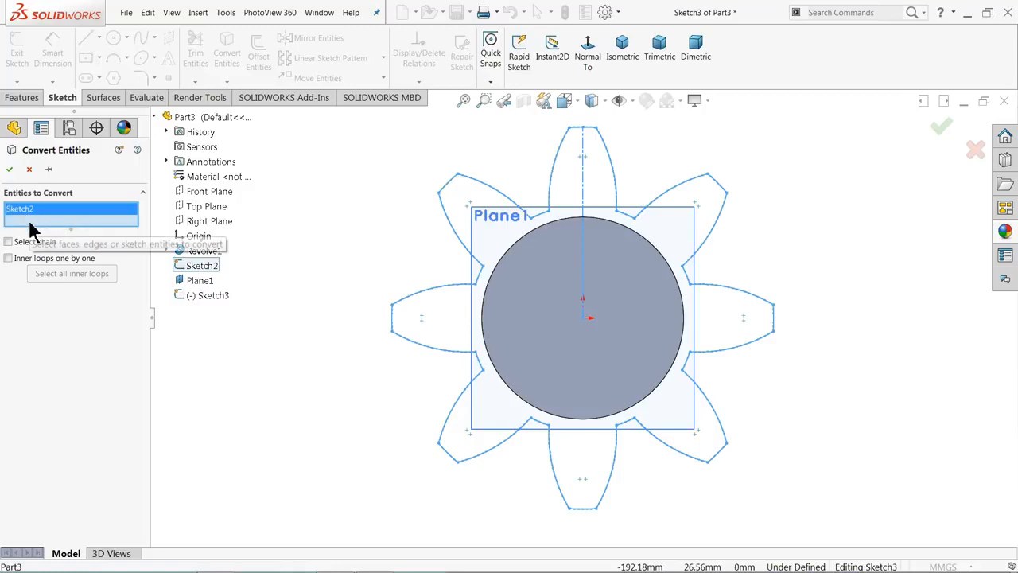
left_click(10, 170)
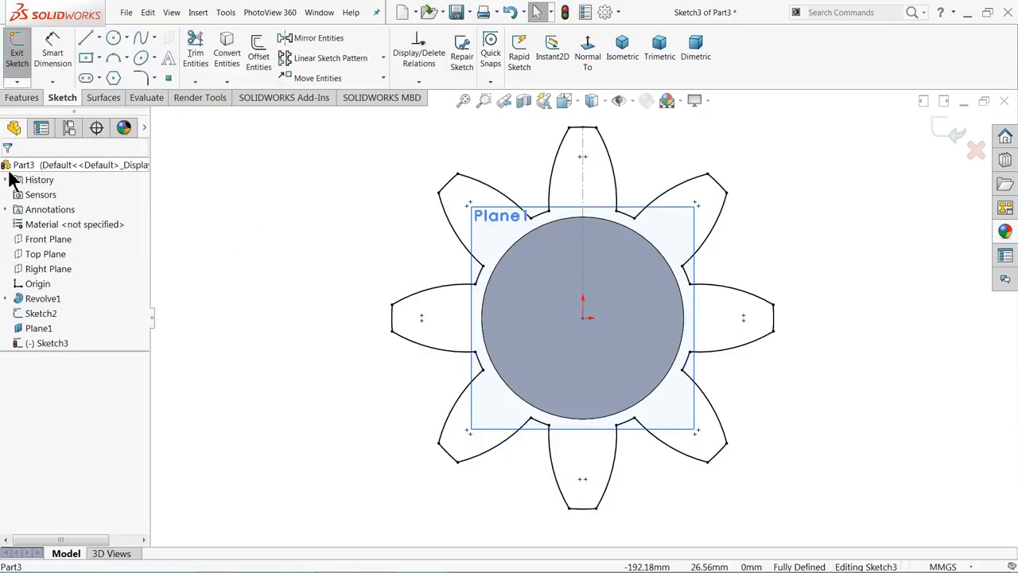
Hide the original gear profile sketch, Sketch2, leaving only the converted profile on the offset plane in view
middle_click_drag(232, 241, 181, 293)
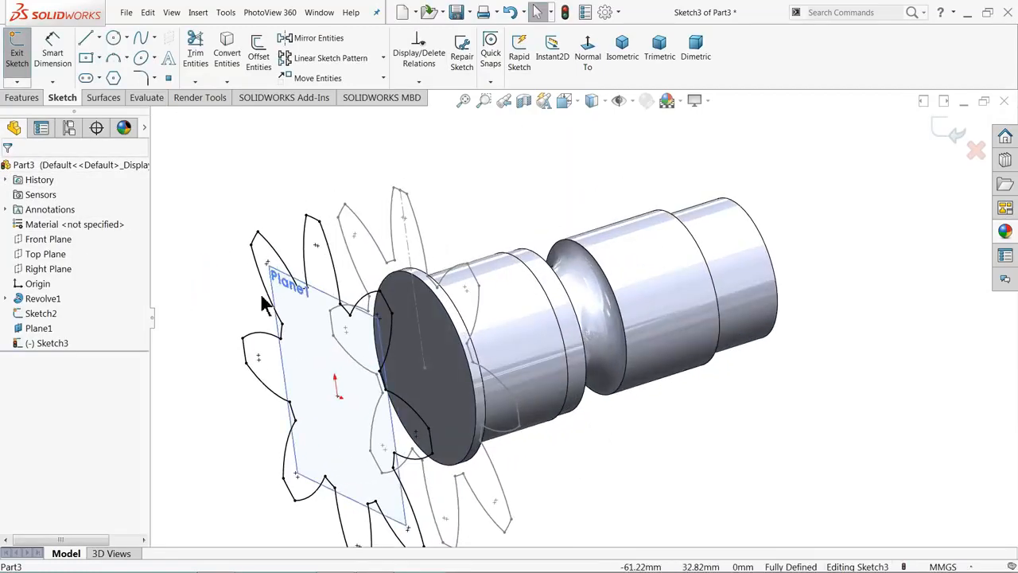
scroll(262, 295, "up", 4)
scroll(491, 406, "down", 3)
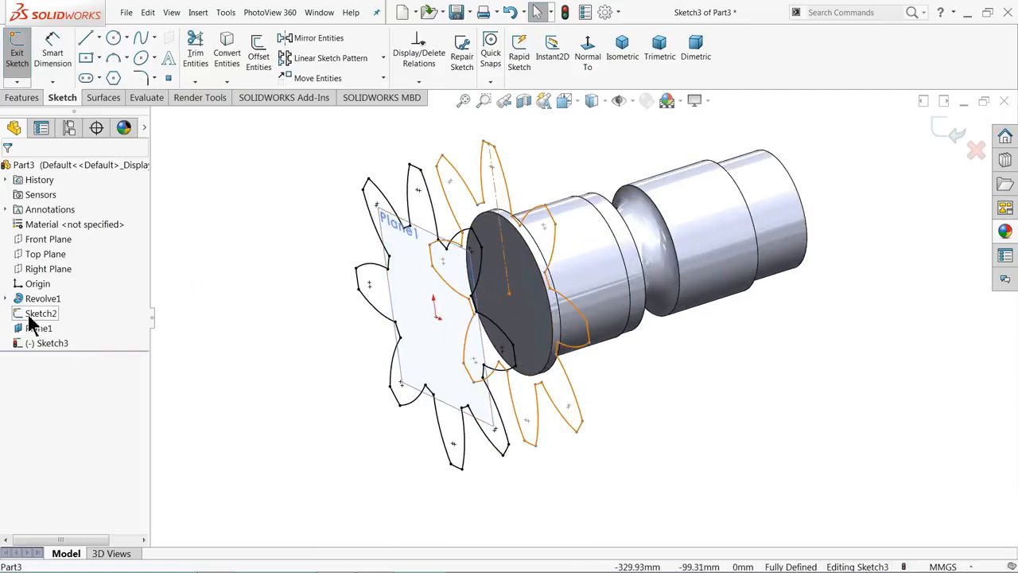
left_click(32, 315)
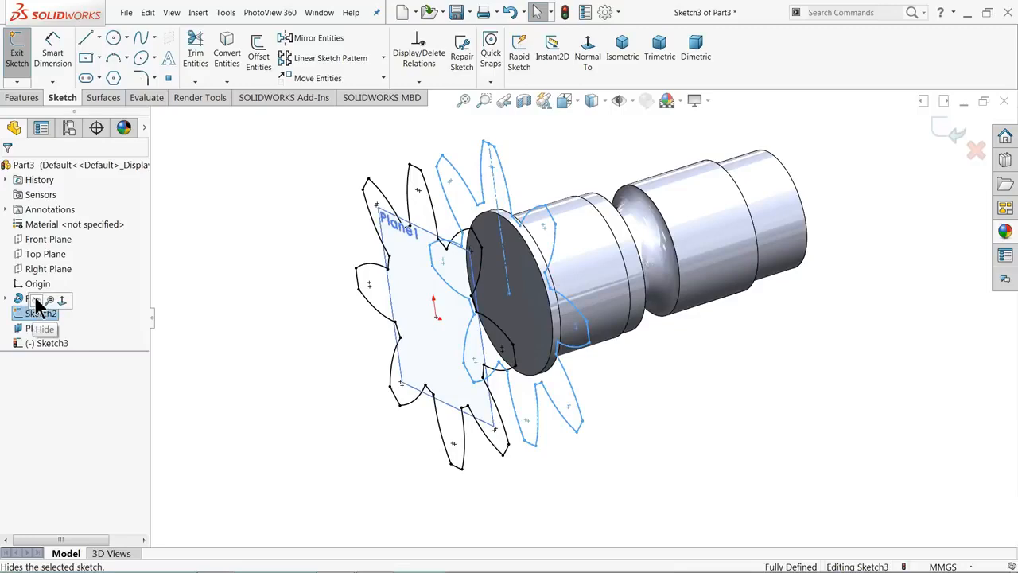
left_click(35, 300)
middle_click_drag(532, 265, 426, 270)
scroll(422, 270, "down", 2)
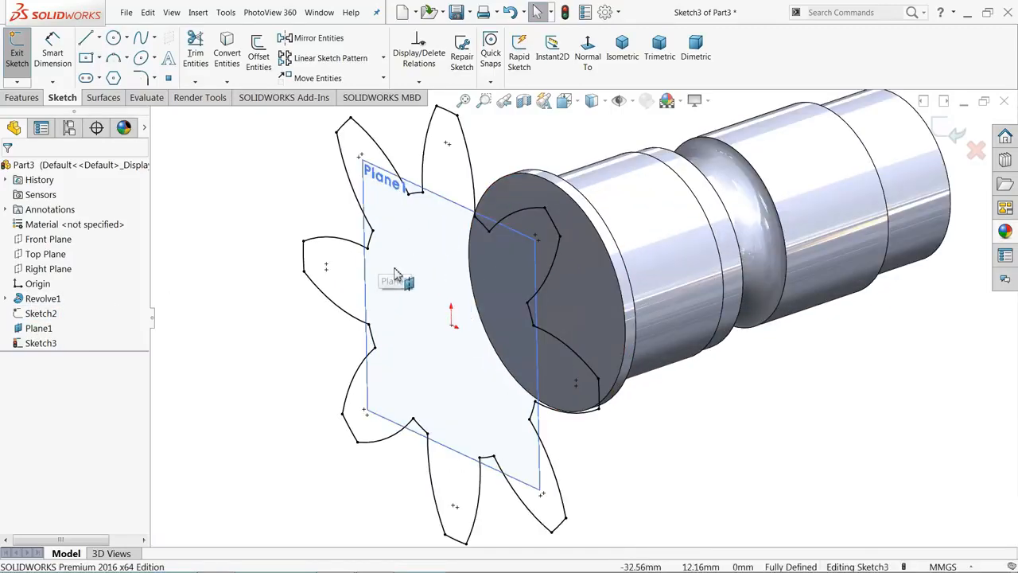
scroll(586, 193, "up", 2)
scroll(537, 330, "down", 2)
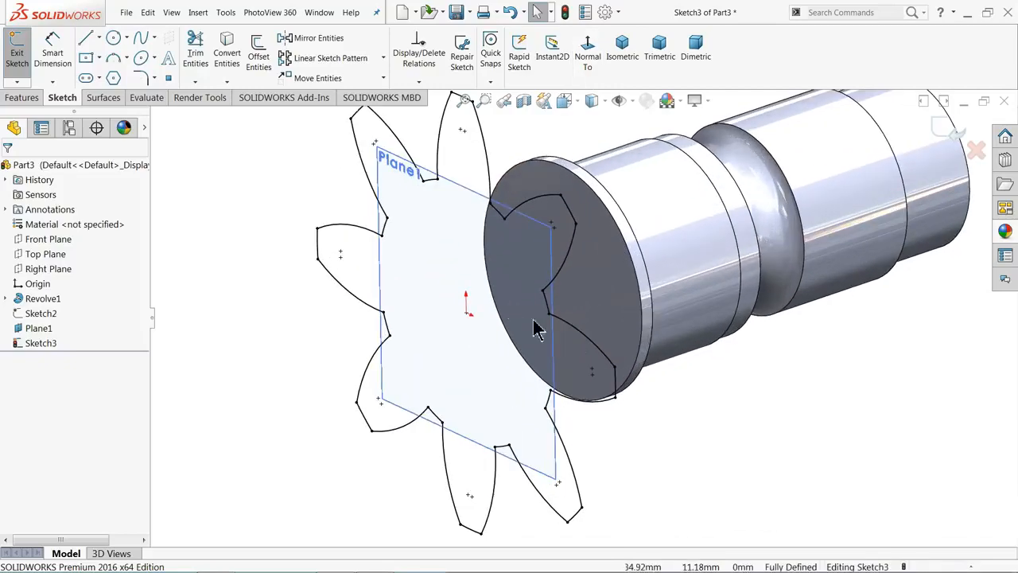
scroll(437, 183, "up", 1)
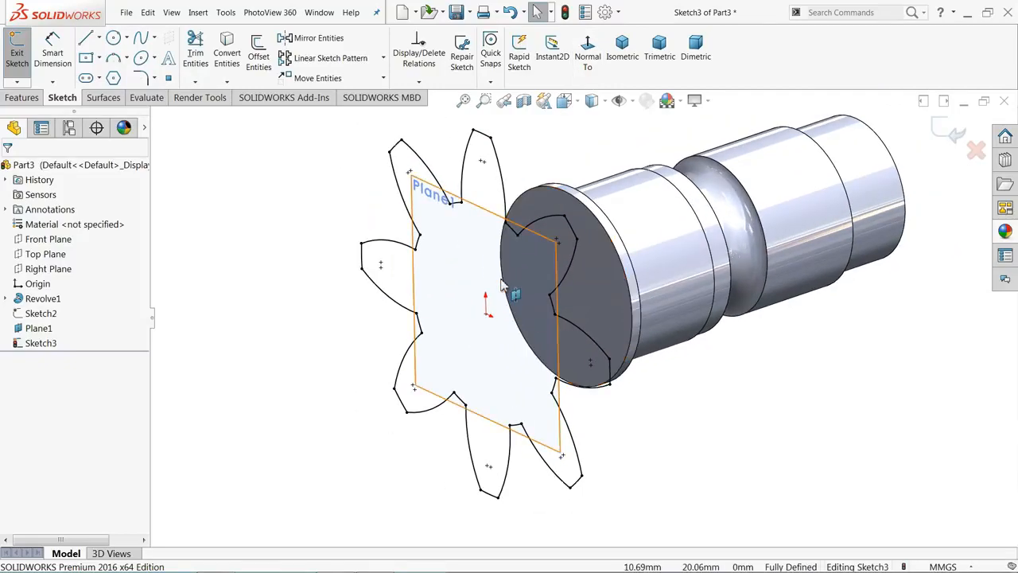
middle_click_drag(501, 288, 501, 258)
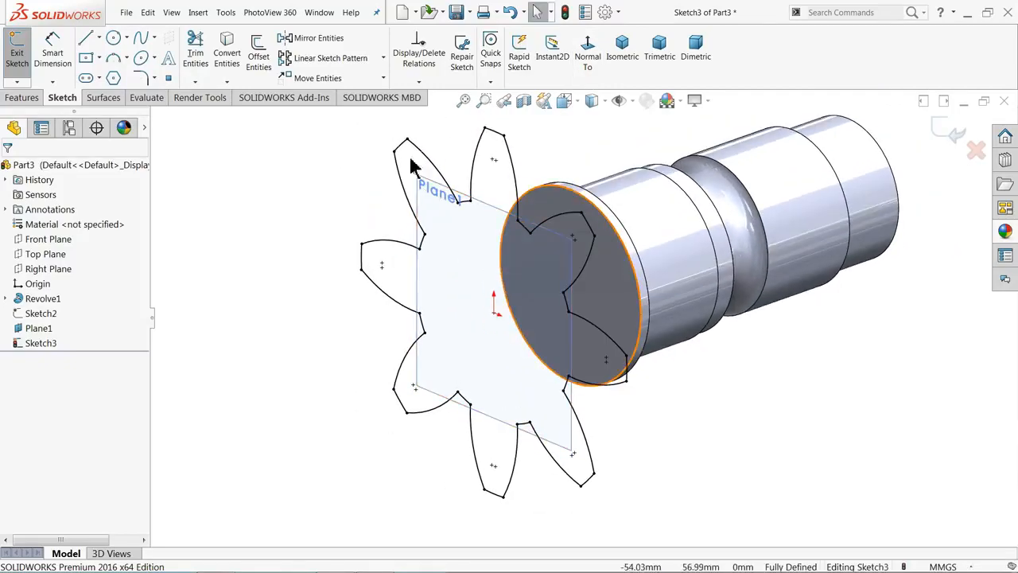
Start Rotate Entities and select all arcs of the converted gear profile on the offset plane
left_click(384, 78)
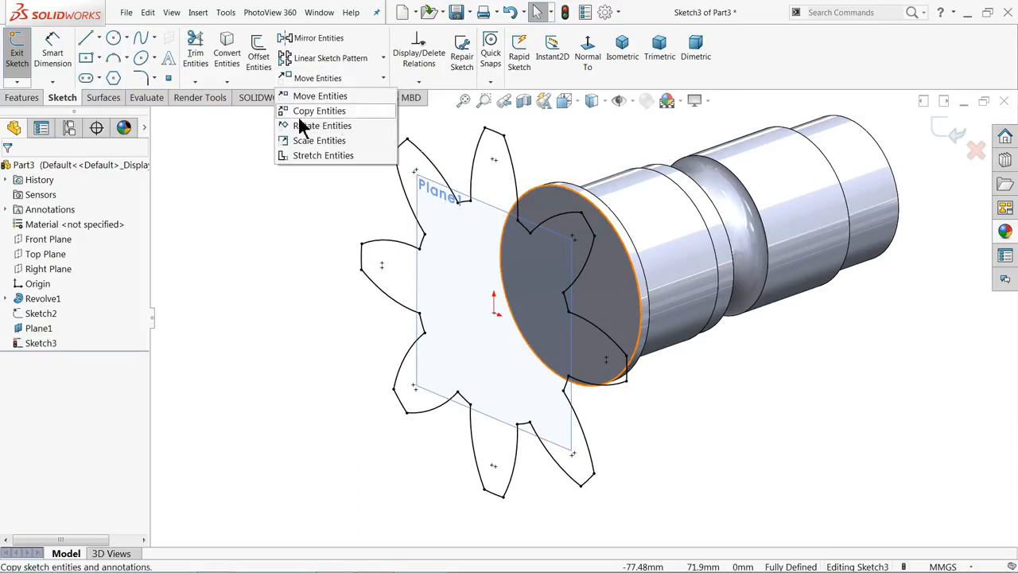
left_click(332, 131)
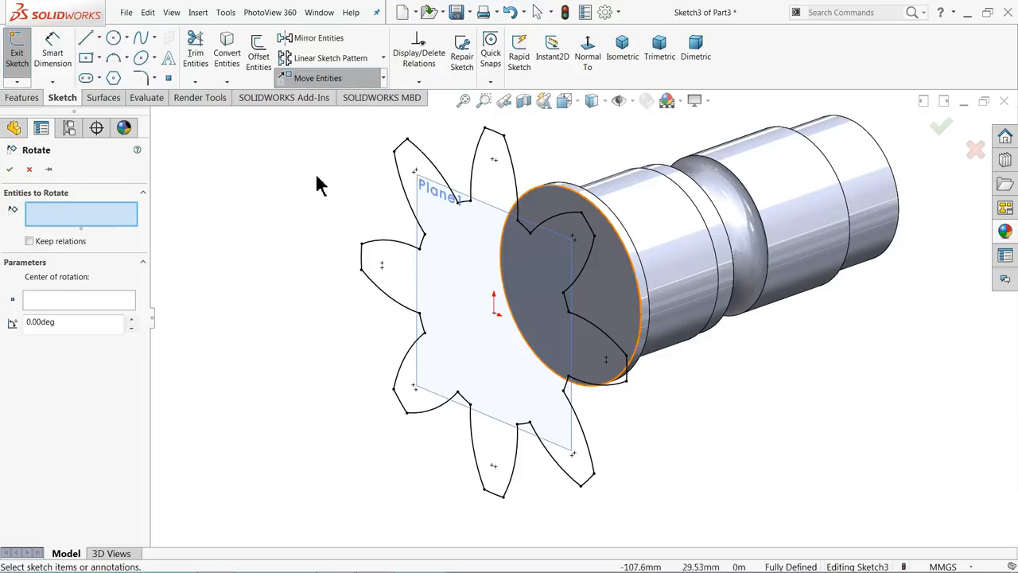
scroll(579, 205, "up", 2)
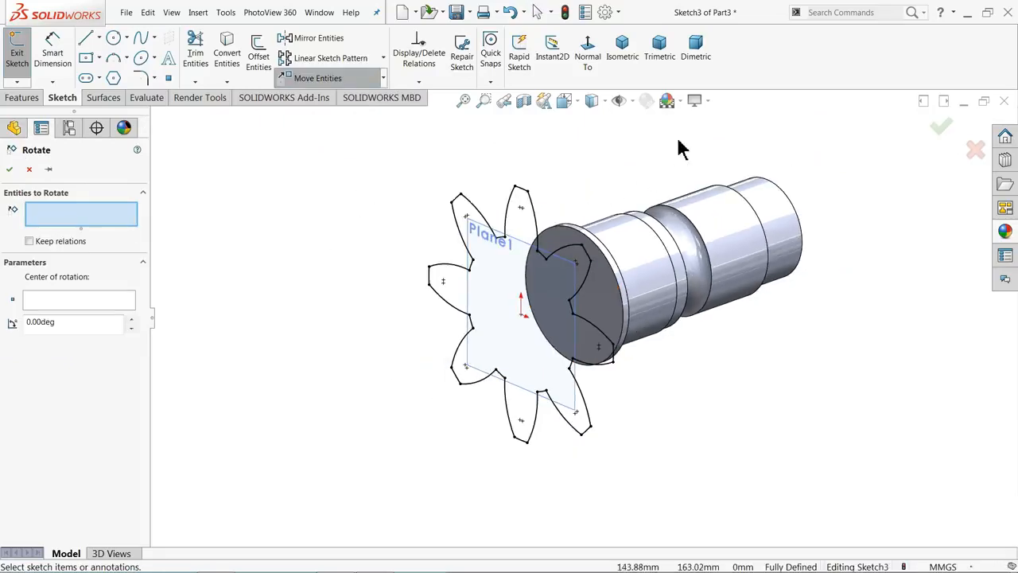
mouse_move(678, 140)
left_mouse_down()
mouse_move(539, 412)
mouse_move(350, 460)
left_mouse_up()
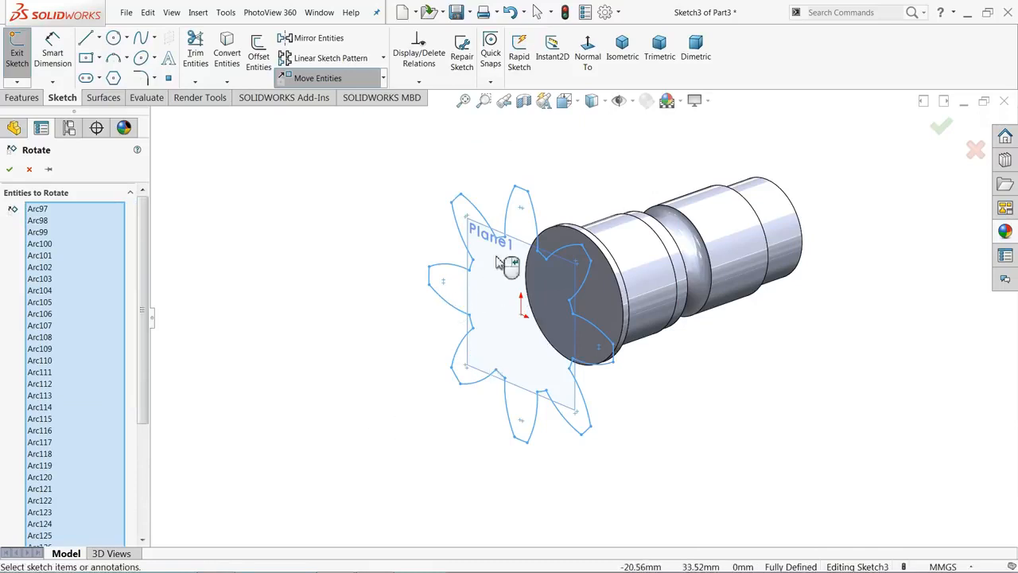
Rotate the selected gear profile by 15 degrees about the sketch origin and accept the rotation
left_click_drag(141, 311, 151, 441)
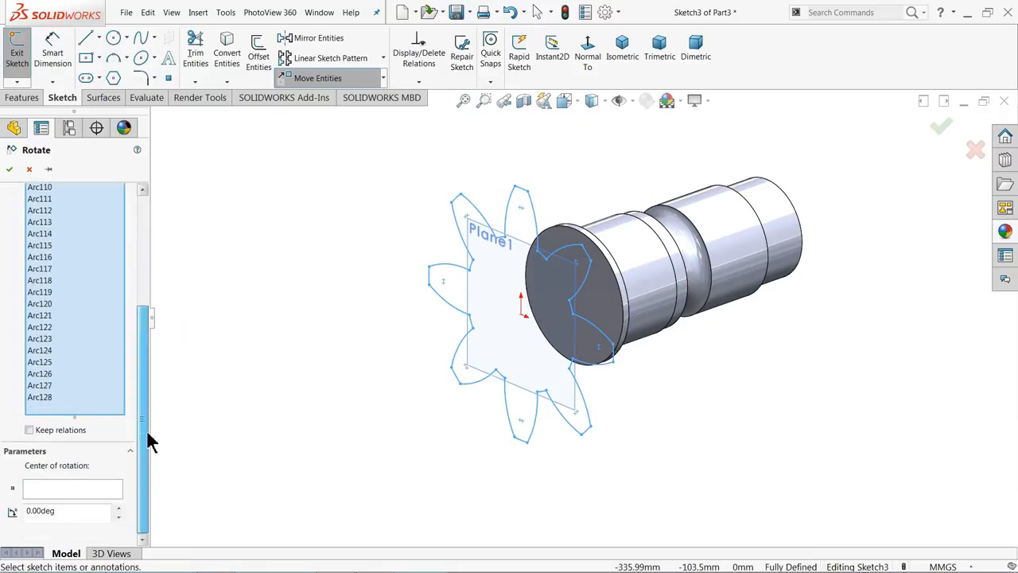
left_click(70, 489)
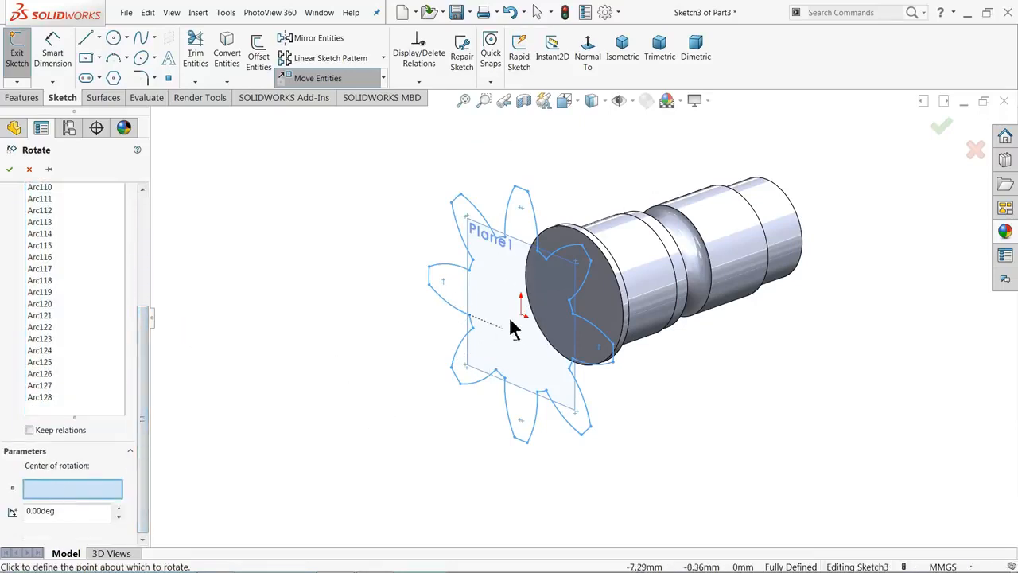
scroll(525, 334, "down", 3)
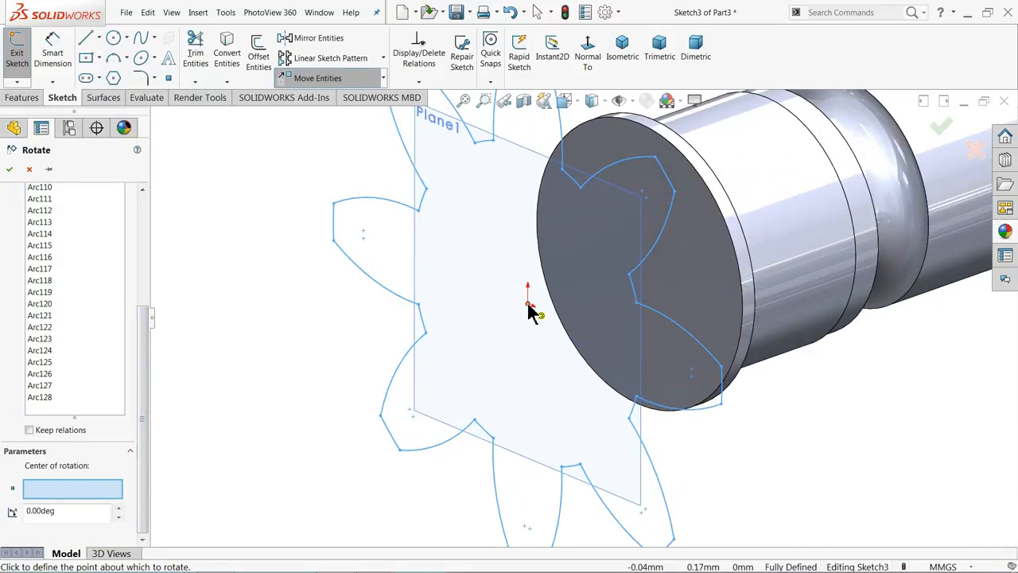
left_click(529, 307)
scroll(304, 351, "up", 3)
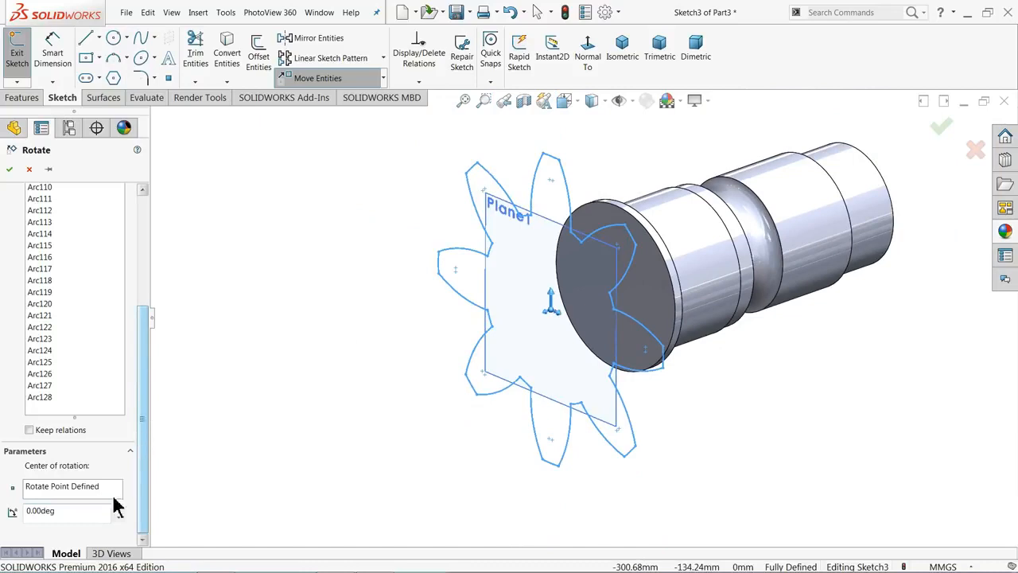
type("15")
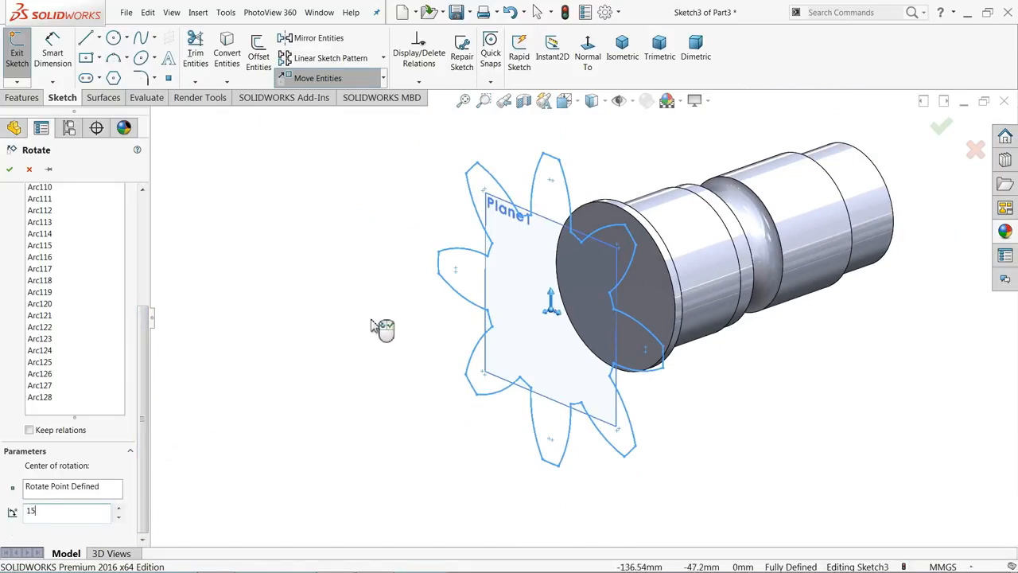
key("Return")
scroll(521, 318, "down", 2)
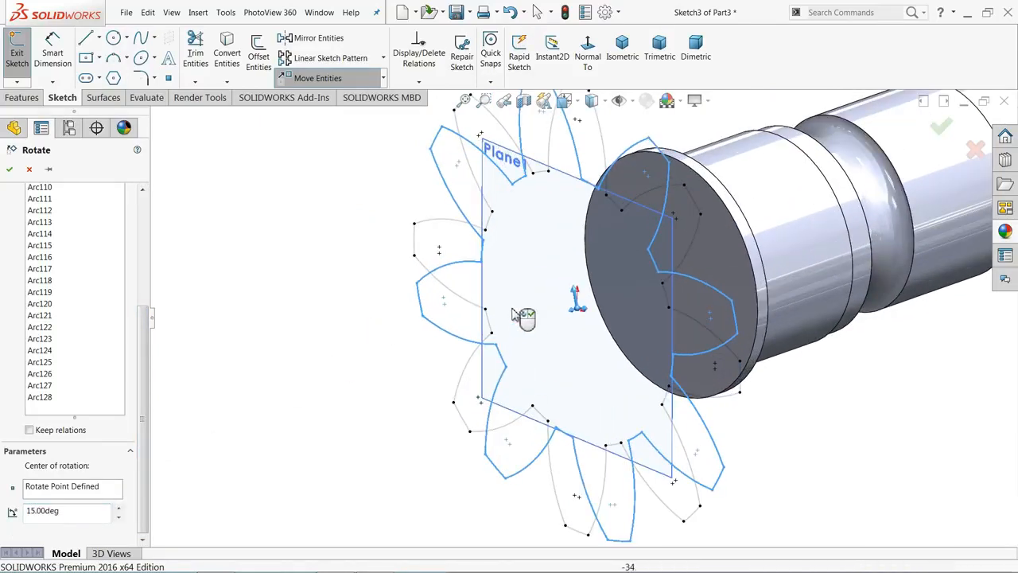
scroll(534, 202, "up", 2)
scroll(609, 180, "down", 4)
scroll(578, 234, "down", 2)
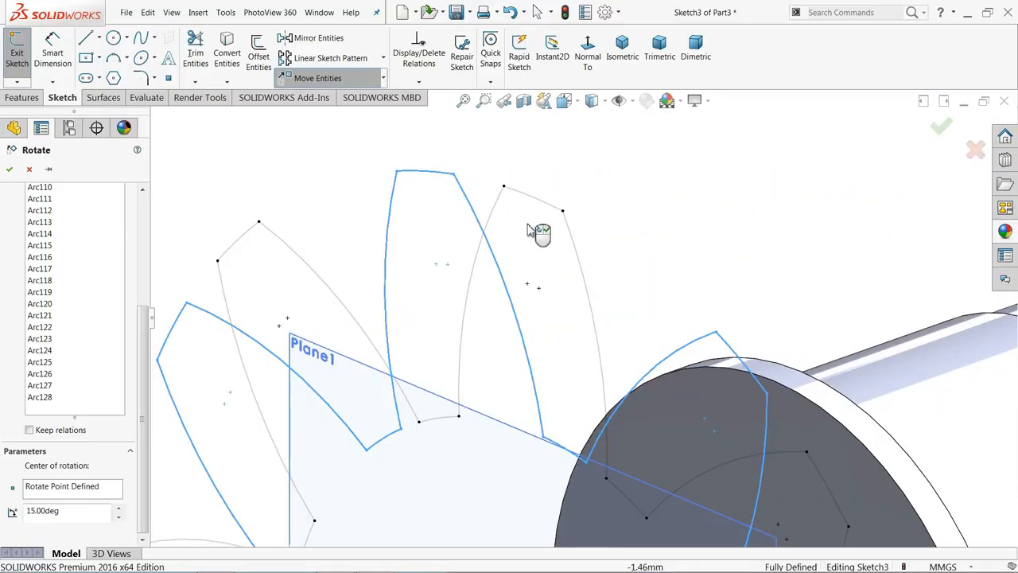
scroll(442, 263, "up", 6)
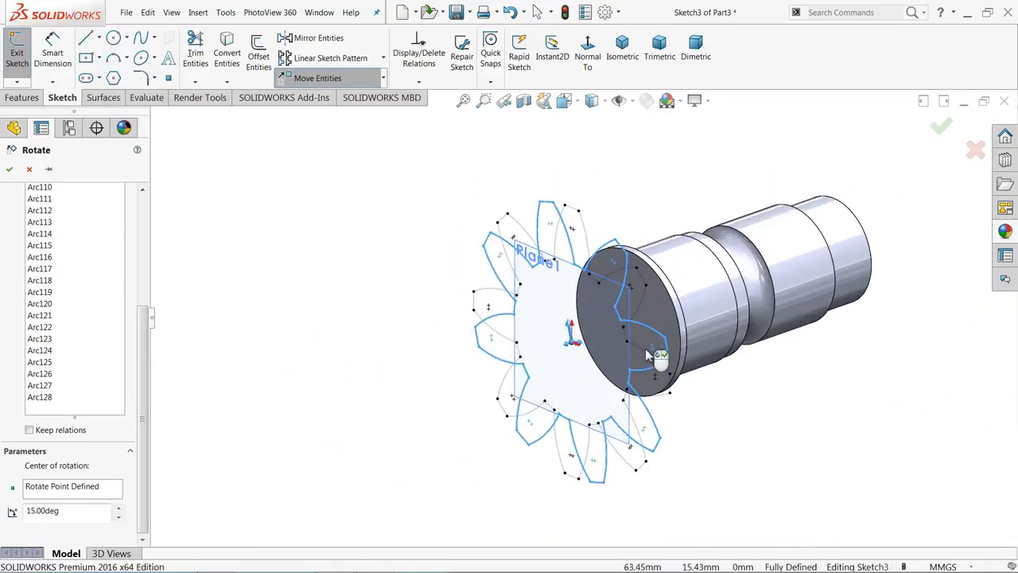
scroll(644, 357, "down", 2)
left_click(11, 170)
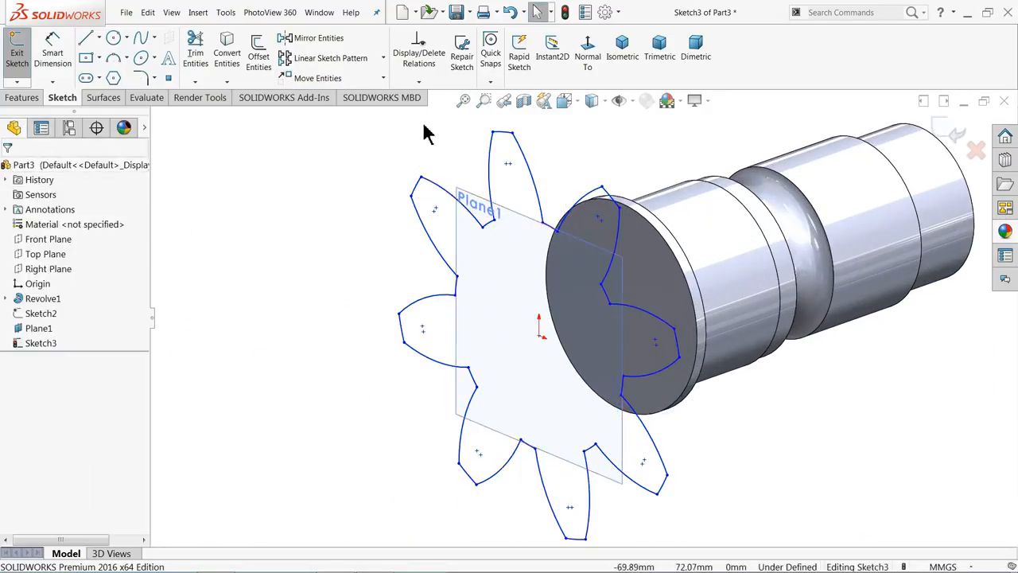
Scale all entities of the rotated gear profile about the sketch origin by a factor of 0.75, without copying
left_click(384, 79)
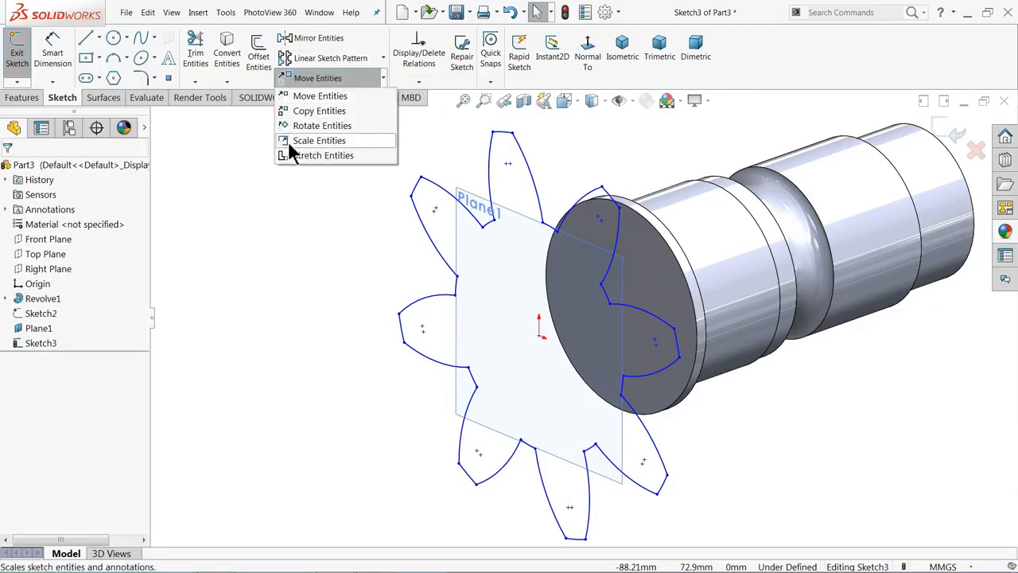
left_click(319, 141)
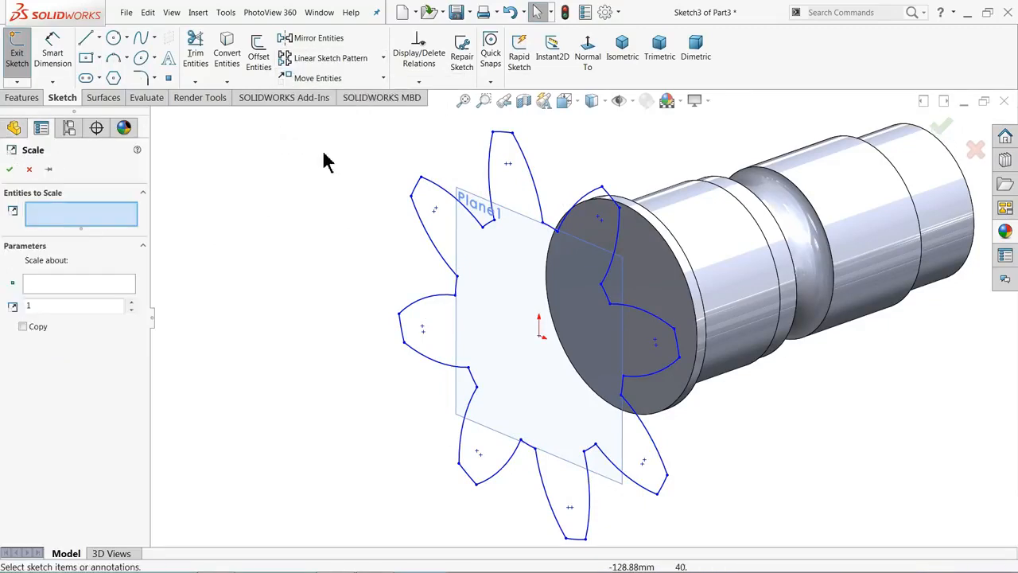
scroll(720, 147, "up", 1)
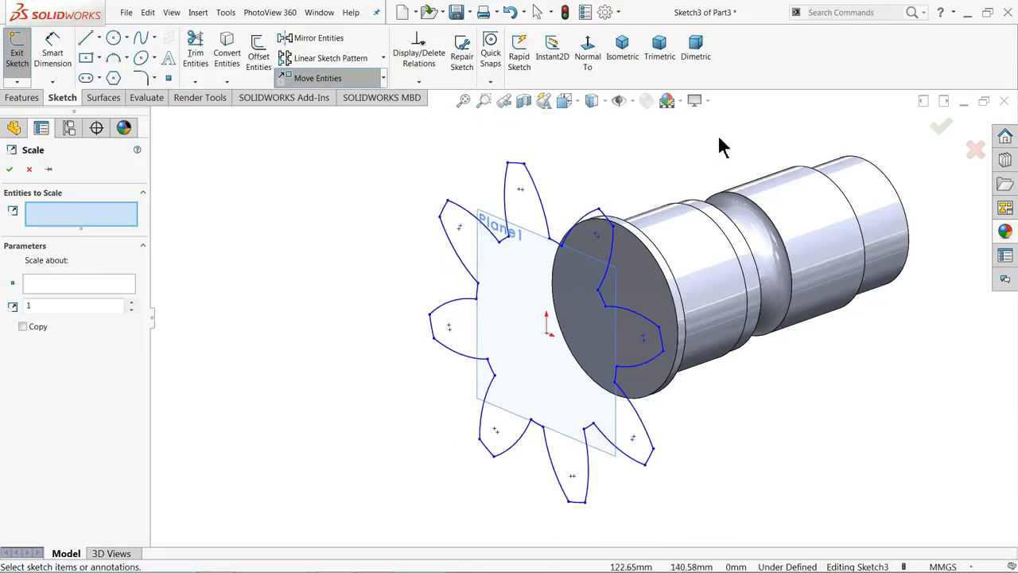
mouse_move(723, 132)
left_mouse_down()
mouse_move(668, 255)
mouse_move(470, 477)
mouse_move(333, 531)
left_mouse_up()
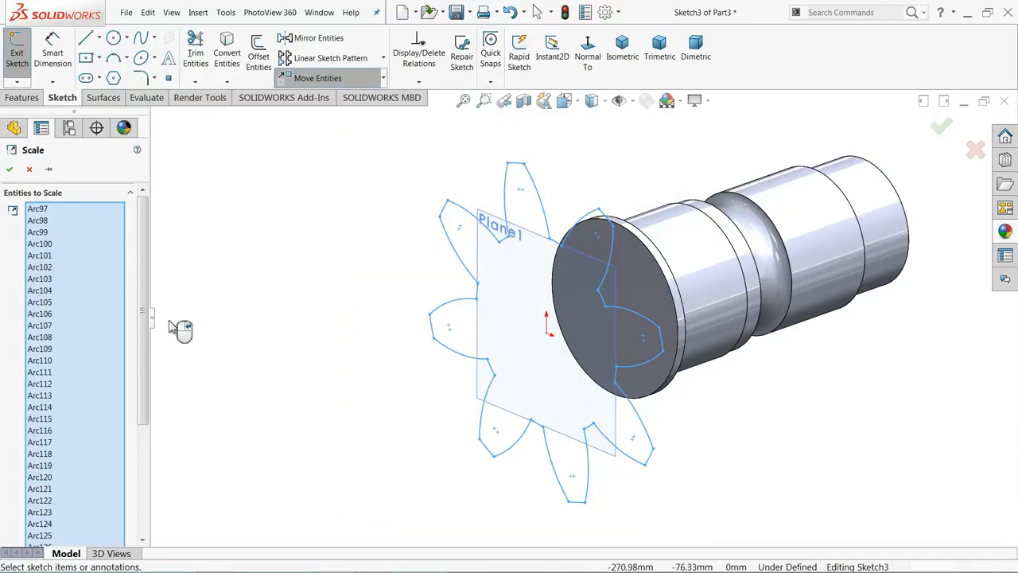
left_click_drag(145, 312, 139, 455)
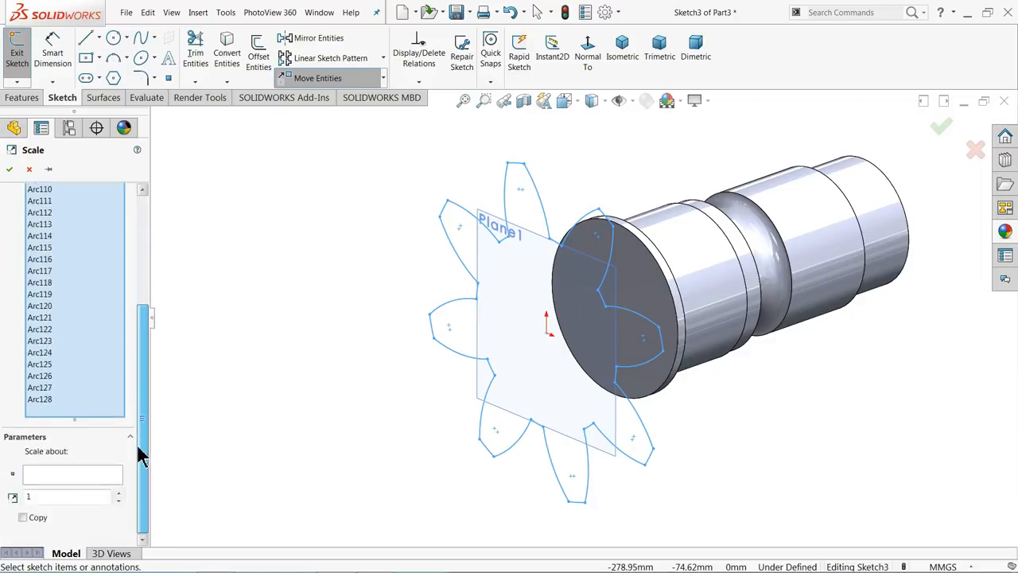
left_click(63, 477)
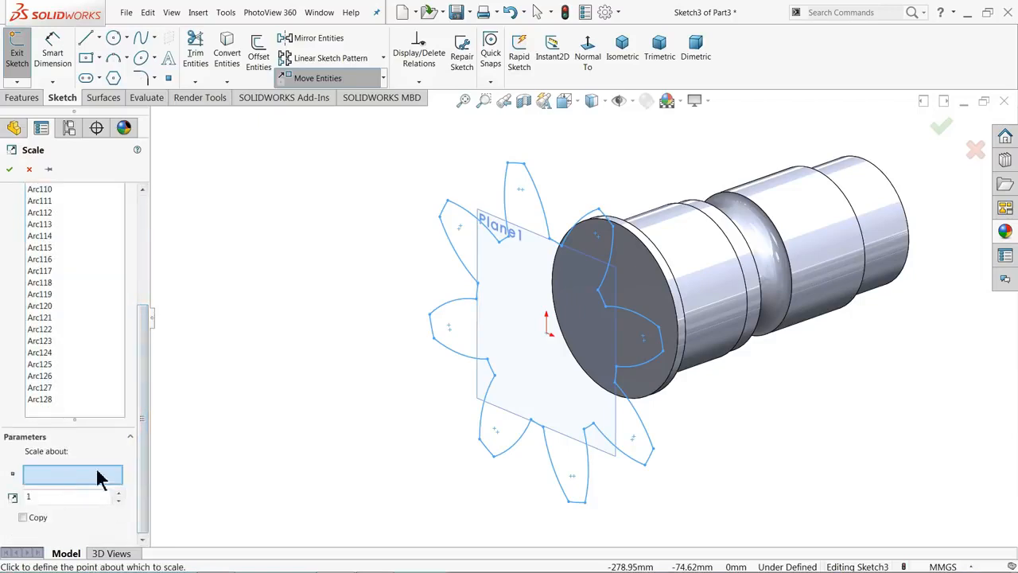
left_click(546, 334)
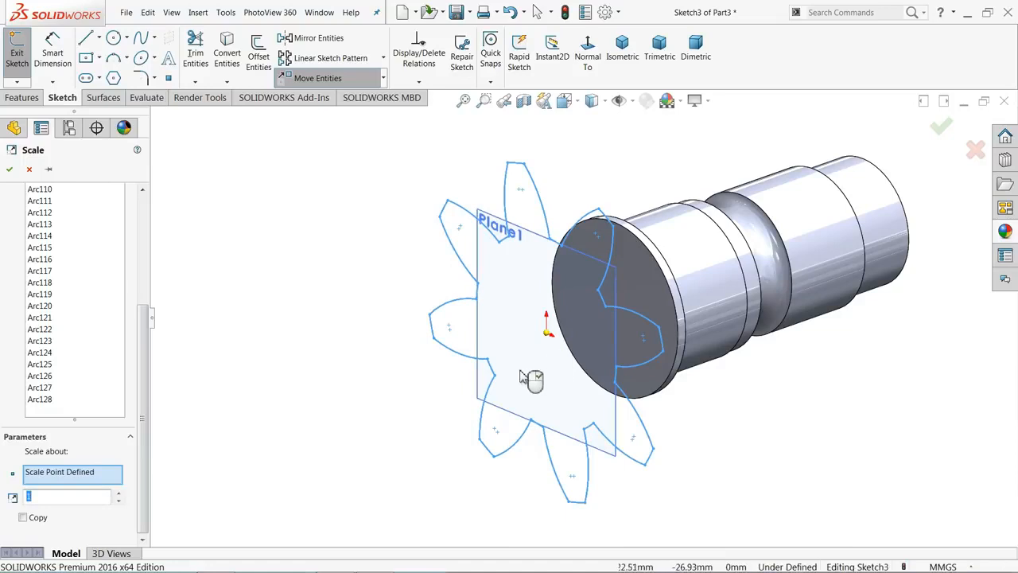
left_click(144, 456)
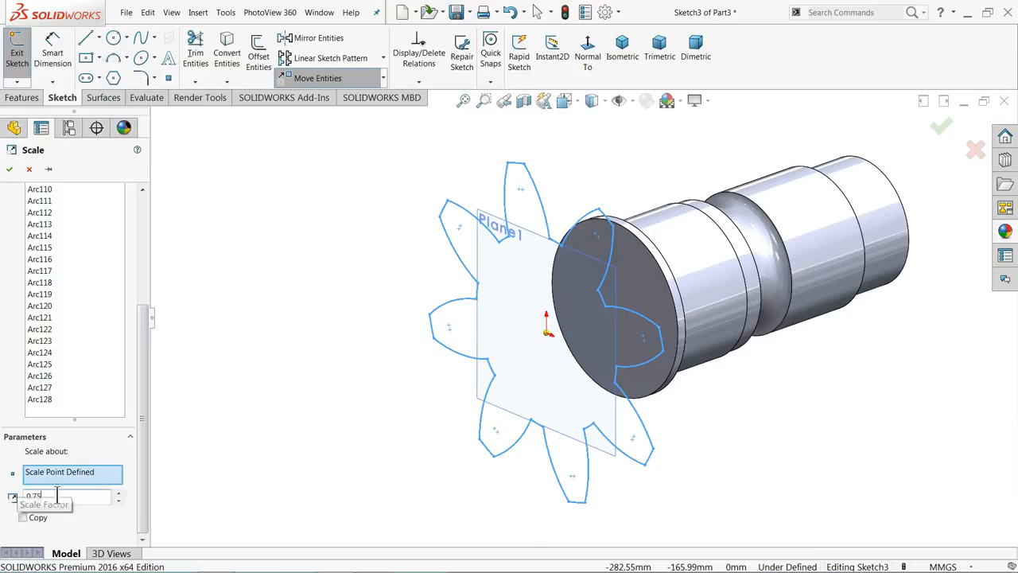
scroll(608, 376, "down", 2)
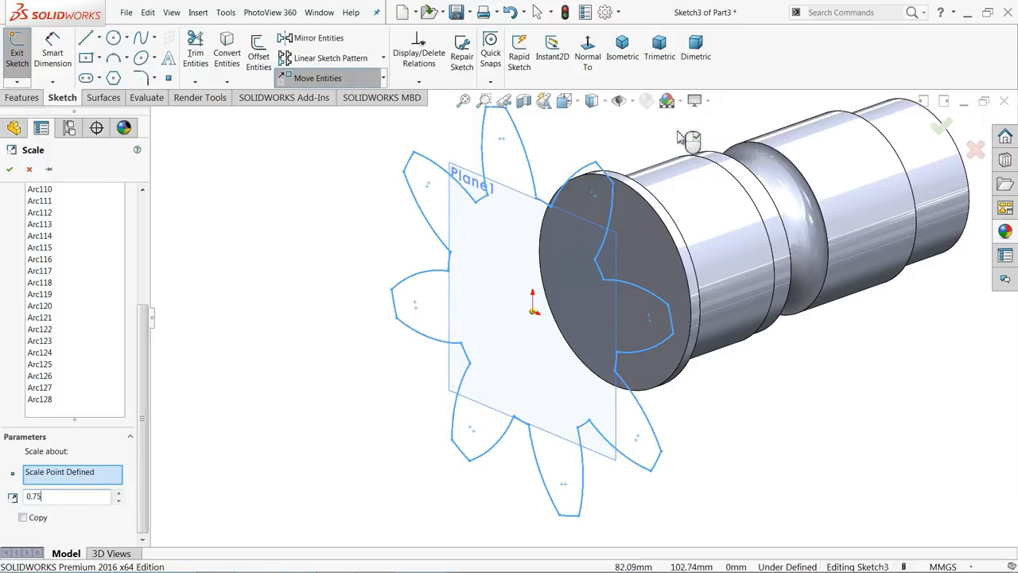
left_click(9, 169)
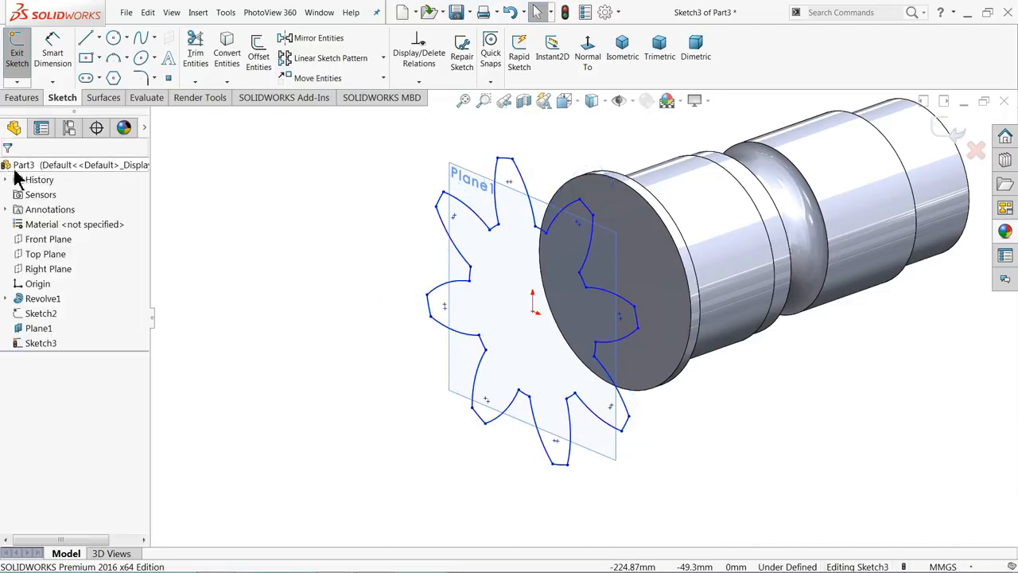
Show the original gear profile sketch, Sketch2, again and hide the offset reference plane, Plane1
left_click(32, 315)
left_click(34, 306)
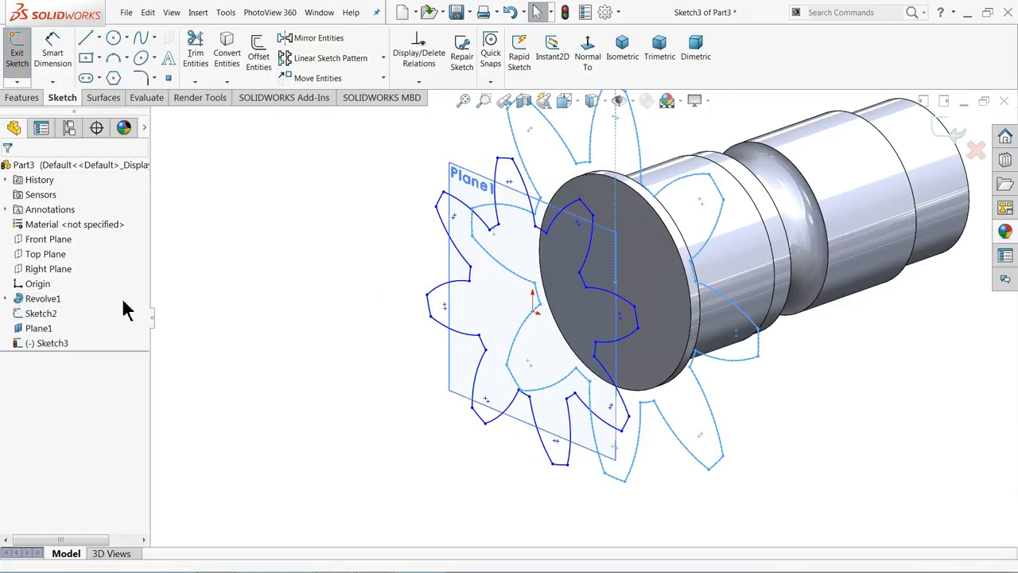
key("z")
mouse_move(359, 301)
middle_mouse_down()
mouse_move(404, 262)
mouse_move(405, 243)
mouse_move(346, 294)
middle_mouse_up()
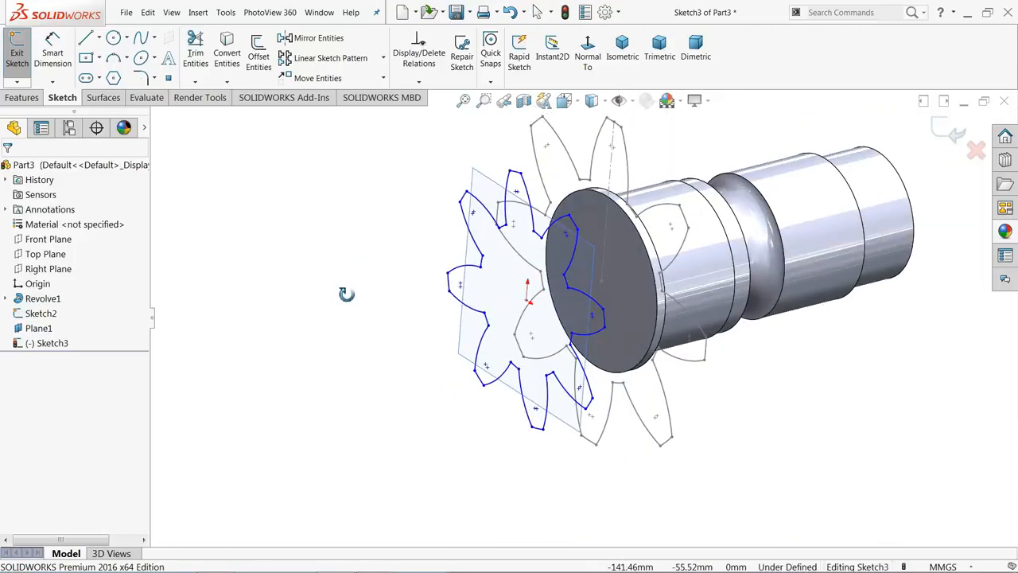
left_click(471, 351)
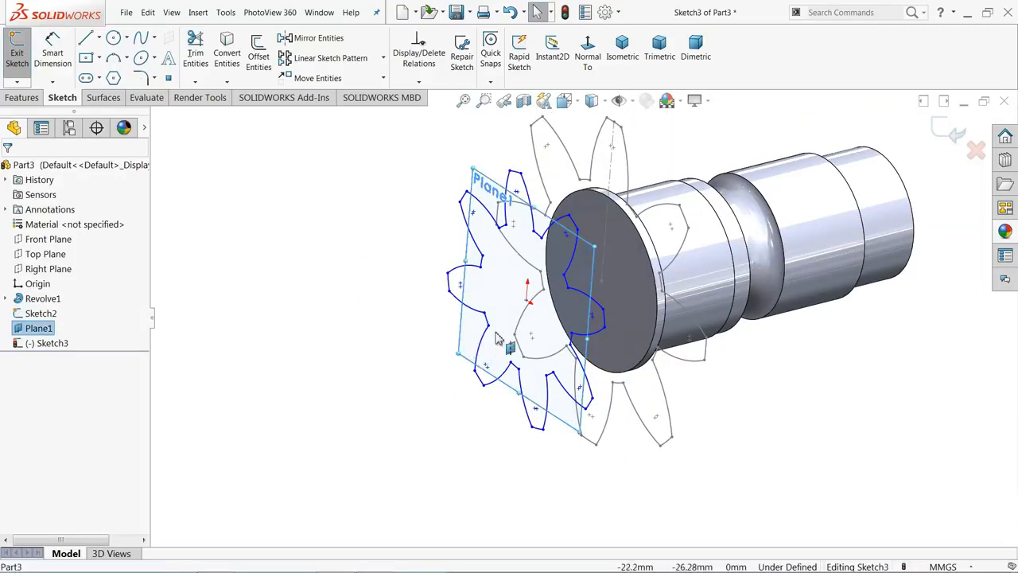
right_click(22, 330)
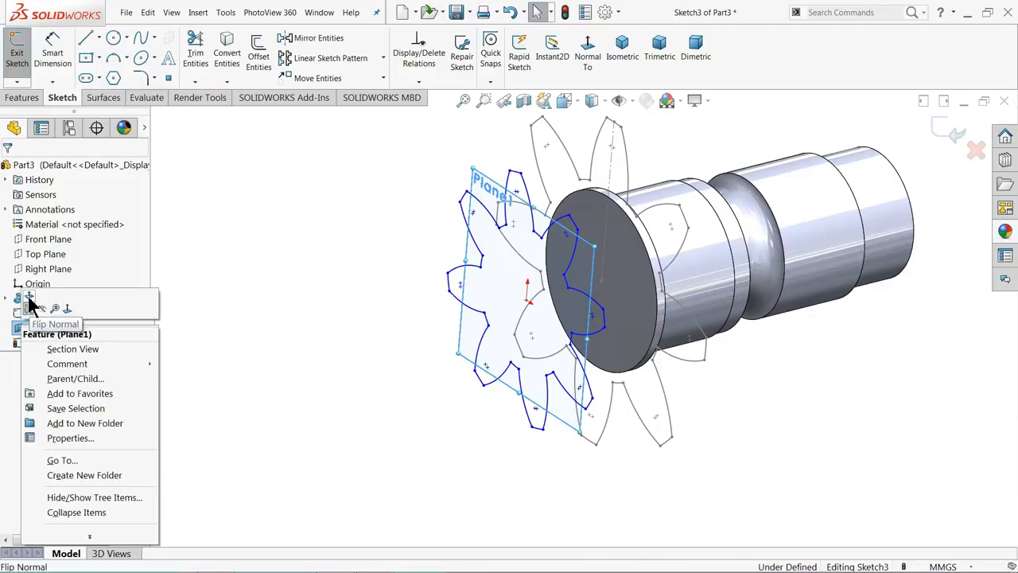
left_click(42, 309)
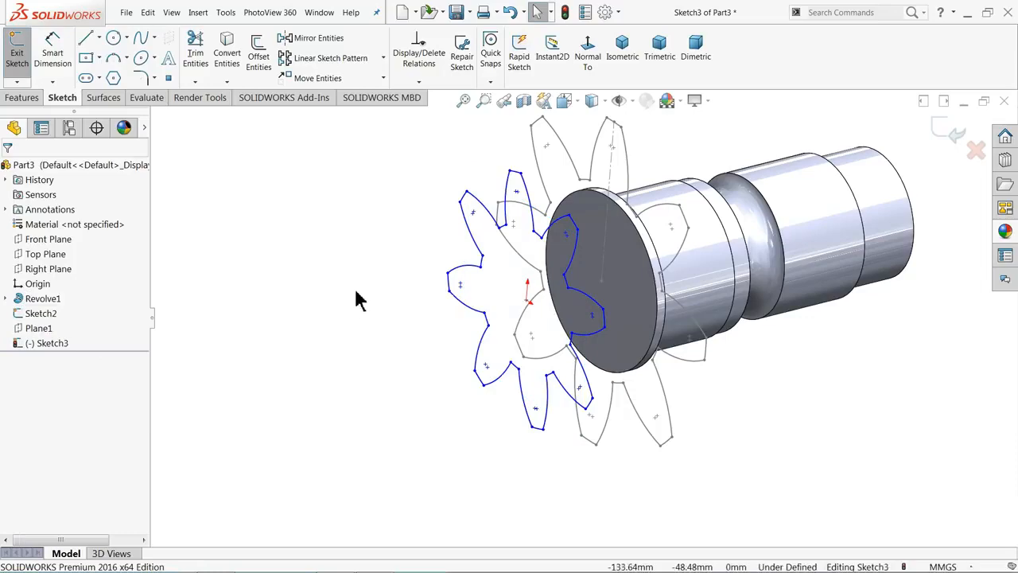
Finish editing the rotated and scaled gear profile sketch, Sketch3, and clear its selection
mouse_move(357, 297)
middle_mouse_down()
mouse_move(315, 262)
mouse_move(337, 265)
mouse_move(349, 361)
mouse_move(350, 341)
middle_mouse_up()
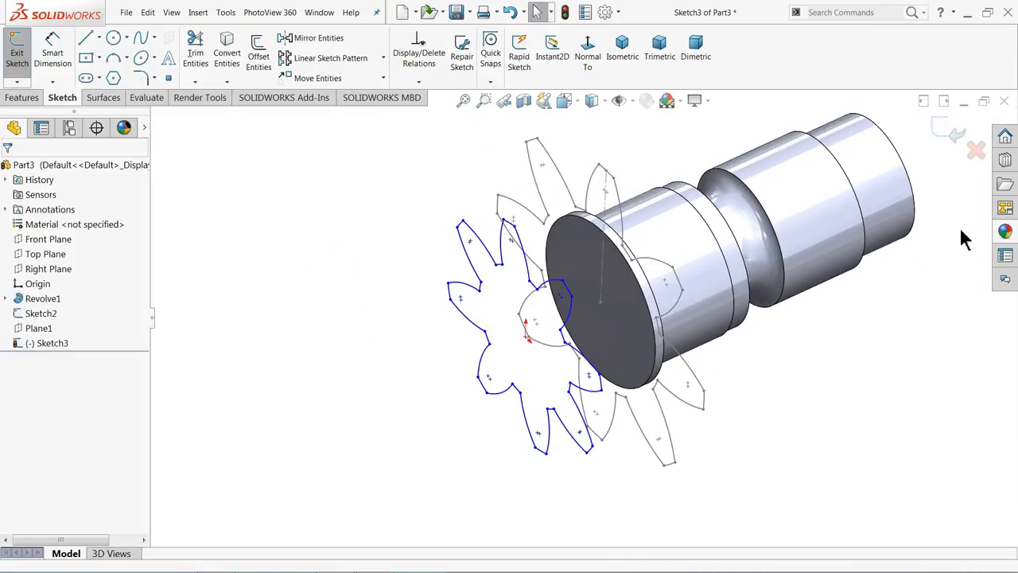
left_click(947, 137)
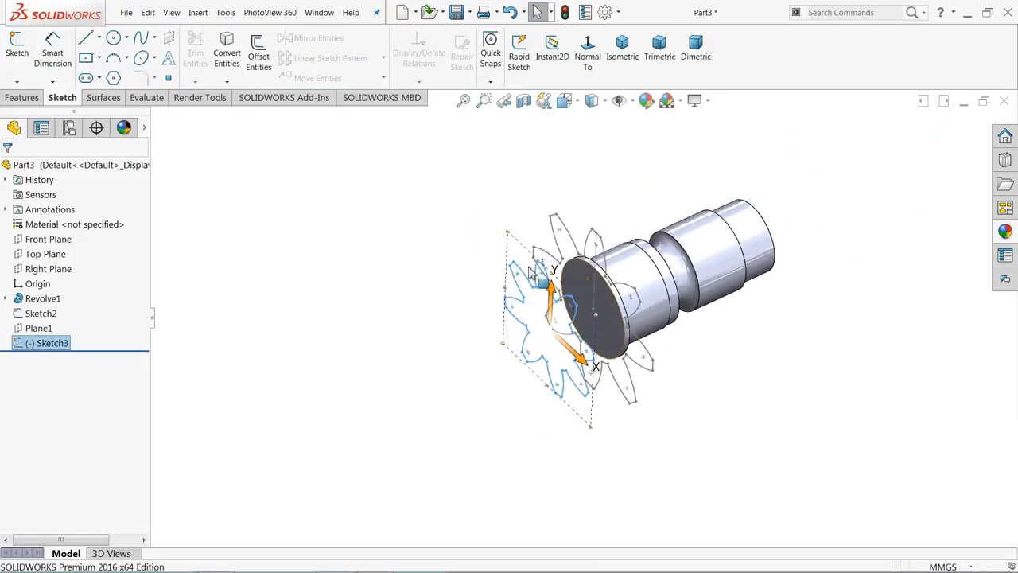
left_click(410, 322)
Create a reference plane offset 95 mm outward from the flat end face of the revolved shaft
scroll(583, 358, "down", 1)
middle_click_drag(398, 380, 397, 329)
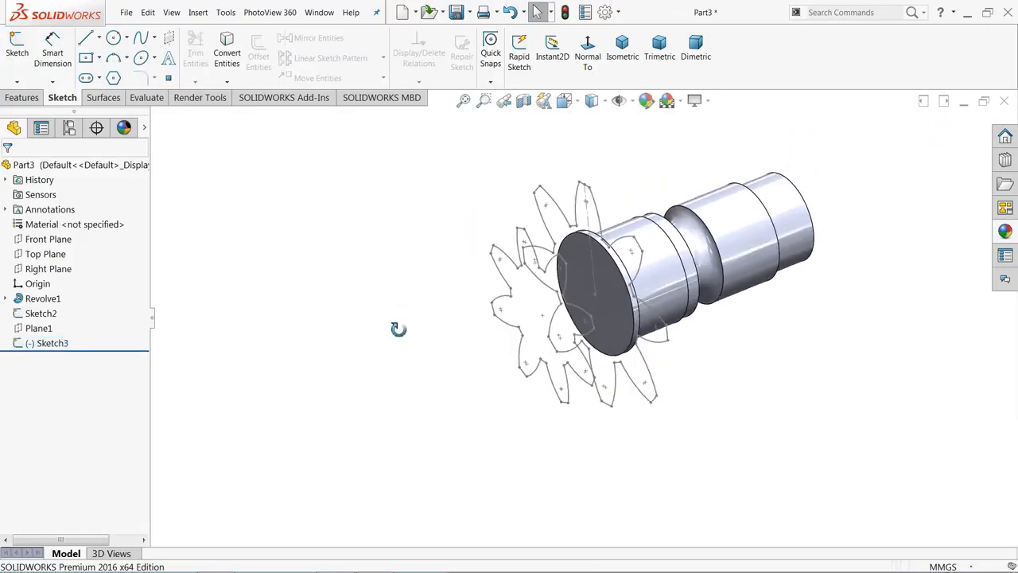
scroll(562, 341, "down", 2)
left_click(658, 291)
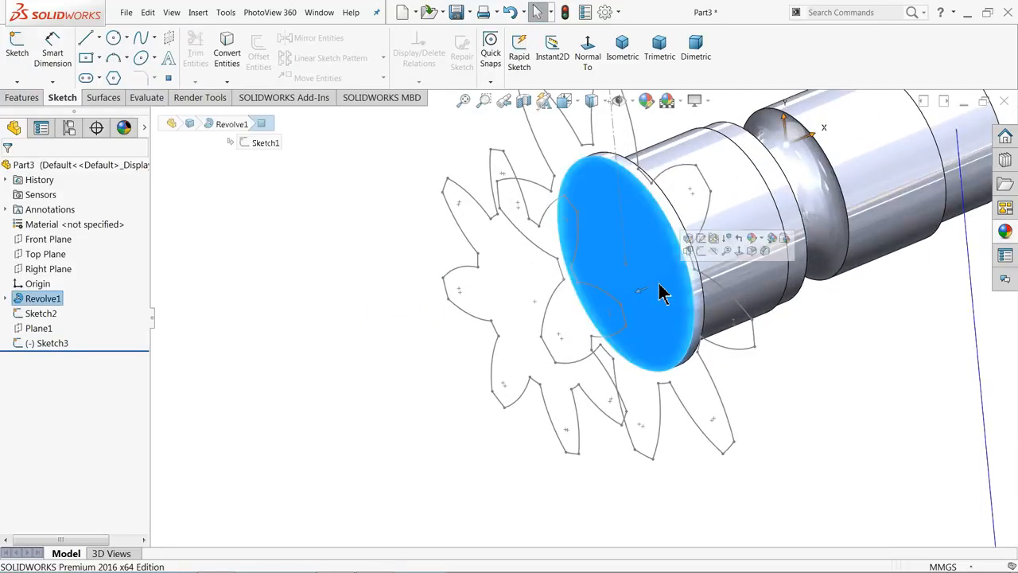
left_click(22, 97)
left_click(538, 82)
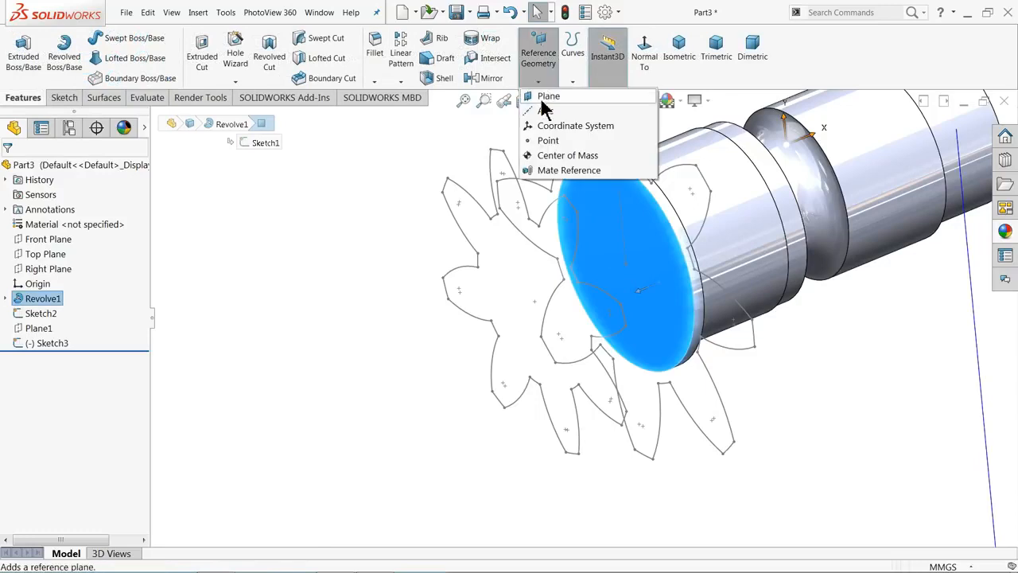
left_click(547, 97)
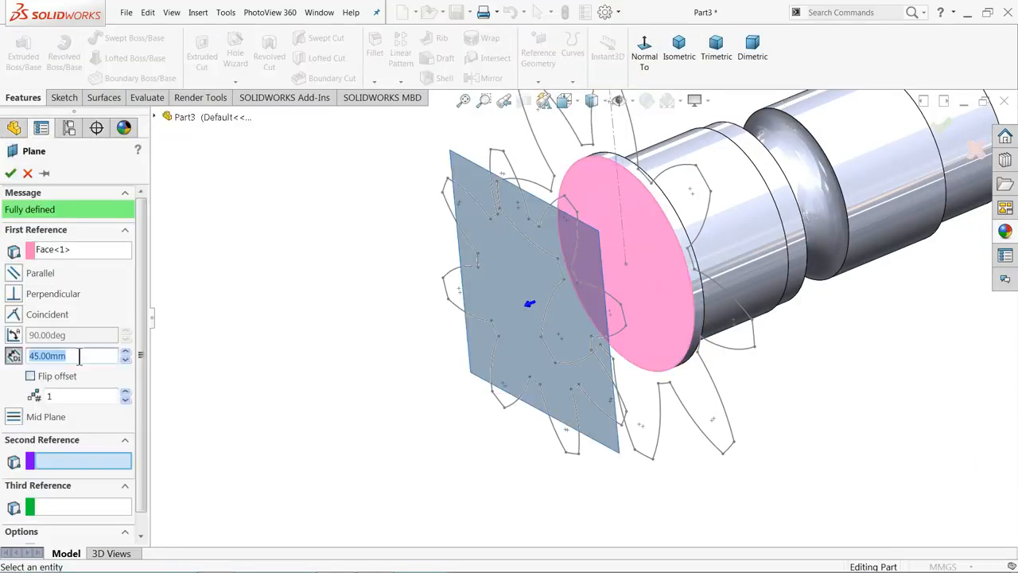
type("95")
key("Return")
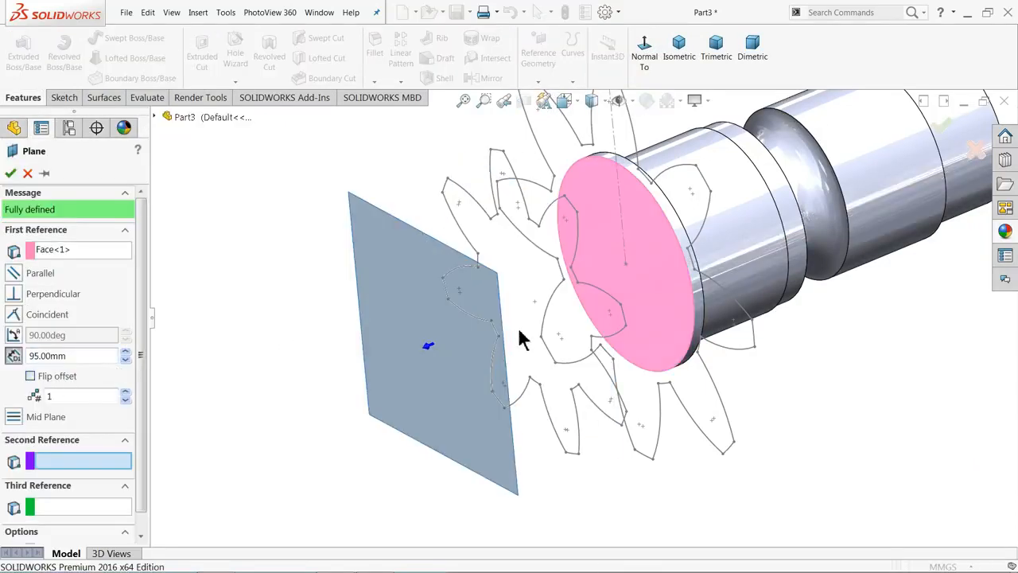
left_click(9, 174)
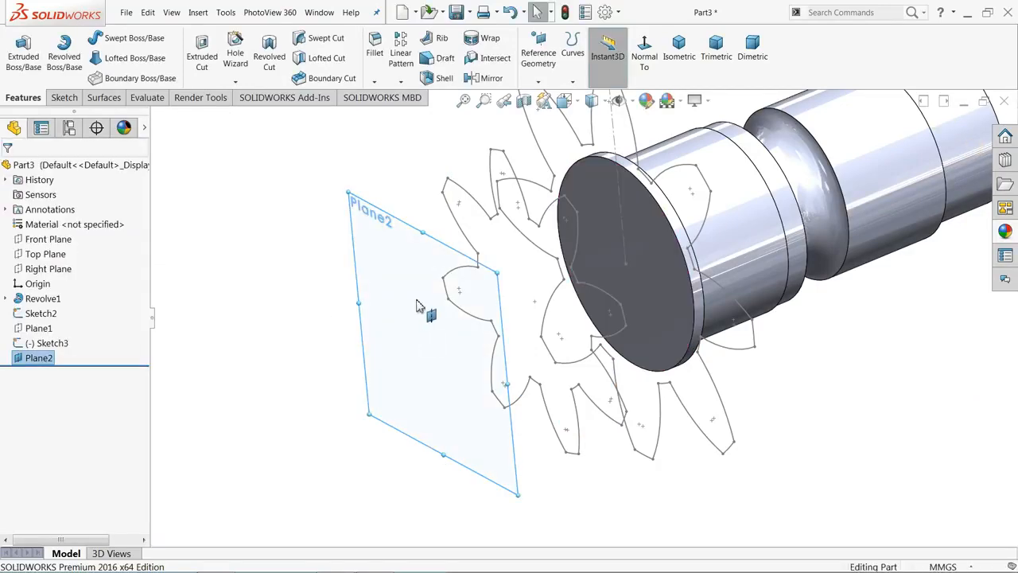
Open a new sketch on Plane2 and convert the entities of the original gear profile, Sketch2, into it
mouse_move(416, 303)
middle_mouse_down()
mouse_move(434, 284)
mouse_move(408, 304)
middle_mouse_up()
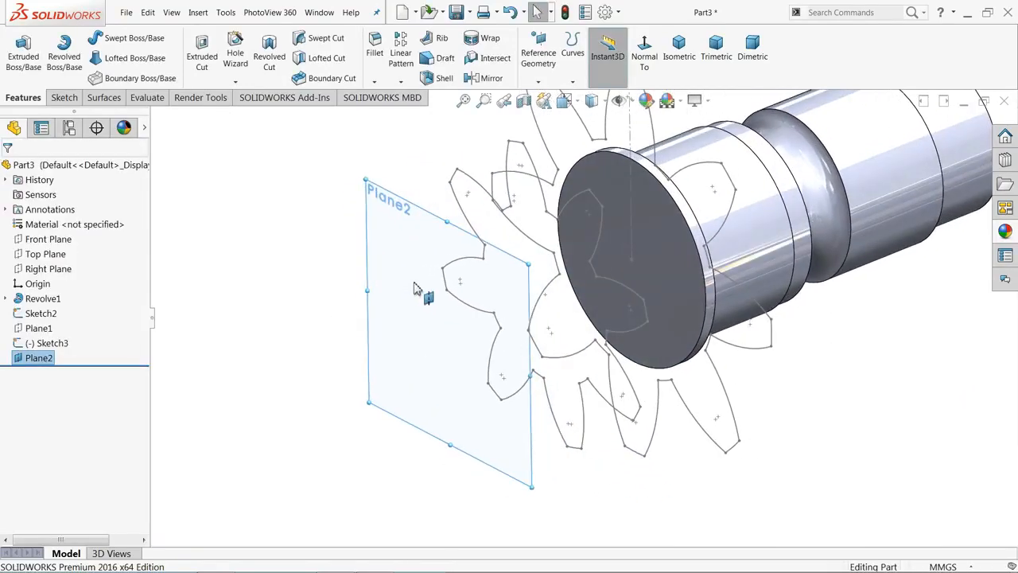
left_click(63, 97)
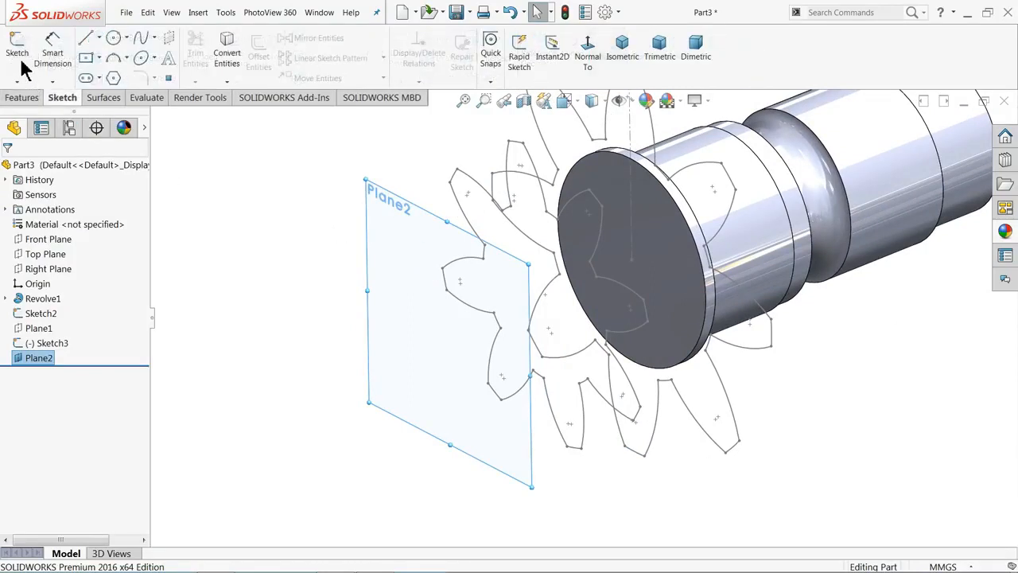
left_click(22, 63)
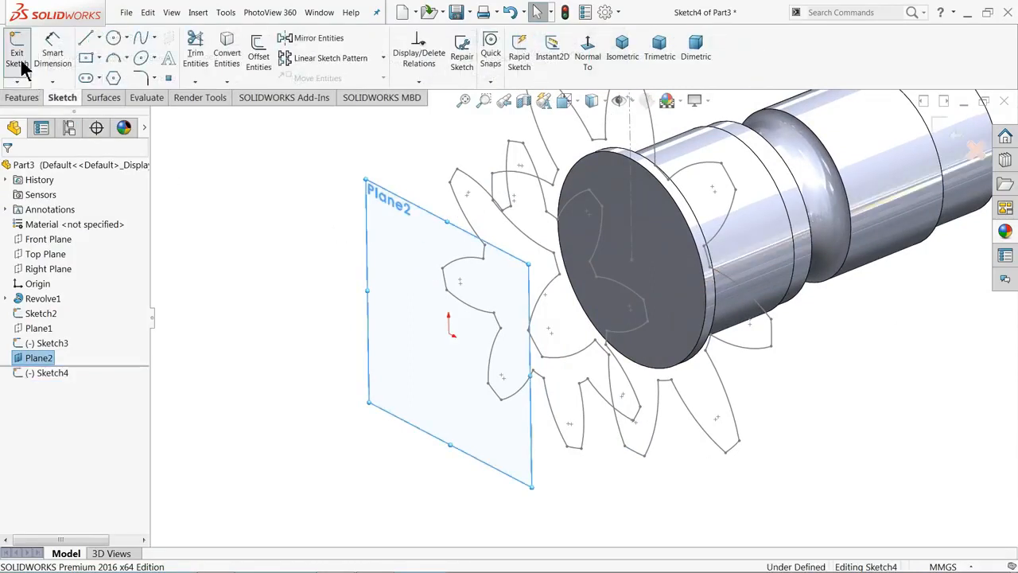
left_click(229, 52)
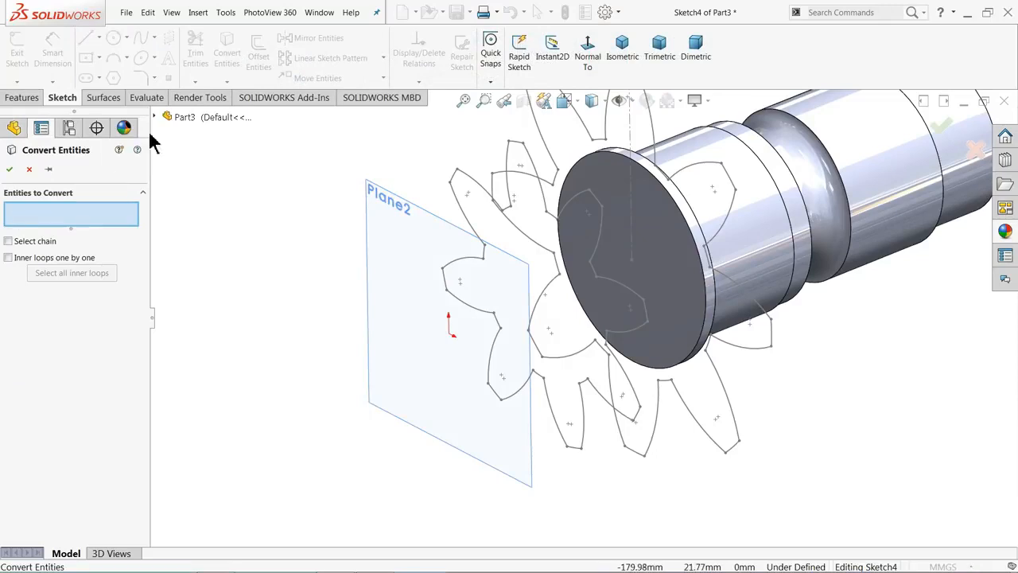
left_click(156, 118)
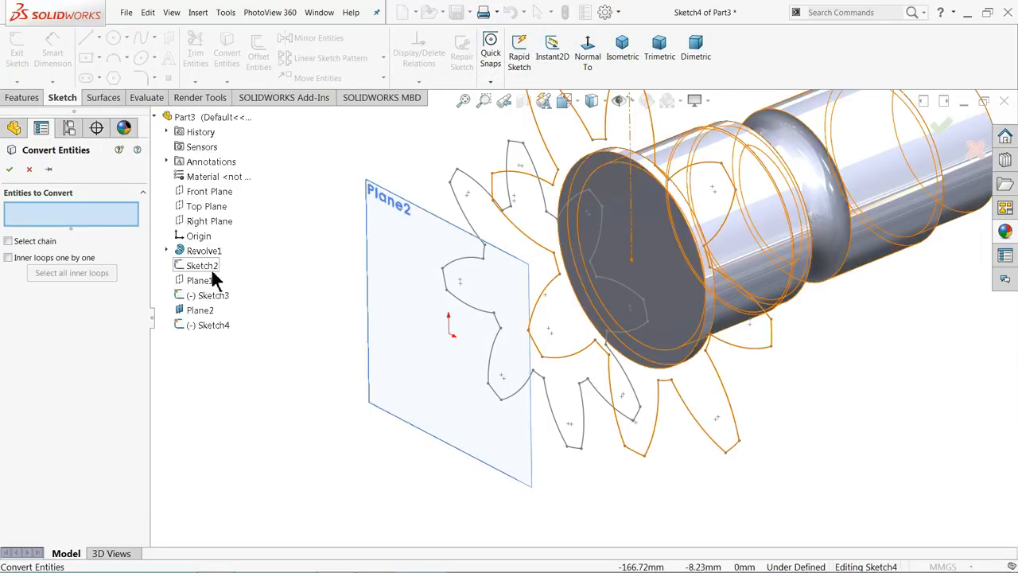
left_click(202, 265)
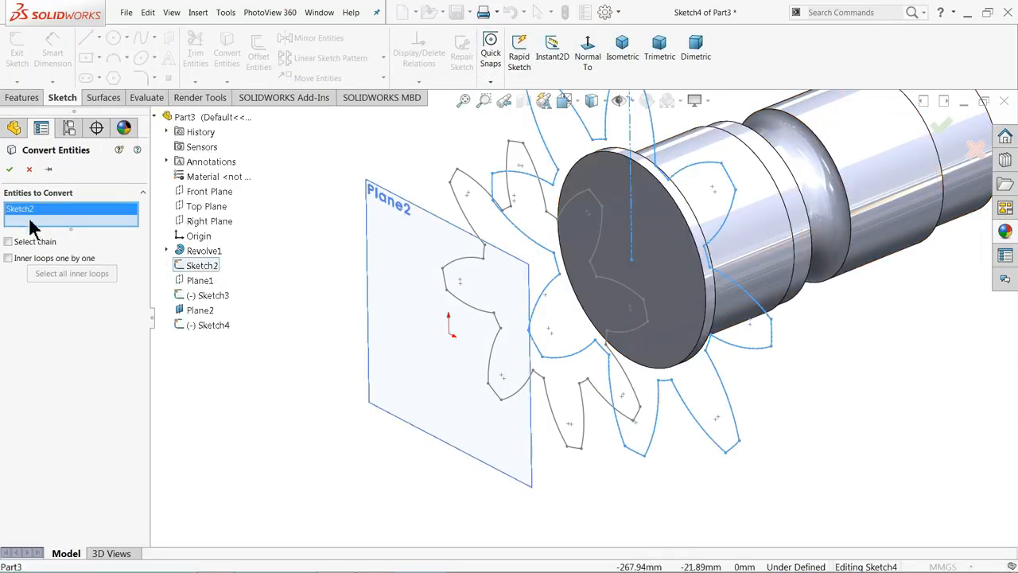
left_click(11, 170)
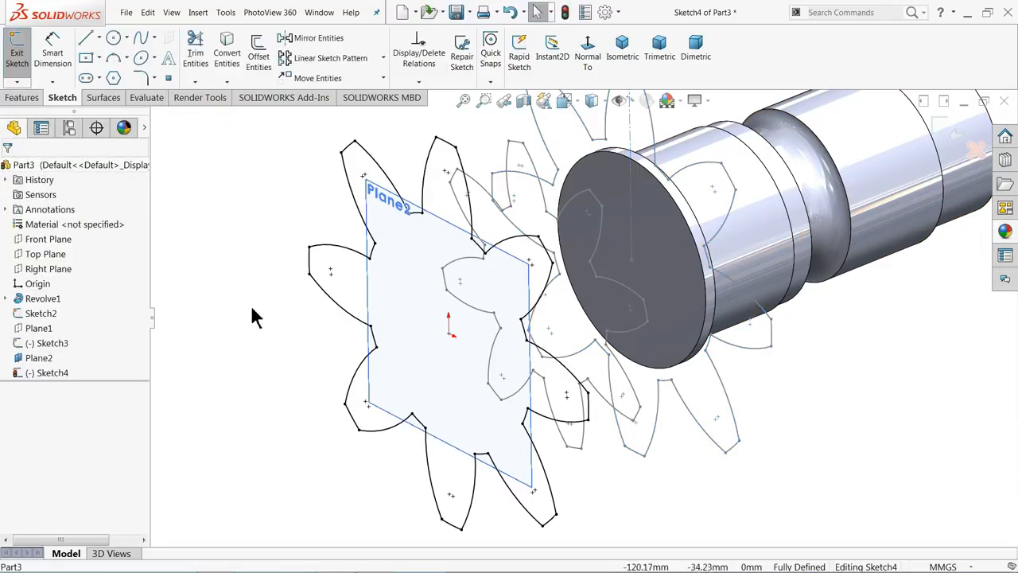
Rotate all arcs of the converted gear profile on Plane2 by -30 degrees about the sketch origin
mouse_move(504, 380)
middle_mouse_down()
mouse_move(470, 364)
mouse_move(517, 368)
mouse_move(509, 364)
middle_mouse_up()
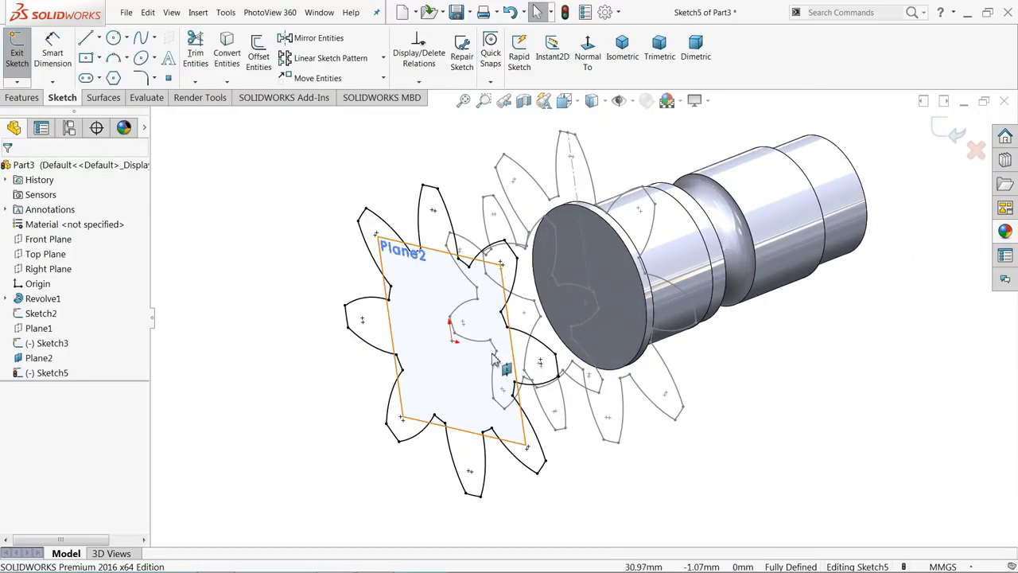
left_click(385, 79)
left_click(322, 125)
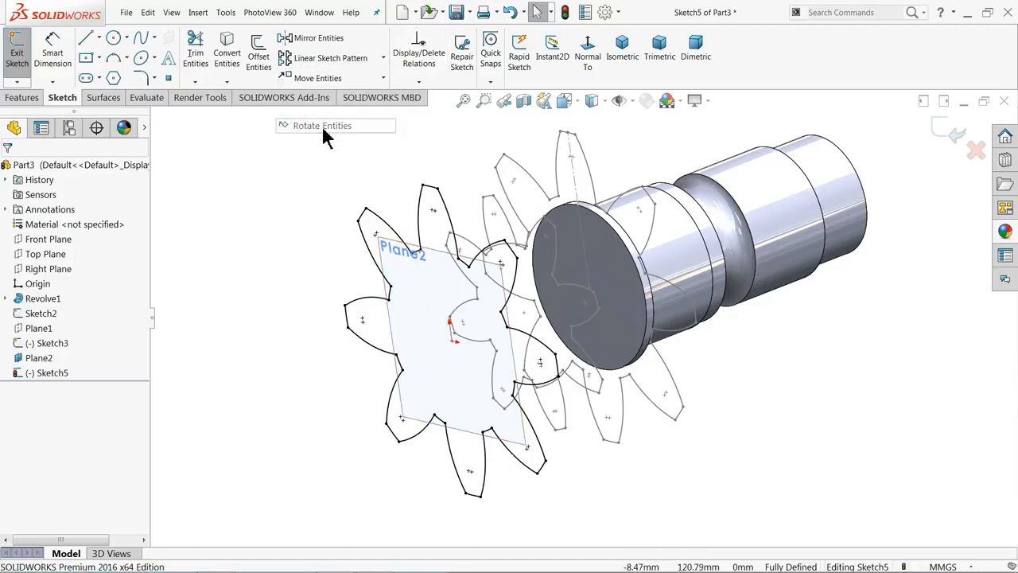
scroll(543, 329, "up", 3)
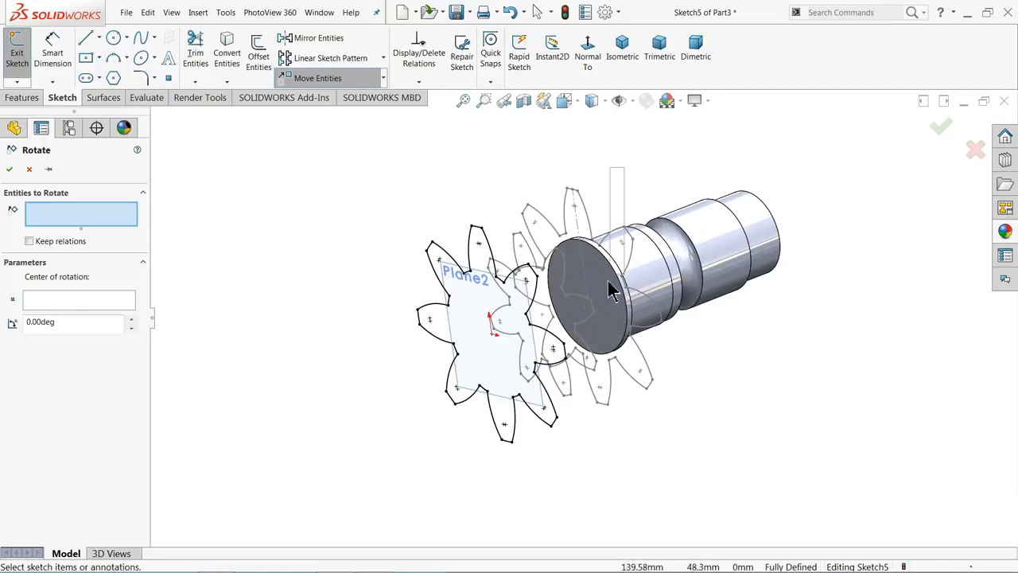
left_click_drag(608, 281, 380, 452)
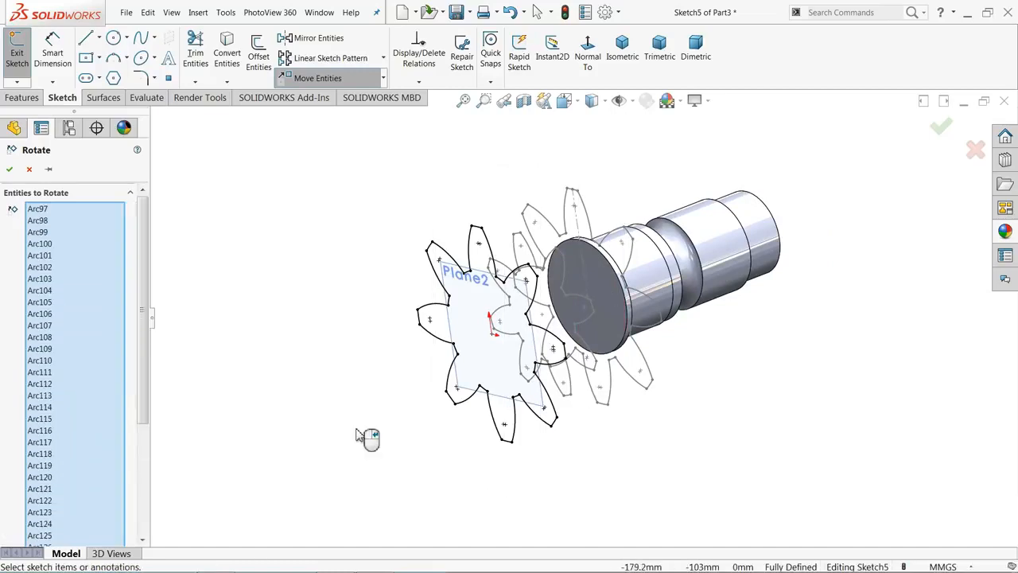
left_click_drag(146, 348, 143, 469)
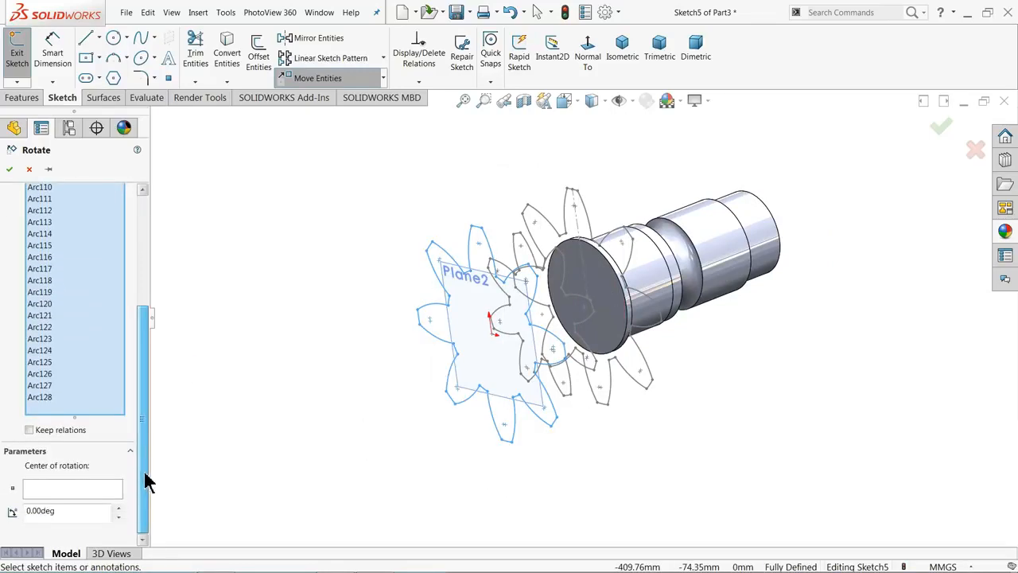
left_click(85, 484)
scroll(454, 364, "down", 4)
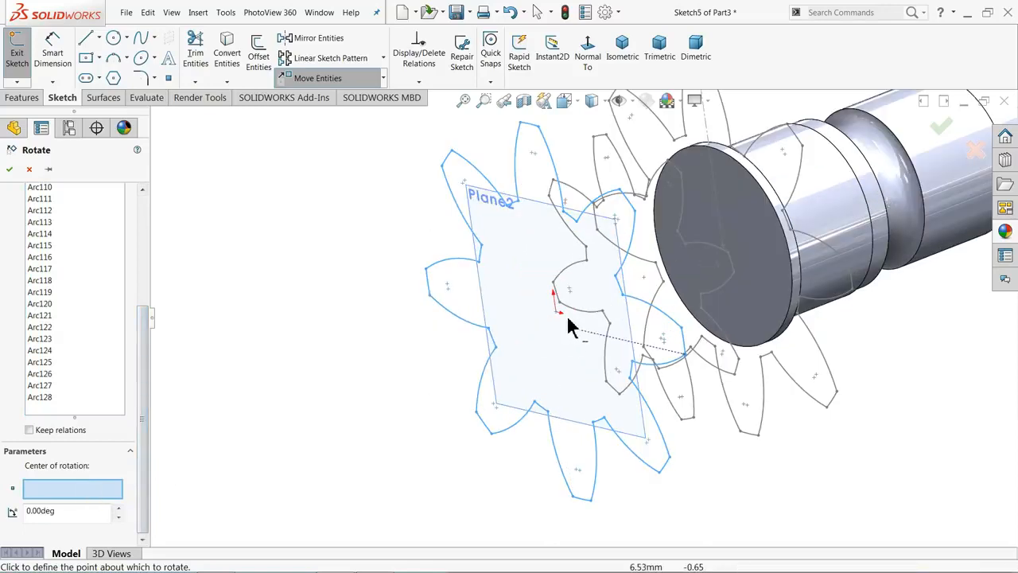
left_click(556, 313)
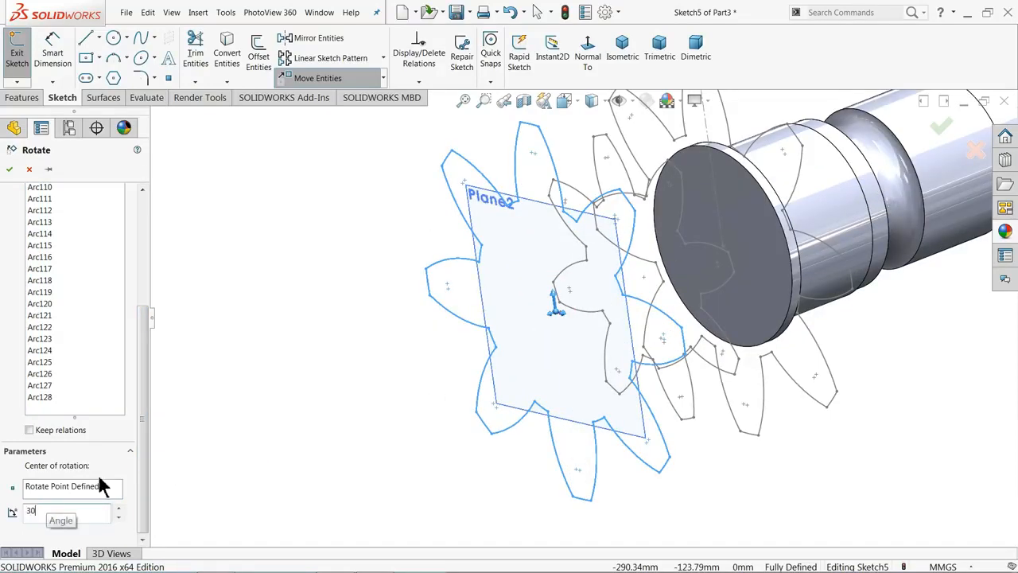
scroll(564, 149, "down", 3)
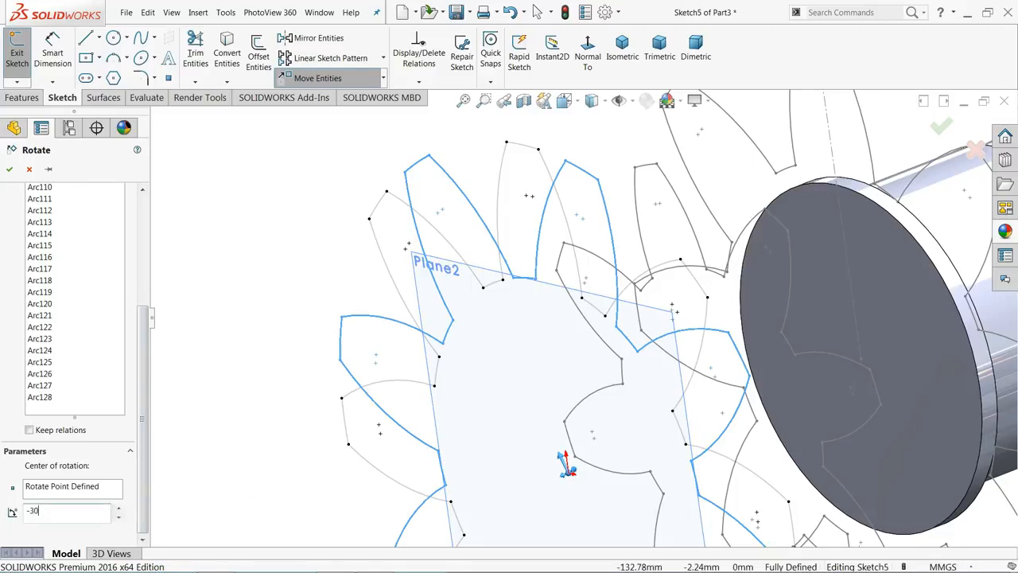
key("Return")
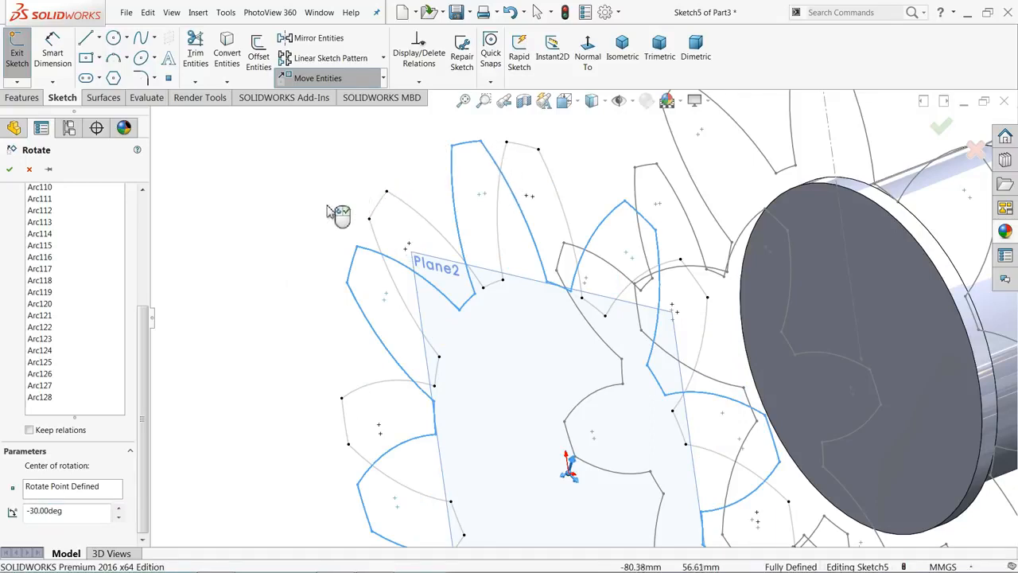
left_click(11, 169)
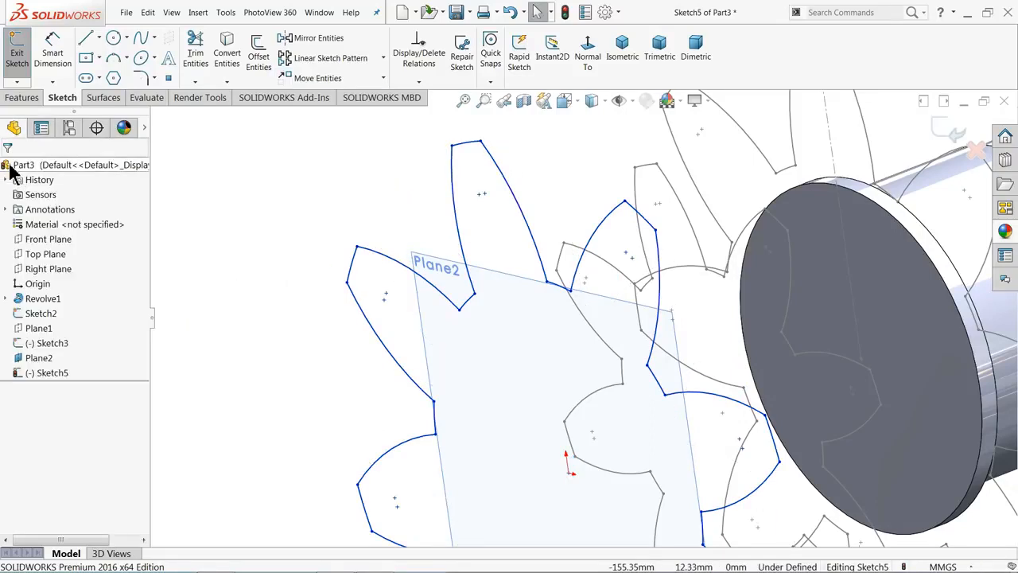
Scale all arcs of the rotated gear profile on Plane2 by a factor of 0.5 about the sketch origin, without copying
scroll(511, 289, "up", 5)
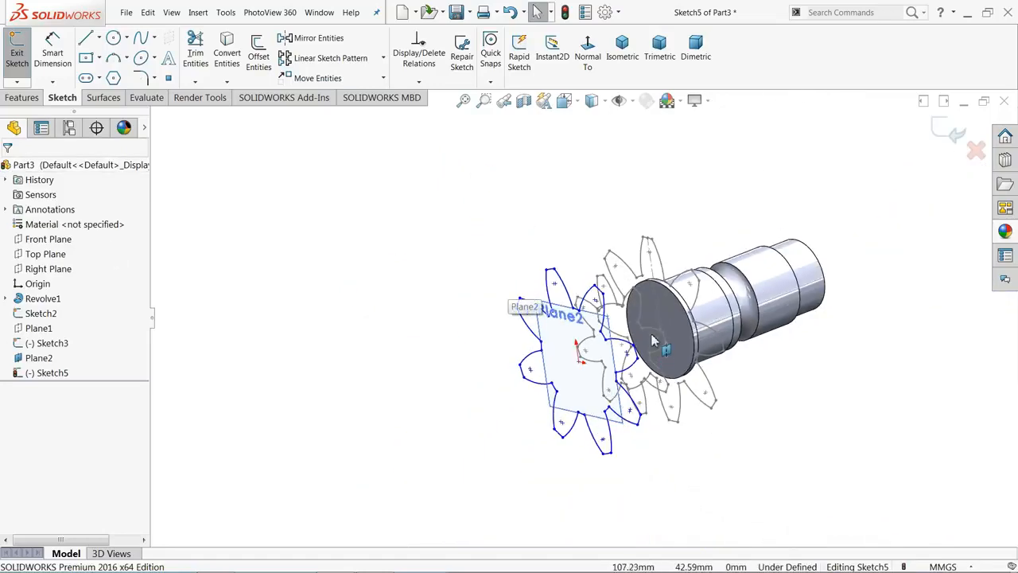
mouse_move(652, 340)
middle_mouse_down()
mouse_move(720, 334)
mouse_move(661, 360)
mouse_move(632, 422)
middle_mouse_up()
scroll(629, 429, "down", 3)
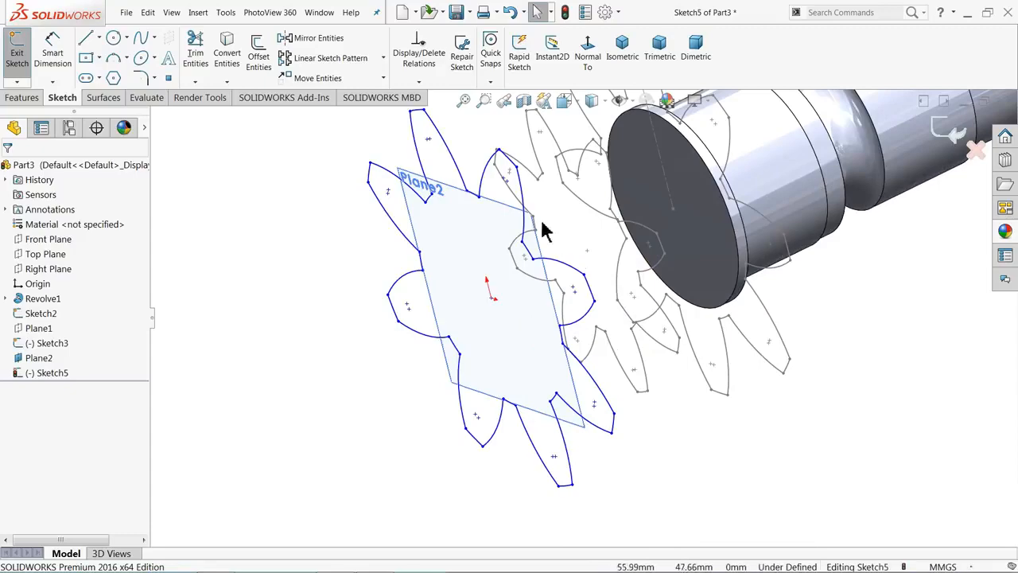
middle_click_drag(586, 239, 465, 153)
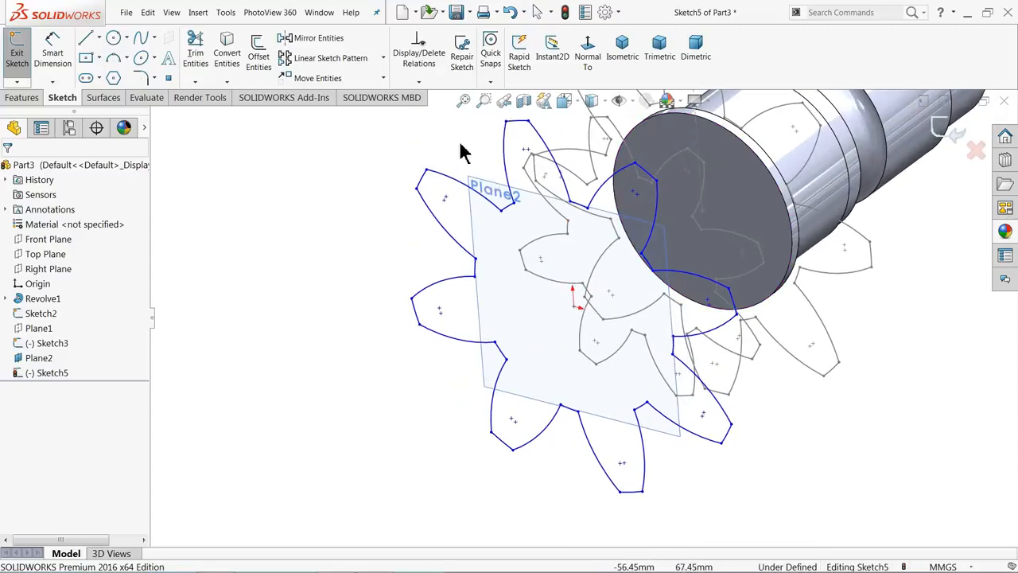
left_click(383, 78)
left_click(313, 140)
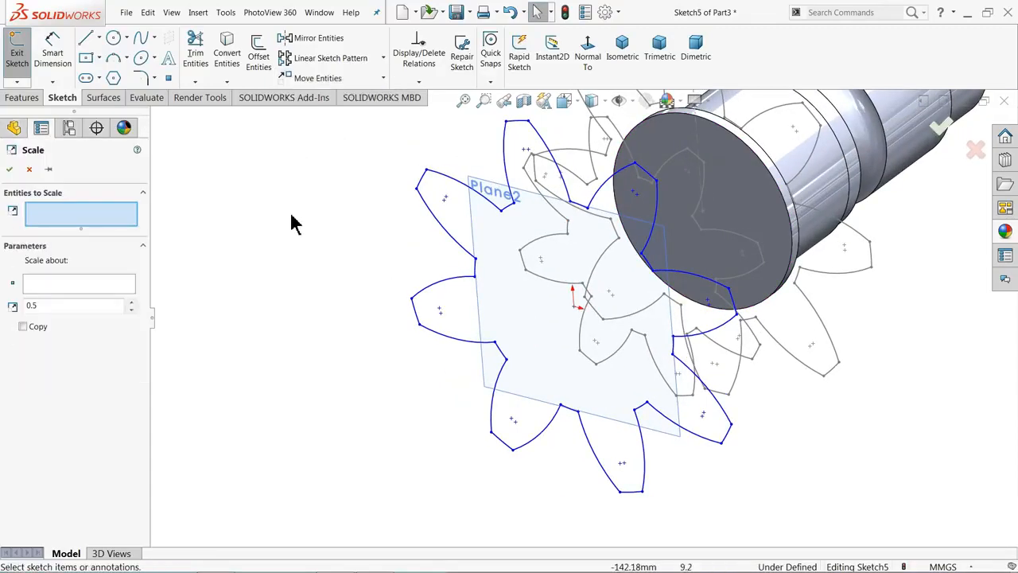
key("ctrl+shift+z")
left_click_drag(416, 125, 769, 471)
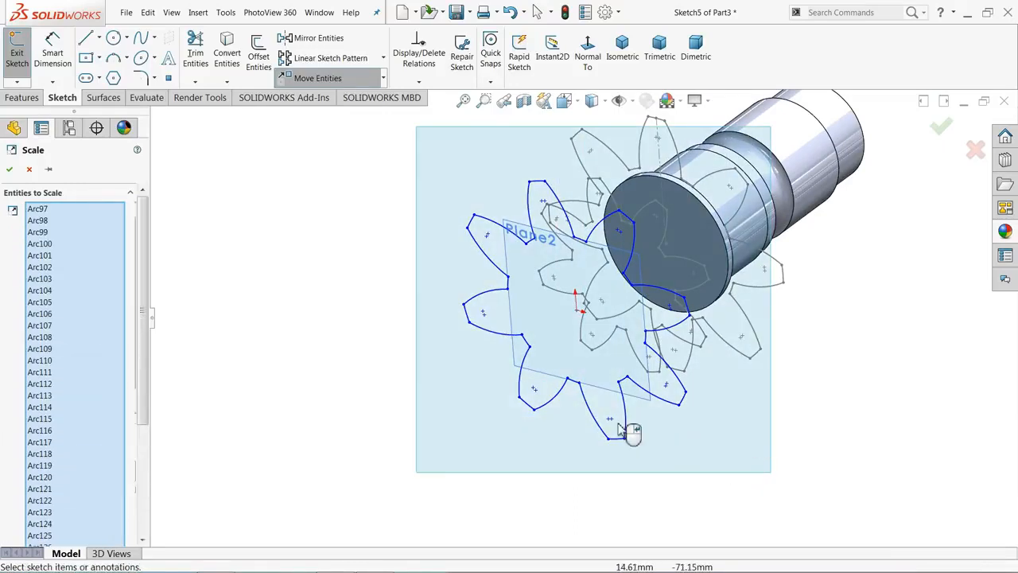
left_click_drag(145, 295, 143, 425)
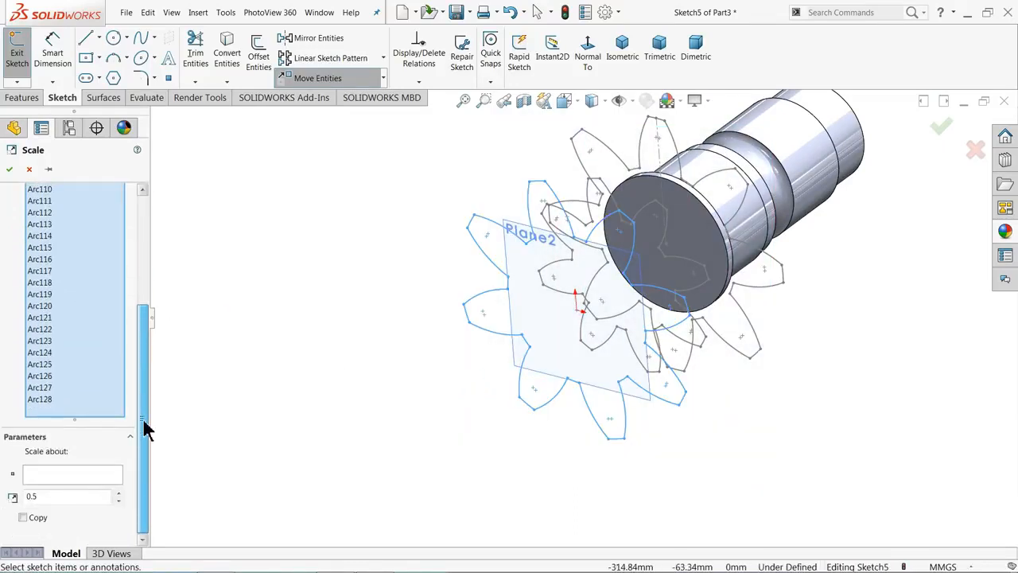
left_click(94, 477)
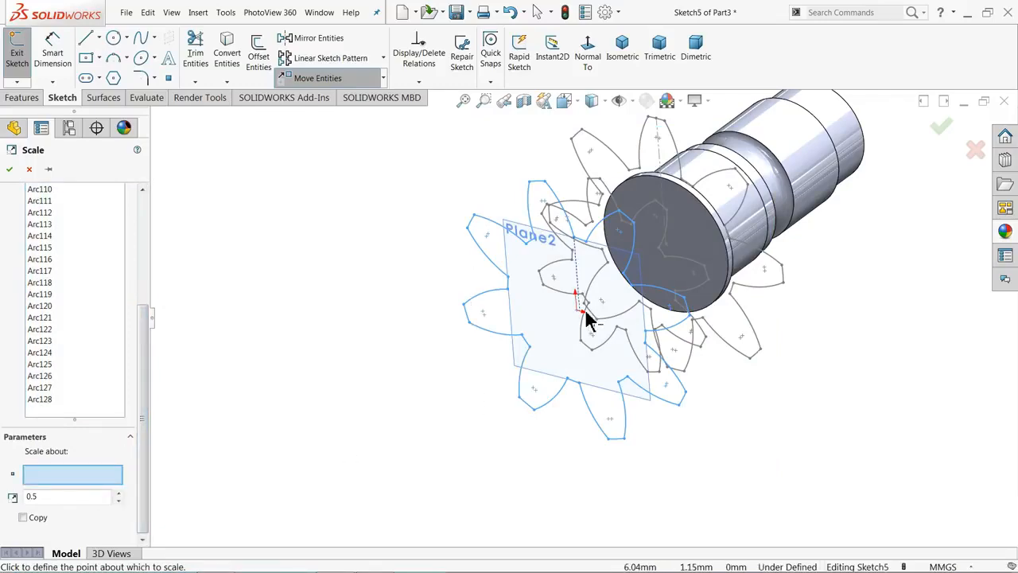
scroll(586, 318, "down", 5)
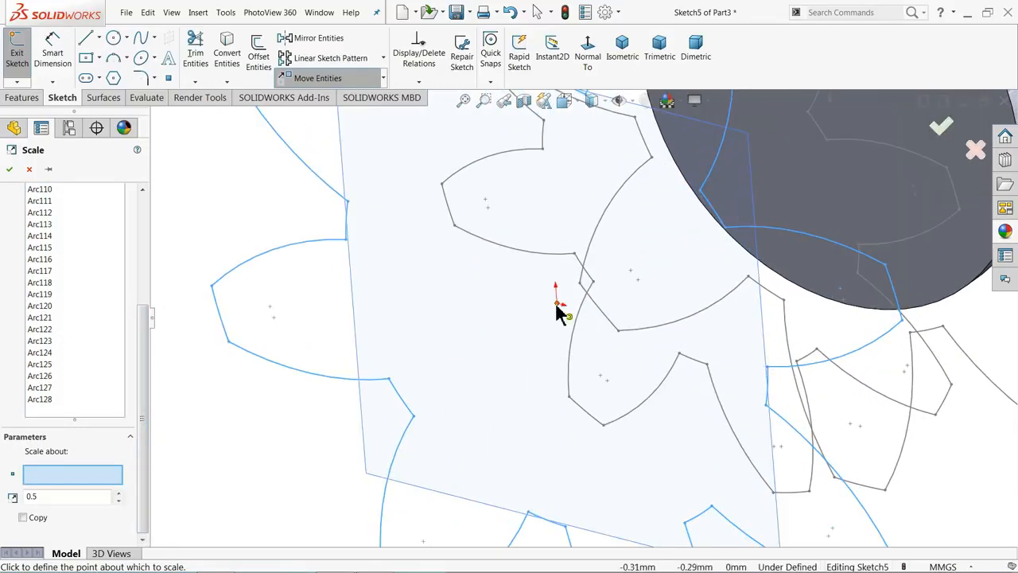
left_click(556, 305)
scroll(565, 310, "up", 5)
middle_click_drag(408, 329, 359, 332)
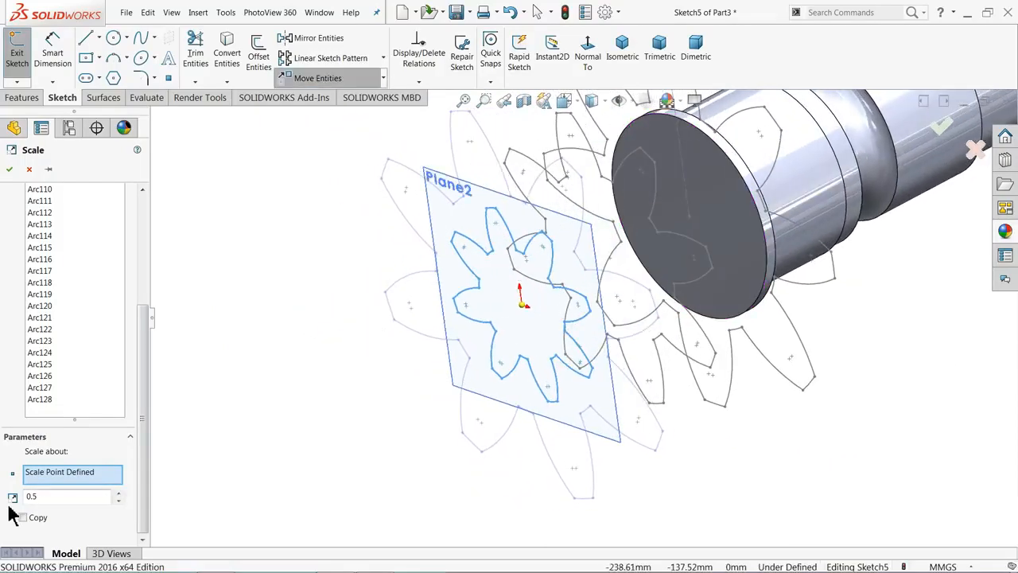
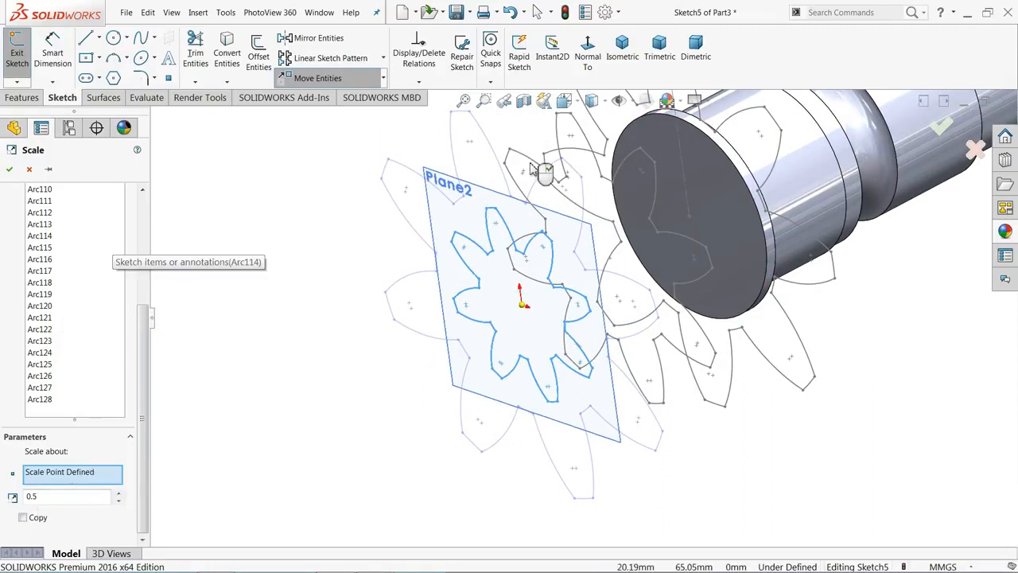
middle_click_drag(606, 237, 691, 190)
scroll(694, 191, "down", 3)
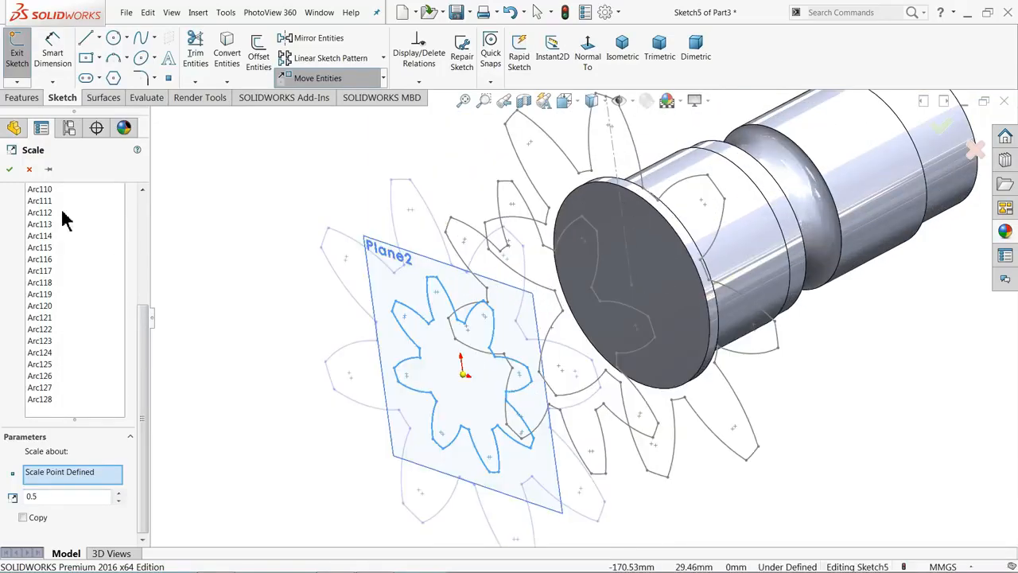
left_click(9, 172)
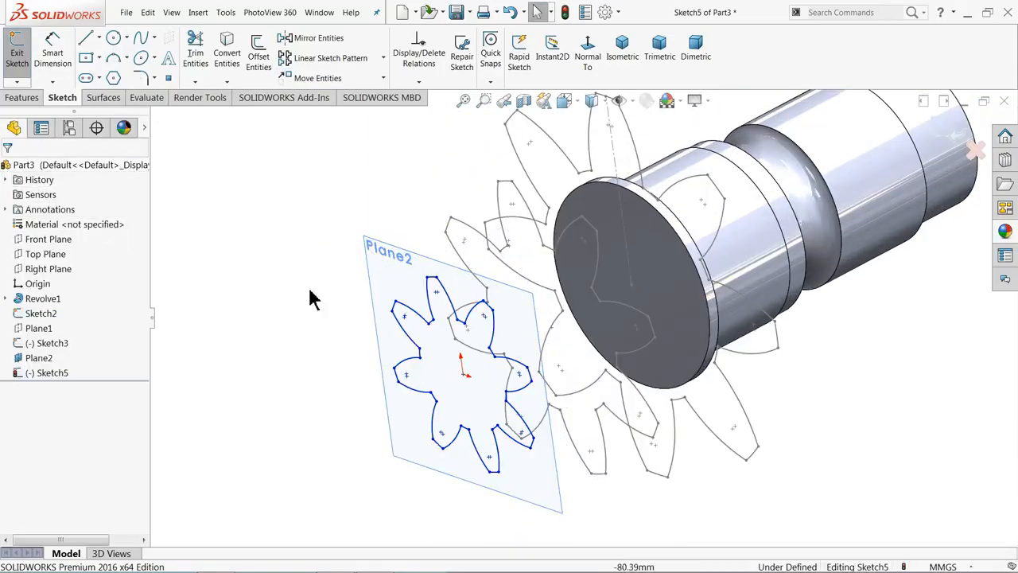
Finish editing the scaled gear profile sketch, Sketch5, and hide Plane2
left_click(408, 253)
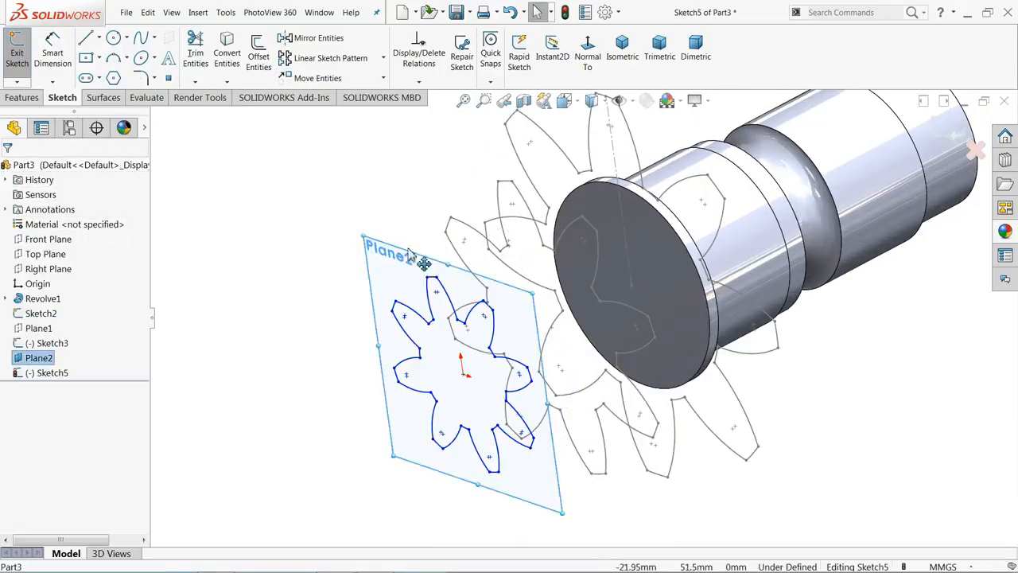
left_click(397, 188)
left_click(954, 132)
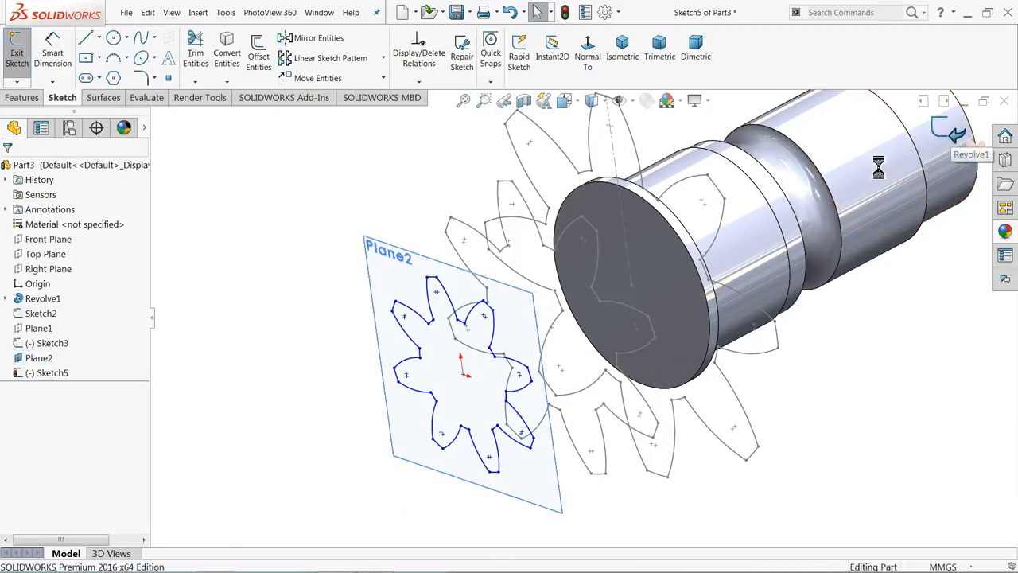
left_click(298, 181)
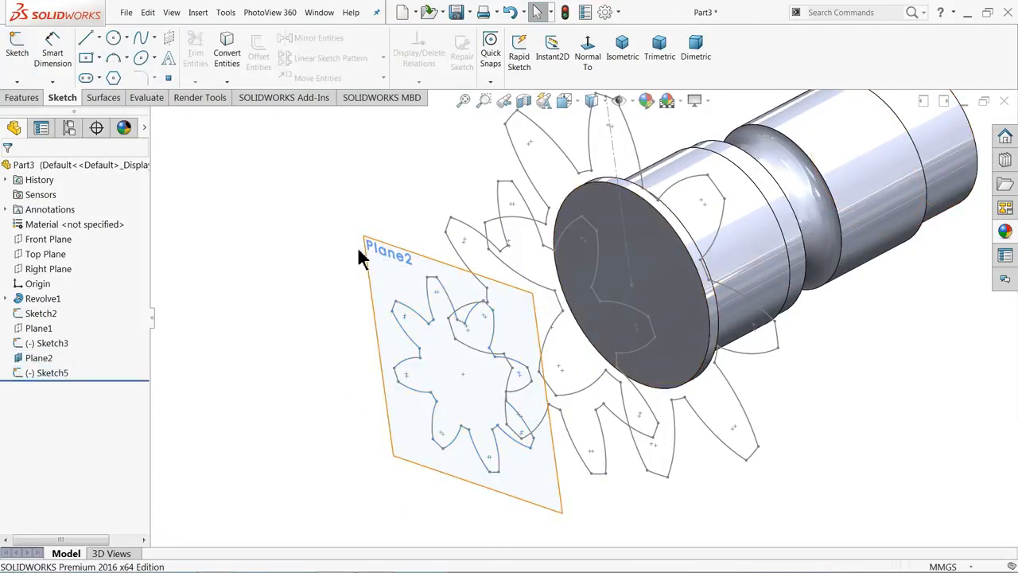
left_click(393, 257)
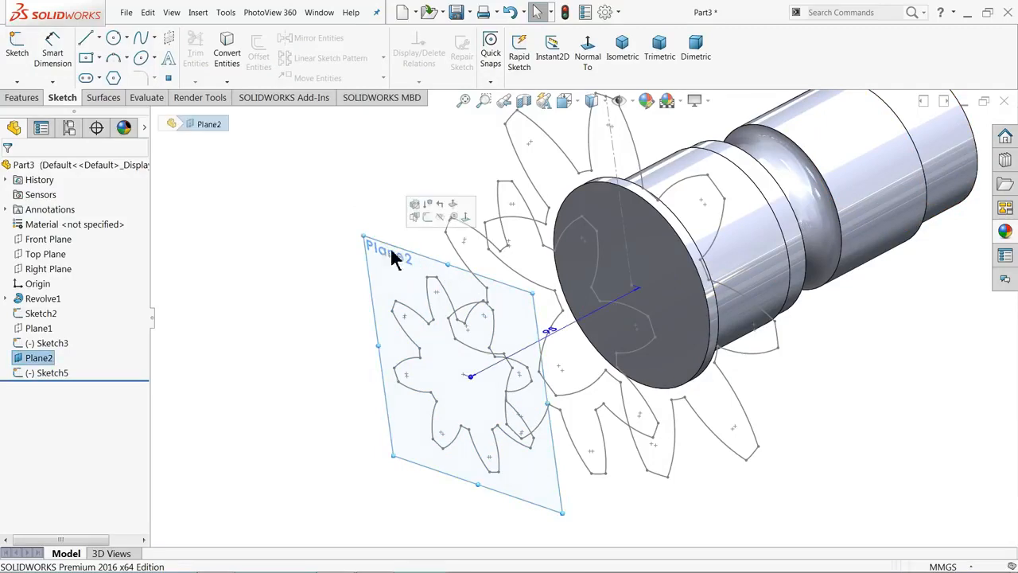
left_click(444, 218)
Examine how the three gear profiles line up with the shaft's flat end face, from the front and at an angle
scroll(443, 240, "up", 3)
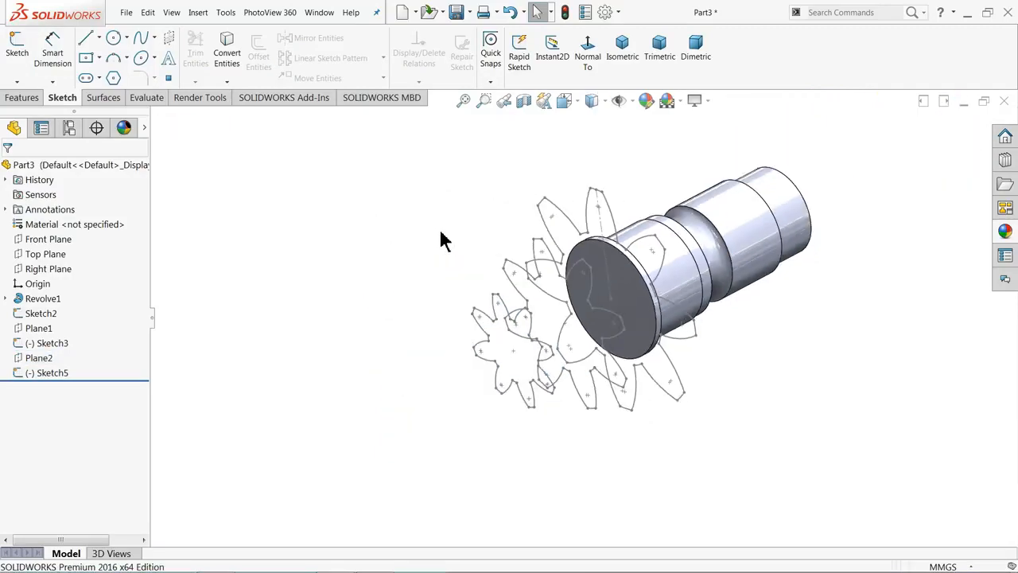
middle_click_drag(563, 249, 617, 179)
left_click(671, 273)
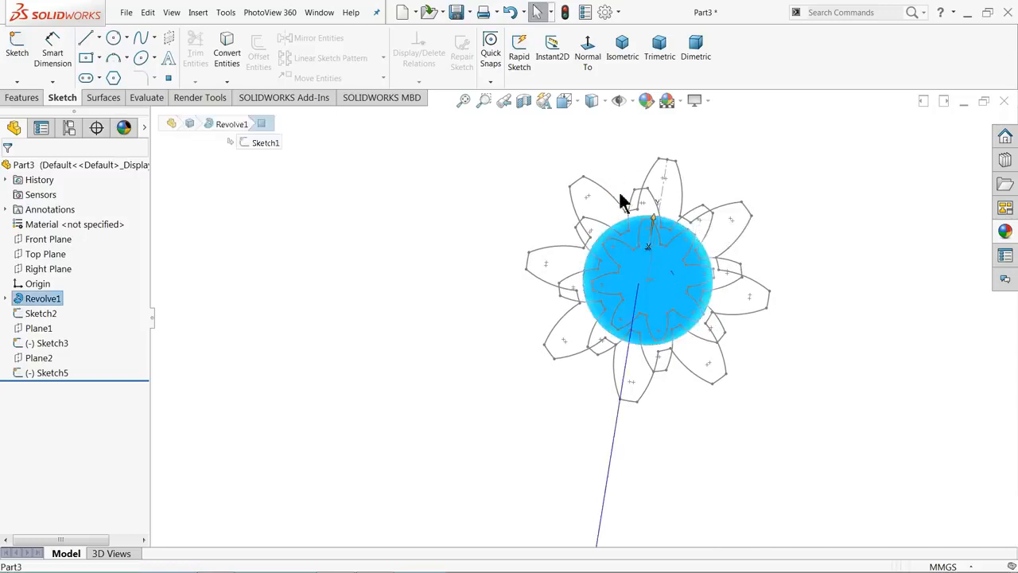
left_click(591, 66)
scroll(690, 261, "down", 2)
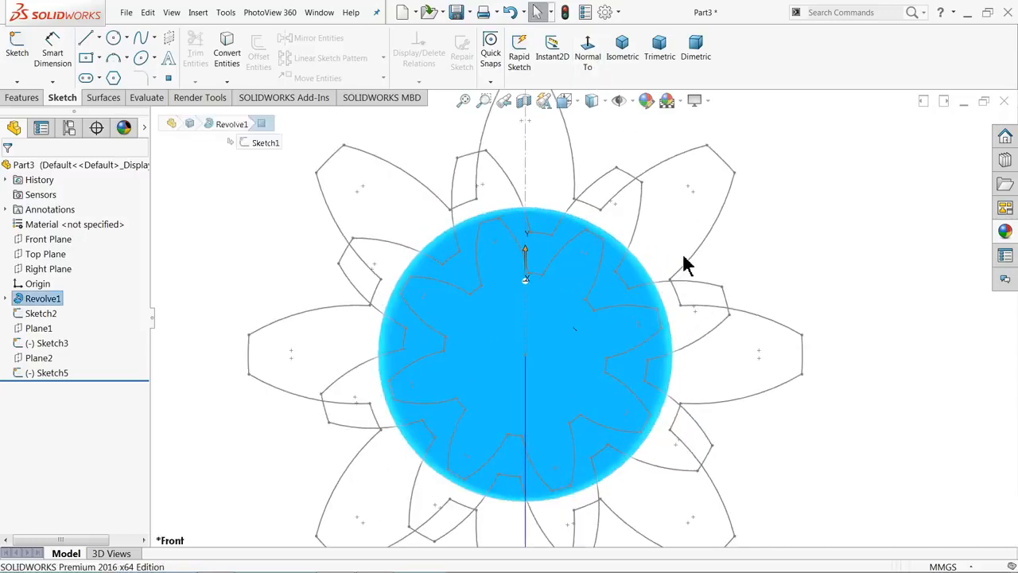
mouse_move(506, 179)
middle_mouse_down()
mouse_move(470, 233)
mouse_move(486, 268)
mouse_move(479, 261)
mouse_move(481, 295)
mouse_move(416, 320)
mouse_move(477, 383)
mouse_move(495, 386)
mouse_move(485, 302)
mouse_move(461, 307)
mouse_move(455, 280)
mouse_move(537, 234)
mouse_move(501, 229)
middle_mouse_up()
scroll(486, 295, "up", 2)
scroll(520, 221, "down", 4)
scroll(501, 228, "down", 2)
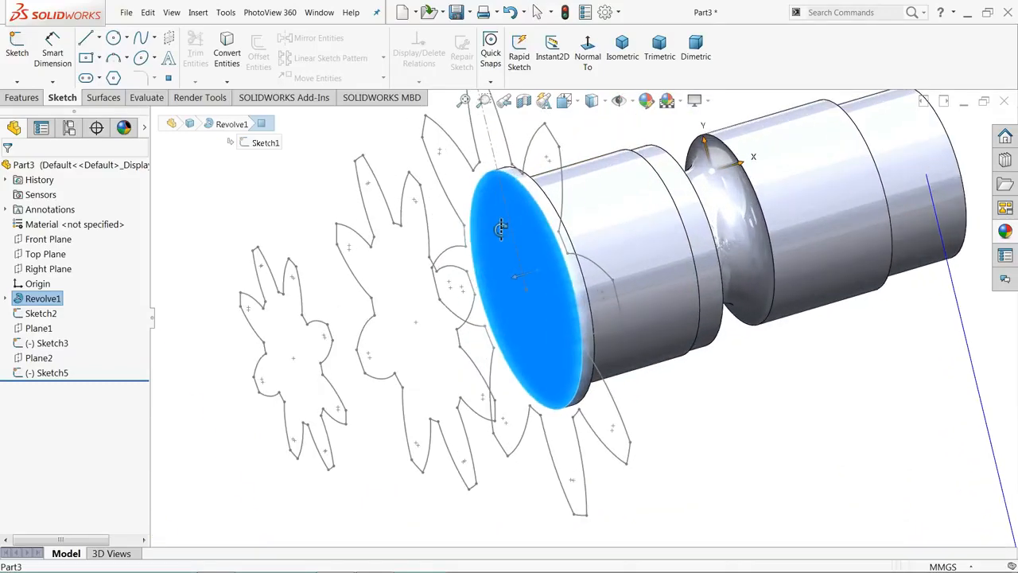
Loft a solid boss through Sketch2, Sketch3 and Sketch5 at matching tooth tips, with the end face removed from the profiles
left_click(17, 99)
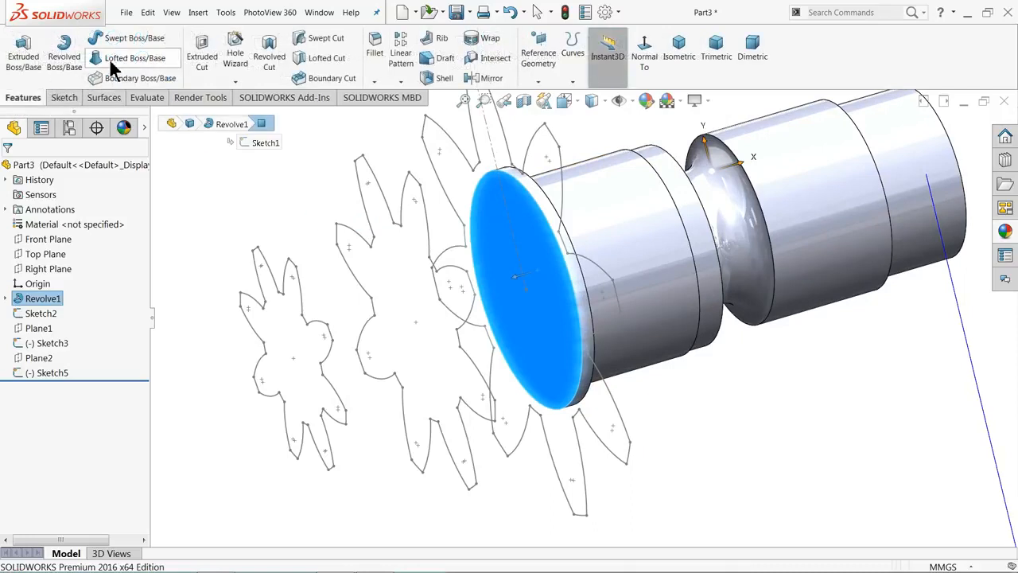
left_click(133, 59)
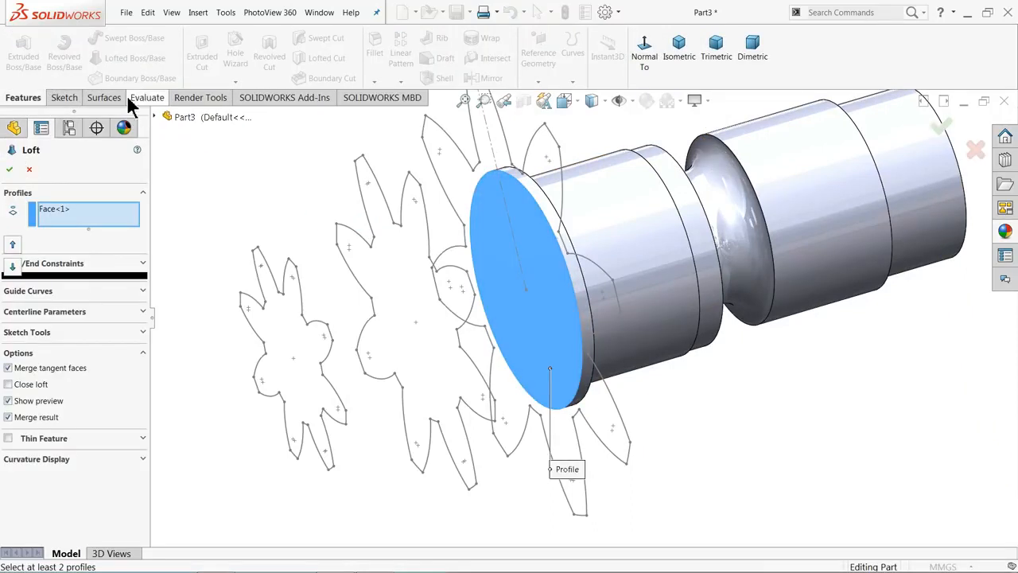
right_click(82, 224)
left_click(102, 227)
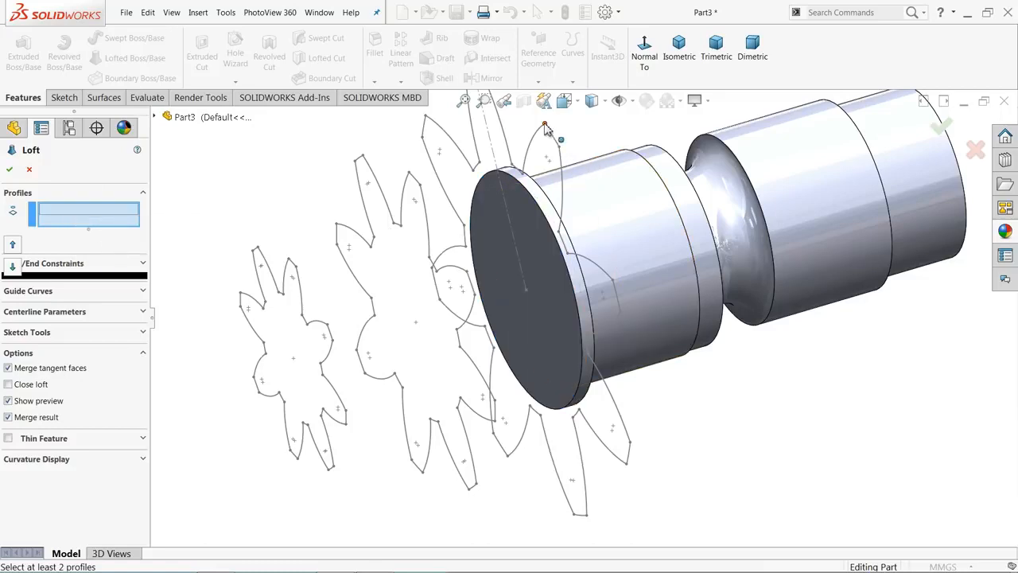
left_click(546, 129)
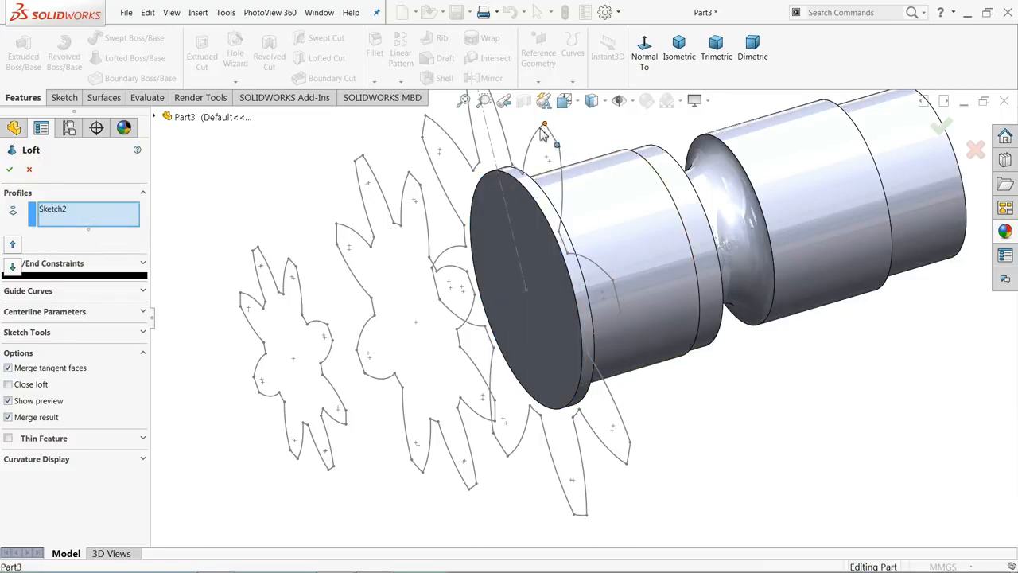
left_click(412, 178)
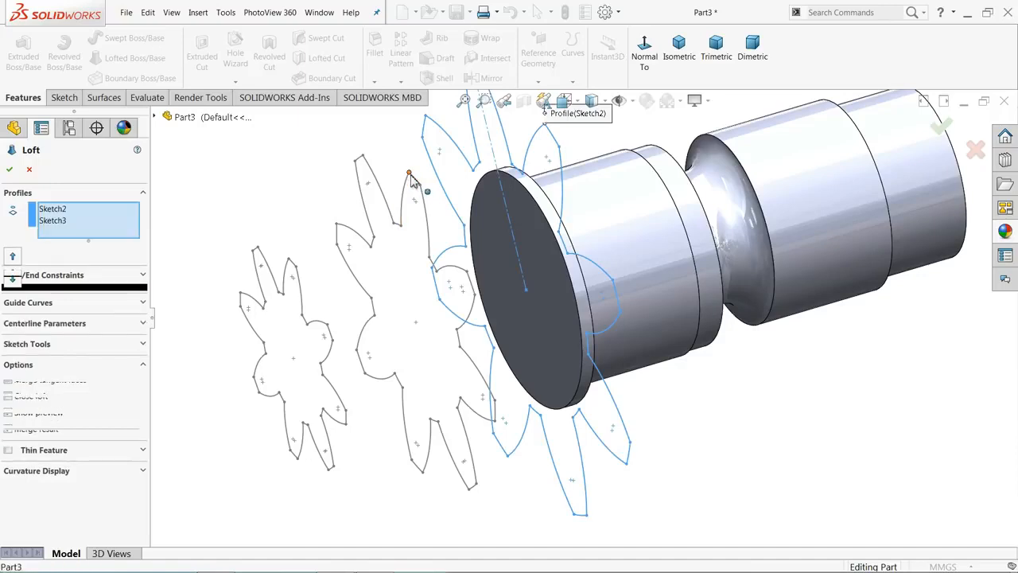
left_click(290, 262)
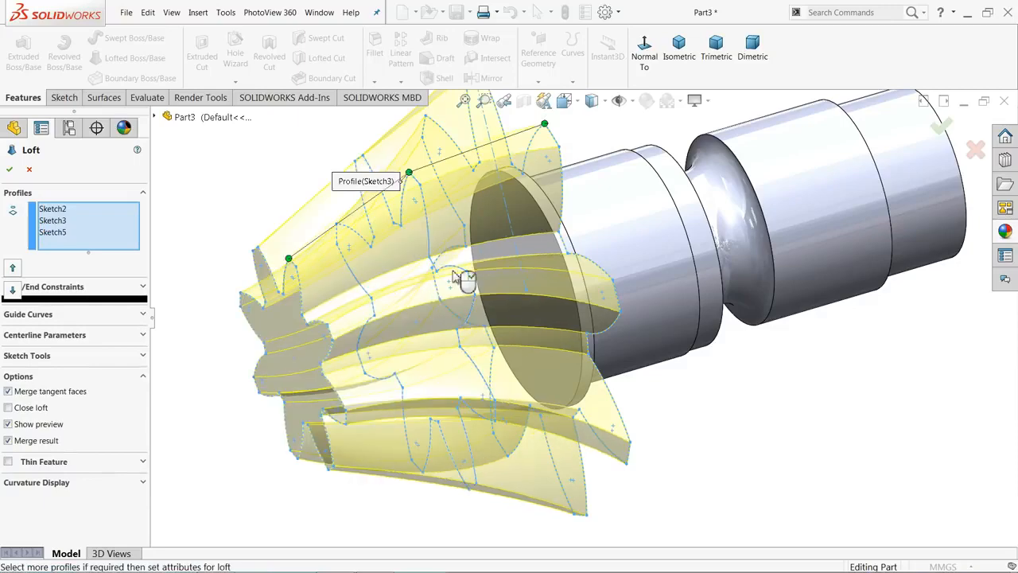
mouse_move(461, 279)
middle_mouse_down()
mouse_move(297, 256)
mouse_move(326, 255)
mouse_move(397, 290)
mouse_move(416, 231)
mouse_move(357, 275)
mouse_move(342, 271)
mouse_move(326, 153)
mouse_move(325, 200)
middle_mouse_up()
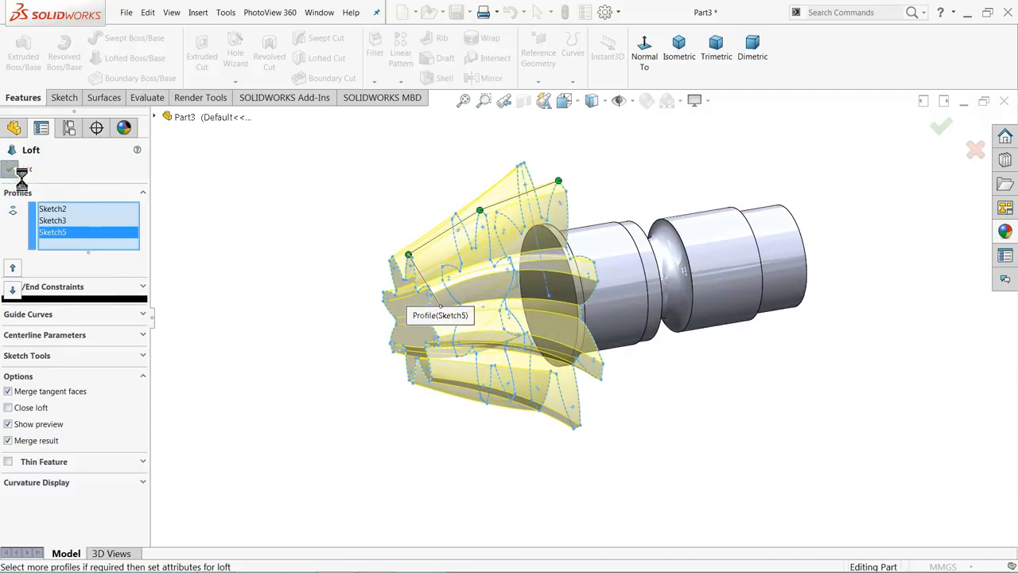
left_click(276, 264)
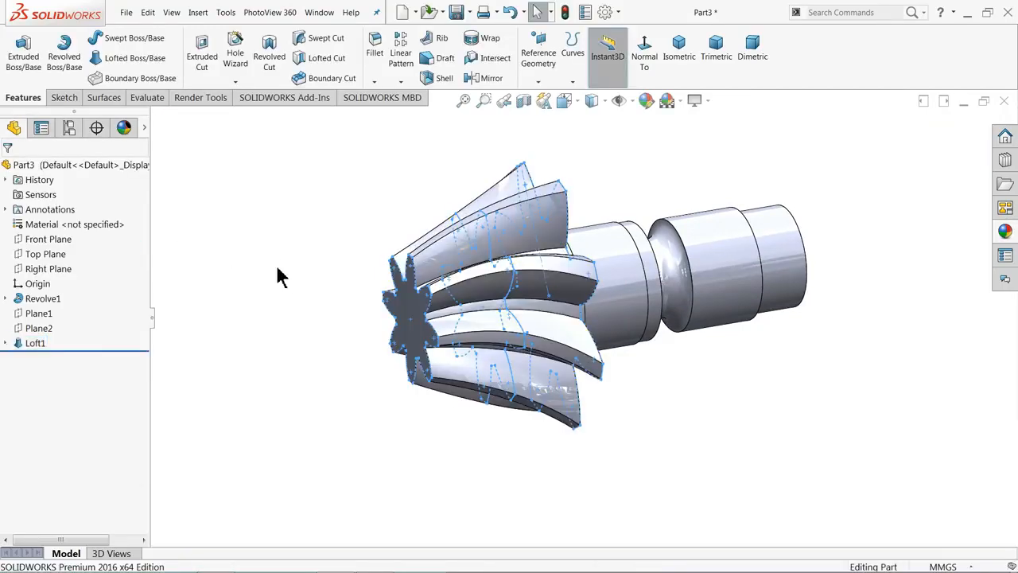
Show the shaft's profile sketch, Sketch1 under Revolve1, and hide it again
scroll(551, 293, "down", 1)
middle_click_drag(552, 299, 536, 211)
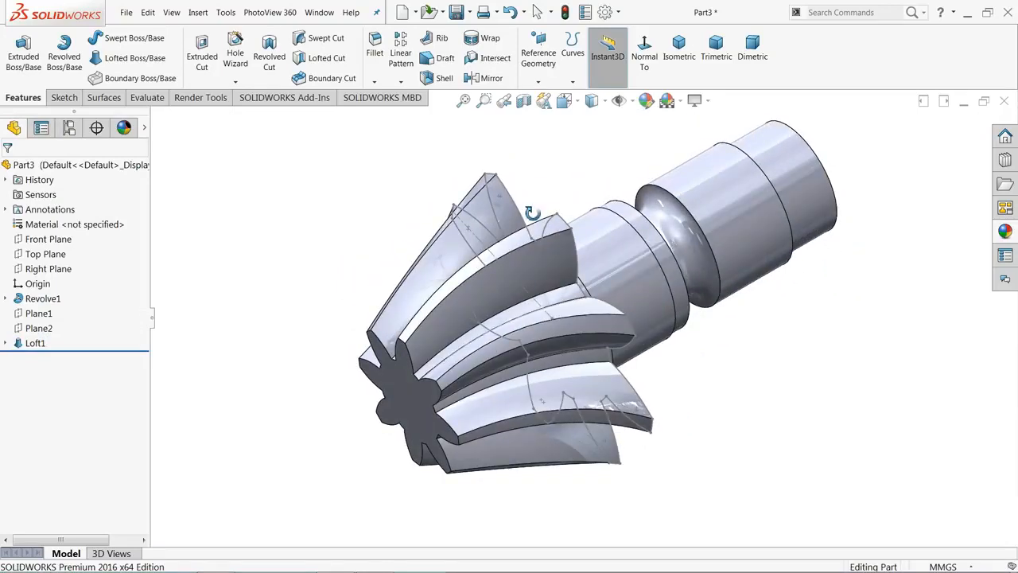
left_click(6, 299)
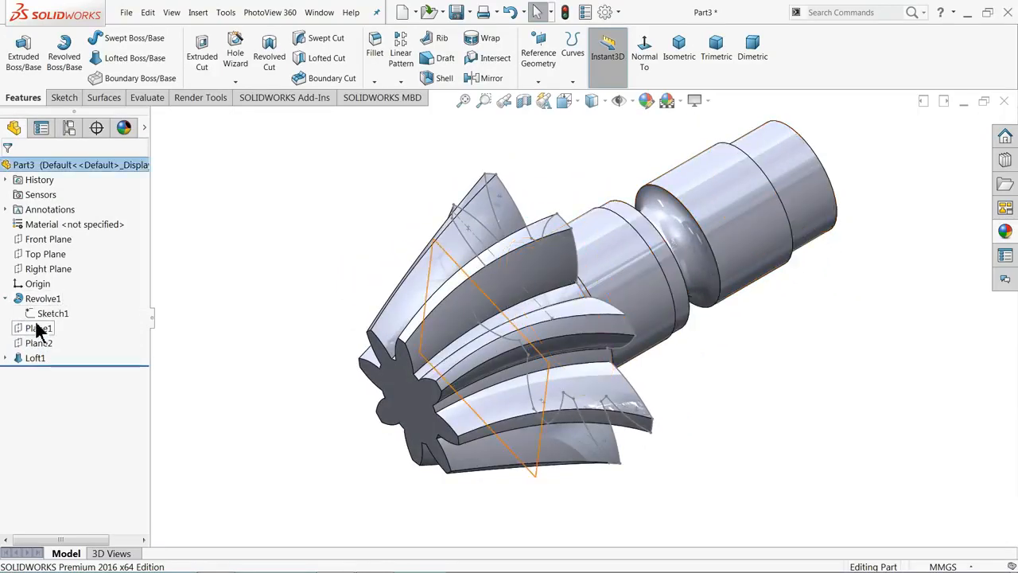
left_click(43, 313)
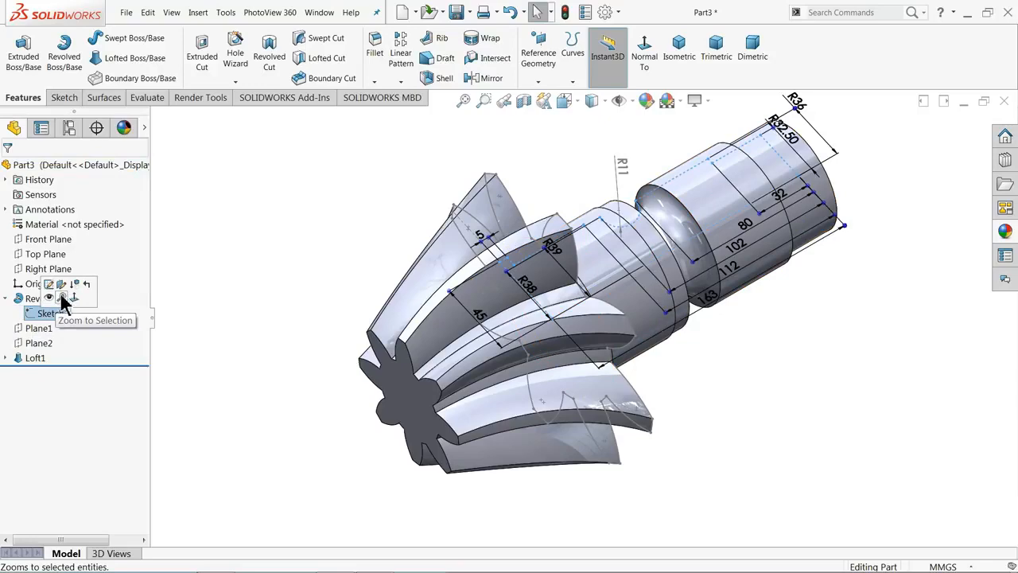
left_click(278, 272)
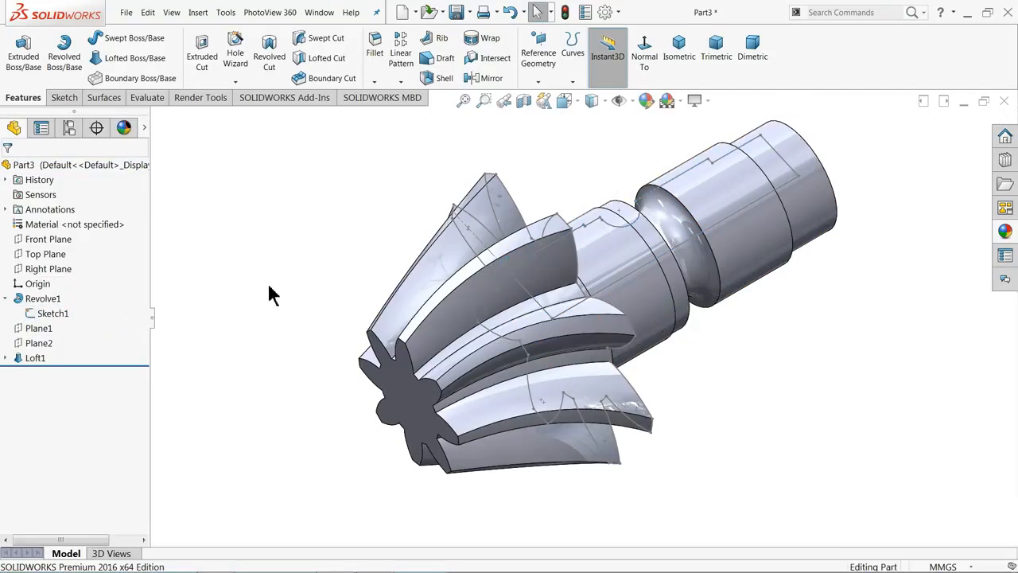
mouse_move(278, 302)
middle_mouse_down()
mouse_move(227, 284)
mouse_move(275, 278)
middle_mouse_up()
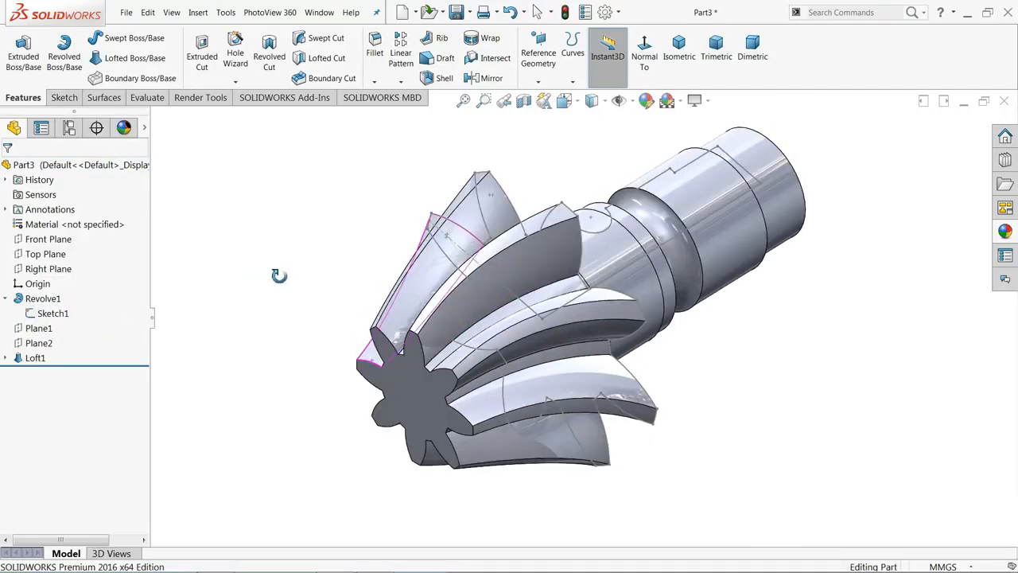
left_click(33, 317)
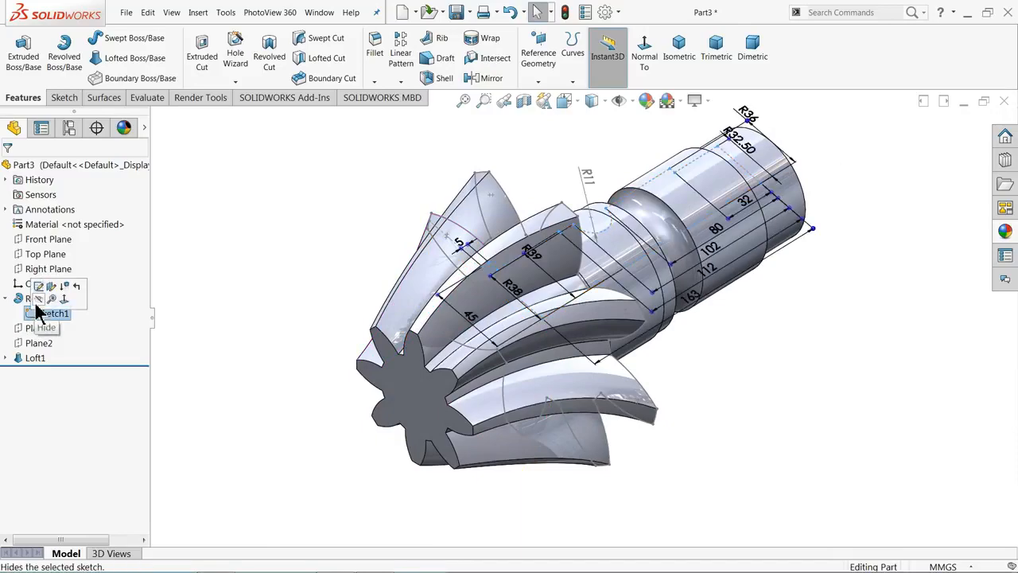
left_click(39, 298)
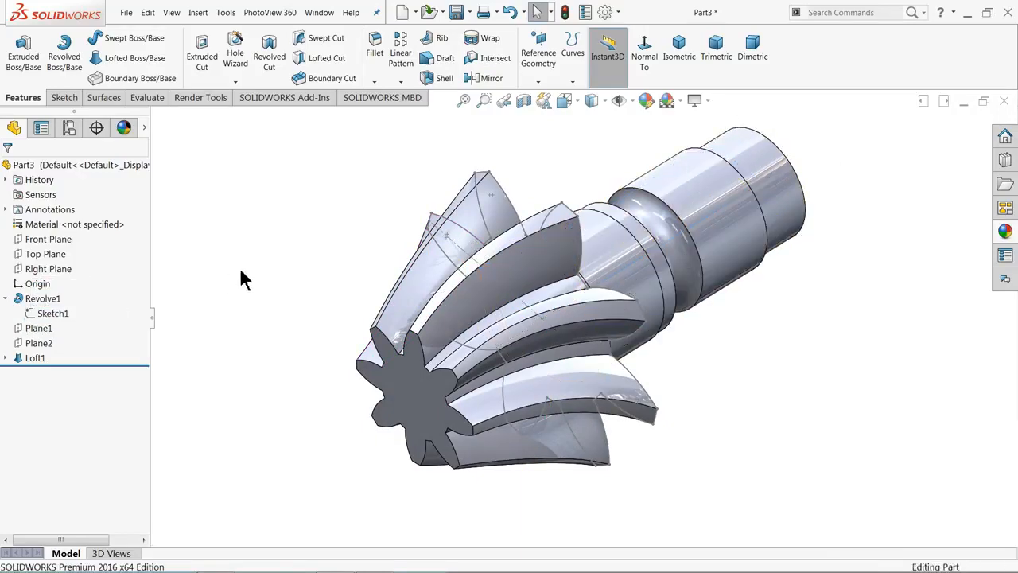
Rebuild the part and hide the end-face gear profile, Sketch2, under Loft1
middle_click_drag(235, 278, 250, 284)
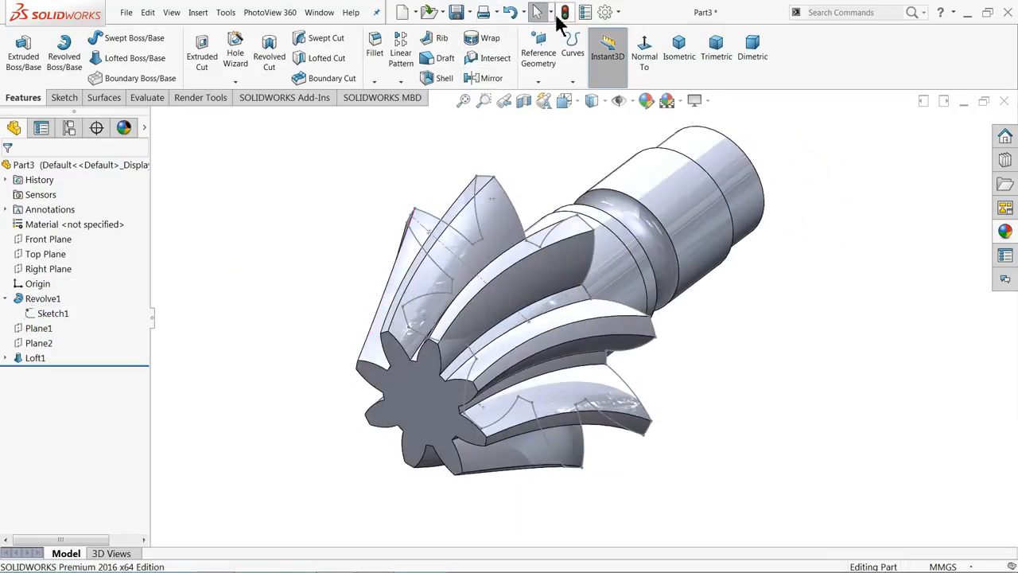
left_click(563, 13)
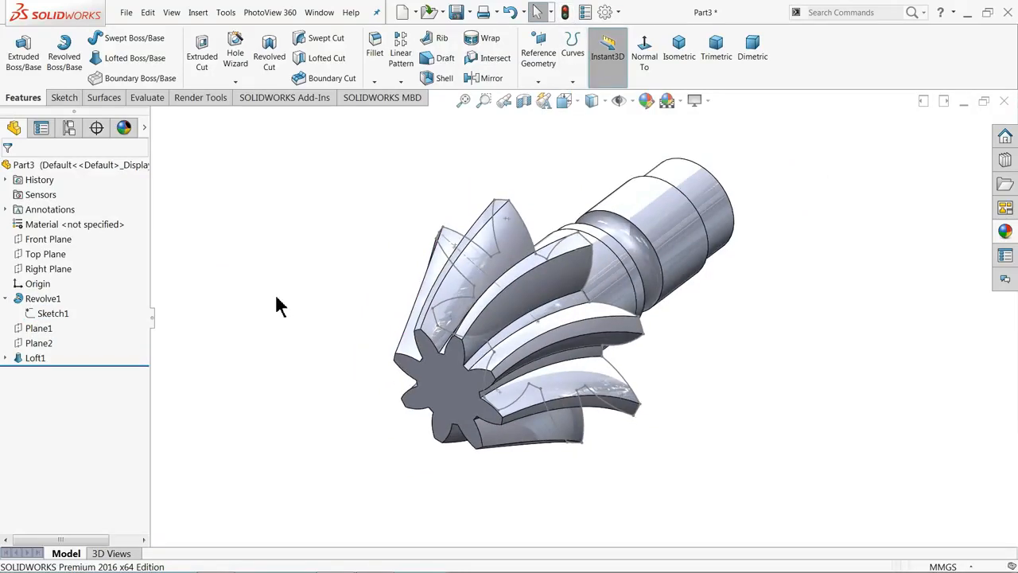
left_click(4, 299)
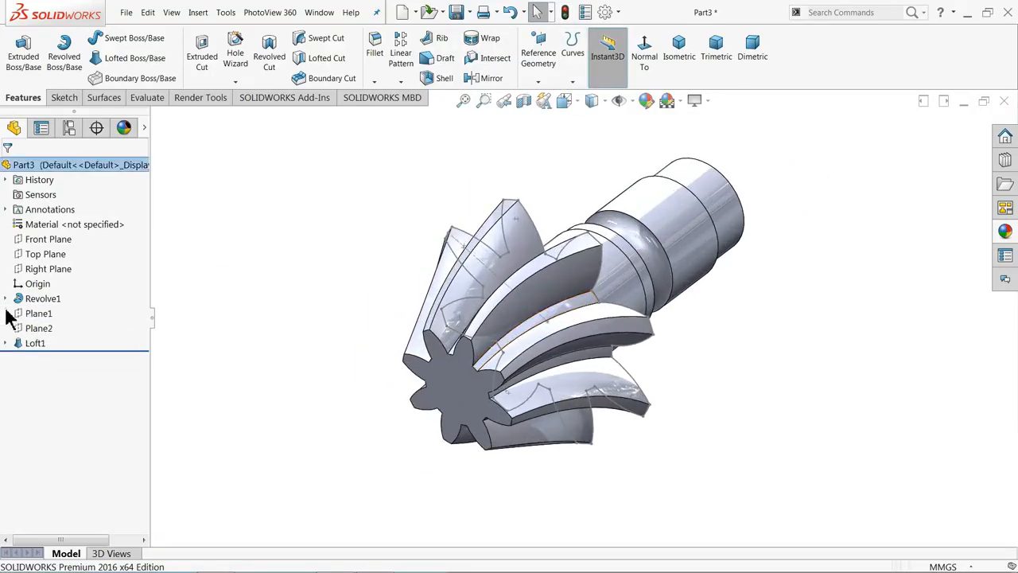
left_click(5, 343)
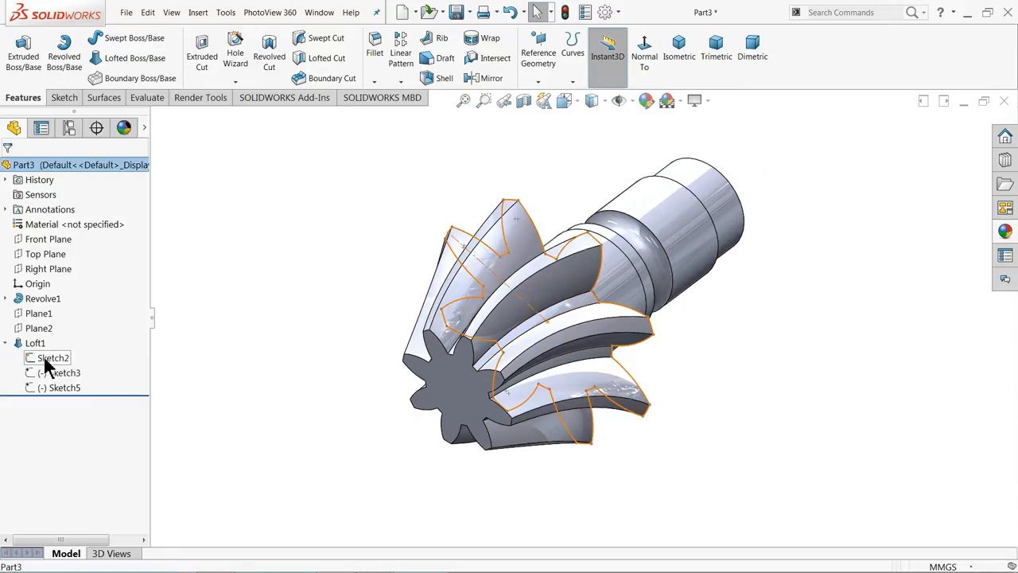
left_click(44, 359)
left_click(53, 341)
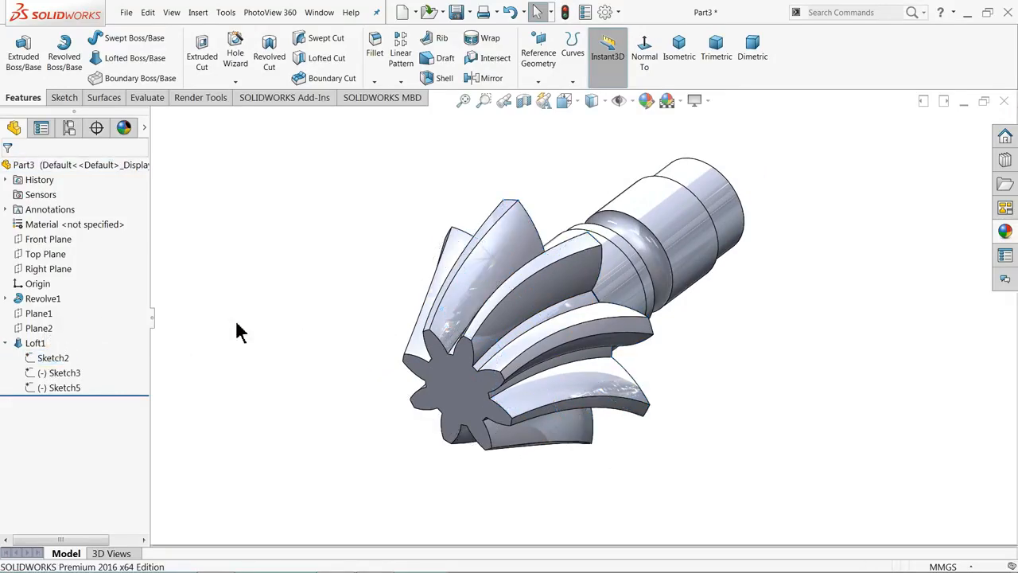
Apply the polished steel metal appearance to the whole part
mouse_move(309, 287)
middle_mouse_down()
mouse_move(266, 243)
mouse_move(219, 220)
mouse_move(308, 196)
middle_mouse_up()
scroll(603, 303, "down", 2)
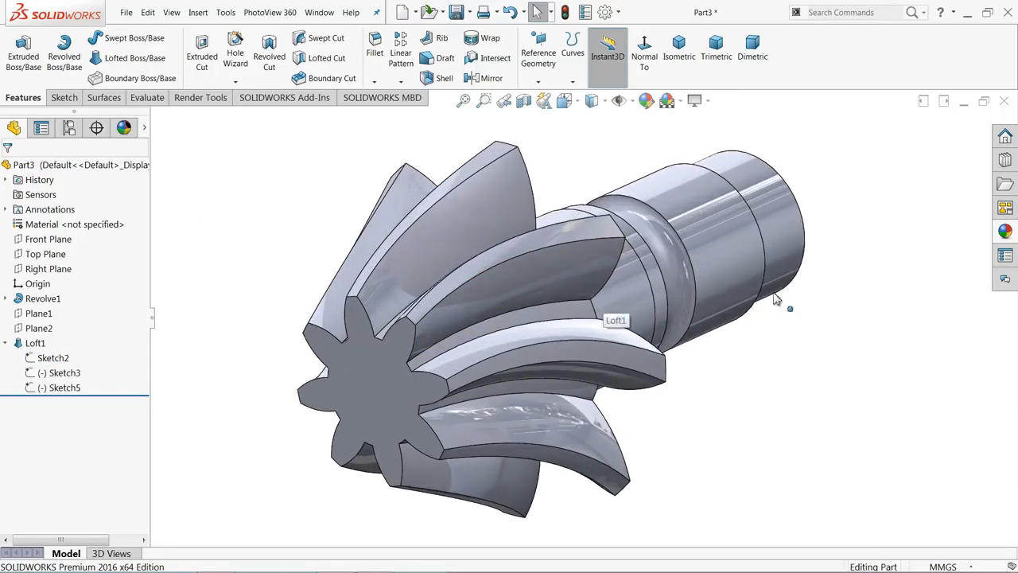
left_click(1006, 232)
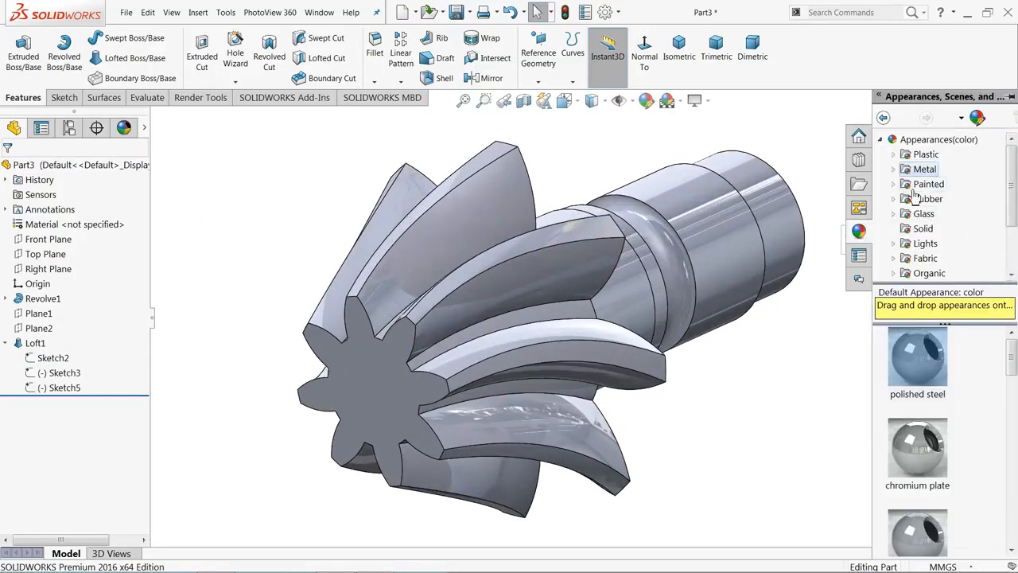
left_click(929, 391)
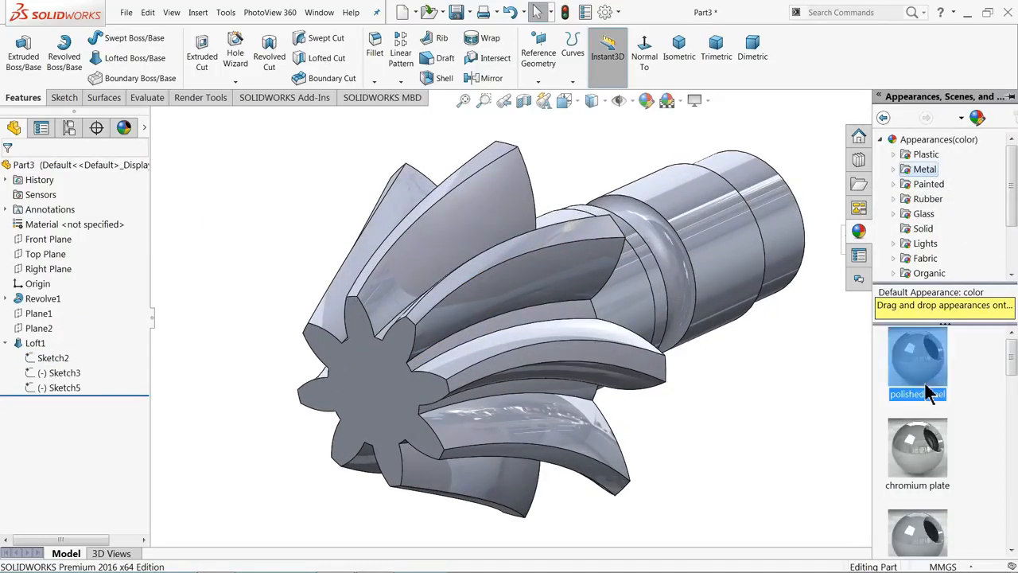
double_click(929, 391)
scroll(619, 321, "down", 3)
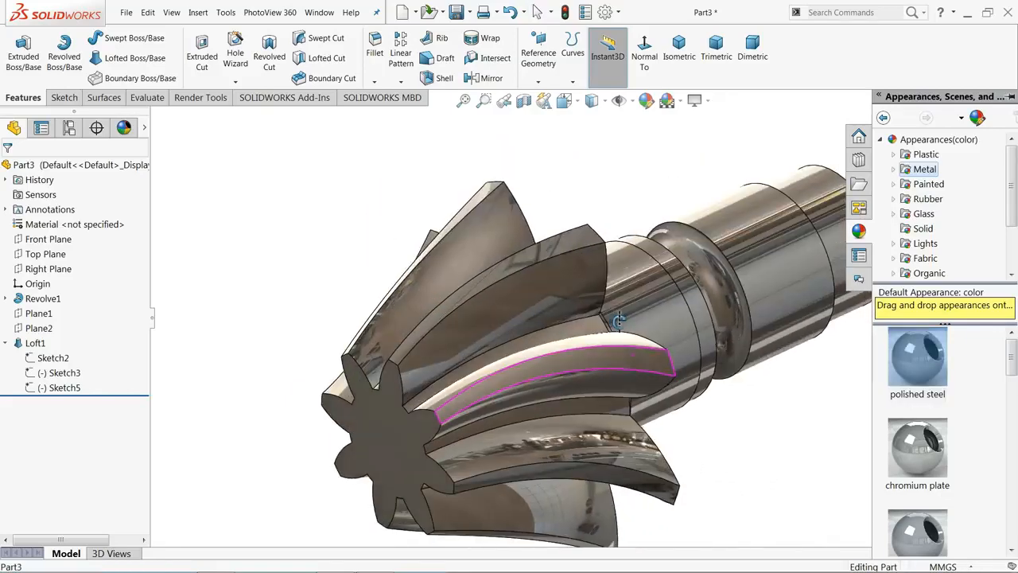
scroll(619, 321, "up", 3)
middle_click_drag(609, 335, 602, 327)
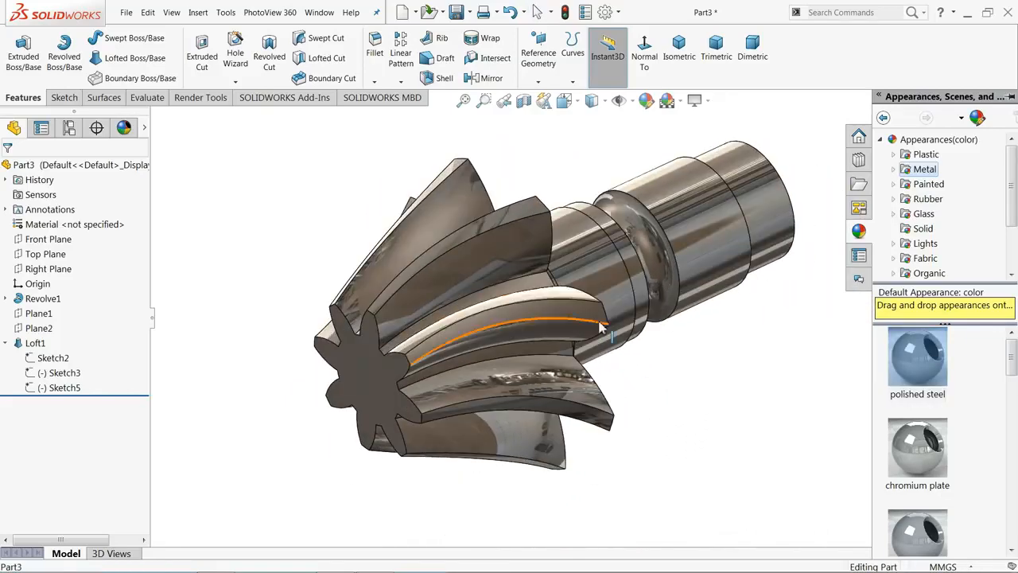
Start a sketch on the ring-shaped shoulder face near the shaft's plain end and view it straight on
left_click_drag(460, 271, 464, 265)
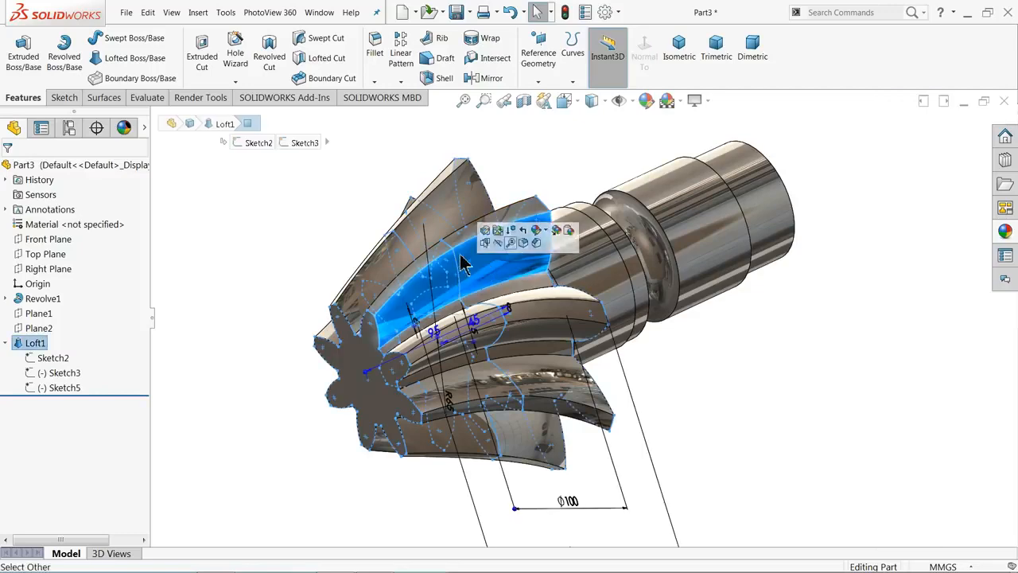
left_click(513, 229)
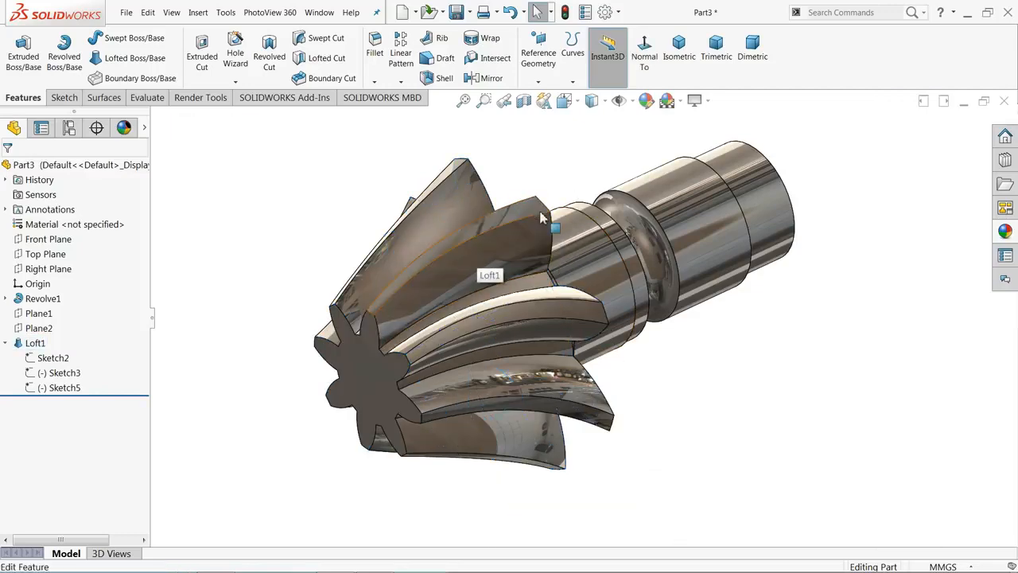
middle_click_drag(485, 271, 436, 228)
scroll(686, 273, "down", 5)
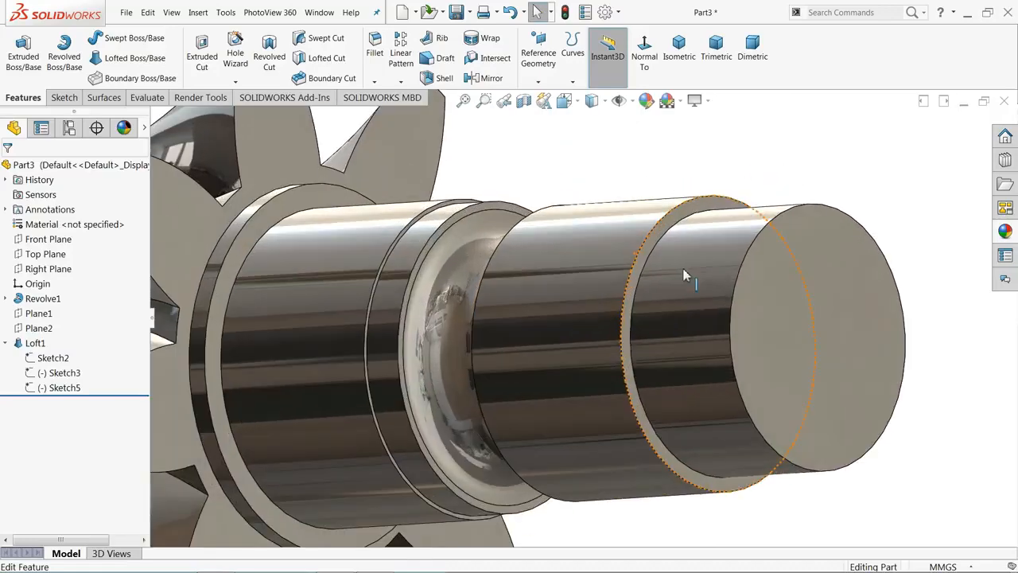
left_click(653, 241)
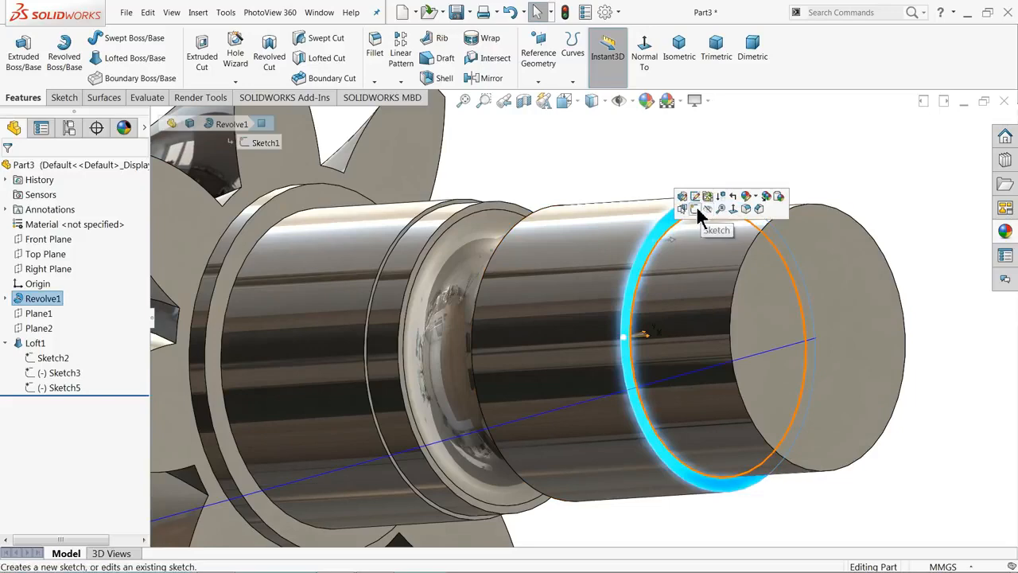
left_click(695, 207)
left_click(587, 51)
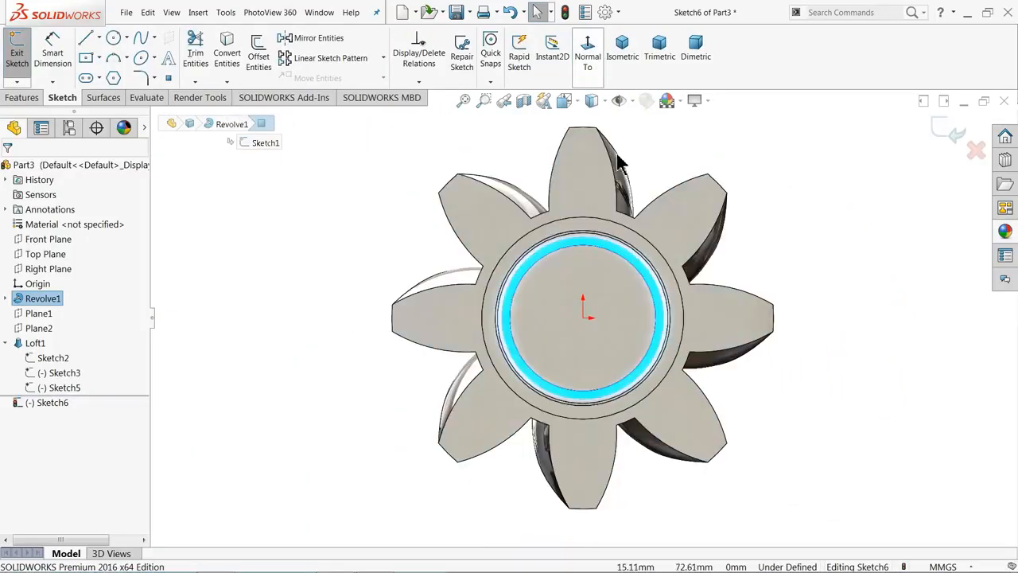
Sketch a circle centred on the origin and set its diameter to 72 mm
scroll(594, 255, "down", 3)
left_click(114, 38)
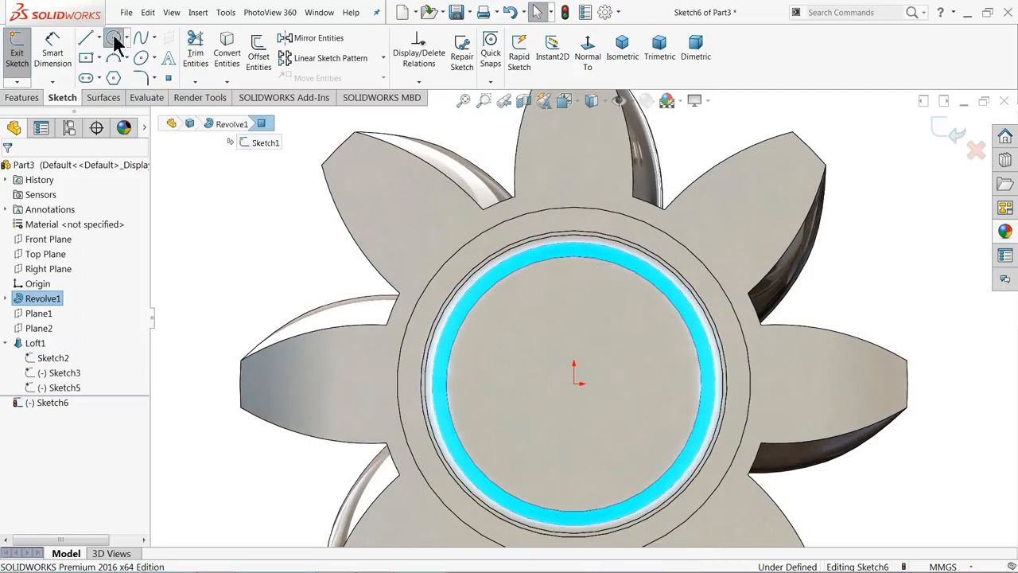
left_click(573, 383)
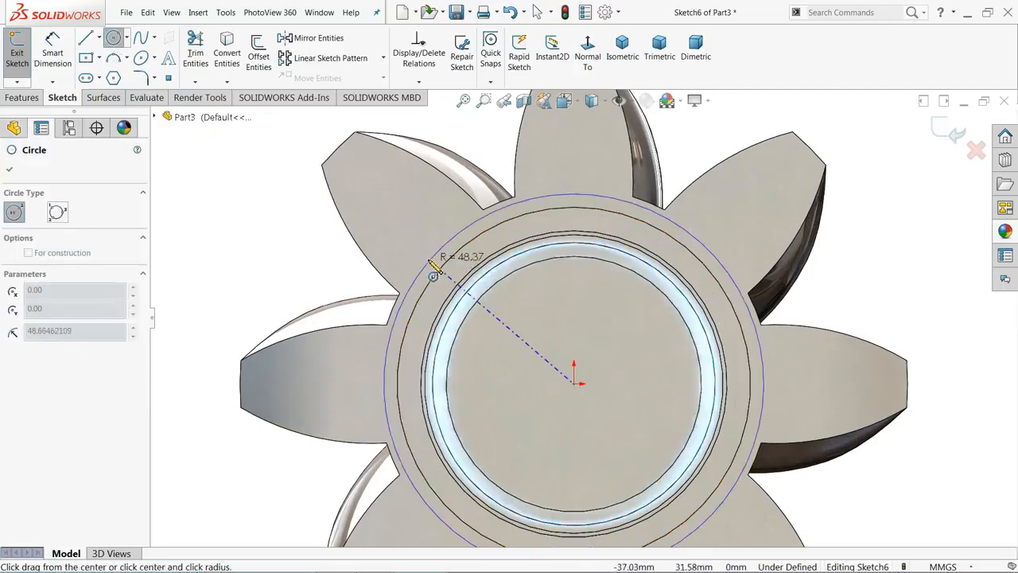
left_click(445, 240)
left_click(66, 64)
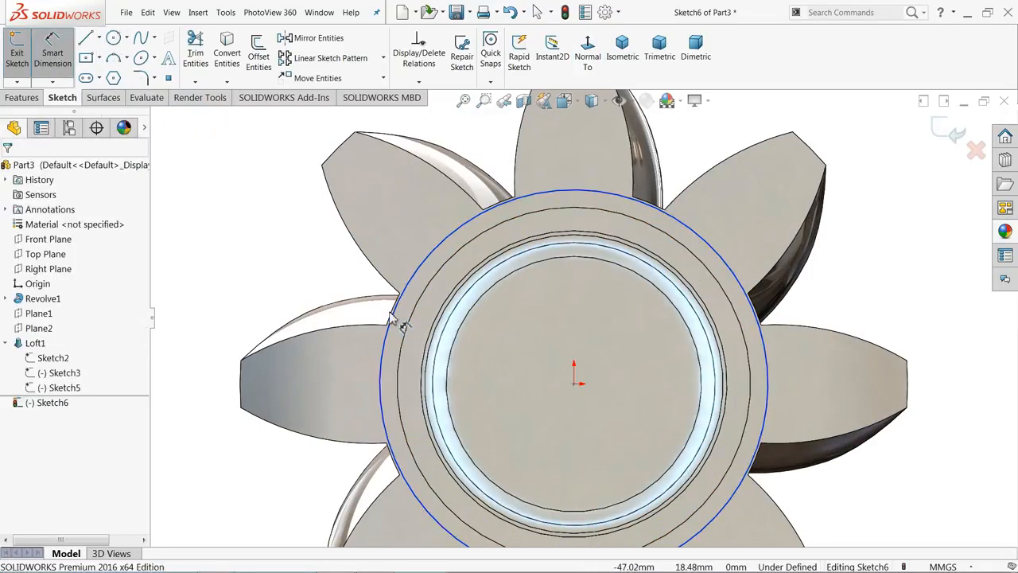
left_click(309, 333)
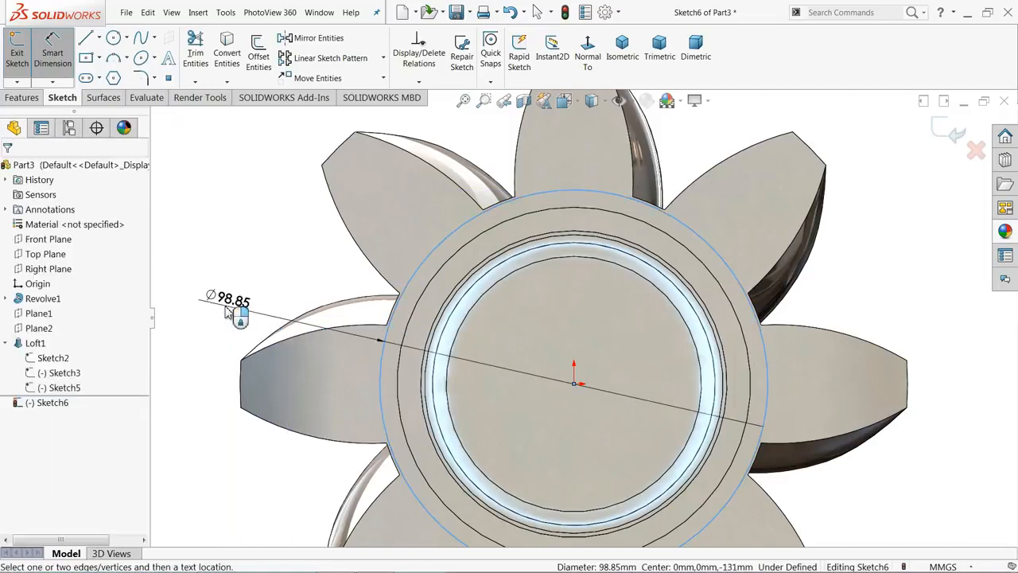
left_click(239, 313)
type("72")
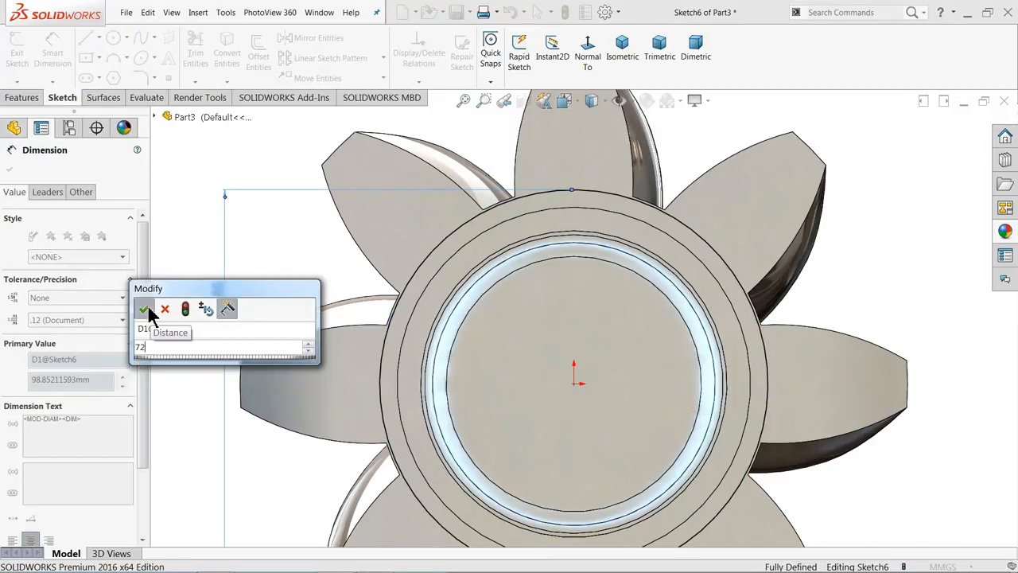
left_click(144, 309)
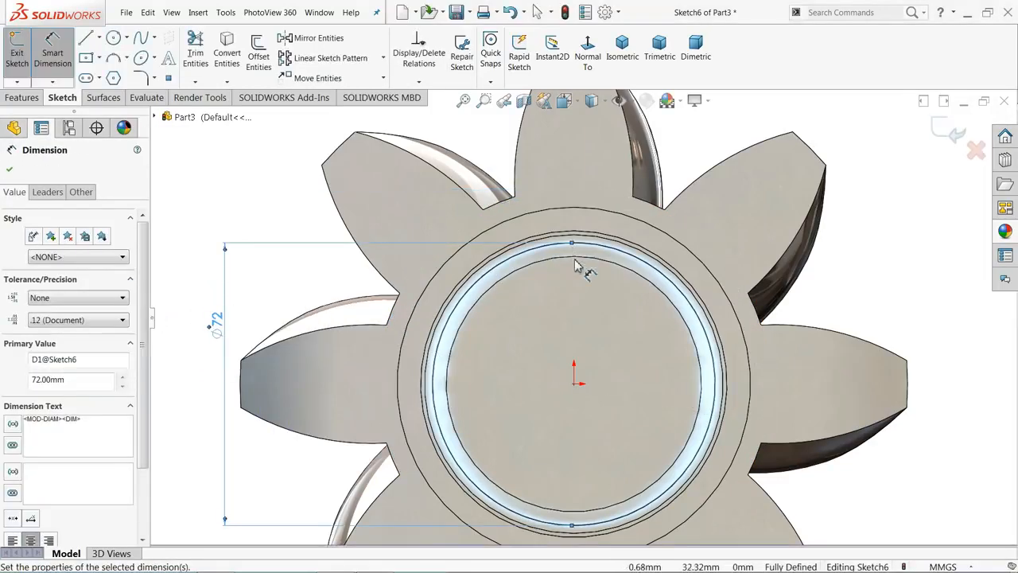
Sketch a corner rectangle about 10.9 mm wide over the circle's uppermost point, with its lower corner on the circle
scroll(582, 264, "down", 5)
scroll(525, 265, "down", 2)
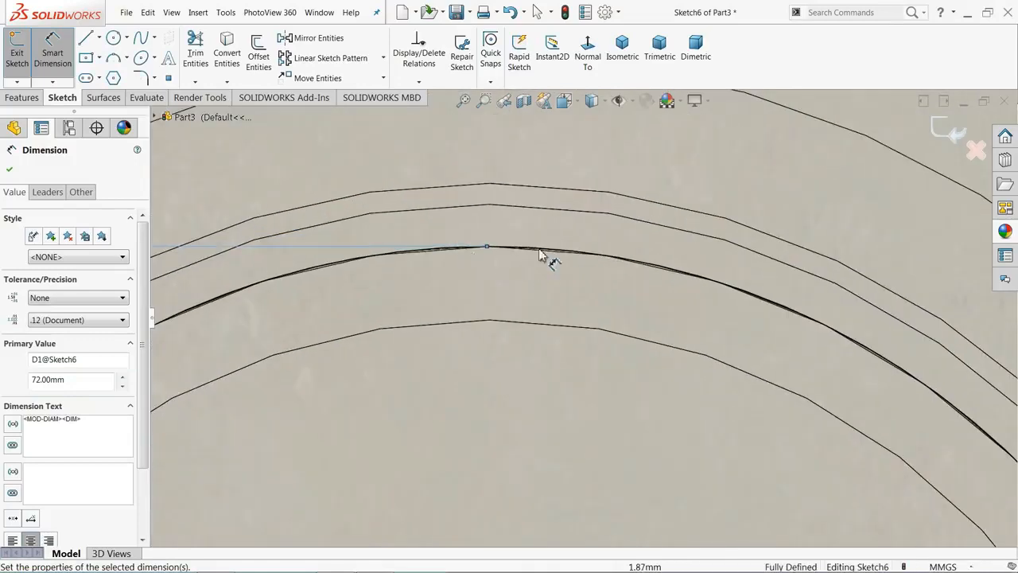
left_click(98, 58)
left_click(100, 76)
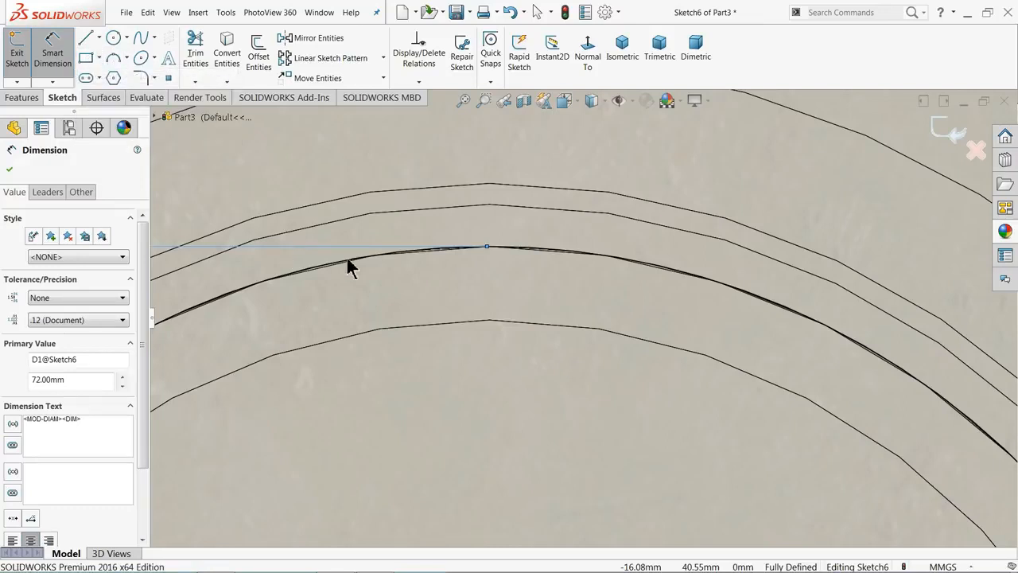
left_click(387, 253)
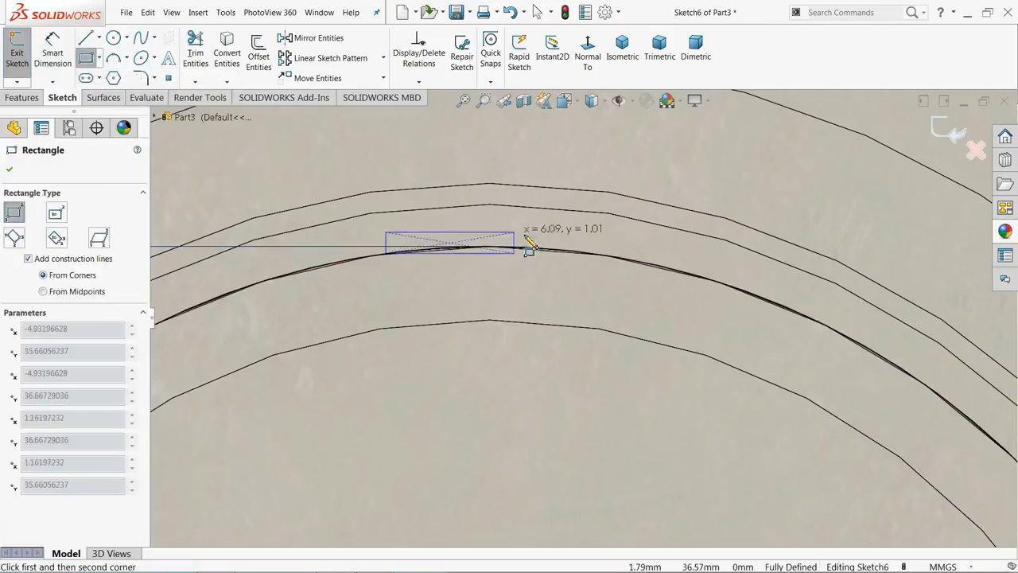
left_click(619, 121)
Draw a centerline from the origin to the rectangle's centre and make it vertical
scroll(529, 225, "up", 8)
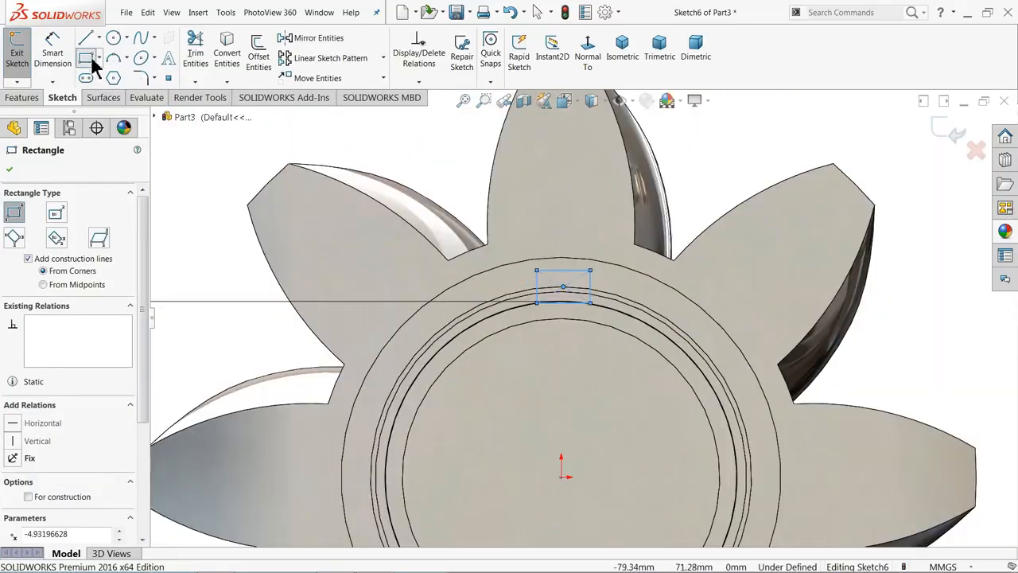
left_click(100, 38)
left_click(111, 70)
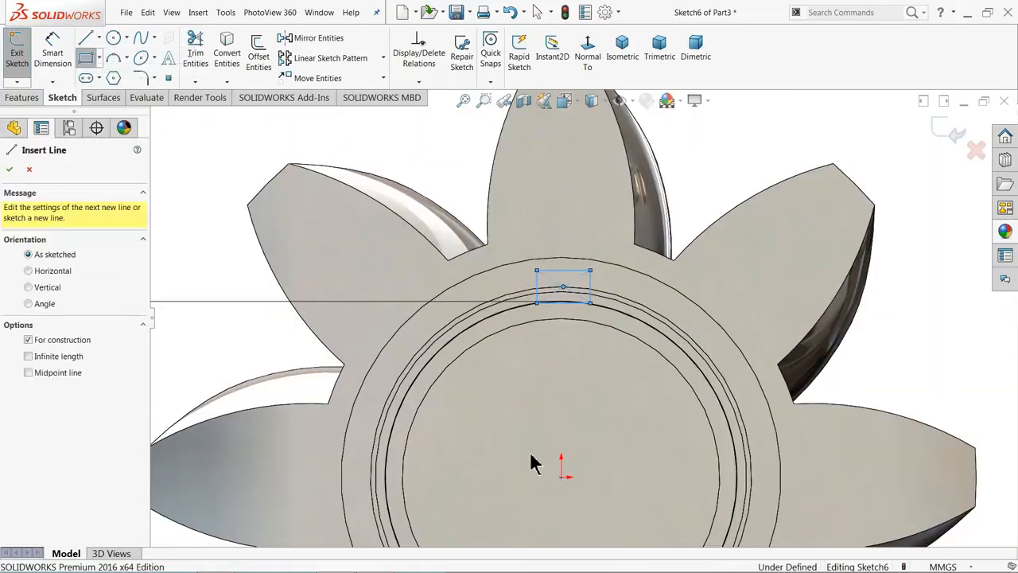
left_click(562, 478)
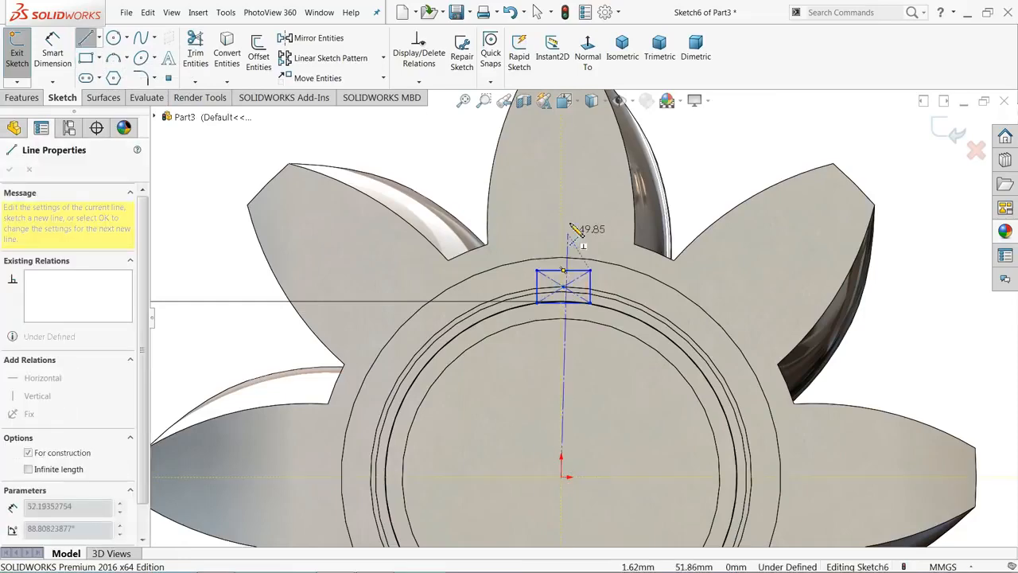
scroll(570, 326, "down", 6)
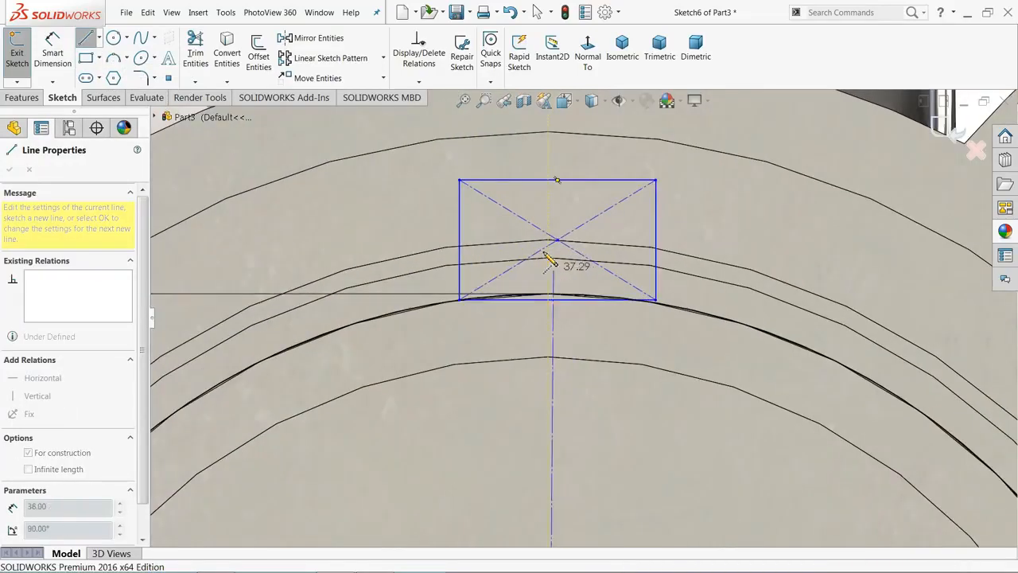
left_click(559, 239)
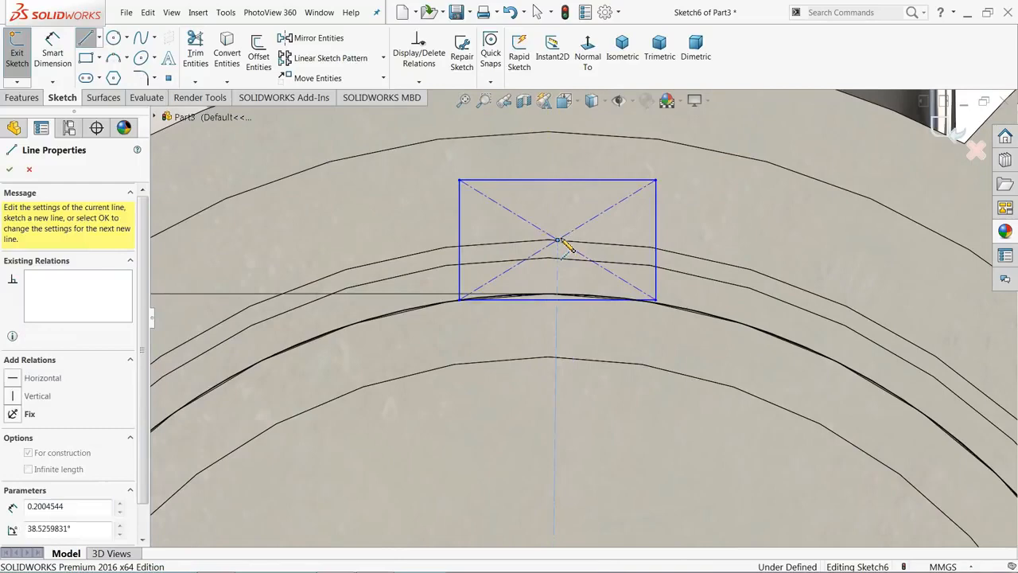
right_click(574, 164)
left_click(593, 170)
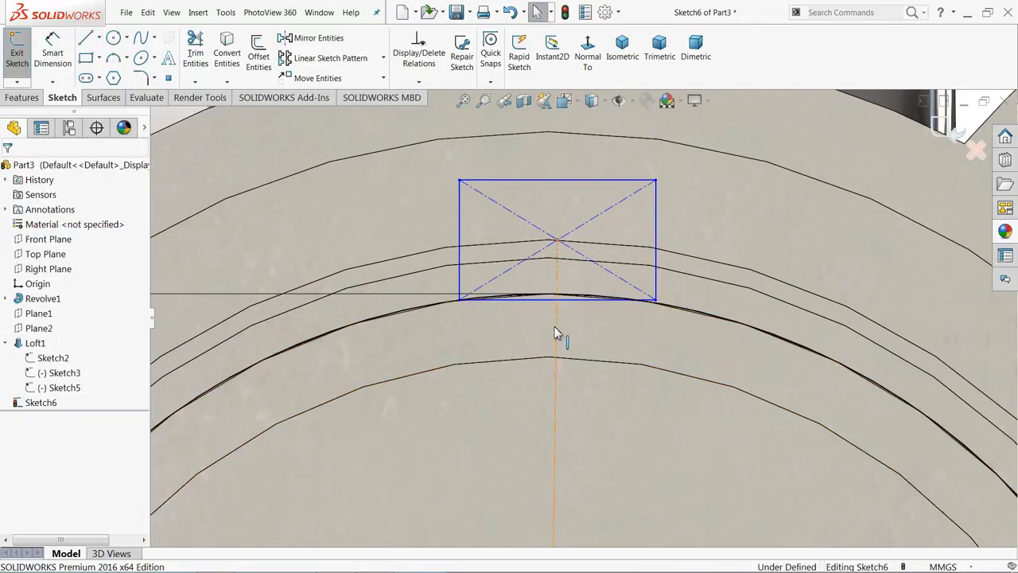
left_click(555, 326)
left_click(600, 293)
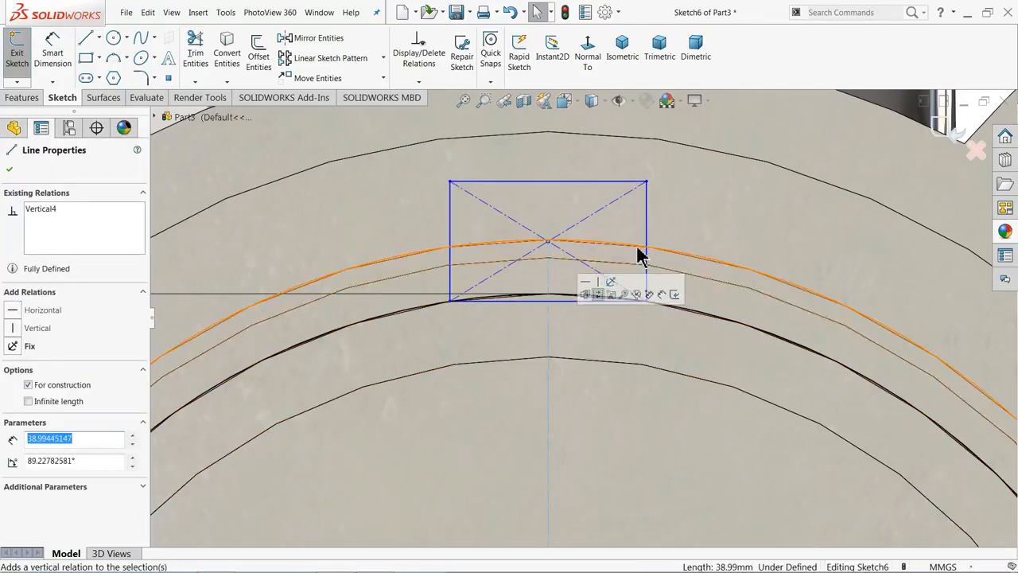
Dimension the rectangle's upper edge and set its width to 10 mm
left_click(51, 56)
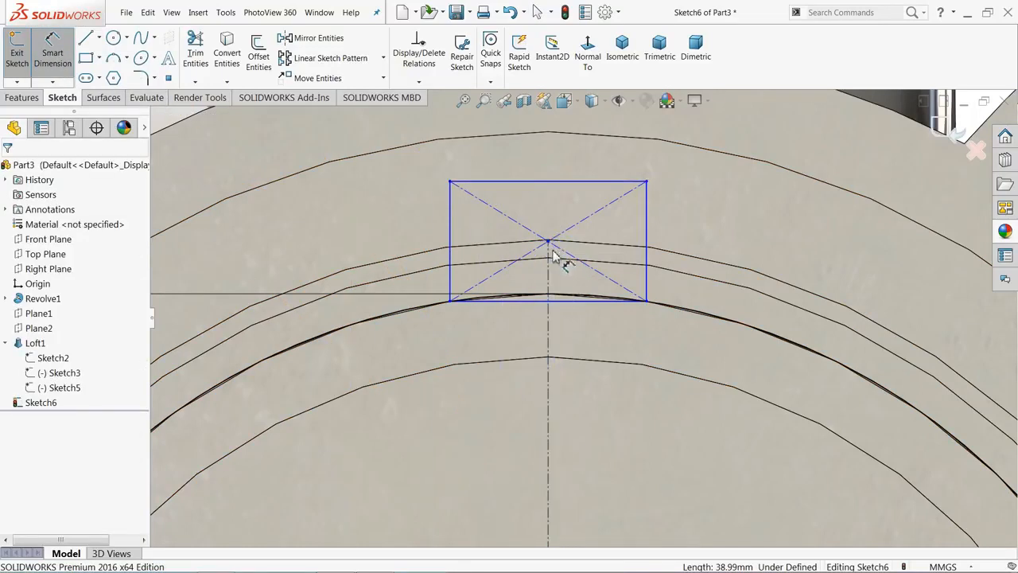
left_click(559, 182)
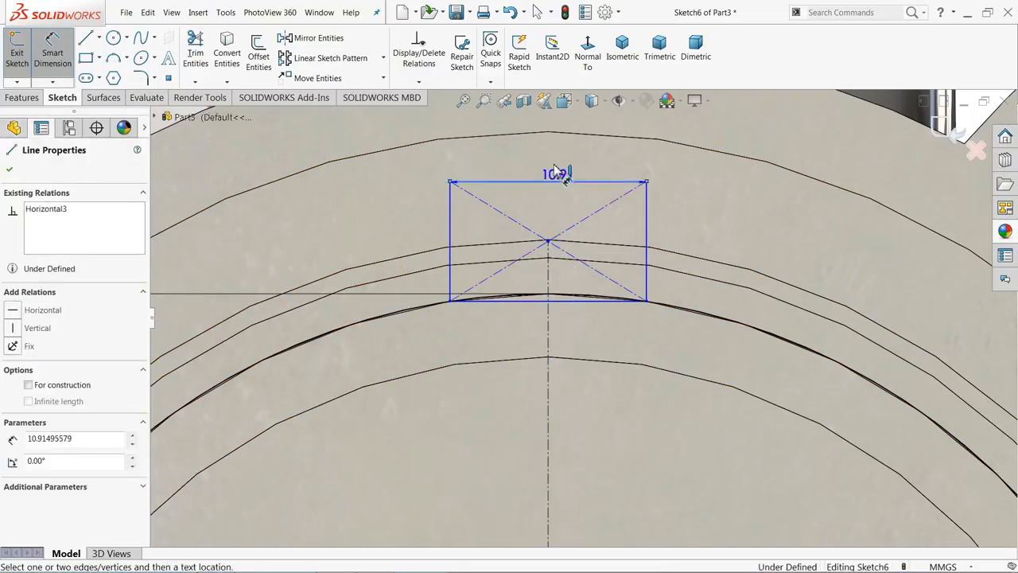
left_click(552, 161)
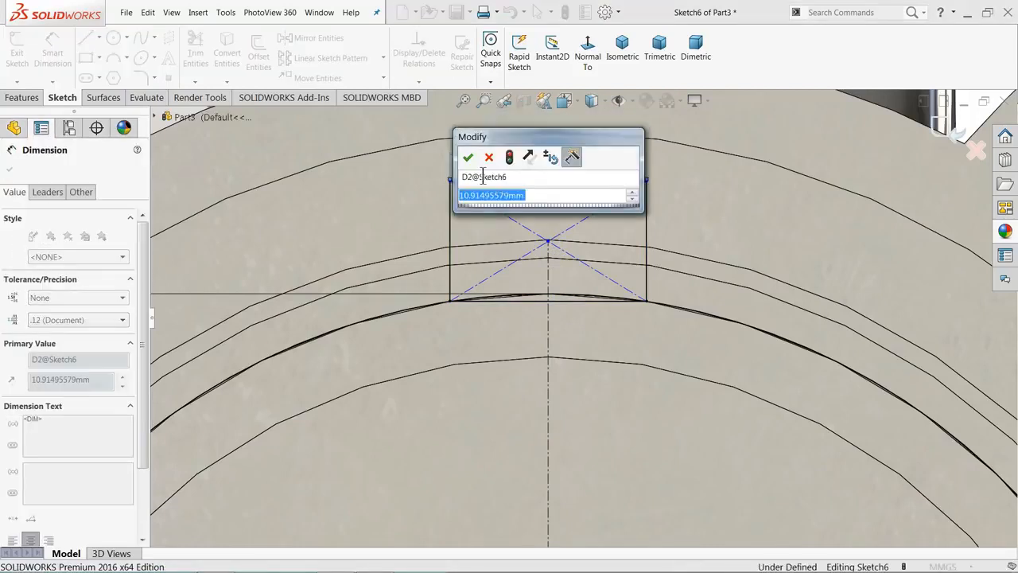
left_click(466, 155)
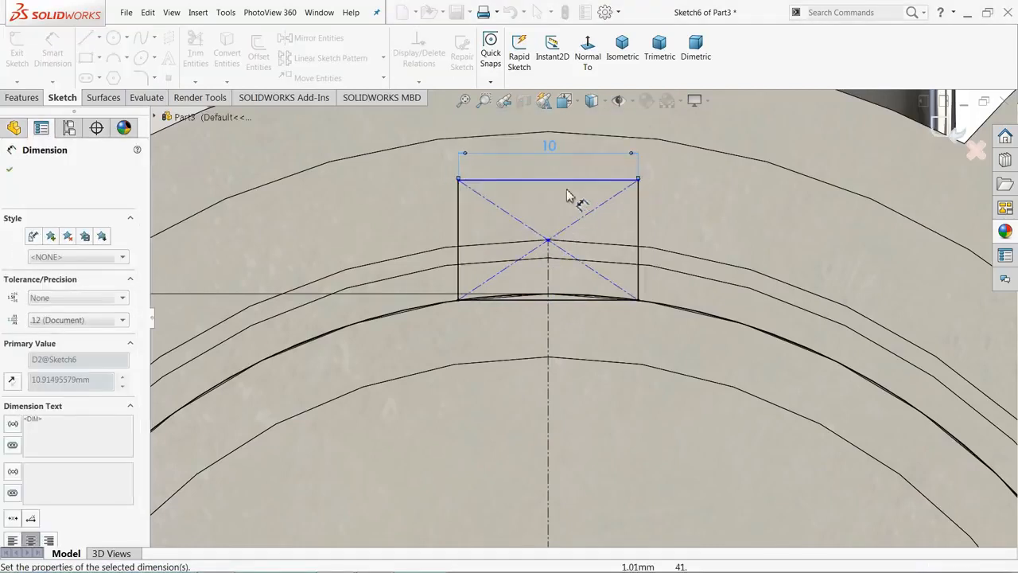
left_click(568, 185)
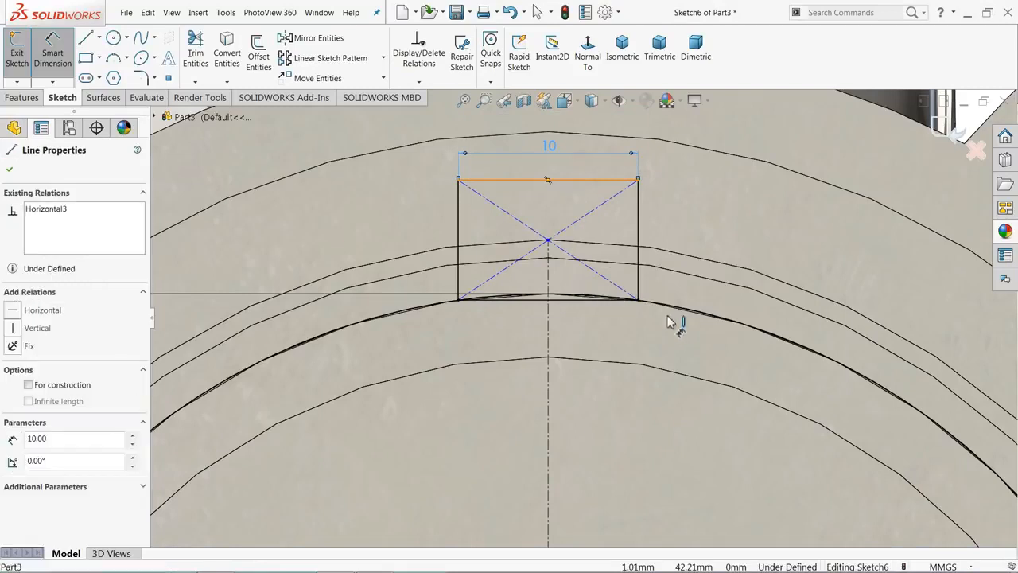
left_click(681, 306)
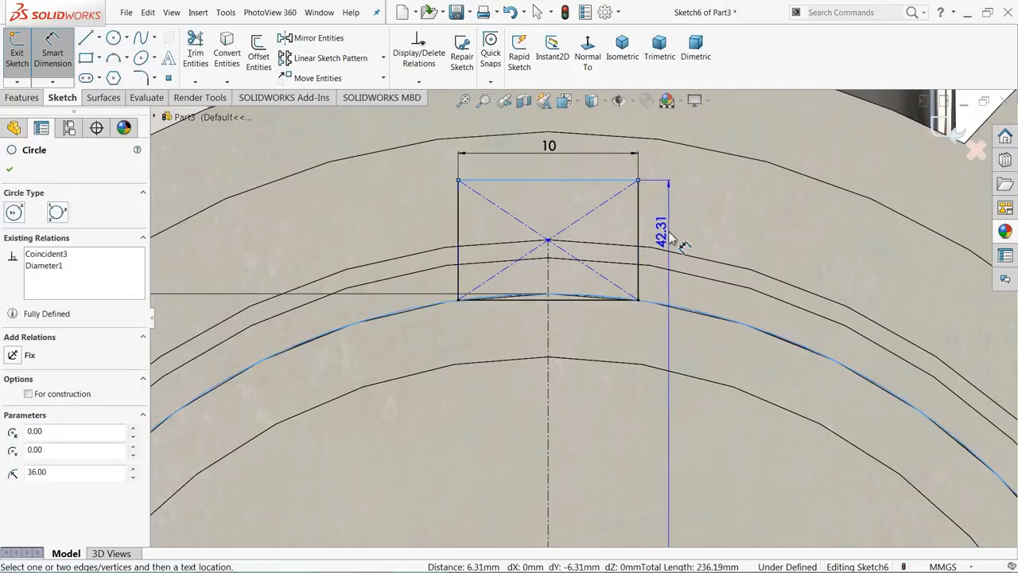
key("Escape")
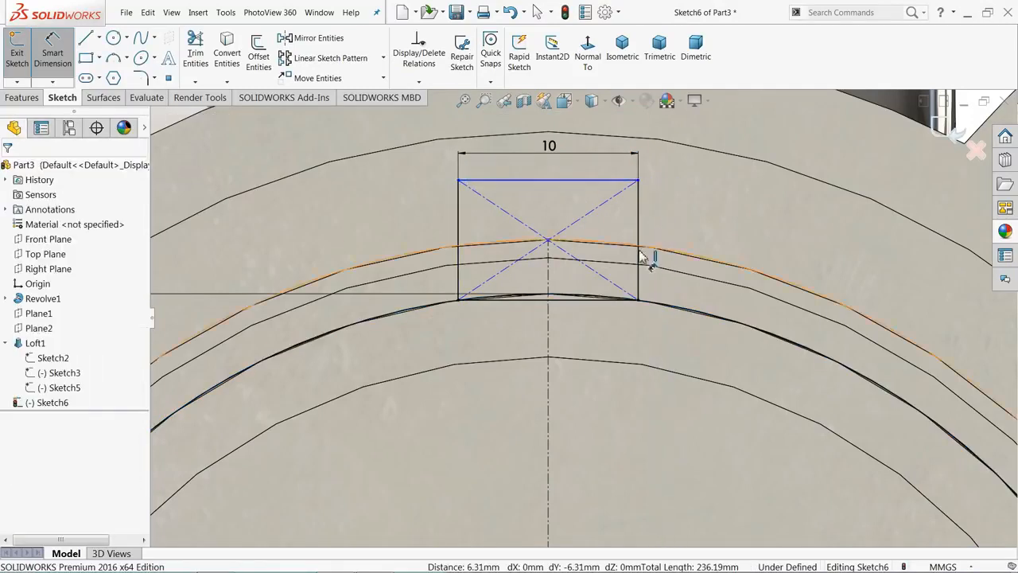
Dimension the rectangle's upper edge from the origin and set the distance to 72/2+5 mm
scroll(571, 268, "down", 2)
scroll(573, 270, "up", 4)
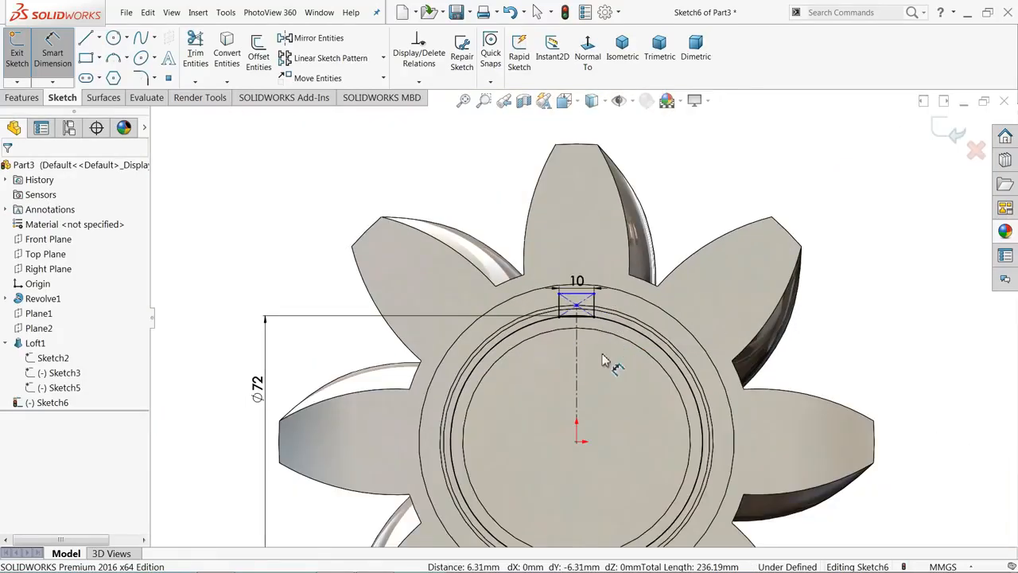
scroll(609, 417, "down", 1)
scroll(571, 404, "up", 2)
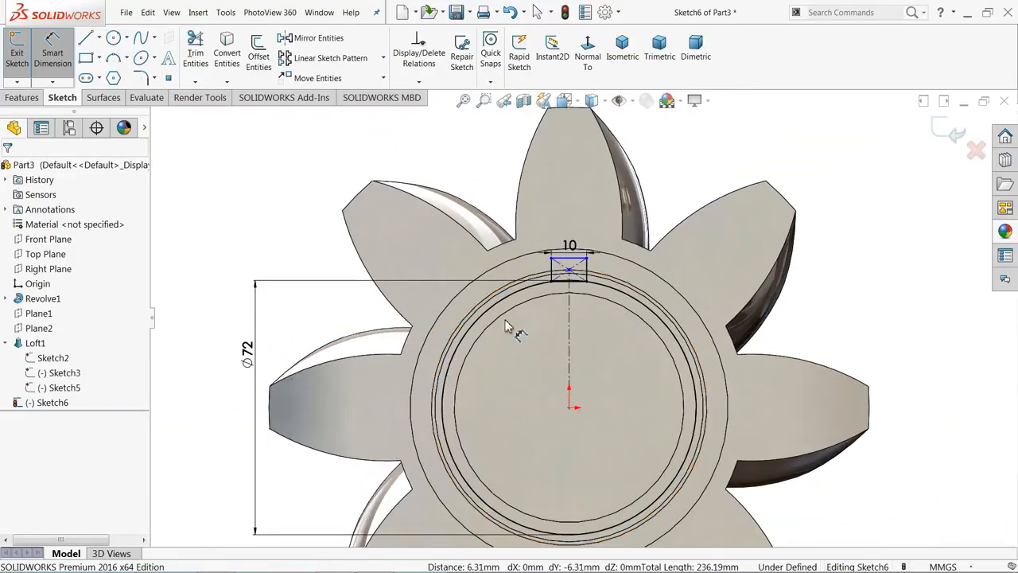
scroll(581, 281, "down", 3)
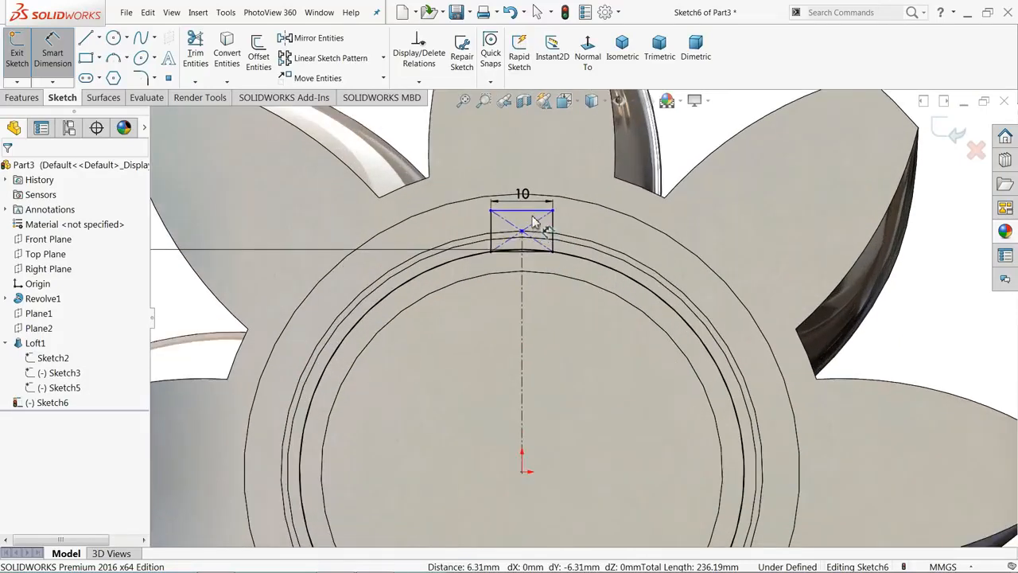
left_click(533, 215)
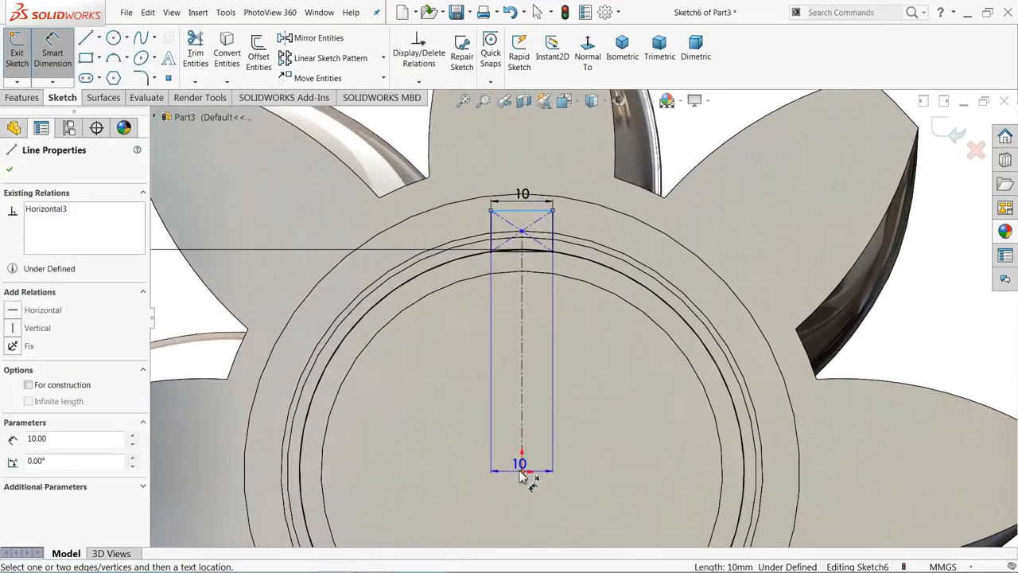
left_click(522, 473)
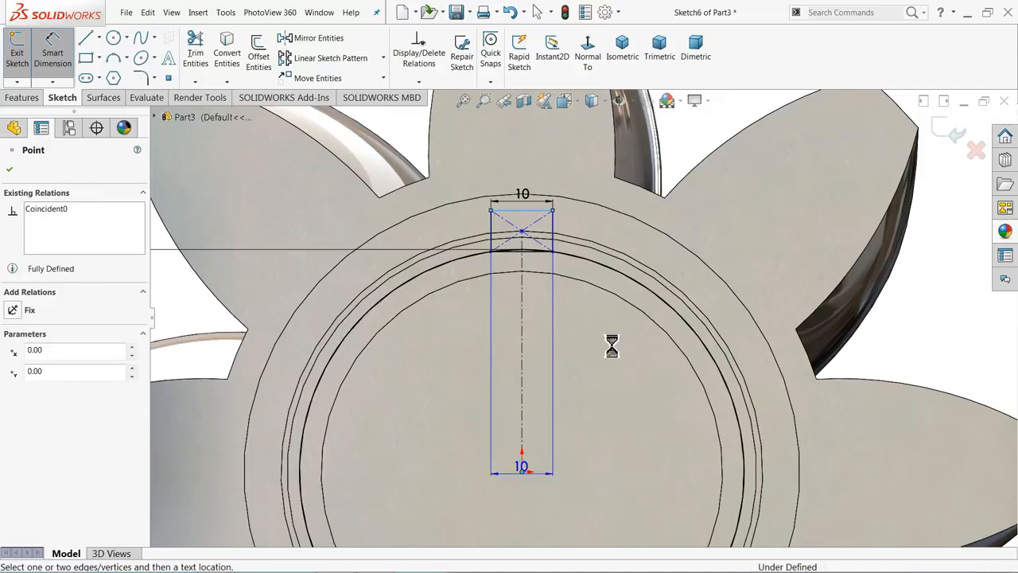
left_click(652, 332)
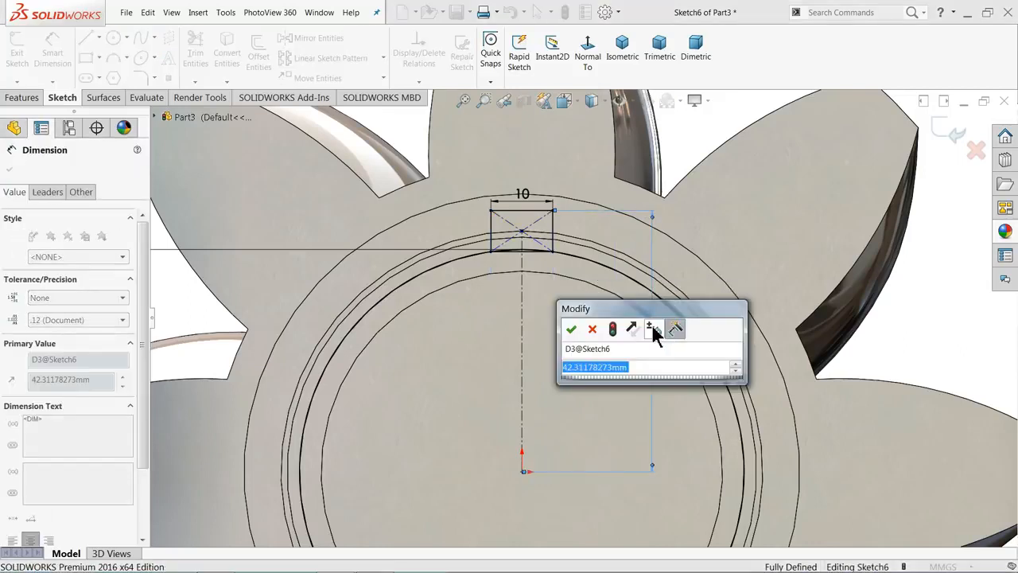
type("72/2")
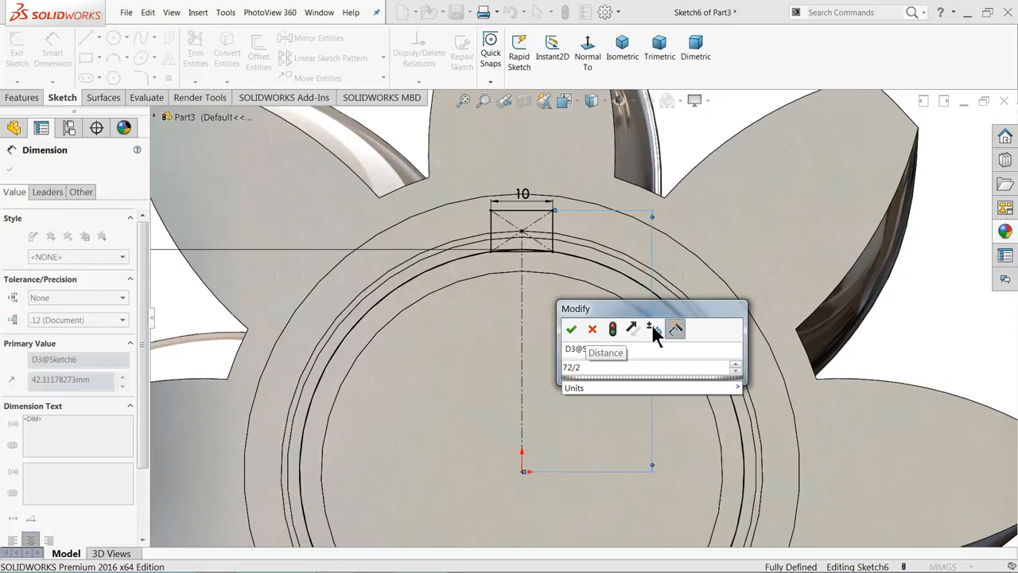
type("+5")
key("Return")
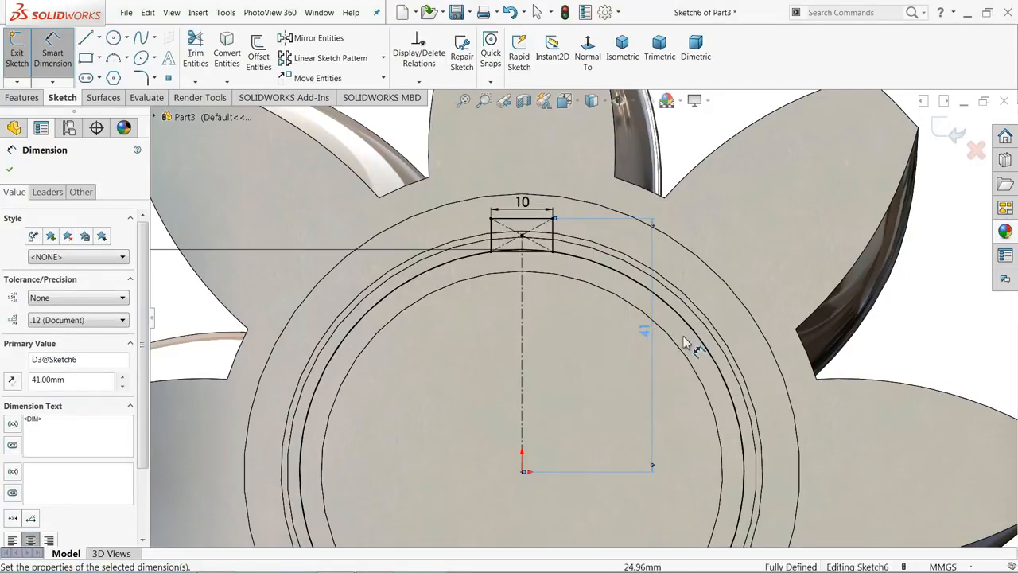
scroll(537, 259, "down", 2)
scroll(556, 280, "down", 2)
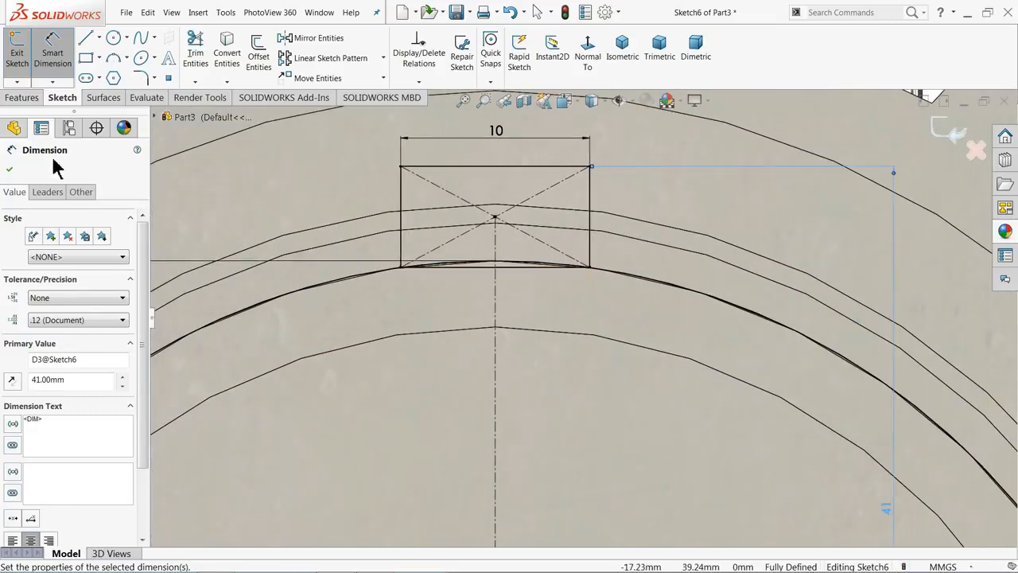
left_click(10, 169)
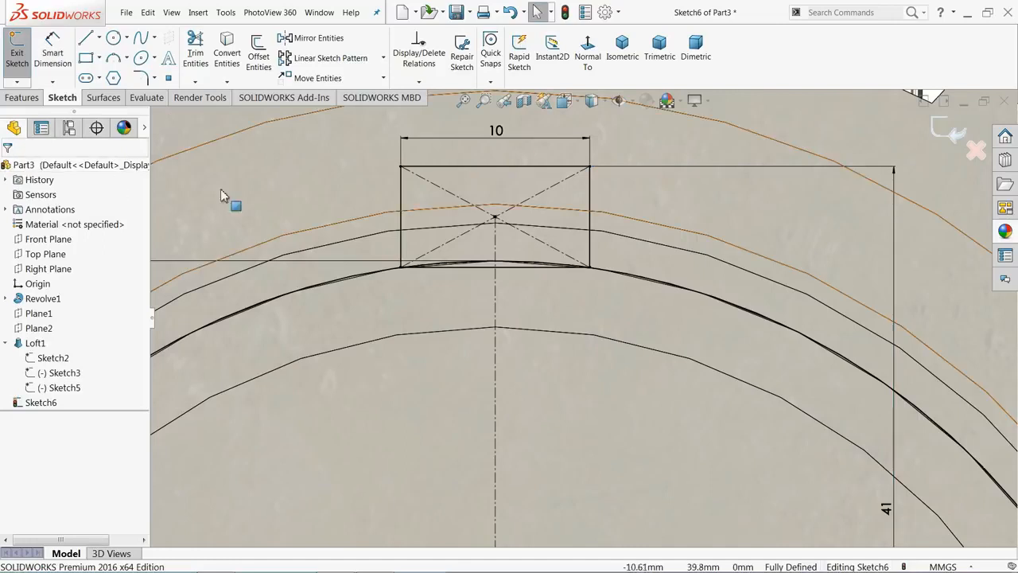
left_click(197, 68)
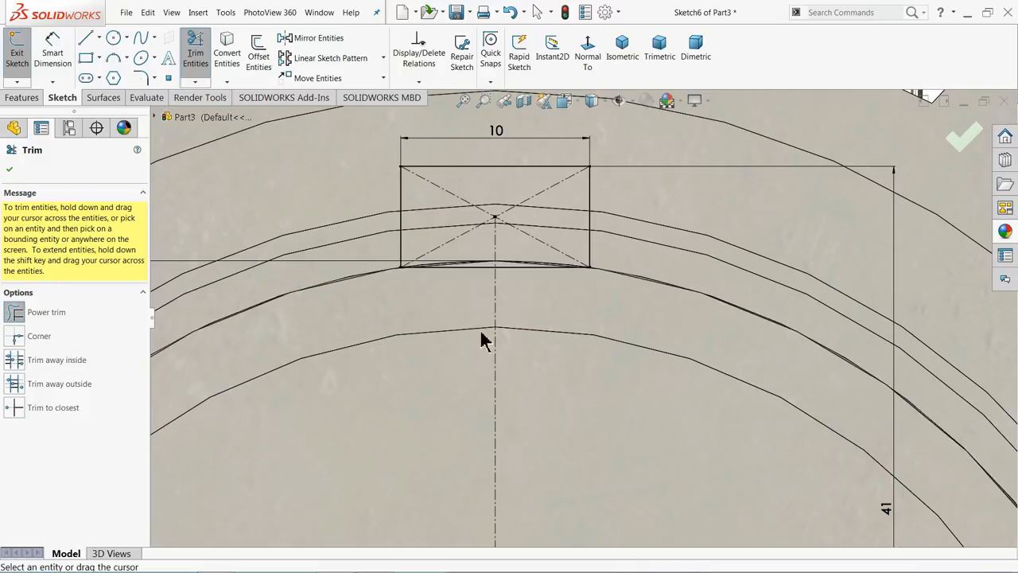
scroll(738, 326, "up", 3)
scroll(738, 326, "up", 5)
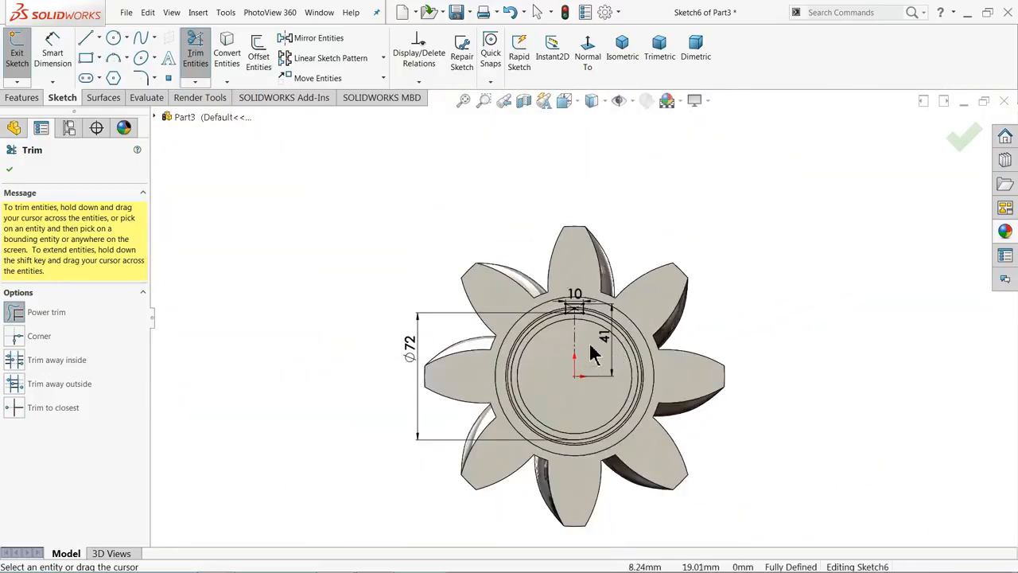
Extrude only the rectangle's region above the circle as a blind boss 48 mm deep, in the reversed direction along the shaft
middle_click_drag(598, 338, 707, 427)
scroll(677, 381, "down", 8)
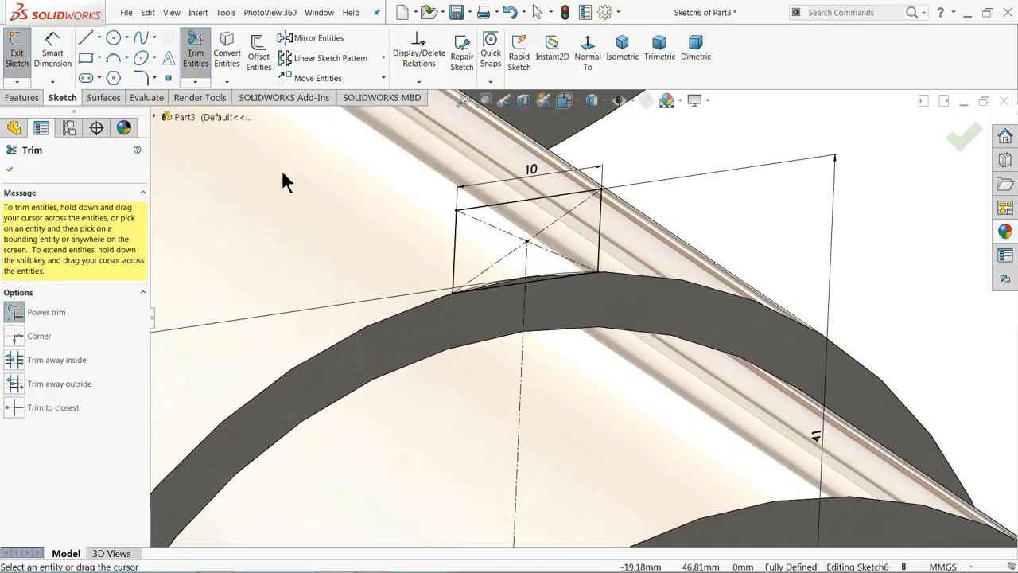
left_click(16, 98)
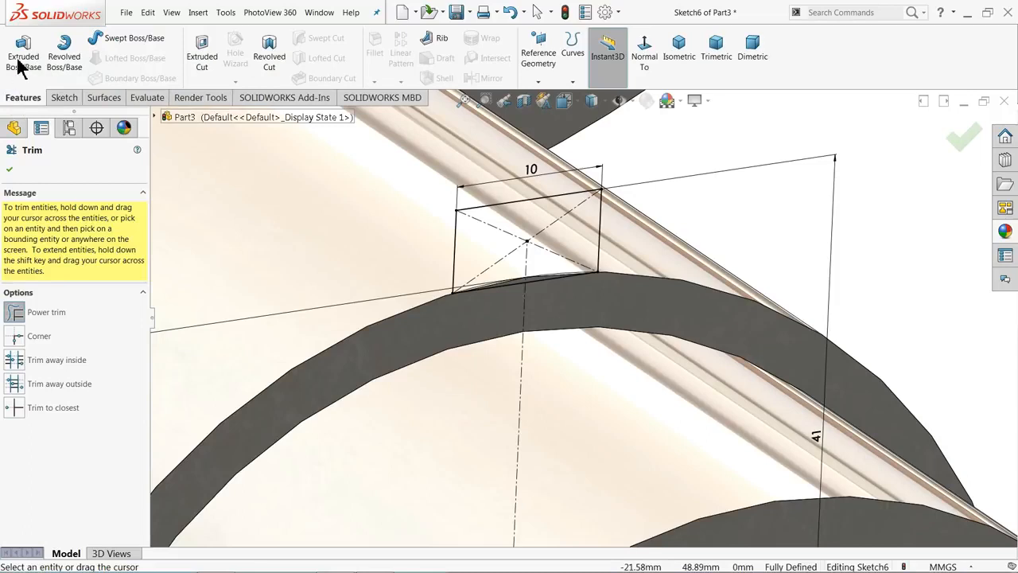
left_click(23, 64)
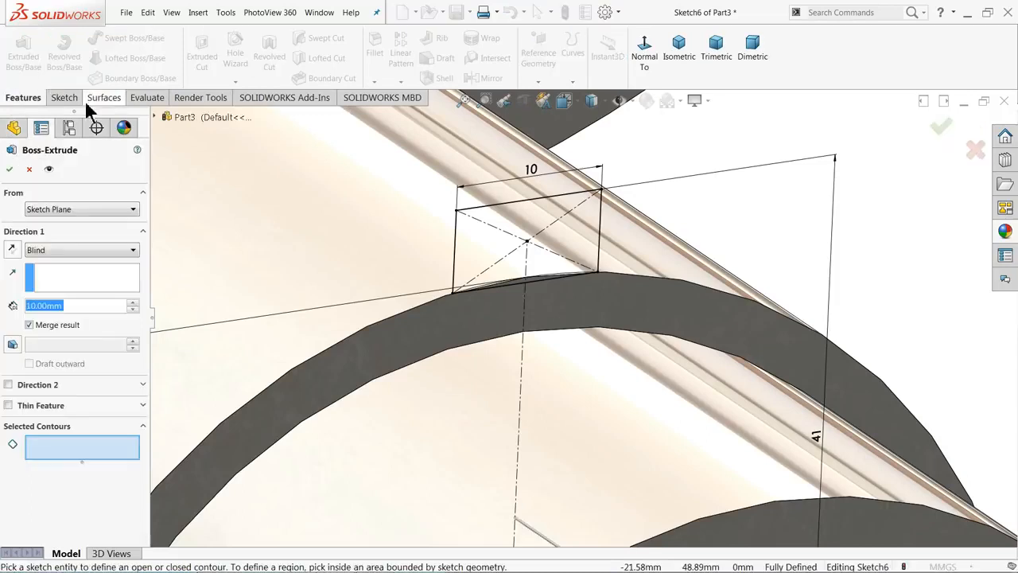
left_click(555, 237)
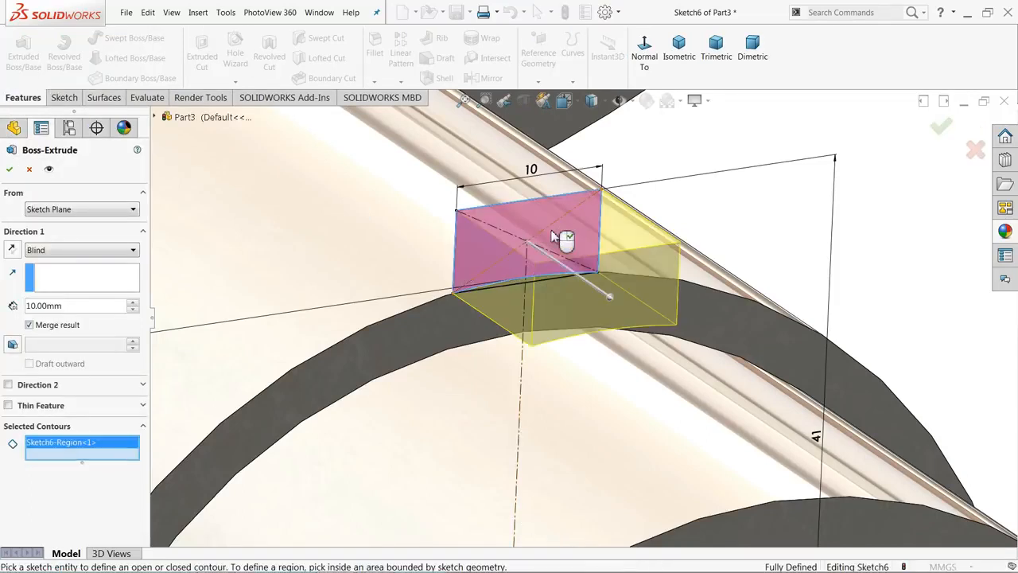
left_click(12, 250)
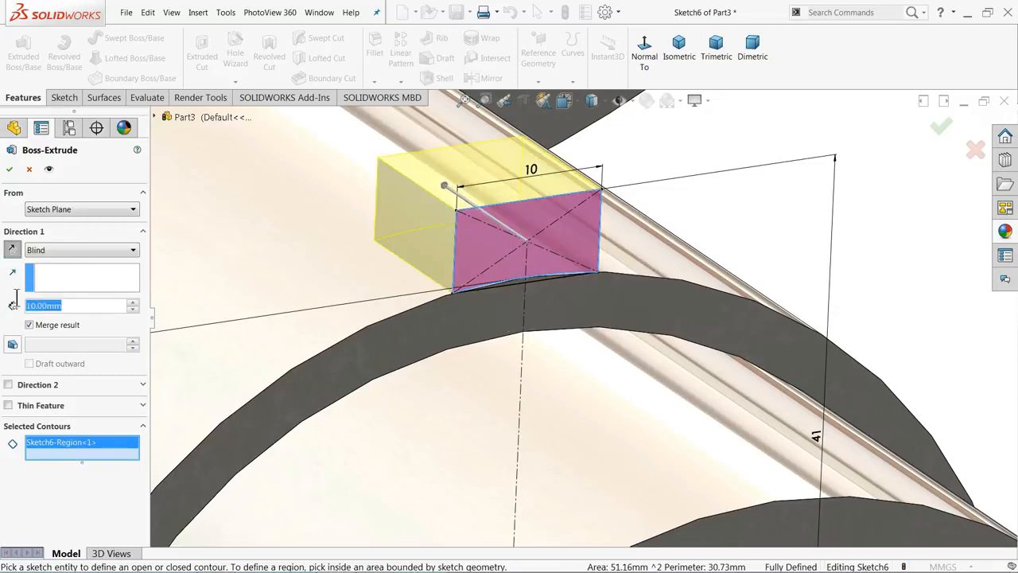
type("48")
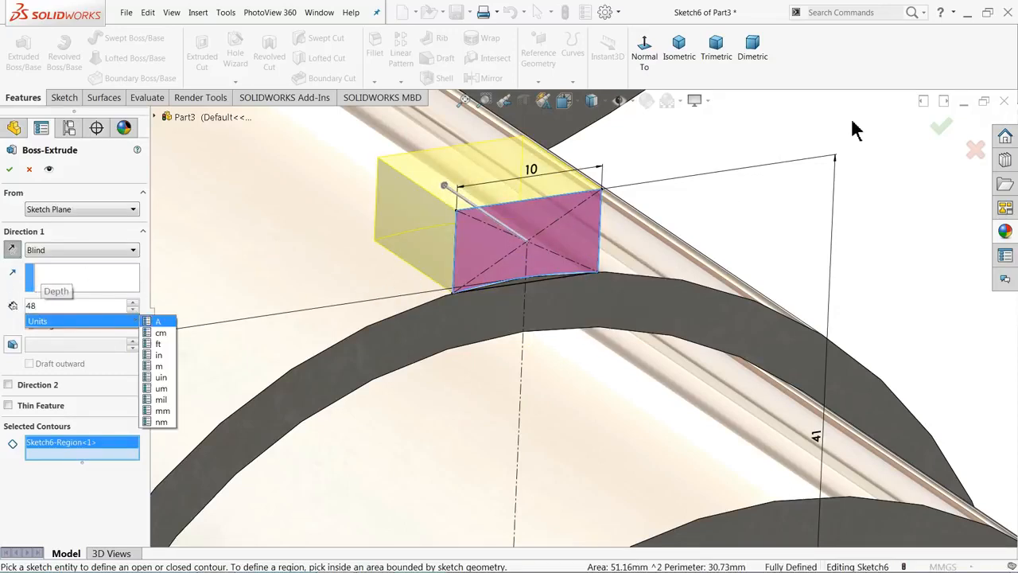
key("Return")
scroll(602, 207, "up", 5)
middle_click_drag(602, 207, 596, 268)
scroll(604, 249, "down", 4)
scroll(586, 302, "up", 4)
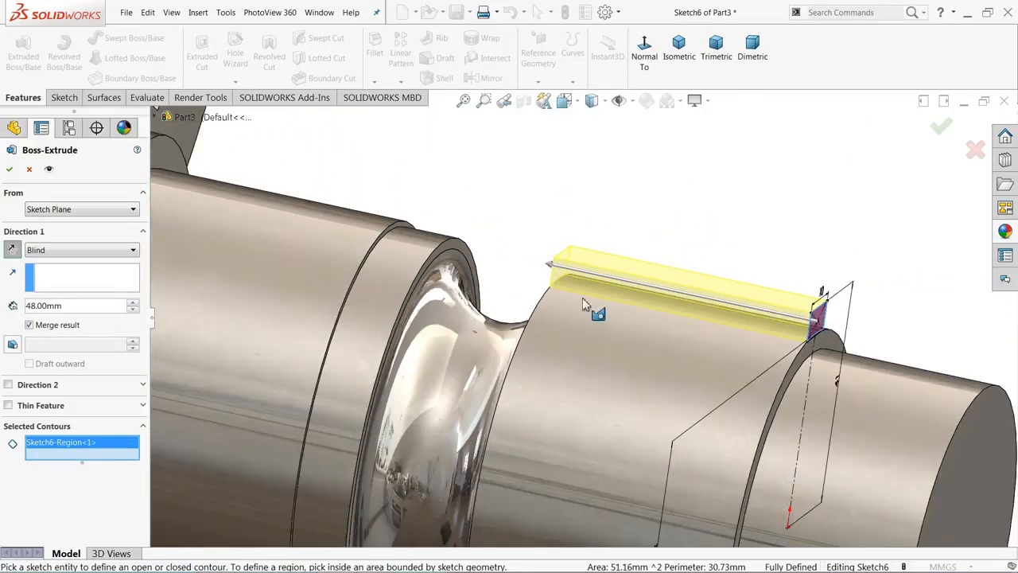
scroll(704, 371, "down", 3)
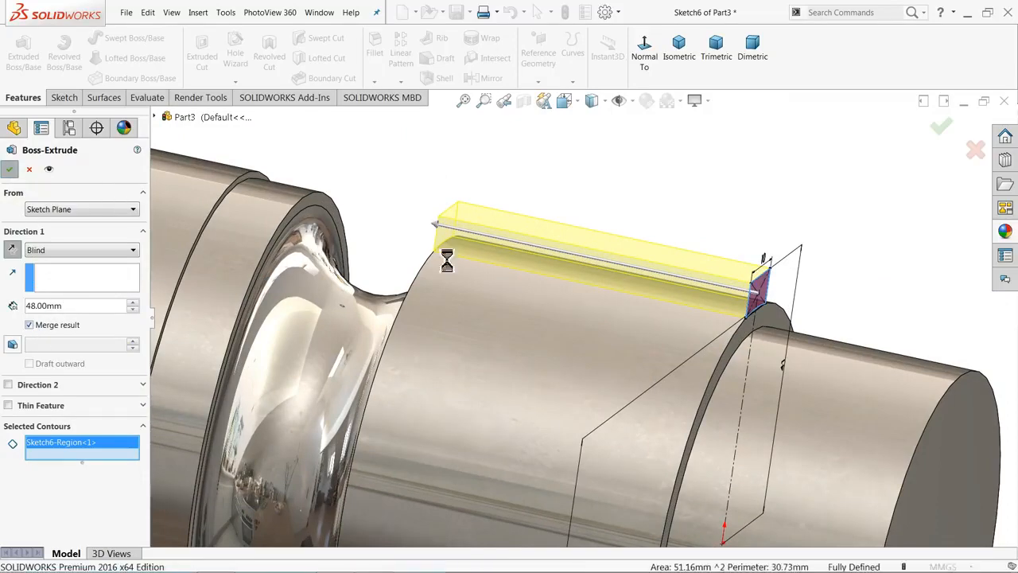
key("Return")
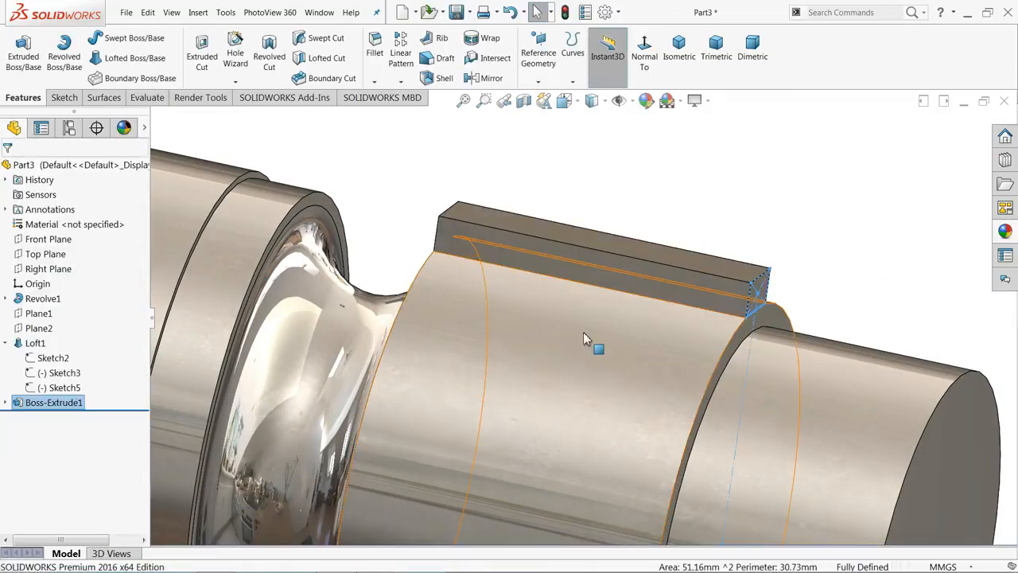
Start a circular pattern with the extruded spline tooth as the feature to repeat
middle_click_drag(551, 300, 525, 278)
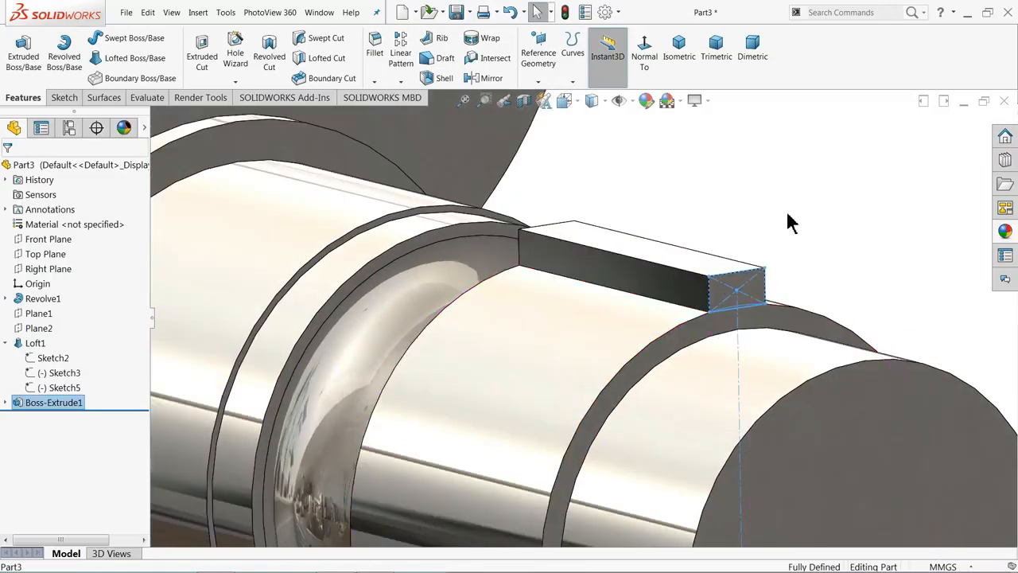
scroll(649, 421, "up", 3)
scroll(648, 422, "down", 2)
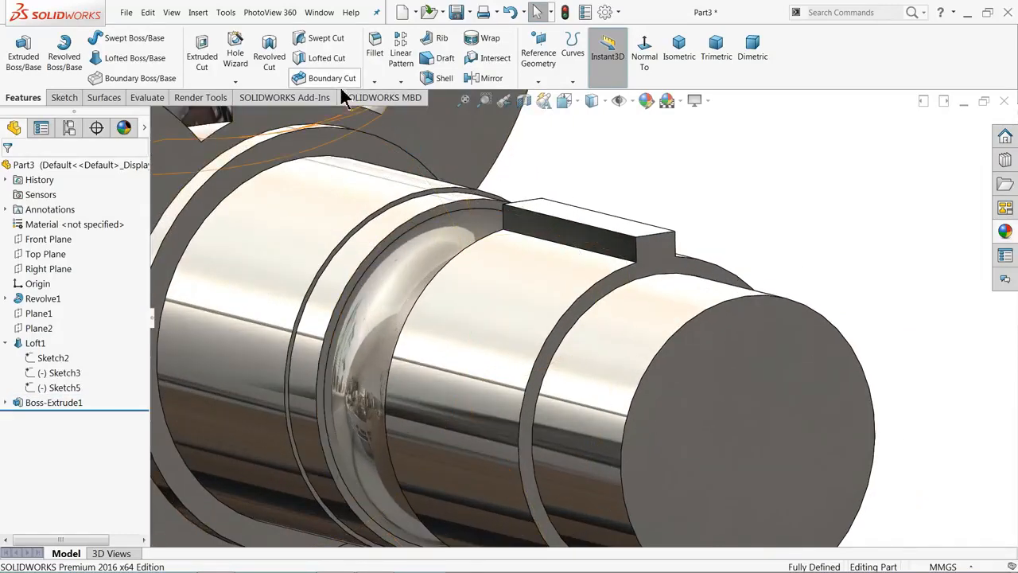
left_click(402, 85)
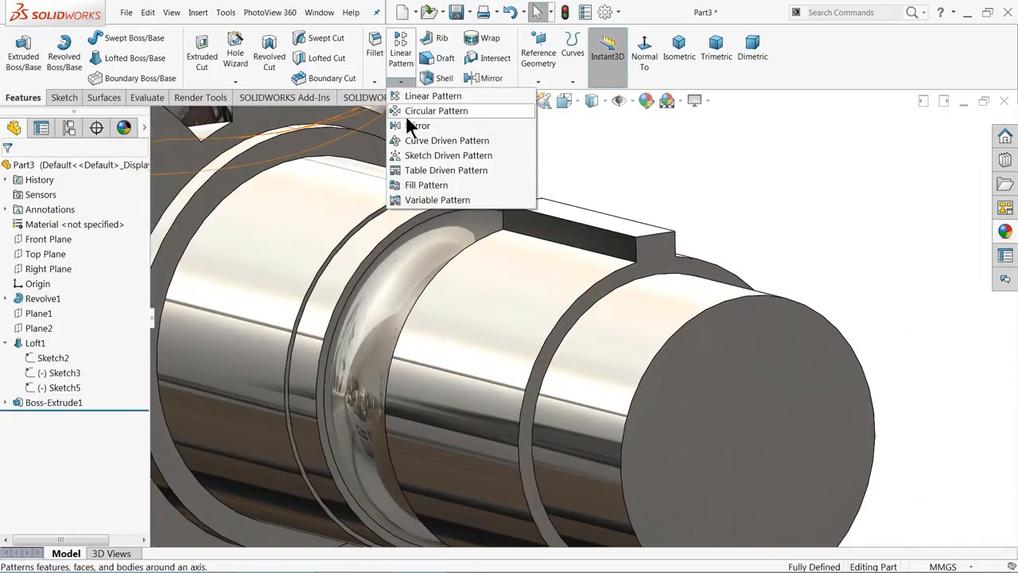
left_click(421, 113)
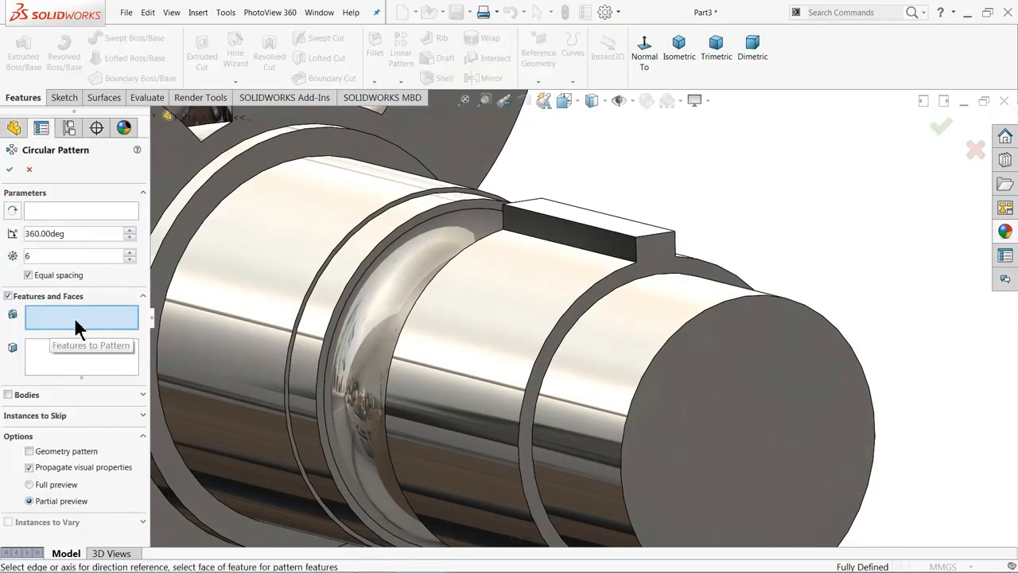
left_click(163, 119)
left_click(199, 310)
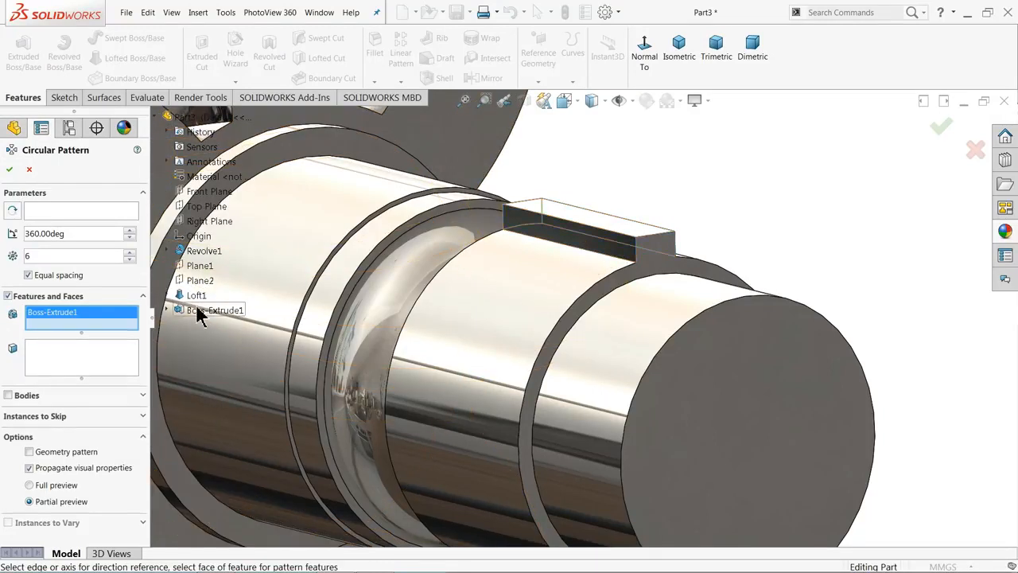
left_click(40, 212)
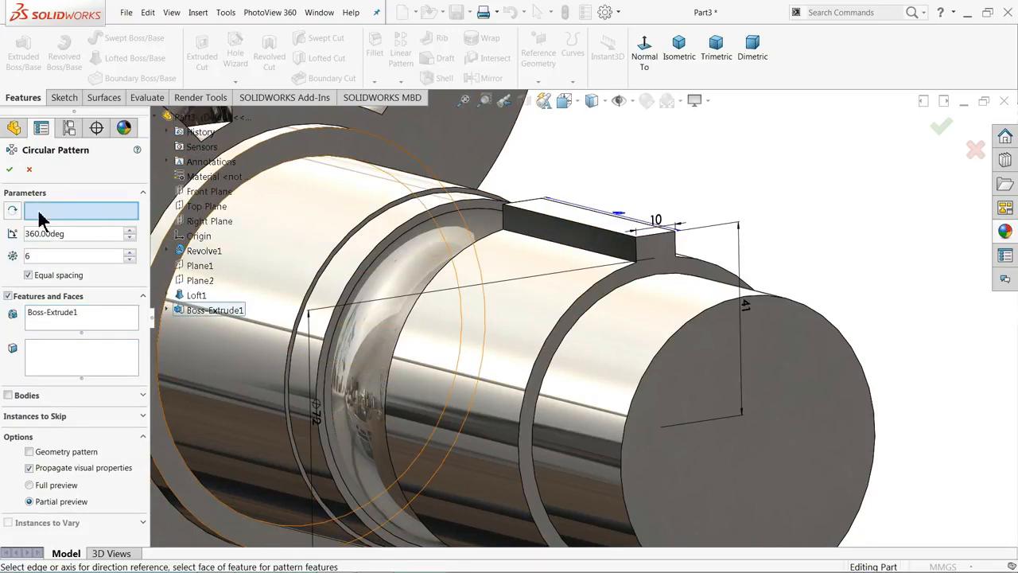
middle_click_drag(509, 263, 931, 284)
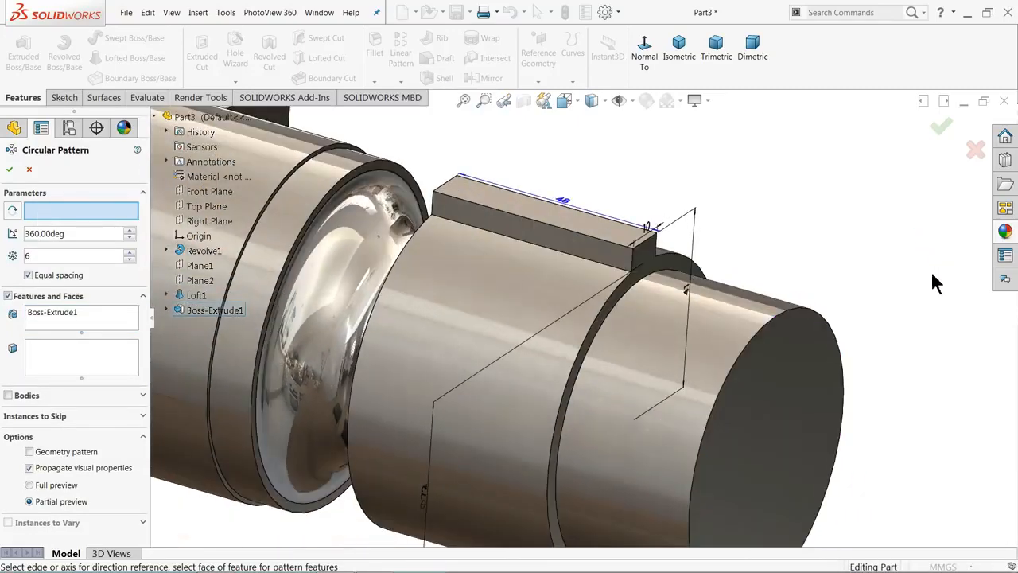
left_click(581, 239)
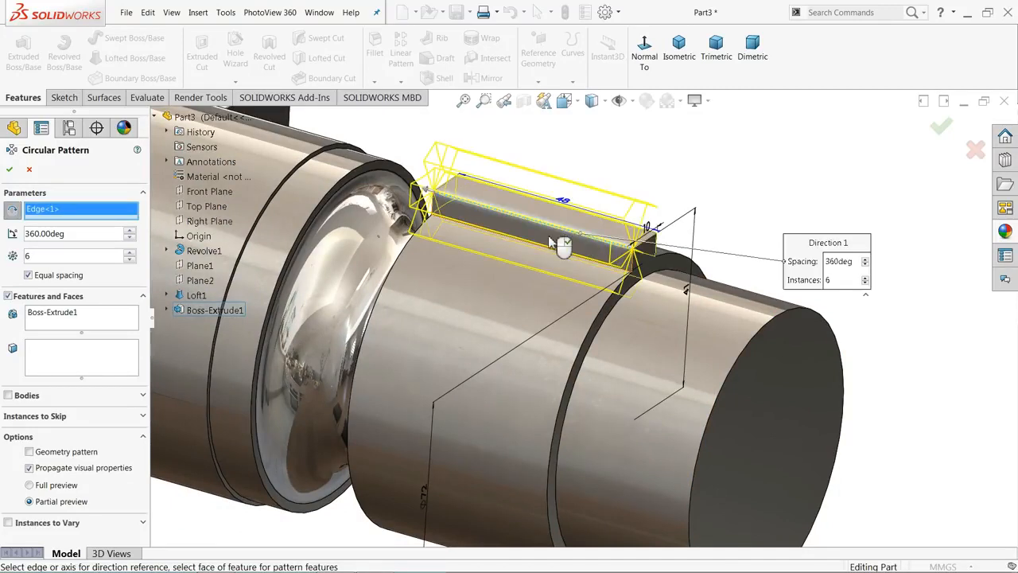
right_click(70, 219)
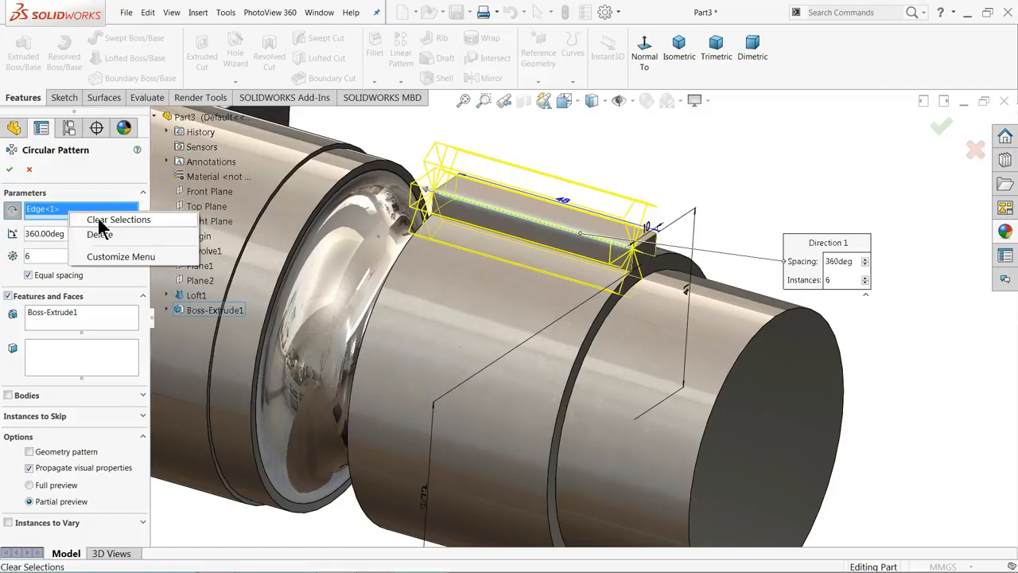
left_click(99, 219)
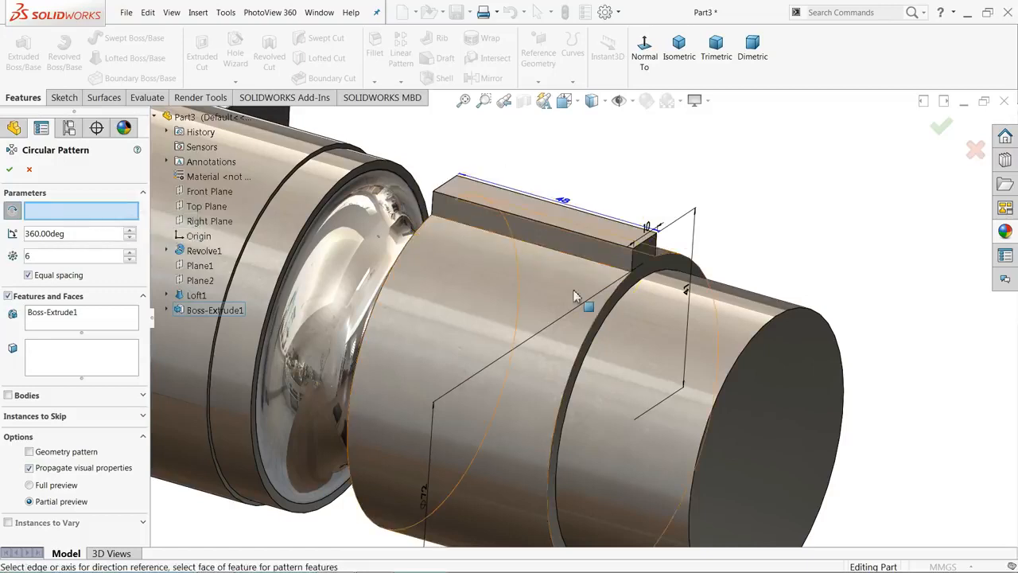
Pattern the spline tooth around the shaft end's cylindrical face with 13 equally spaced instances over 360 degrees
left_click(646, 357)
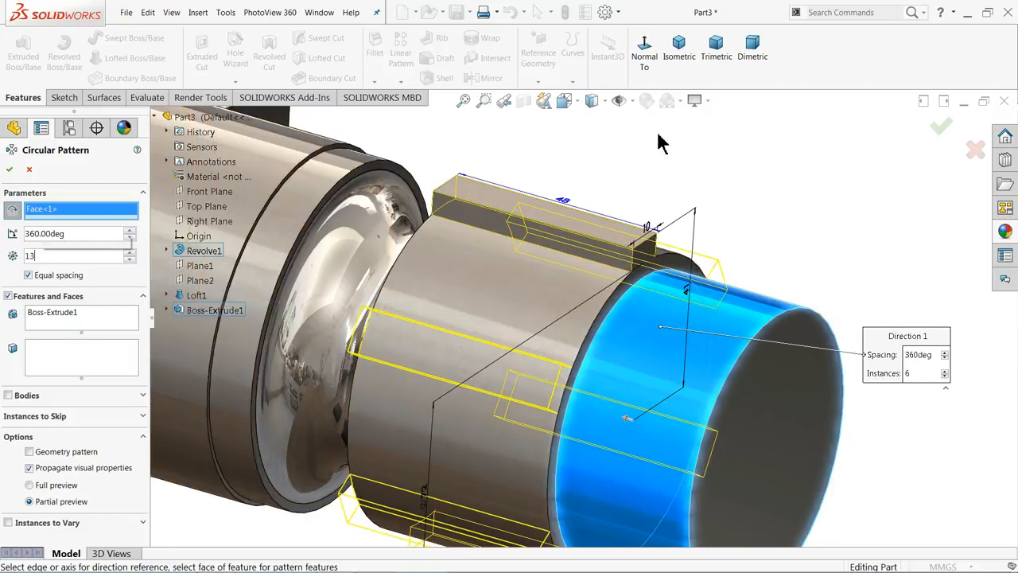
key("Return")
mouse_move(657, 195)
middle_mouse_down()
mouse_move(618, 386)
mouse_move(673, 227)
mouse_move(729, 231)
mouse_move(663, 209)
middle_mouse_up()
scroll(517, 276, "down", 3)
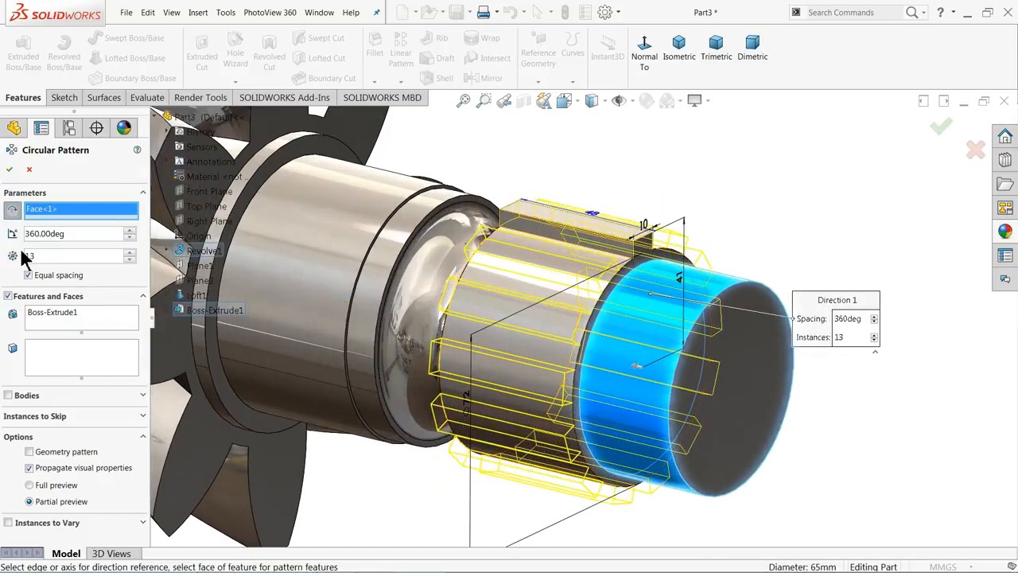
left_click(10, 170)
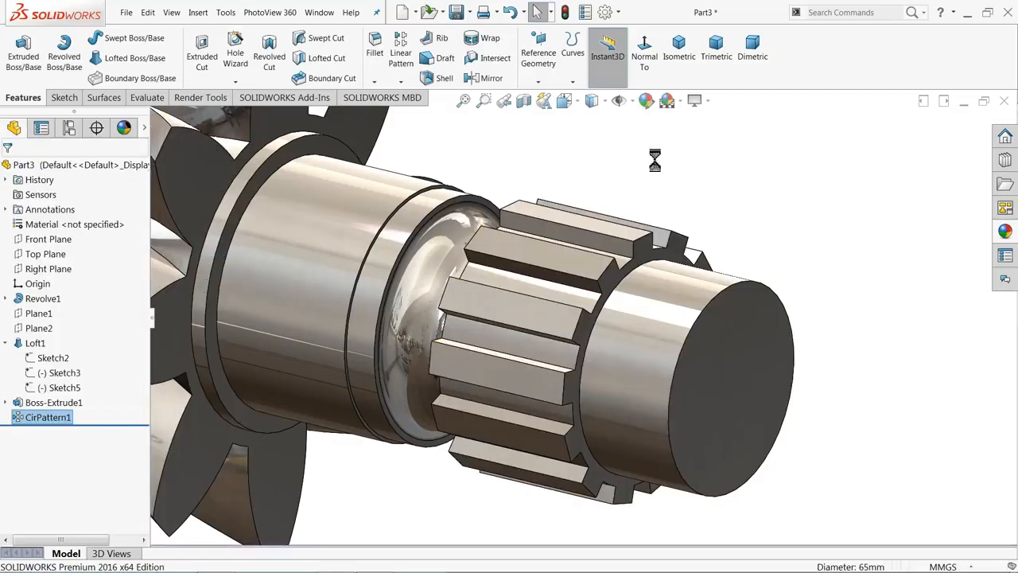
Sketch a circle about 33 mm in diameter, centred on the origin, on the flat end face beside the spline
middle_click_drag(651, 202, 636, 198)
scroll(631, 228, "up", 4)
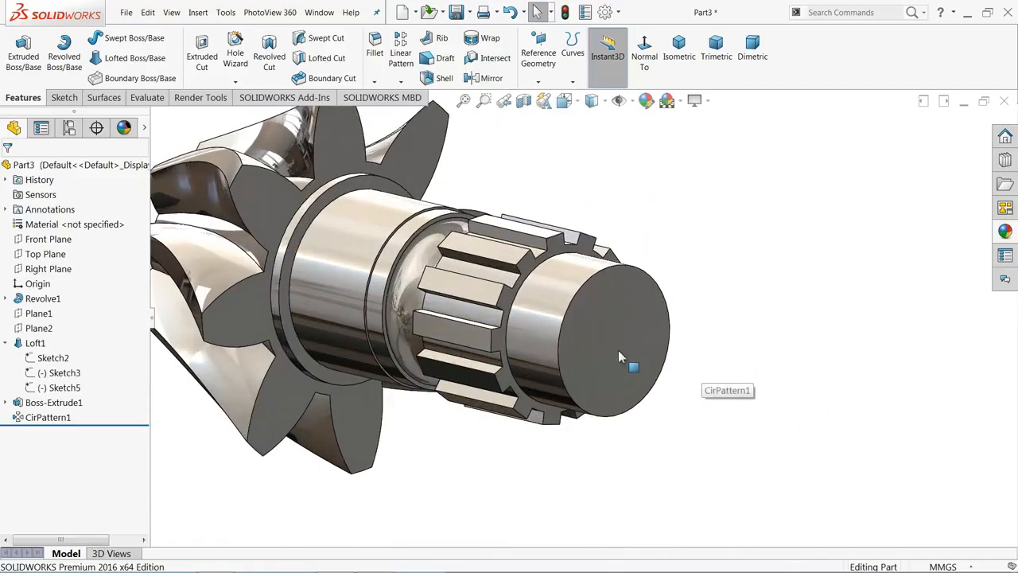
left_click(621, 357)
left_click(659, 313)
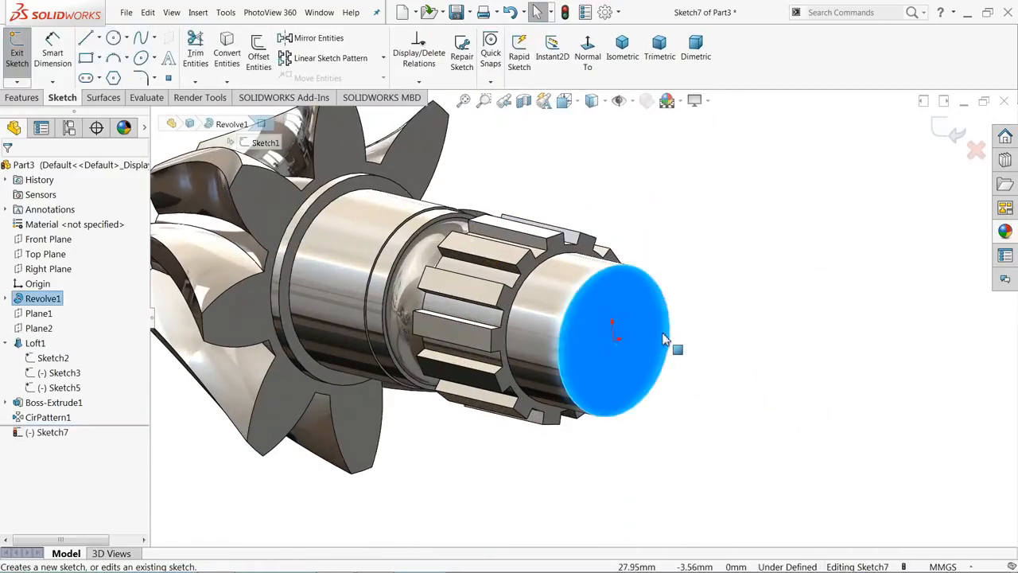
left_click(113, 40)
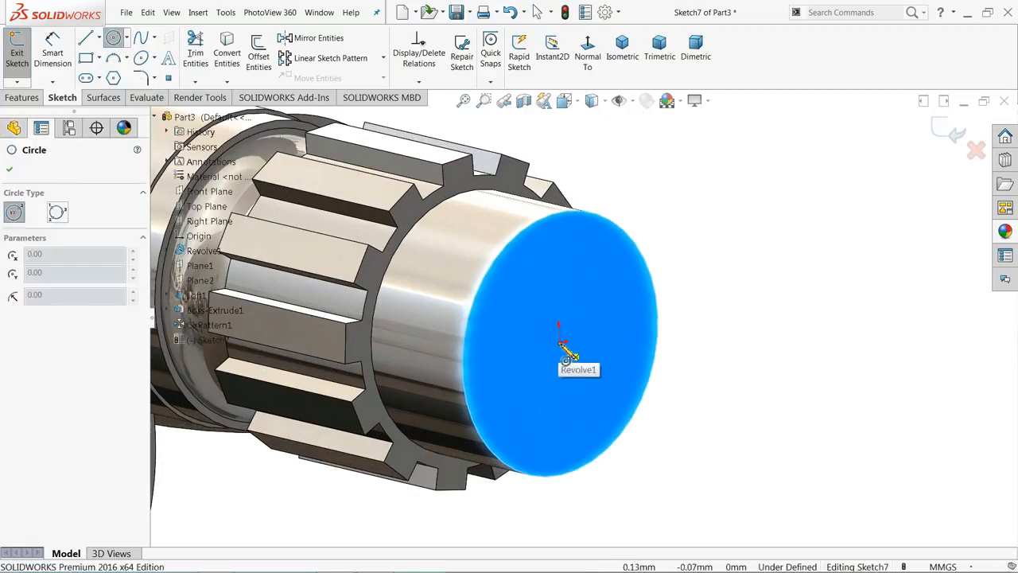
left_click(560, 342)
left_click(592, 288)
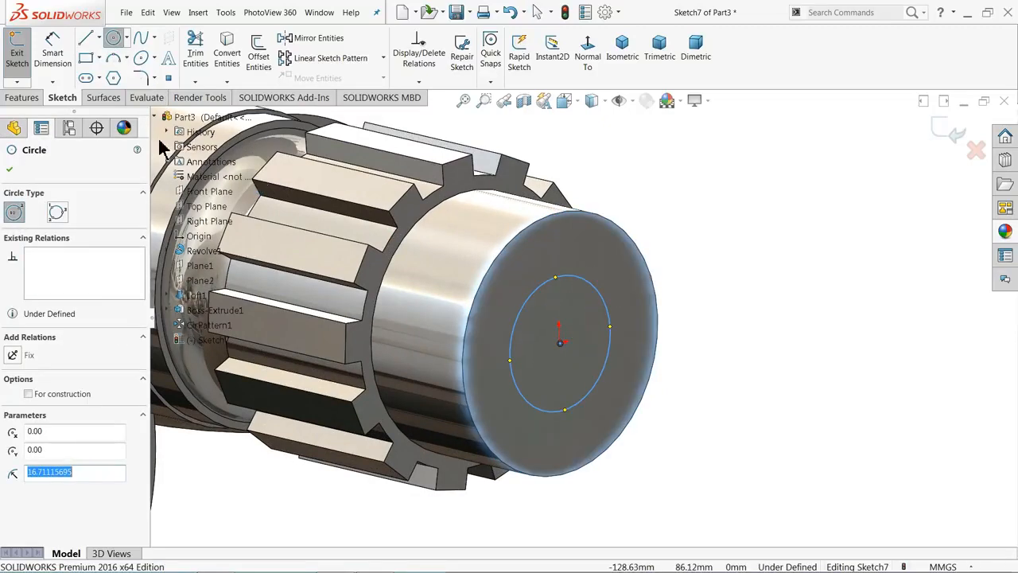
Dimension the circle and set its diameter to 35 mm
left_click(49, 56)
left_click(611, 346)
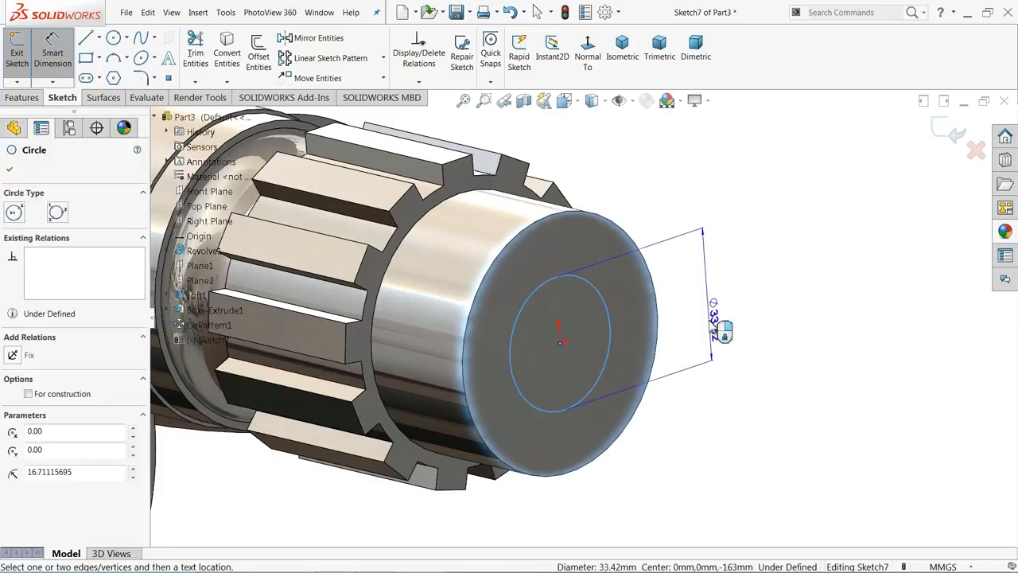
left_click(720, 330)
key("Return")
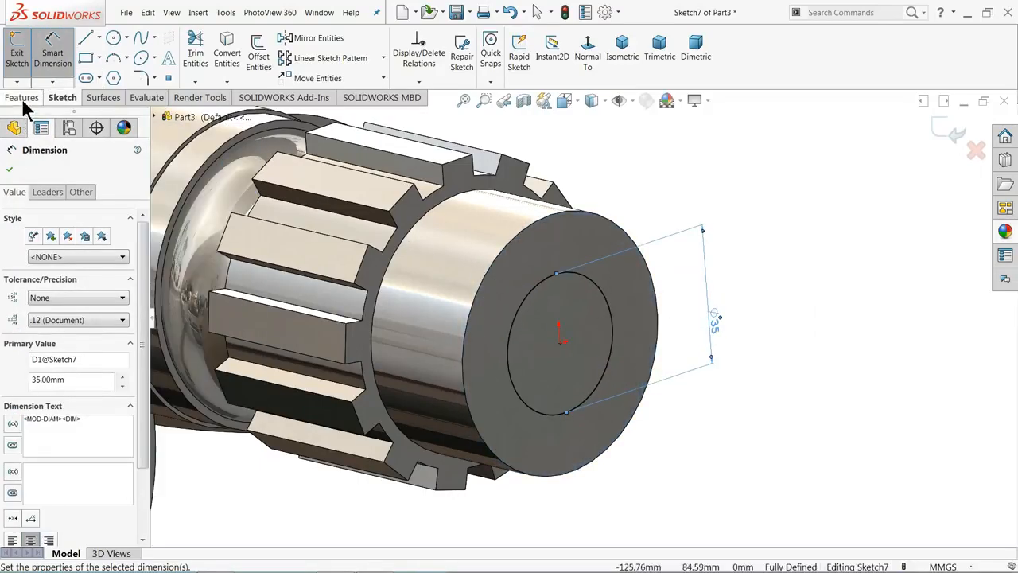
left_click(23, 97)
left_click(24, 54)
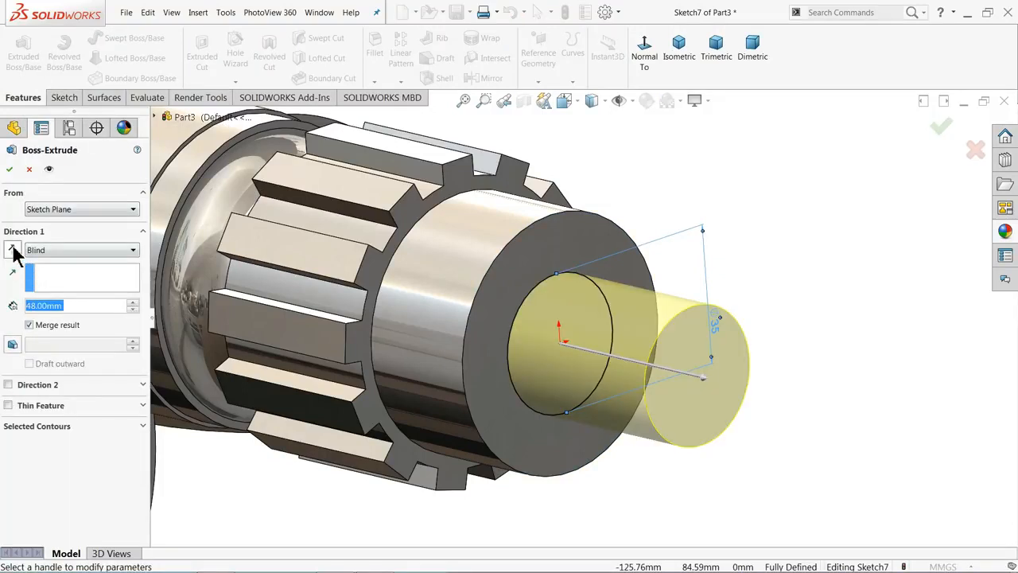
left_click(30, 169)
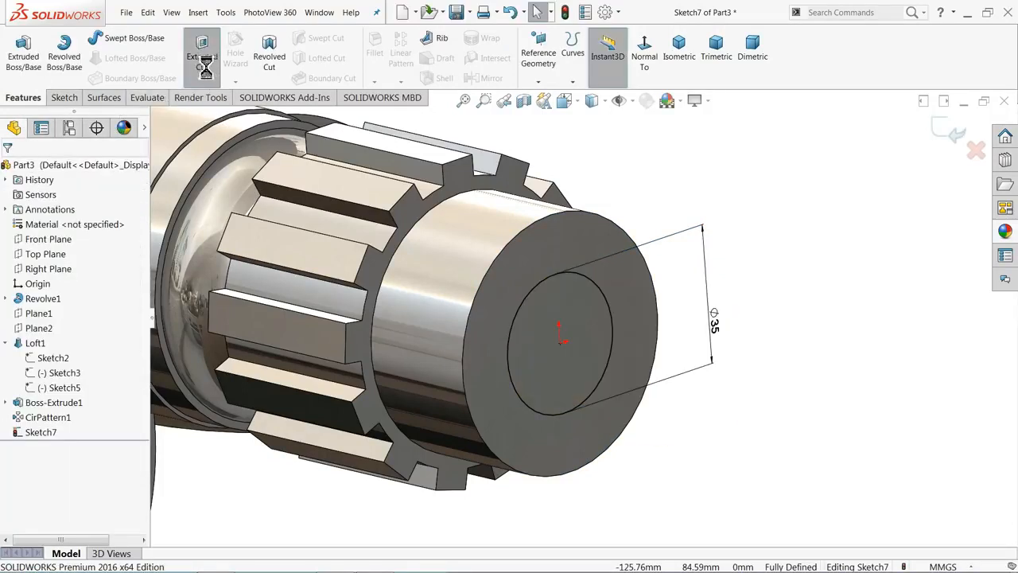
Cut the 35 mm circle through the whole gear shaft with an extruded cut set to Through All
left_click(203, 54)
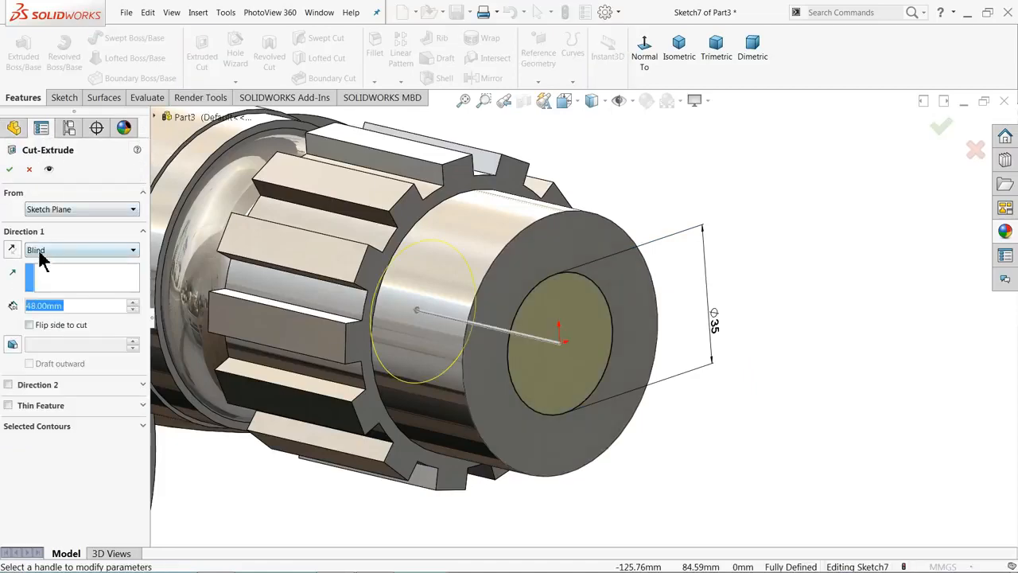
left_click(80, 249)
left_click(56, 270)
scroll(743, 294, "up", 3)
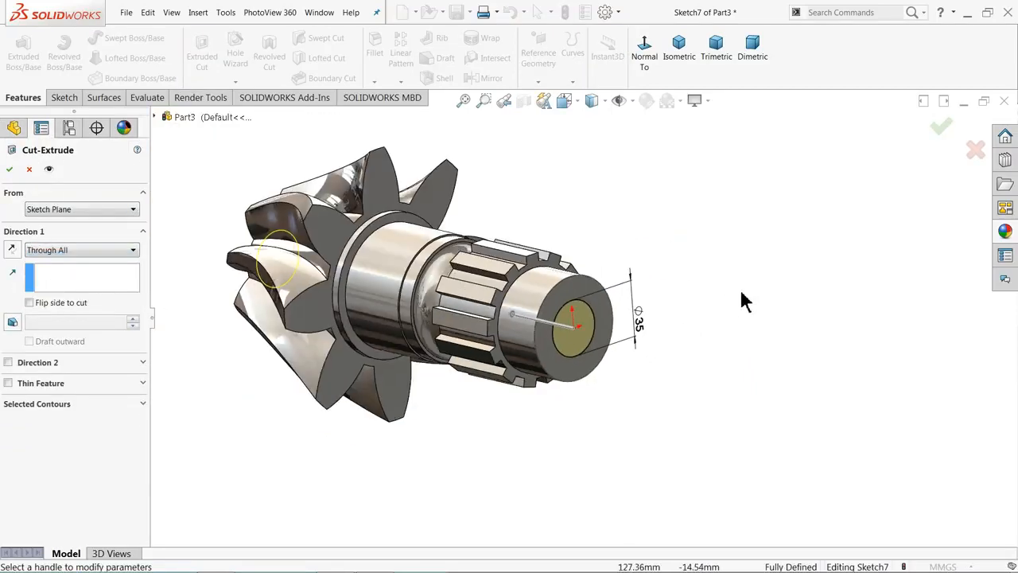
middle_click_drag(741, 295, 729, 354)
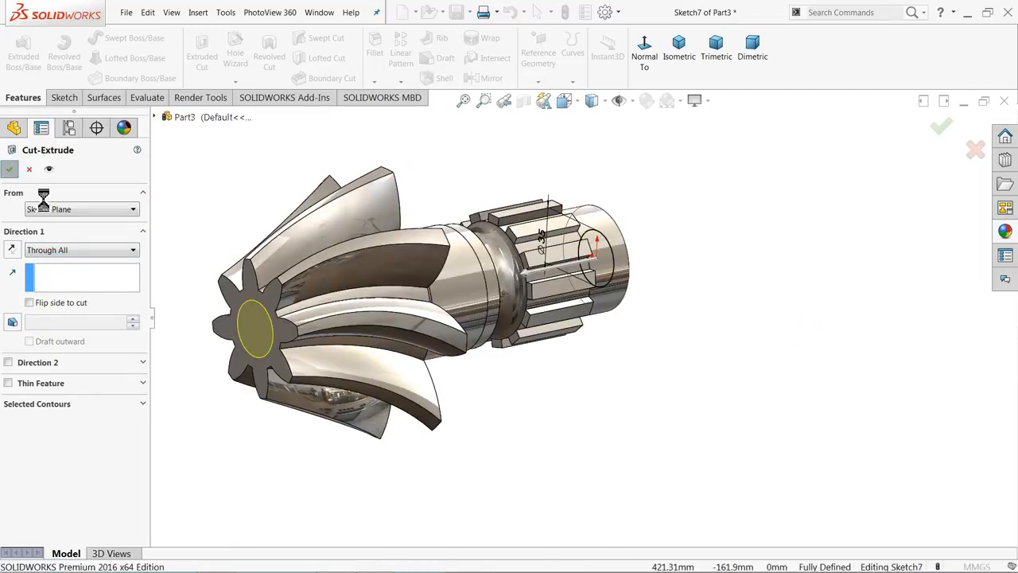
left_click(237, 194)
Examine the helical gear teeth, the central bore and the spline of the finished shaft from several angles
scroll(359, 239, "up", 3)
scroll(388, 328, "down", 3)
mouse_move(563, 318)
middle_mouse_down()
mouse_move(597, 321)
mouse_move(564, 334)
mouse_move(574, 328)
middle_mouse_up()
mouse_move(674, 300)
middle_mouse_down()
mouse_move(596, 304)
mouse_move(584, 263)
mouse_move(601, 190)
mouse_move(586, 220)
mouse_move(604, 262)
middle_mouse_up()
middle_click_drag(605, 339, 580, 349)
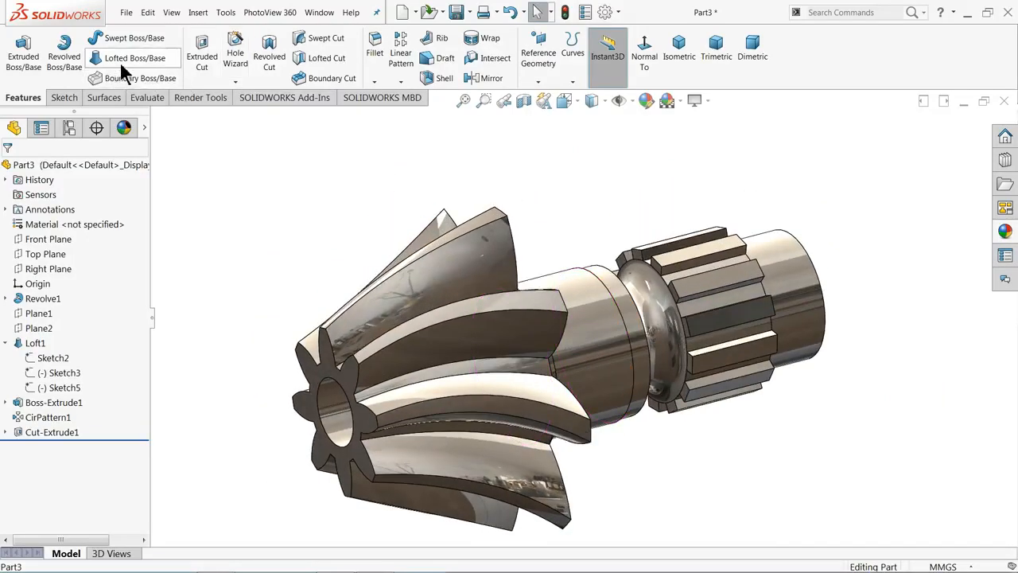
left_click(65, 97)
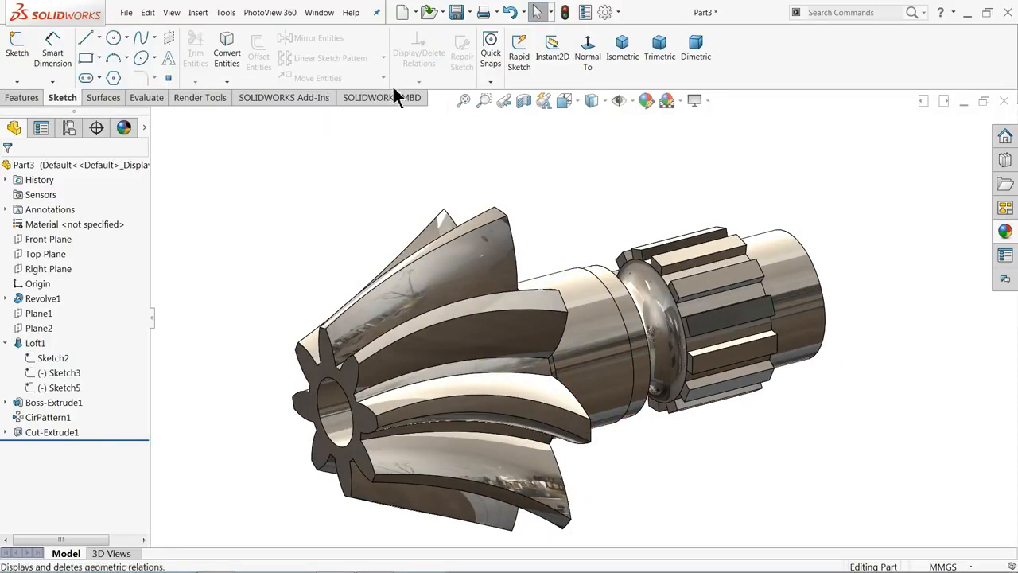
middle_click_drag(549, 255, 597, 183)
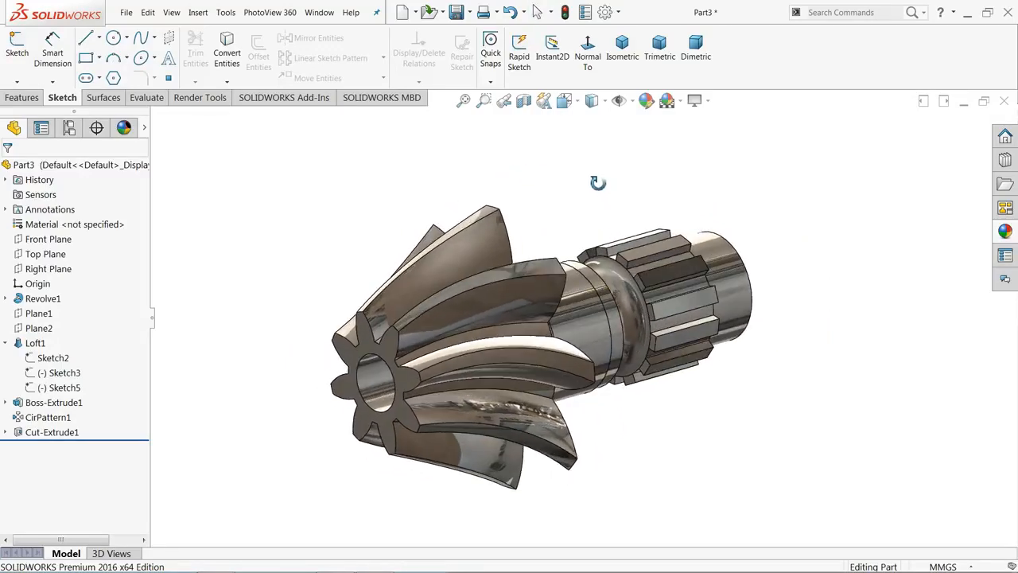
scroll(597, 380, "down", 2)
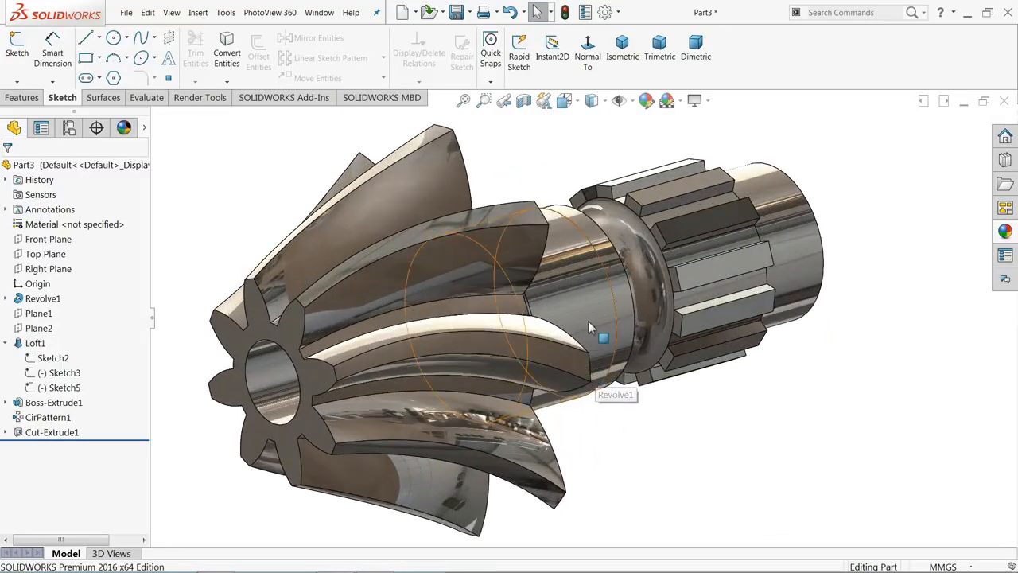
mouse_move(588, 321)
middle_mouse_down()
mouse_move(607, 290)
mouse_move(584, 313)
middle_mouse_up()
scroll(659, 389, "up", 3)
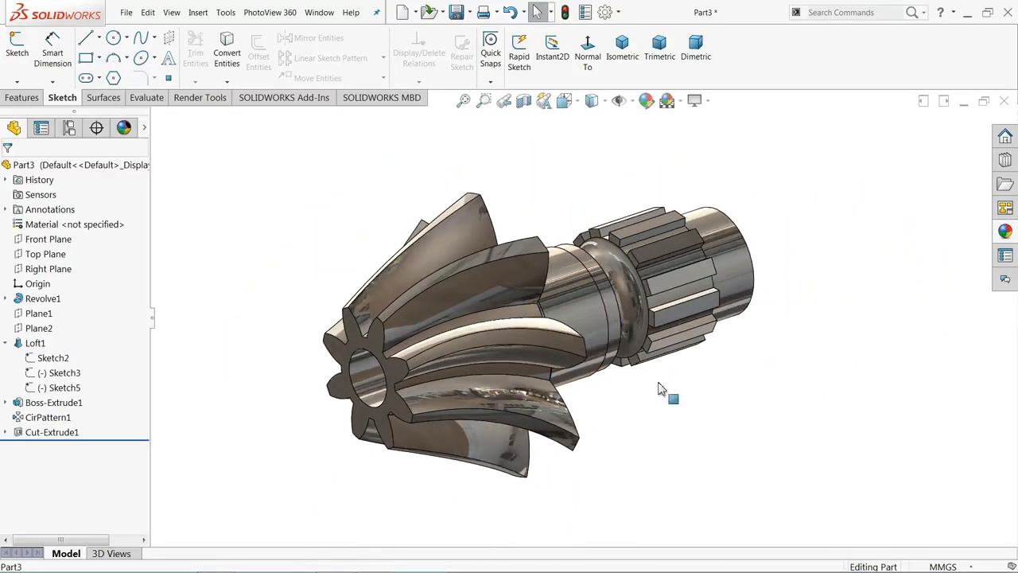
scroll(650, 395, "down", 2)
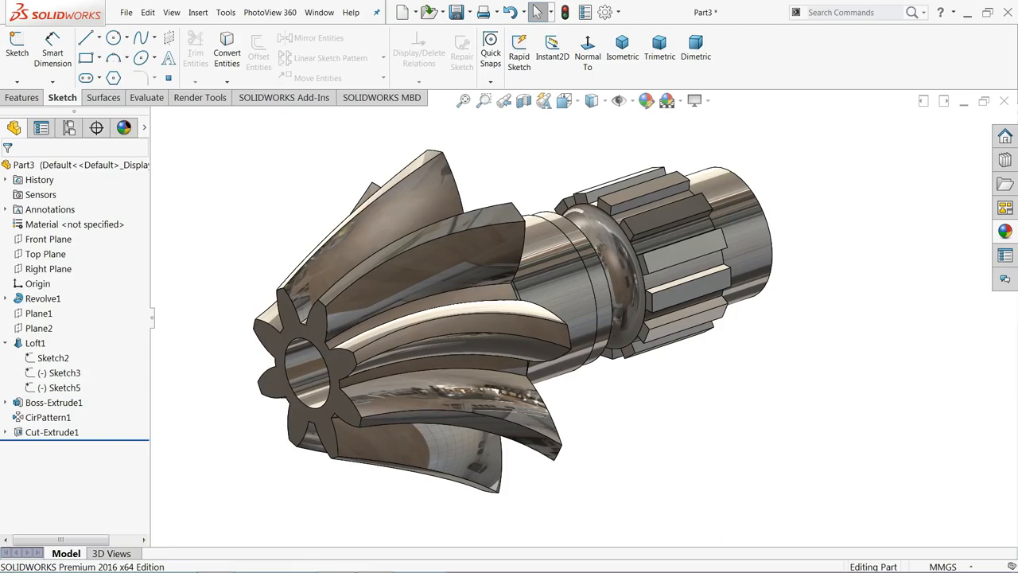
left_click(375, 564)
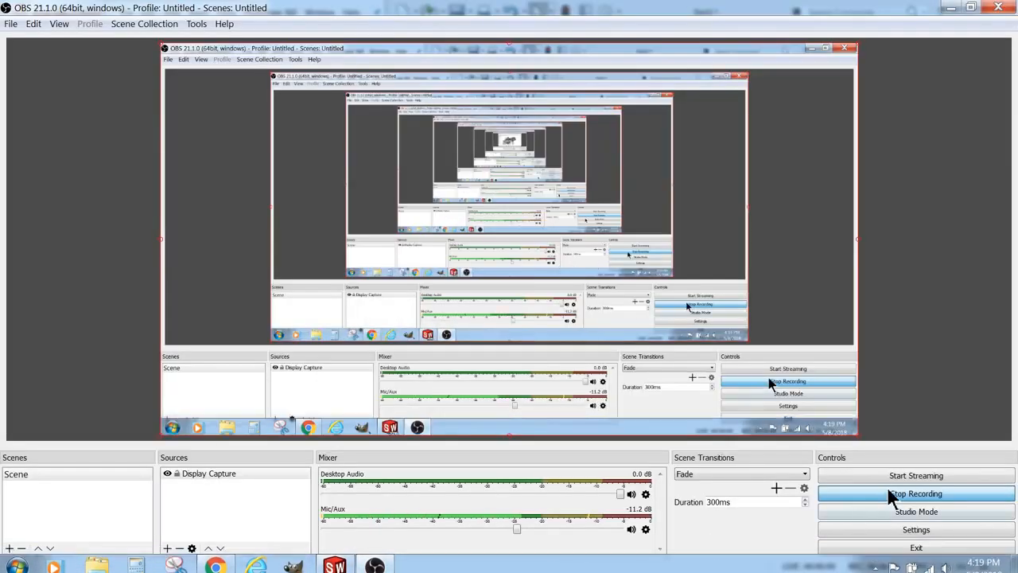